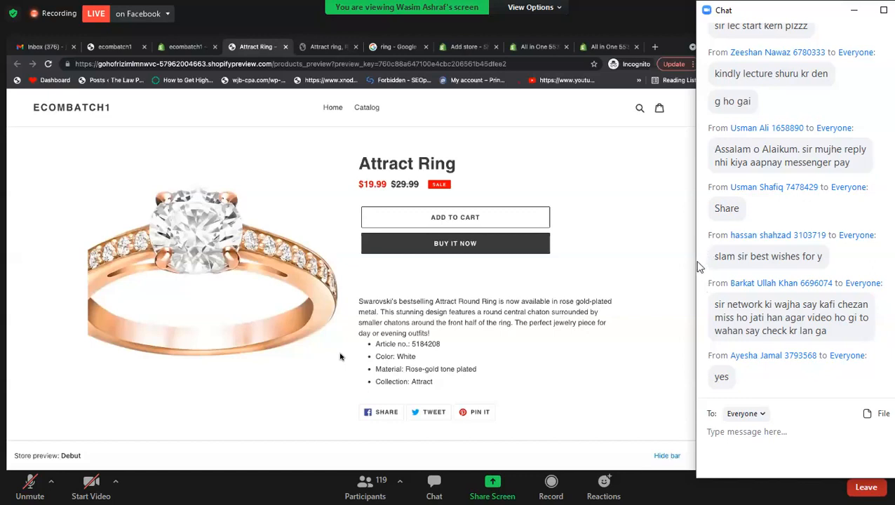
Step: Review the Swarovski source page for the Attract ring and the Attract Ring product details in the store admin
left_click_drag(722, 263, 701, 261)
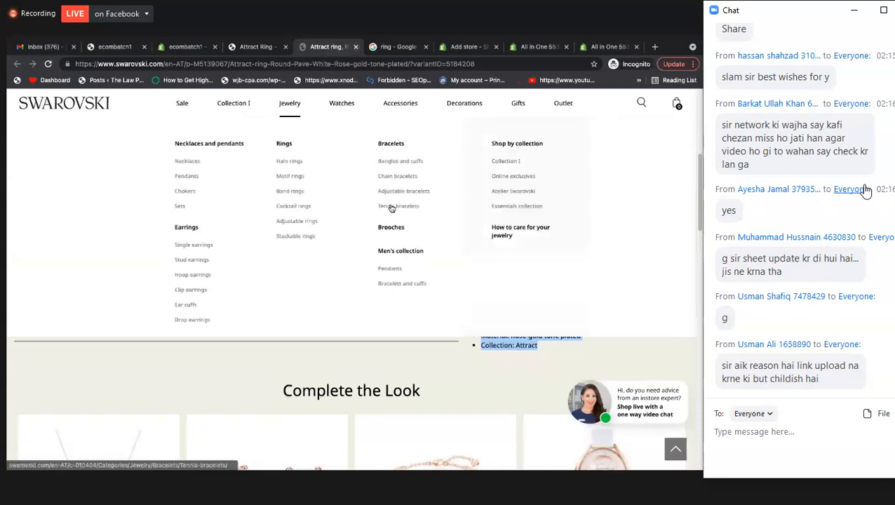
scroll(416, 225, "down", 1)
scroll(414, 280, "up", 5)
scroll(443, 319, "up", 3)
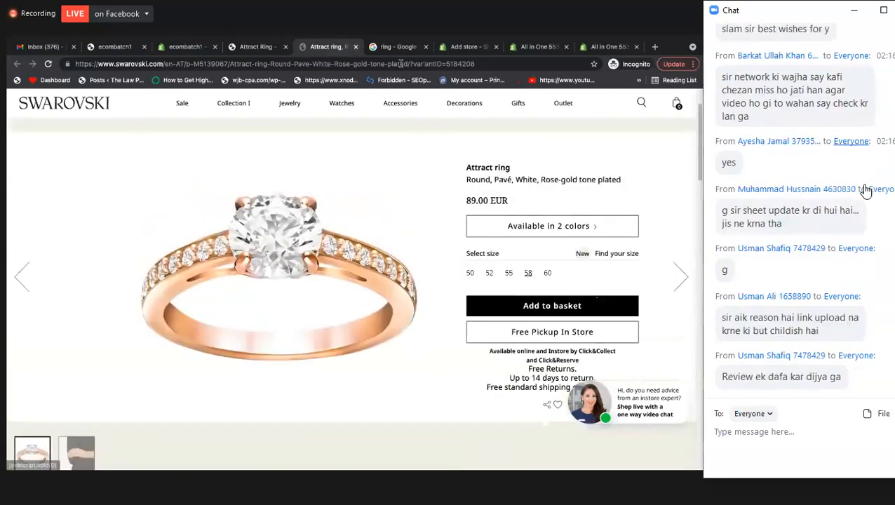
left_click(387, 46)
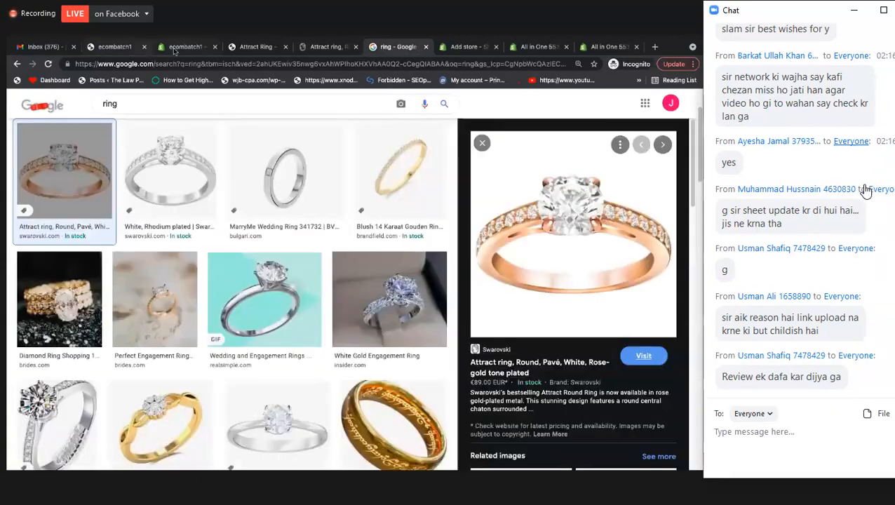
left_click(176, 48)
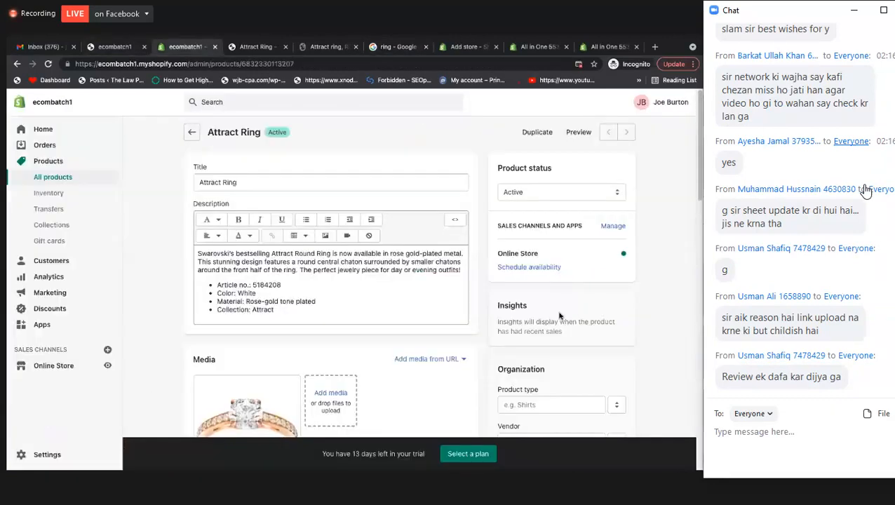
scroll(477, 340, "down", 5)
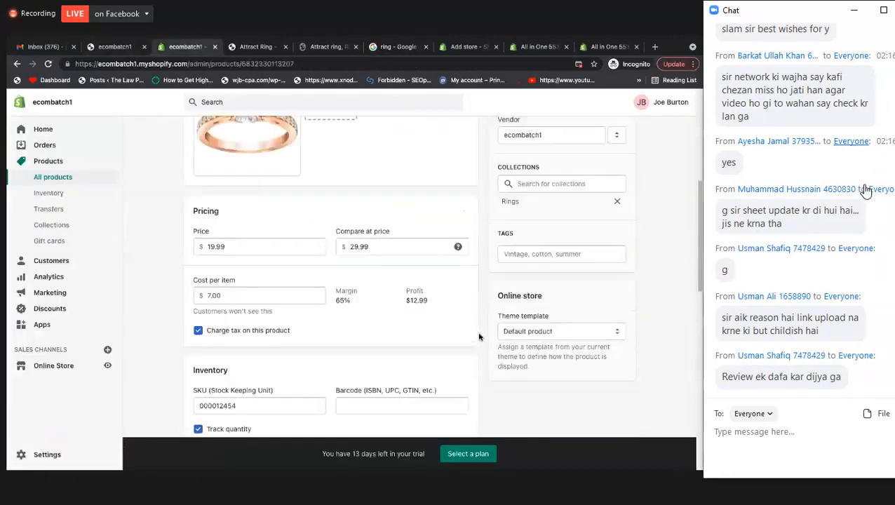
scroll(480, 338, "up", 5)
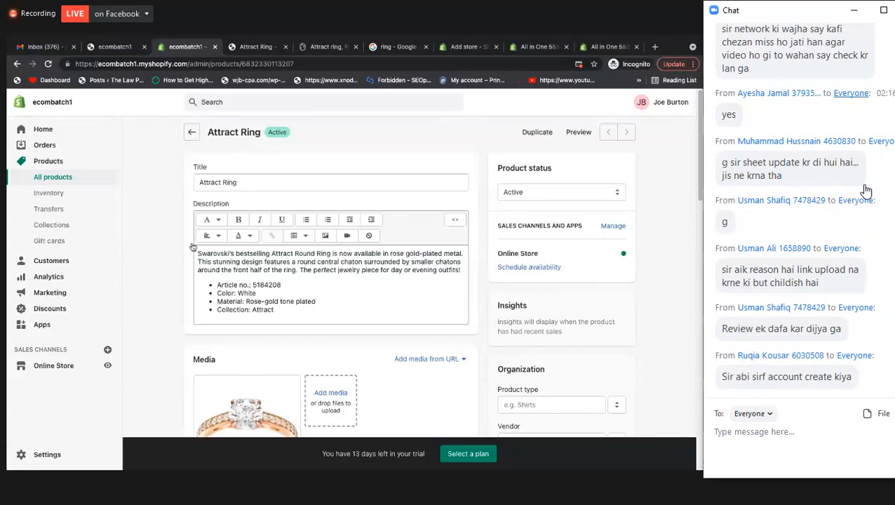
Step: Start a new product collection and title it "Ear Rings"
left_click(53, 225)
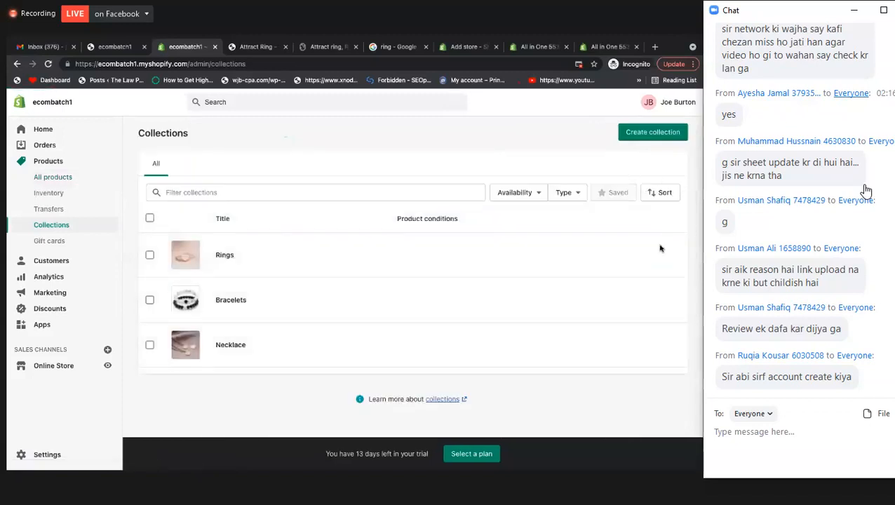
left_click(653, 133)
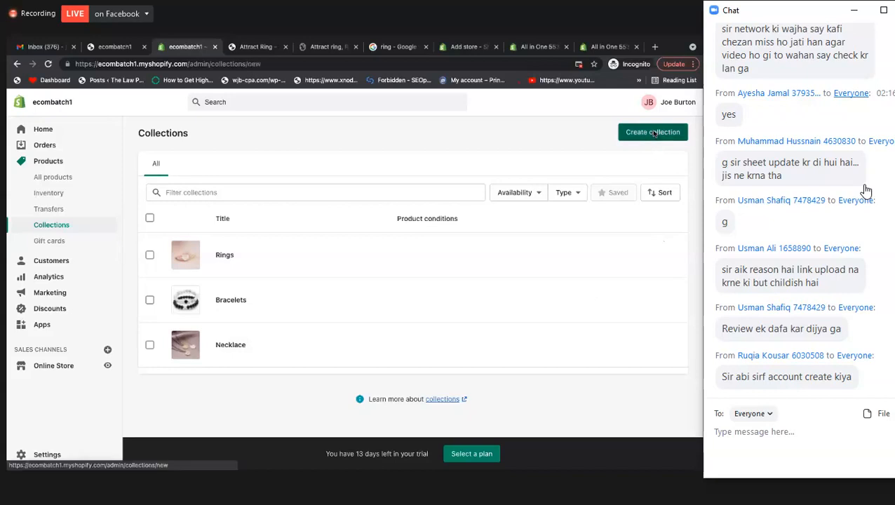
left_click(243, 181)
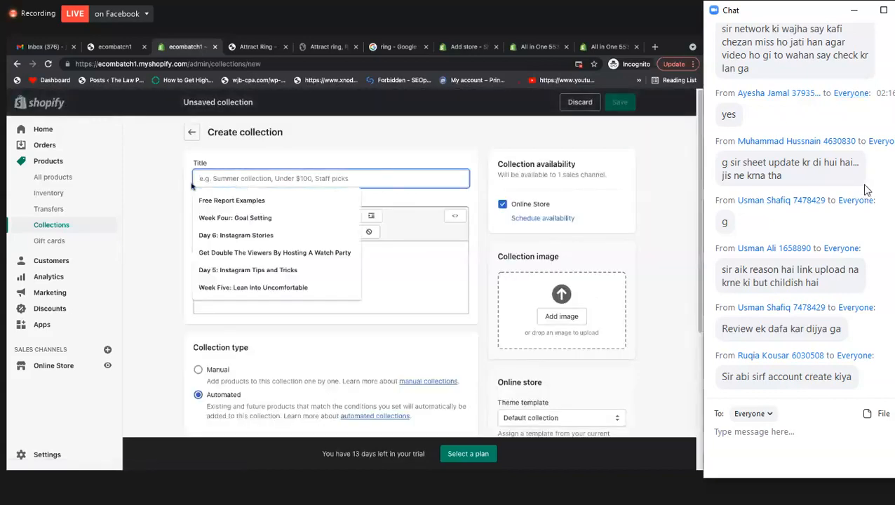
left_click(168, 143)
left_click(192, 135)
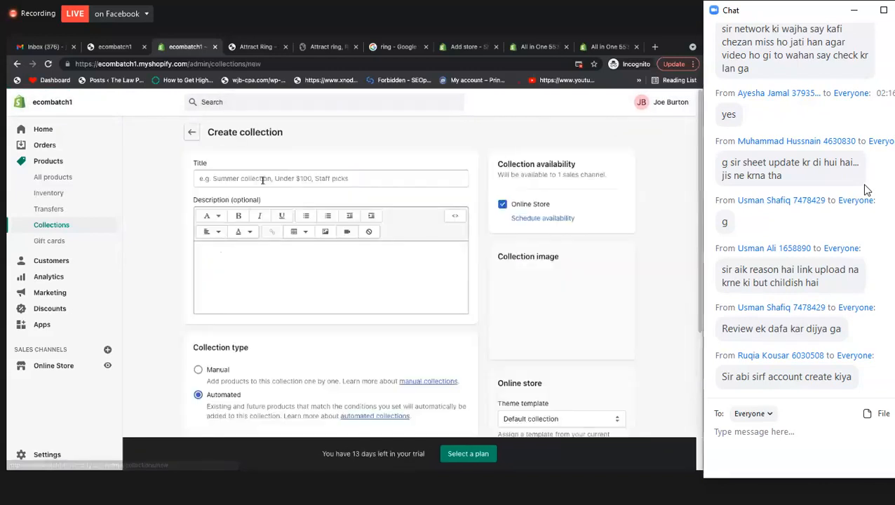
left_click(297, 177)
type("Ear")
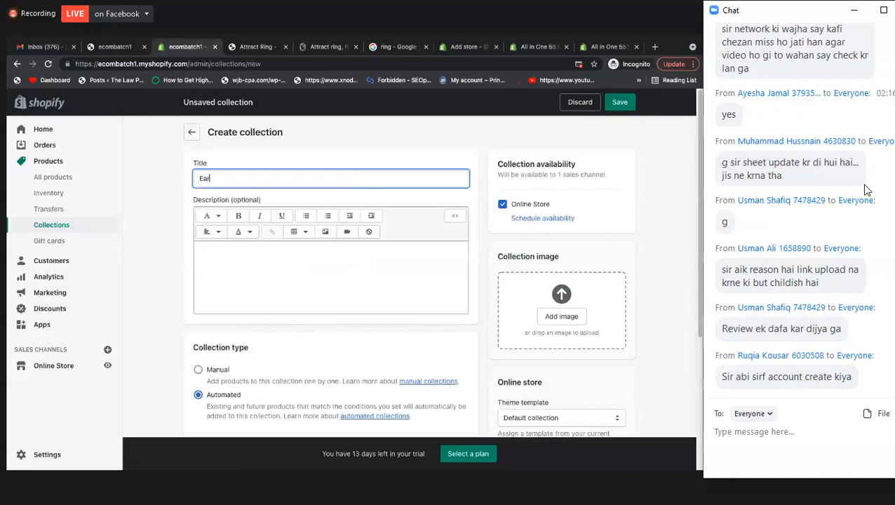
type(" Rings")
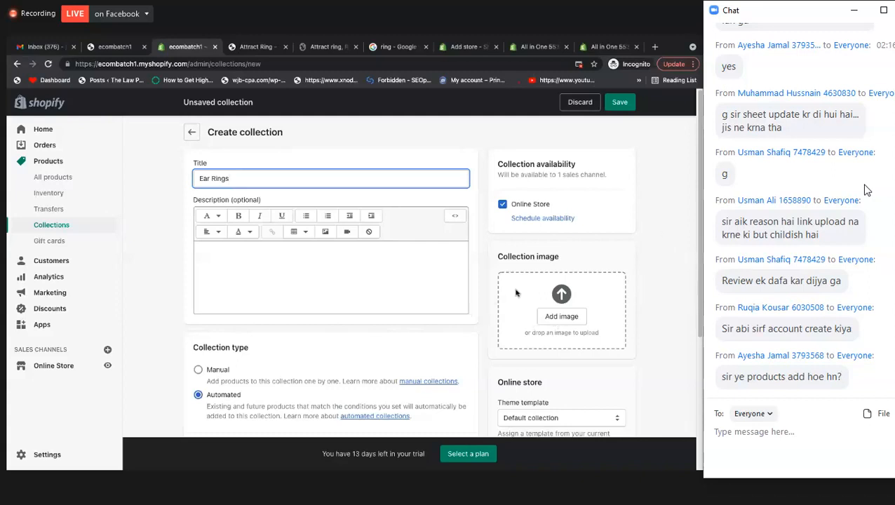
Step: Set the new collection's type to Manual
scroll(514, 294, "down", 1)
left_click(198, 341)
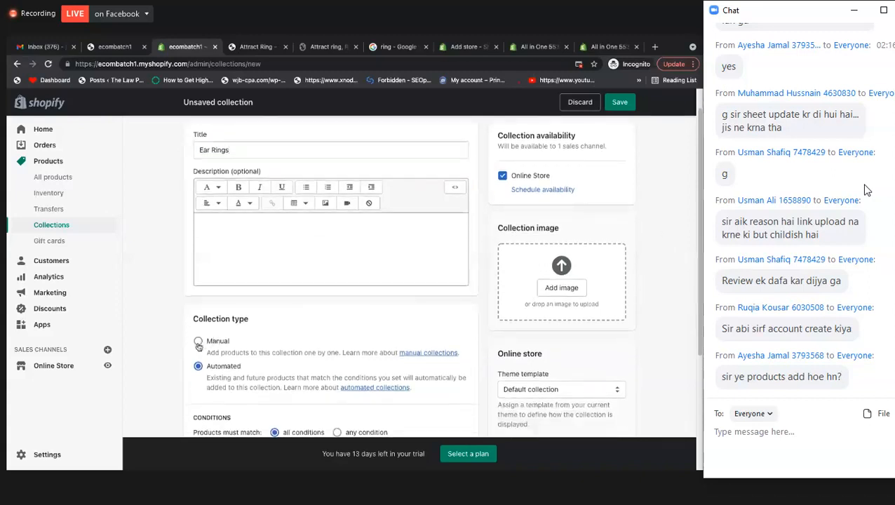
scroll(238, 191, "up", 1)
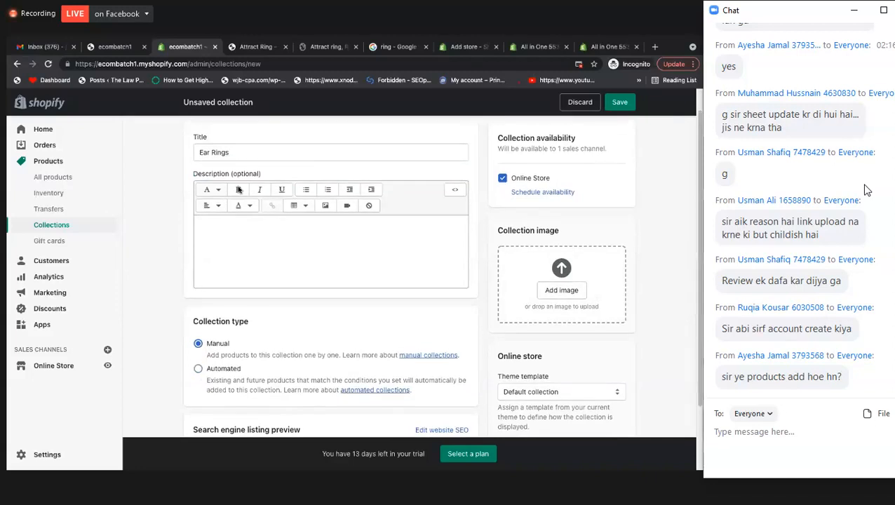
Step: Close the Attract Ring store preview and search Google Images for "earrings"
left_click(288, 48)
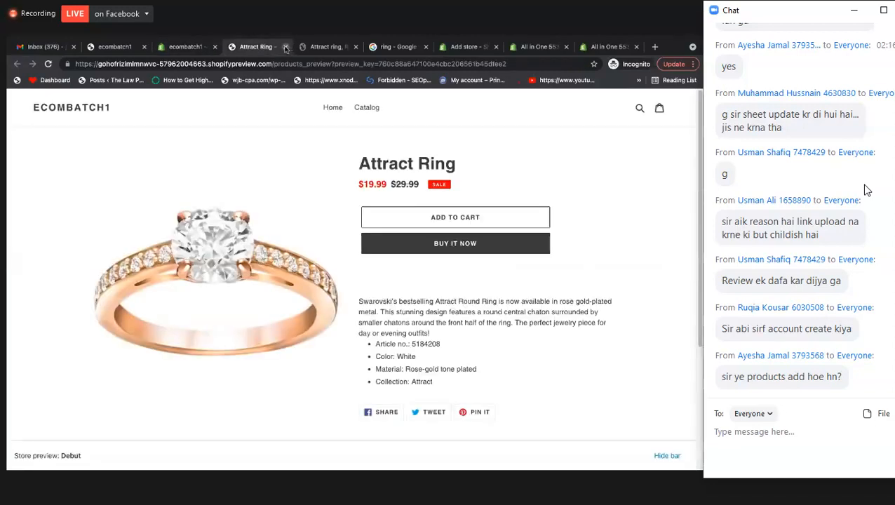
left_click(286, 48)
left_click(320, 47)
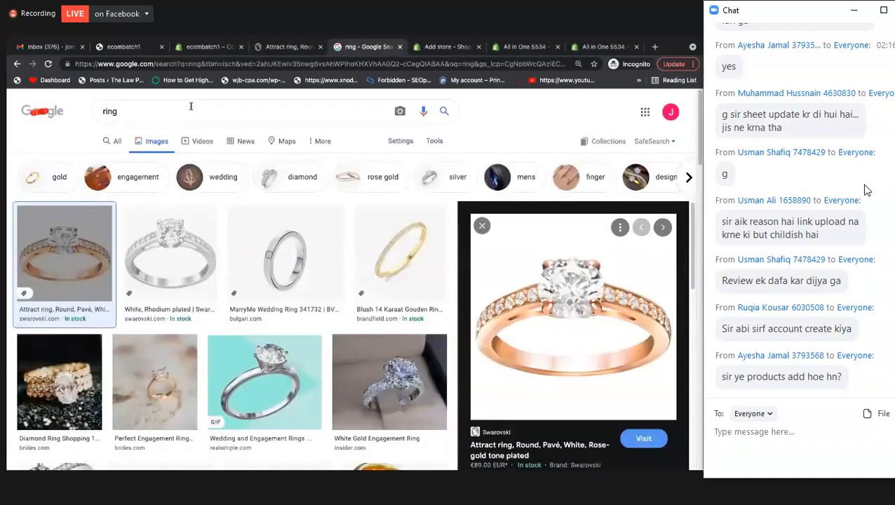
left_click(190, 106)
type("Ear")
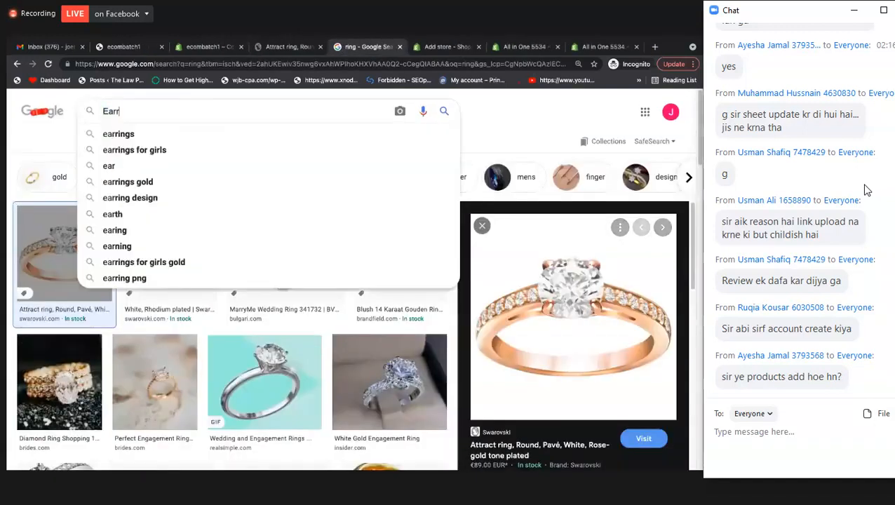
key("Down")
key("Return")
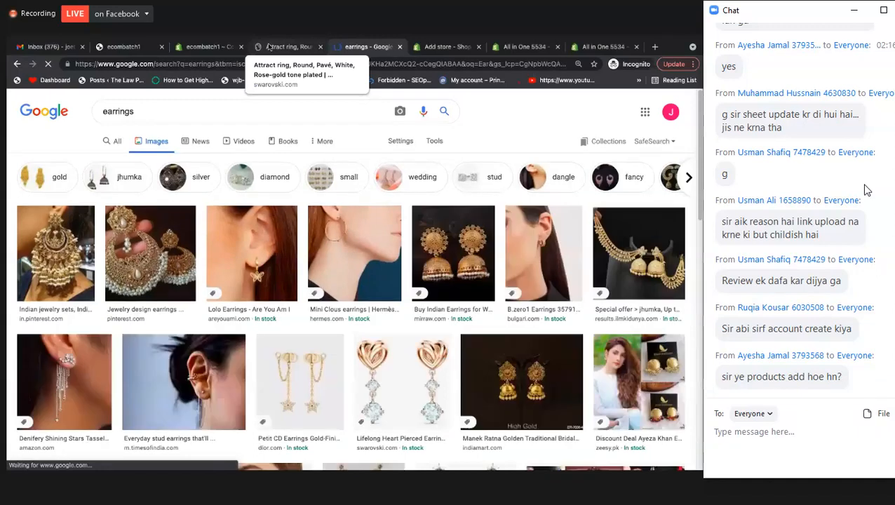
Step: Correct the title of the unsaved collection to the one-word spelling "Earrings"
left_click(199, 55)
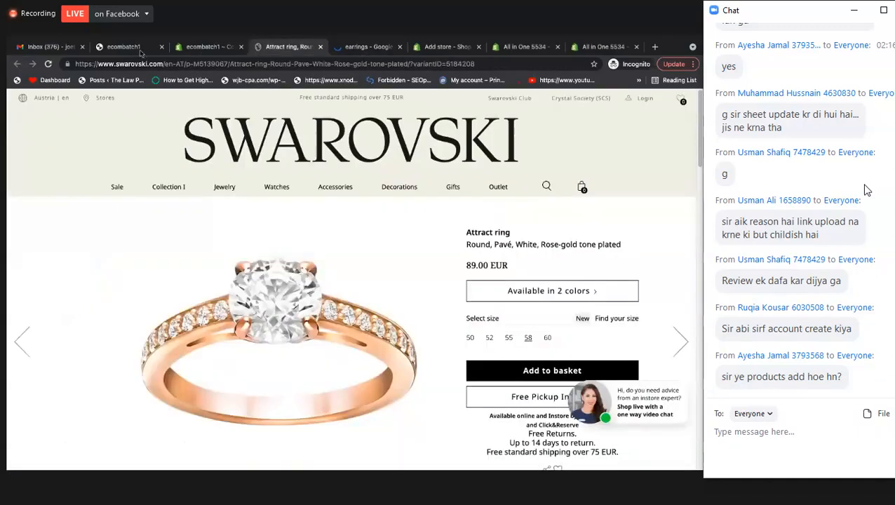
left_click(212, 168)
key("BackSpace")
key("BackSpace")
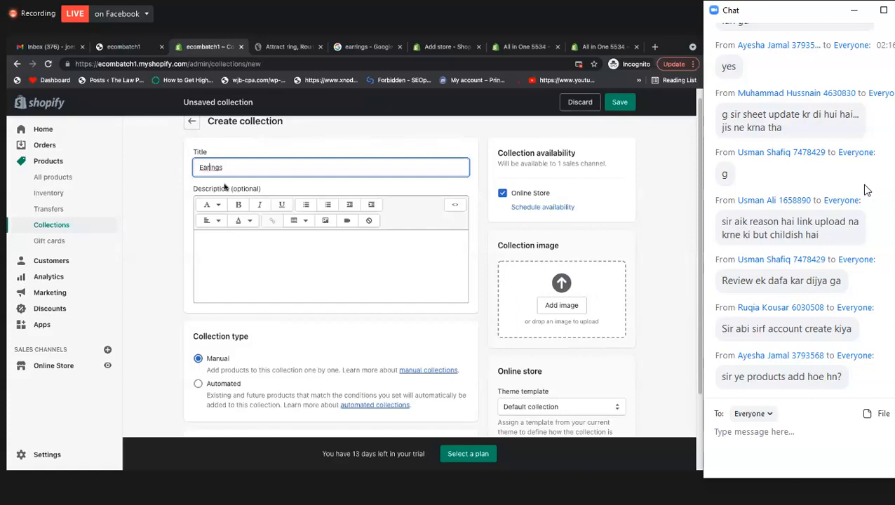
type("r")
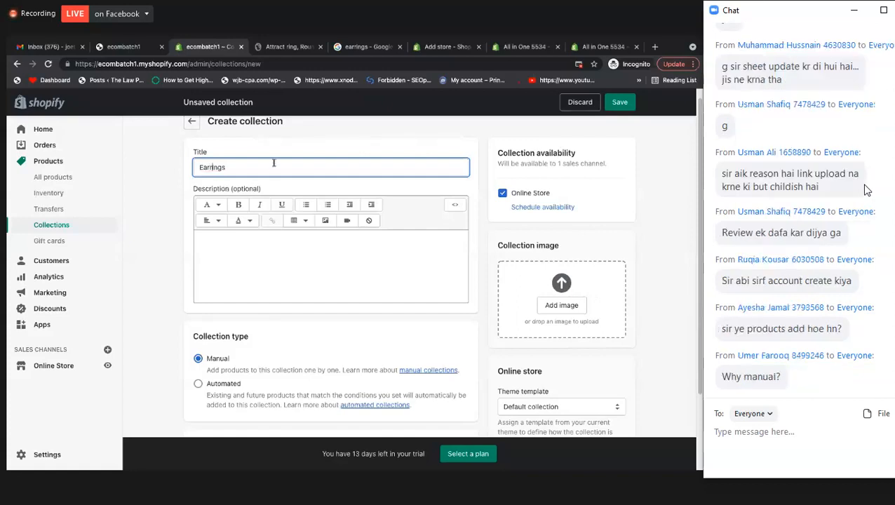
Step: Look through the earrings image results and preview the DIVAS' DREAM Earrings from Bvlgari
left_click(293, 51)
left_click(358, 51)
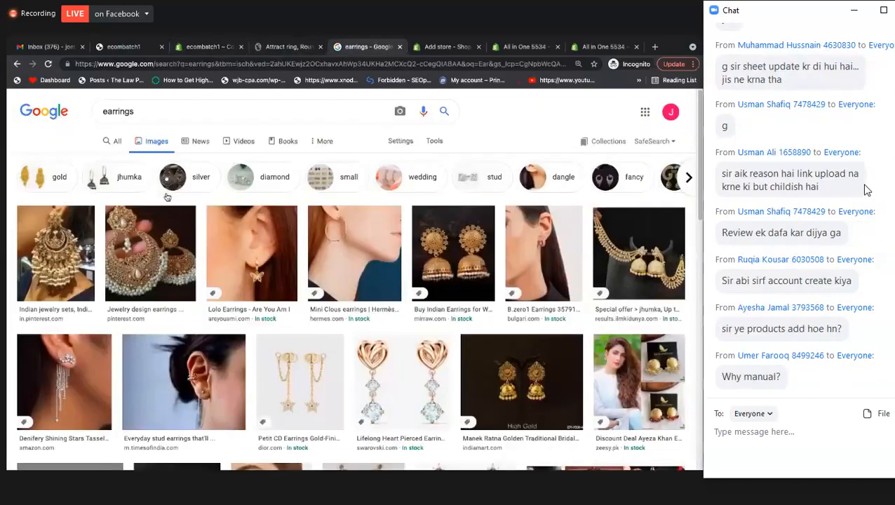
scroll(261, 266, "down", 1)
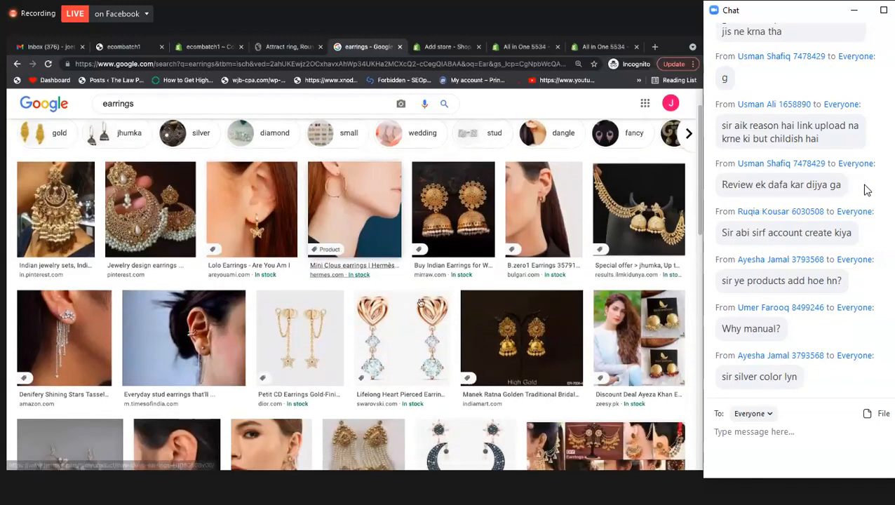
scroll(238, 253, "down", 2)
scroll(297, 258, "down", 2)
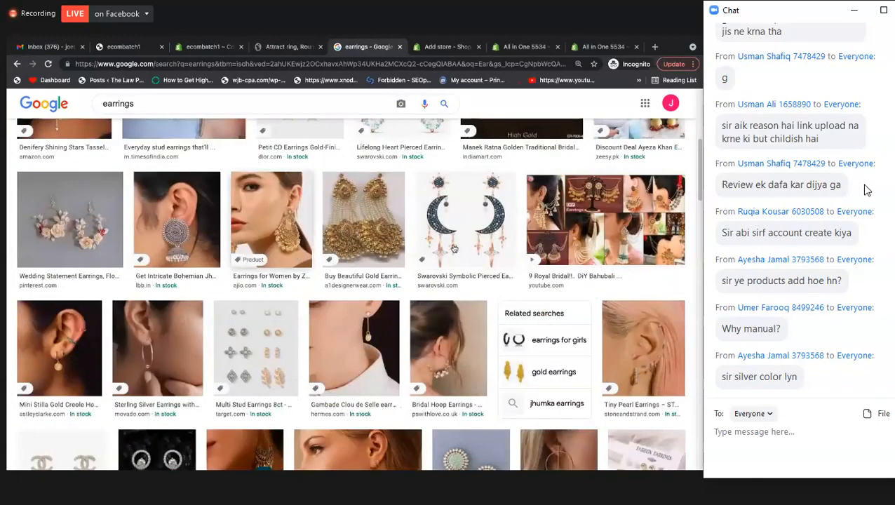
scroll(455, 247, "down", 2)
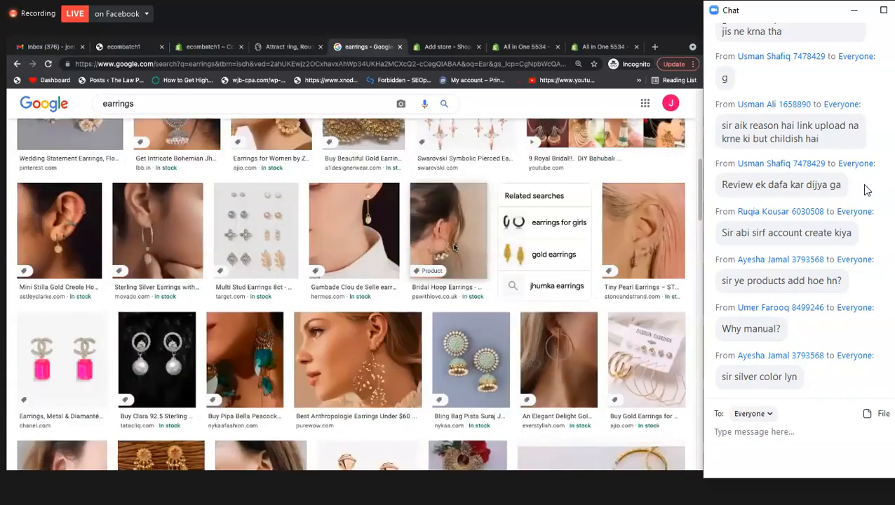
scroll(455, 247, "down", 2)
scroll(356, 210, "down", 2)
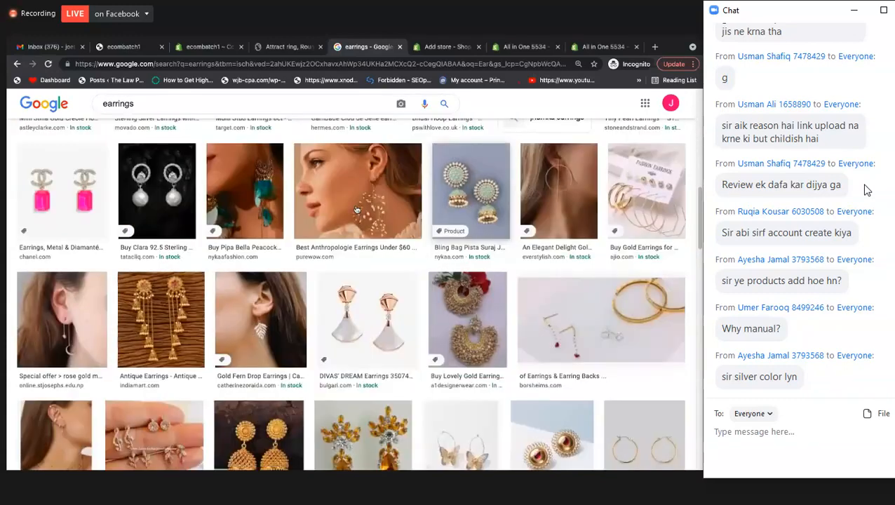
scroll(357, 210, "down", 2)
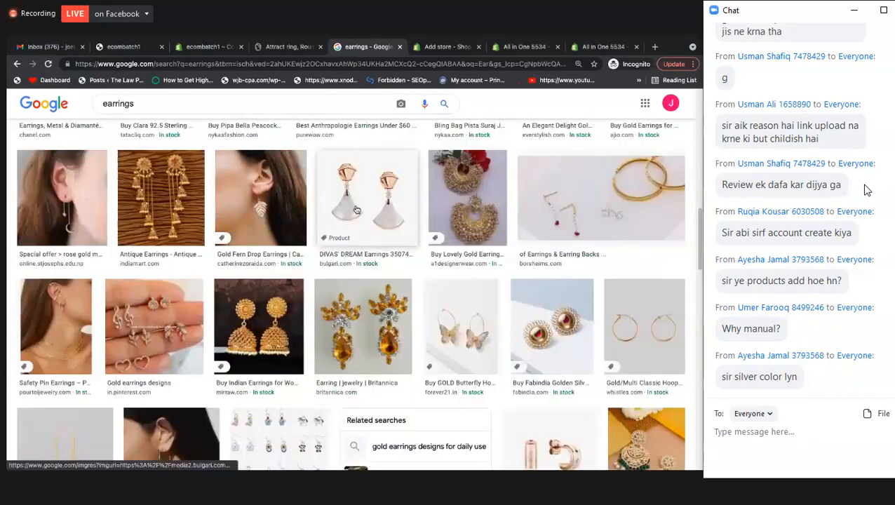
left_click(405, 210)
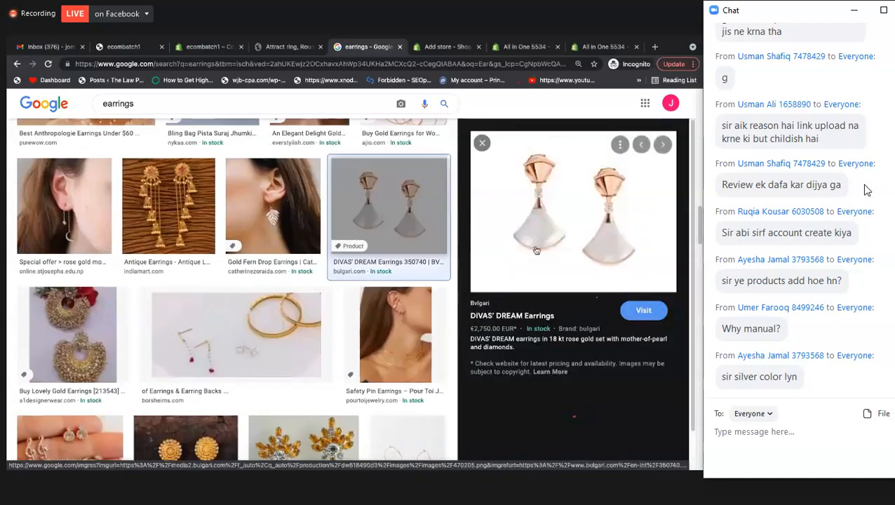
Step: Browse more earrings image results for a suitable picture and preview the Silver Gold Plated Stud Earrings from Fabindia
scroll(403, 296, "down", 1)
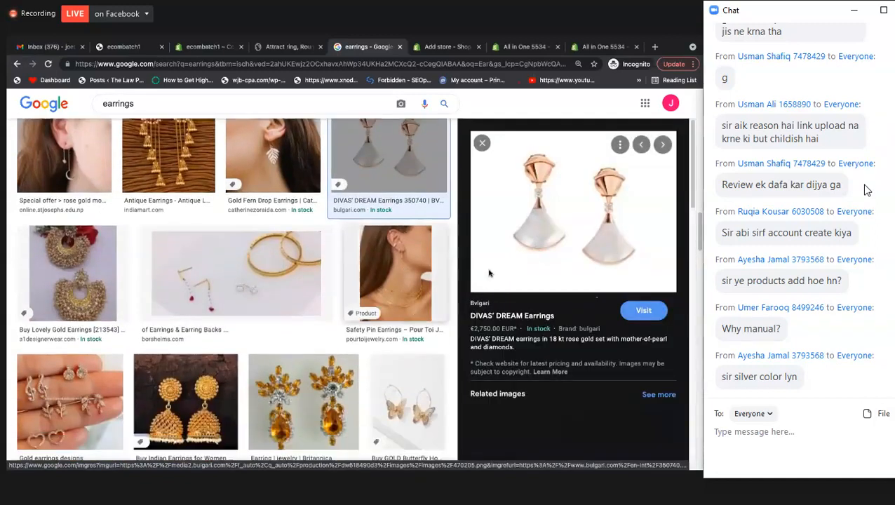
scroll(288, 274, "down", 3)
scroll(290, 269, "up", 7)
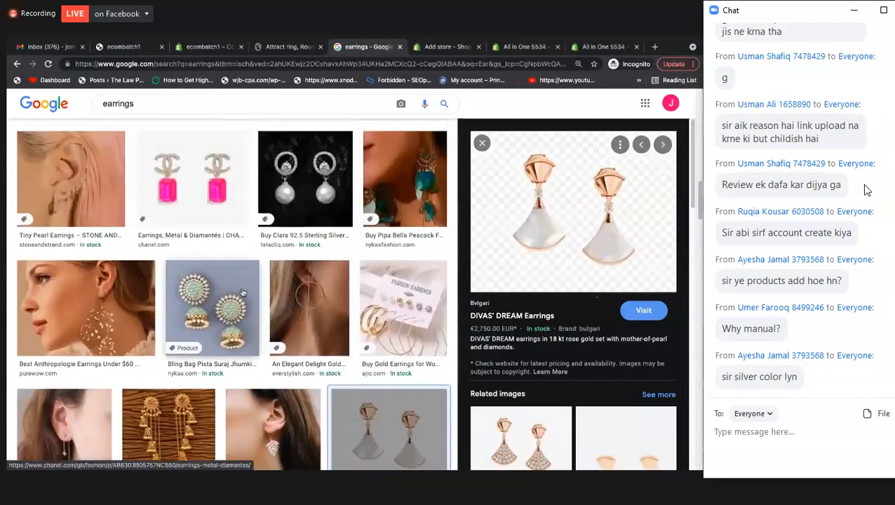
scroll(242, 293, "down", 4)
scroll(242, 292, "down", 5)
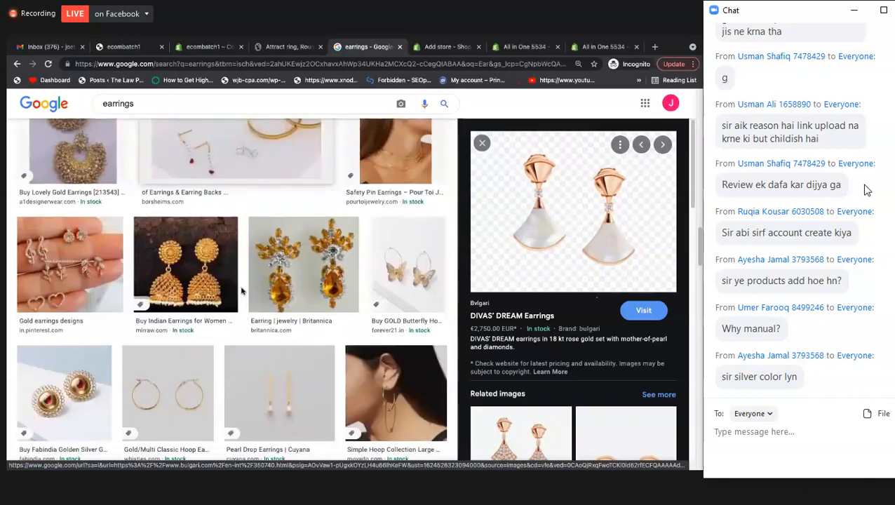
scroll(143, 277, "up", 5)
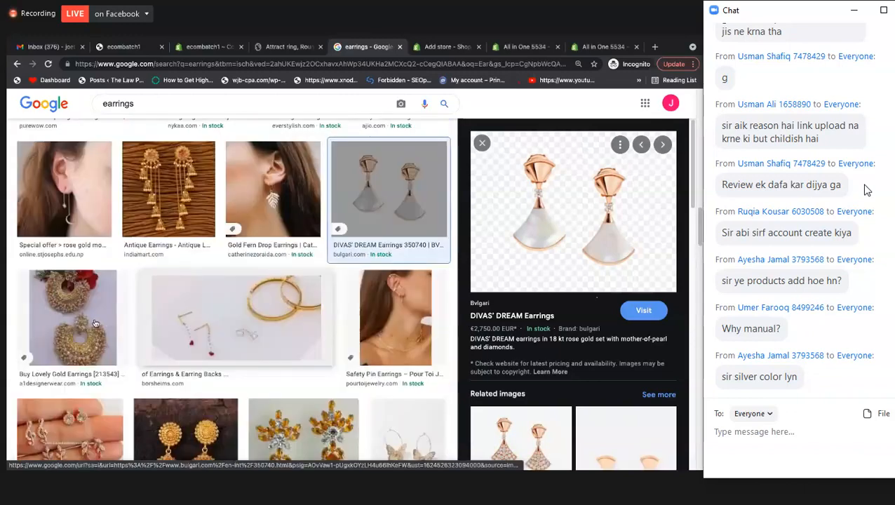
scroll(204, 323, "down", 4)
left_click(78, 325)
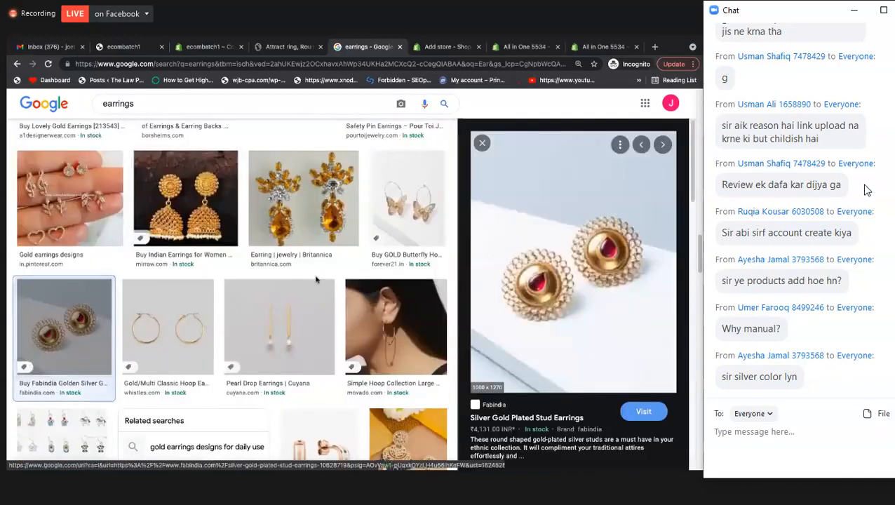
scroll(236, 256, "down", 2)
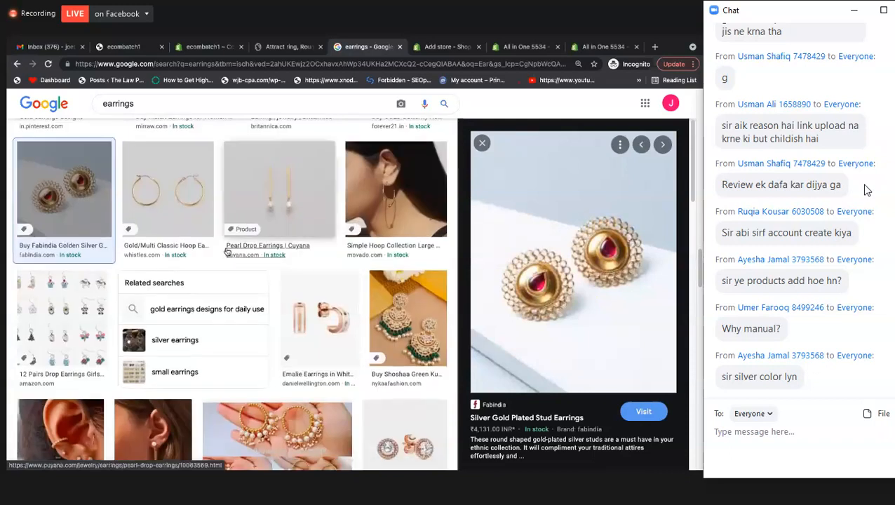
scroll(380, 263, "down", 5)
scroll(380, 263, "up", 1)
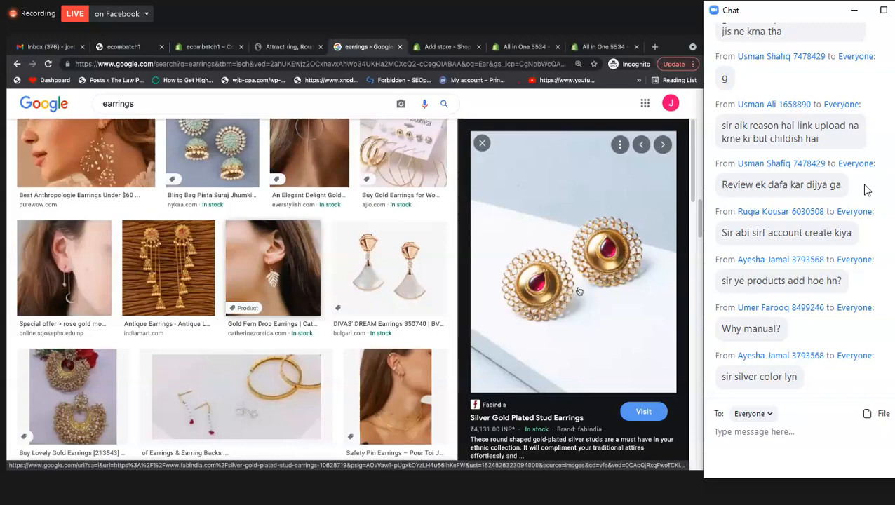
Step: Preview the Bling Bag Pista Suraj Jhumki Earrings from Nykaa and browse more earrings image results
left_click(219, 162)
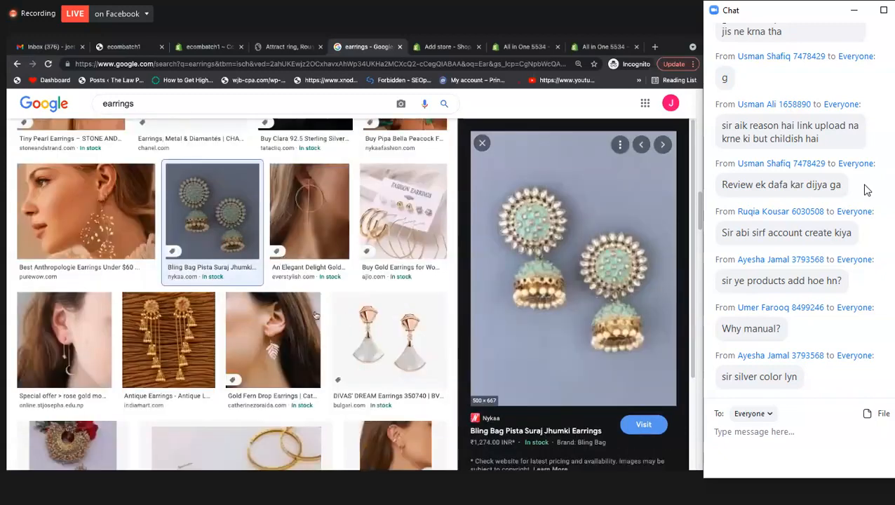
scroll(316, 314, "down", 5)
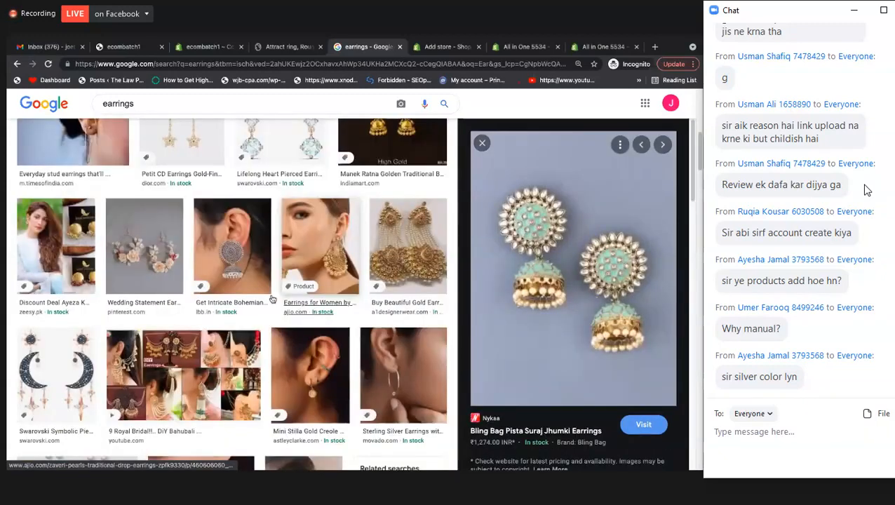
scroll(280, 295, "up", 2)
Step: Preview the Swarovski Lifelong Heart Pierced Earrings image result and save its image to the computer
left_click(286, 292)
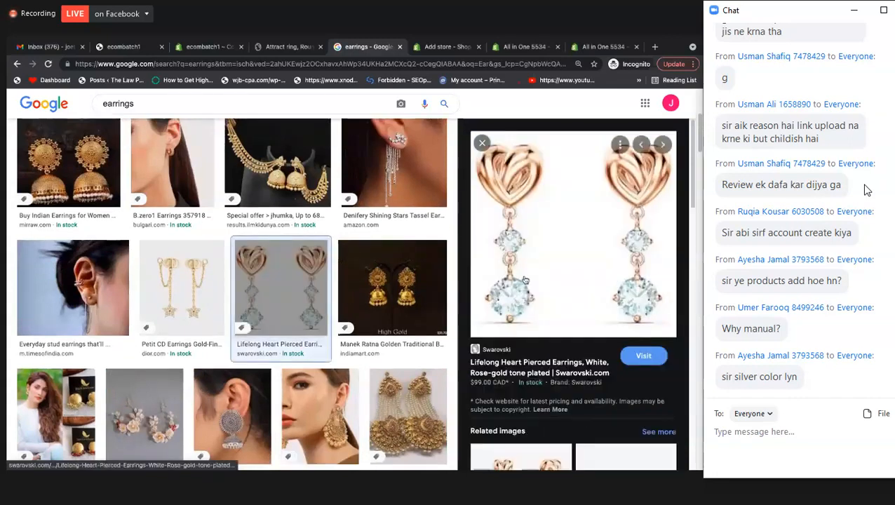
right_click(552, 336)
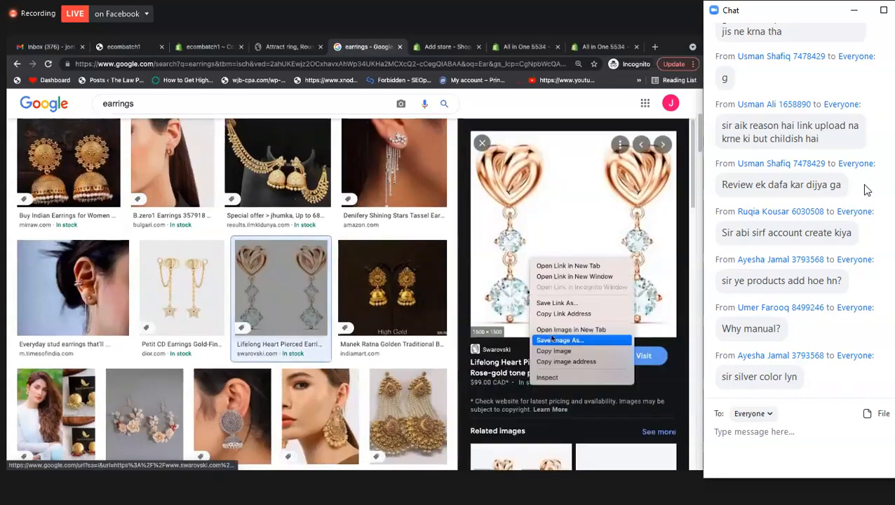
left_click(554, 341)
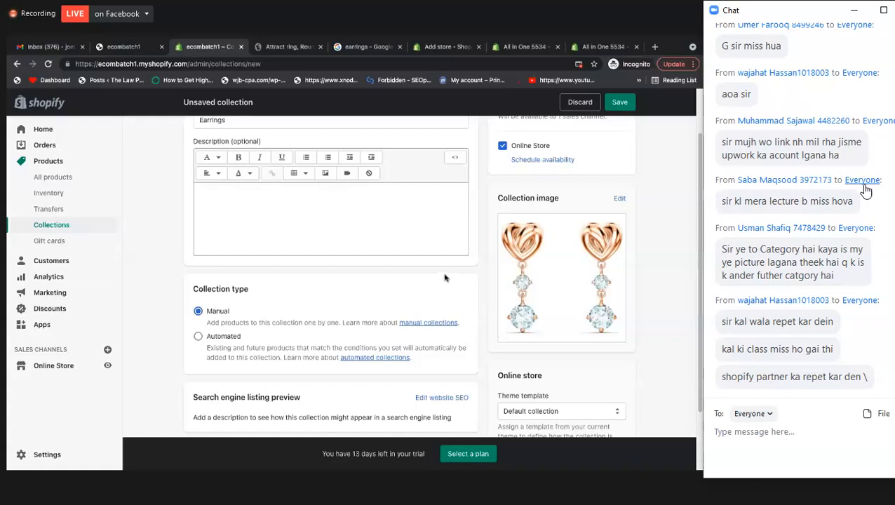
Step: Leave the description empty and save the new manual Earrings collection with its collection image
scroll(320, 247, "up", 1)
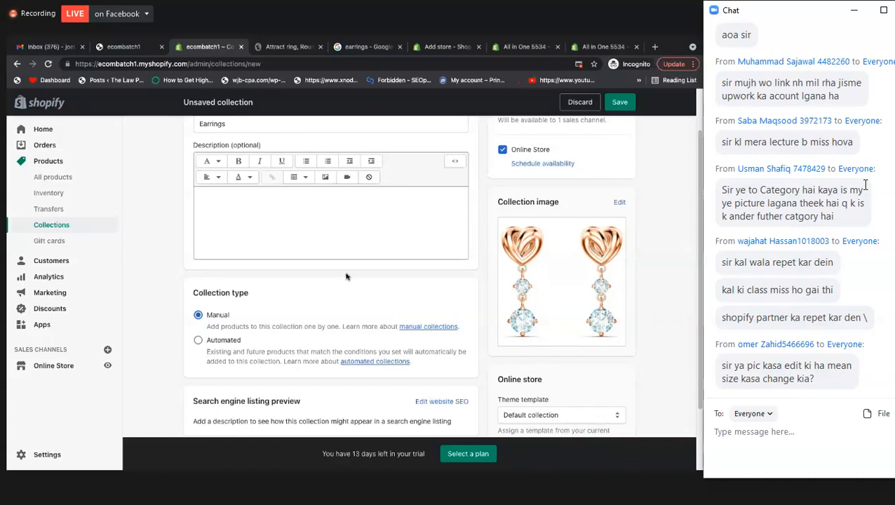
scroll(347, 278, "up", 2)
left_click(238, 258)
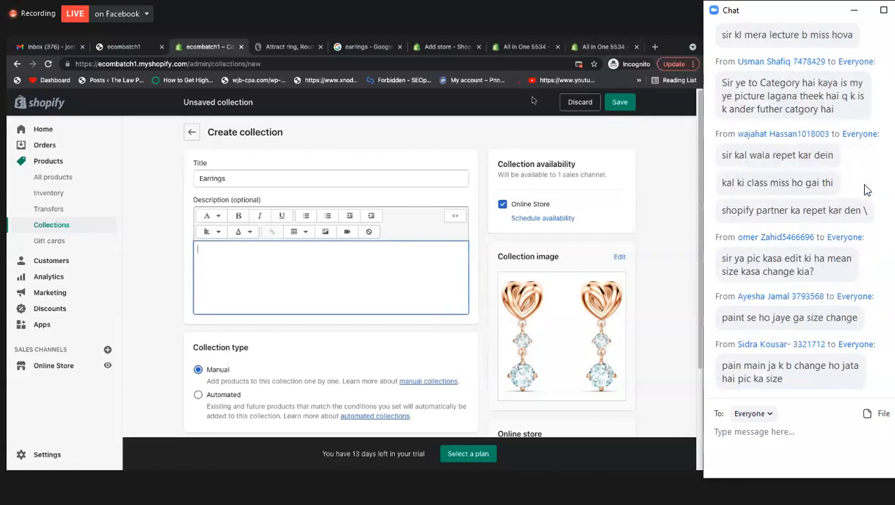
left_click(620, 104)
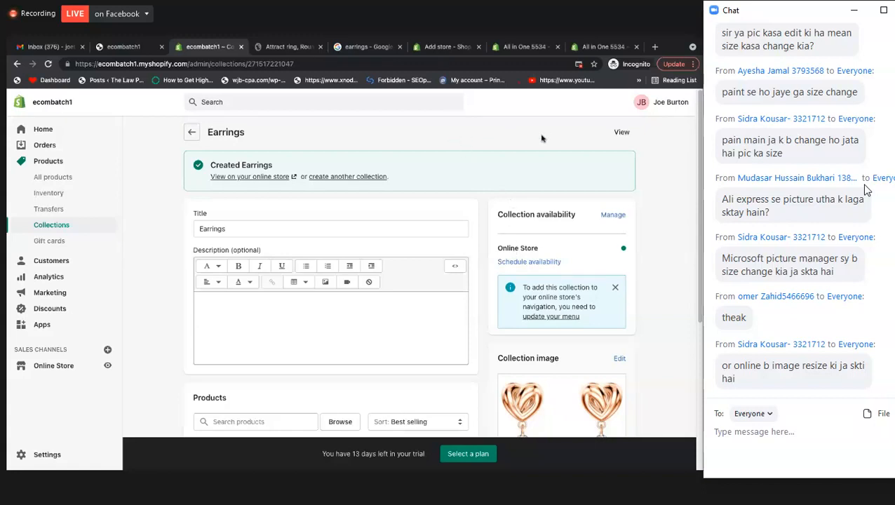
Step: Review the store's list of collections and open the list of all products
scroll(248, 243, "down", 1)
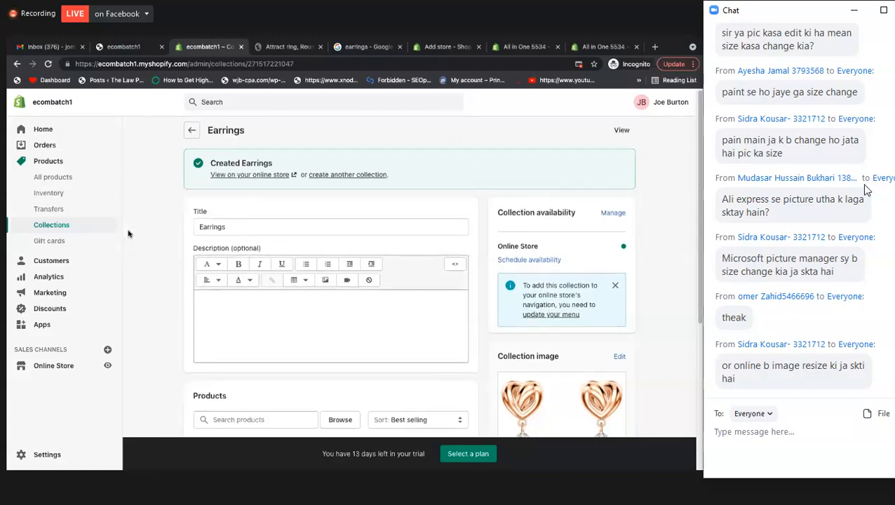
left_click(73, 227)
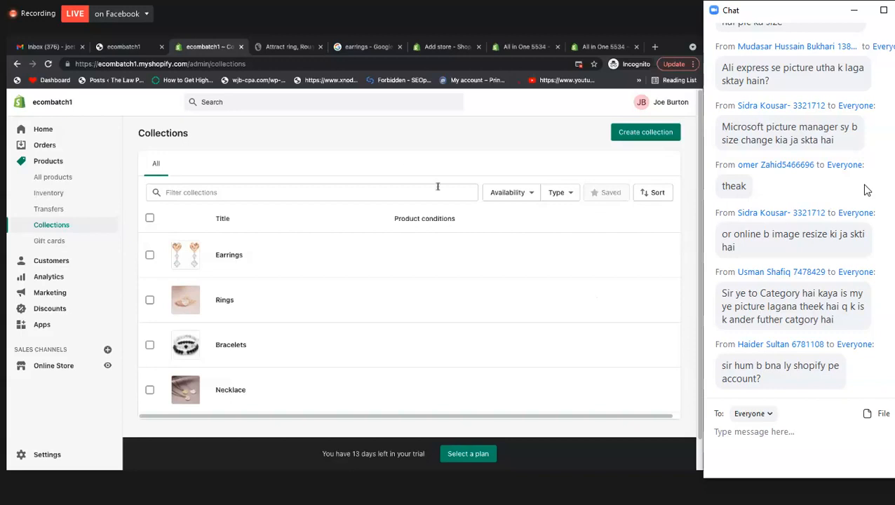
scroll(234, 212, "down", 1)
scroll(234, 211, "down", 1)
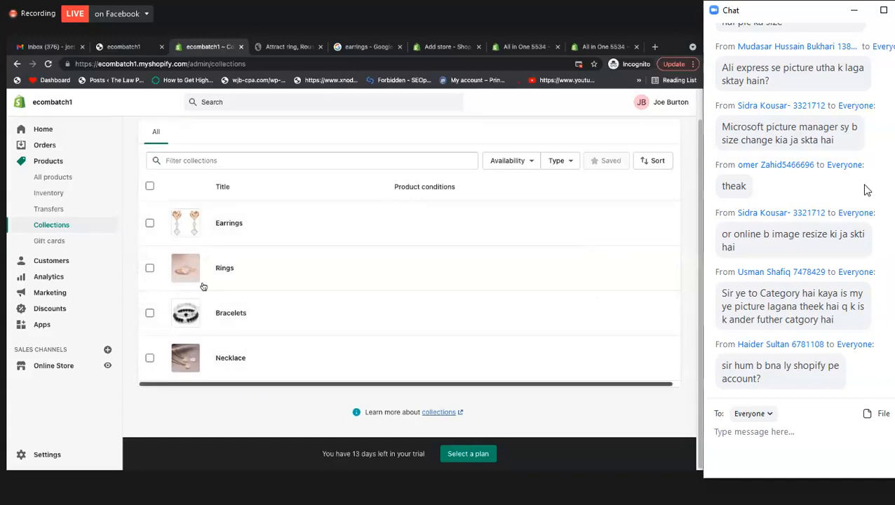
left_click(53, 182)
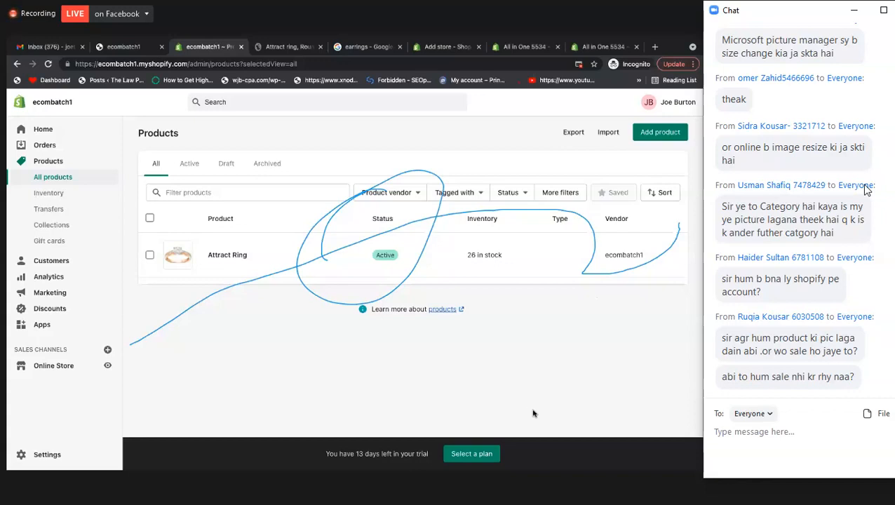
left_click(573, 431)
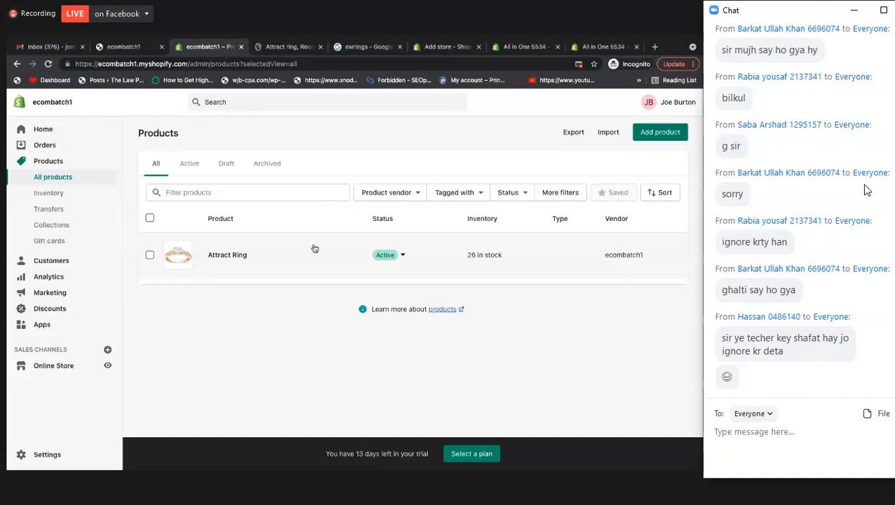
Step: Switch to the Swarovski Attract ring page, view its available colors and close the color overview
left_click(287, 46)
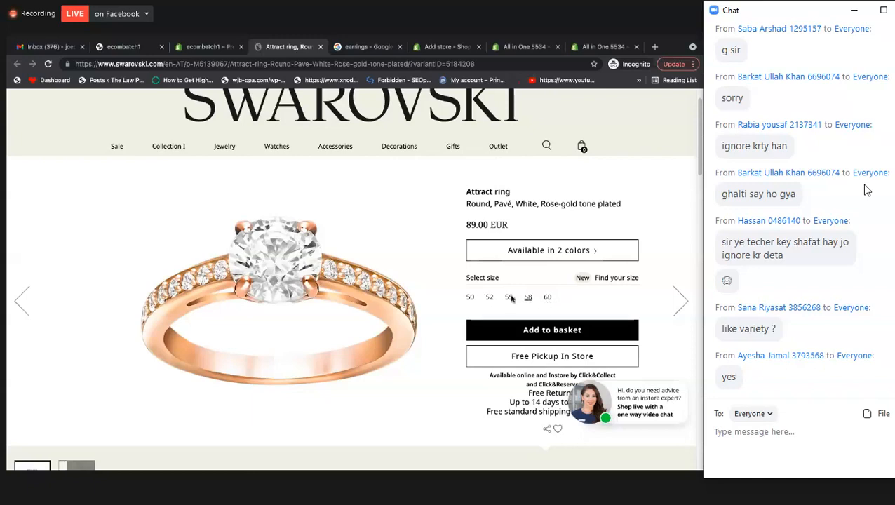
left_click(537, 258)
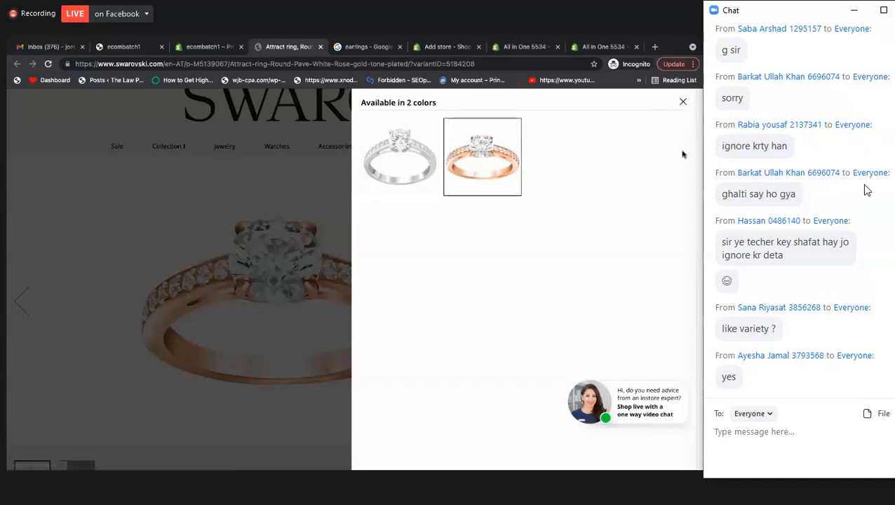
left_click(684, 103)
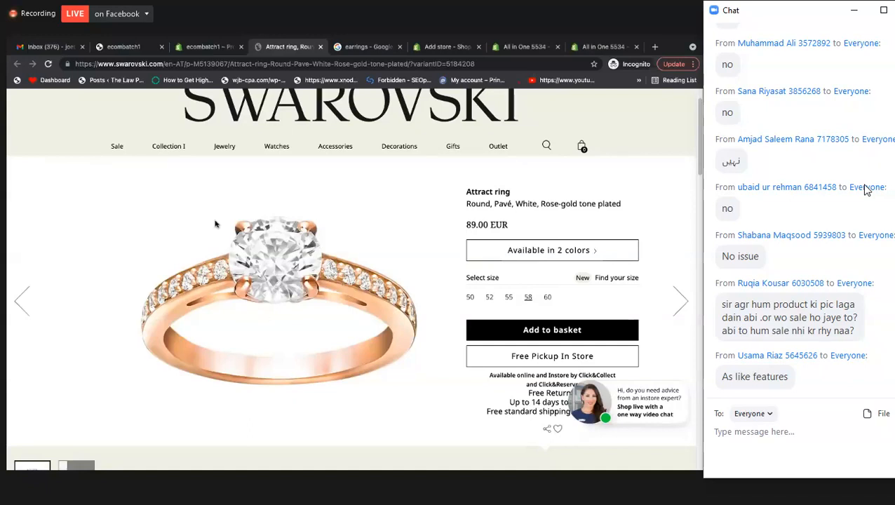
Step: Look through the Attract ring page's recommended products and open the Swarovski Symbolic Star Motif Ring
left_click(229, 50)
left_click(274, 47)
scroll(372, 259, "down", 15)
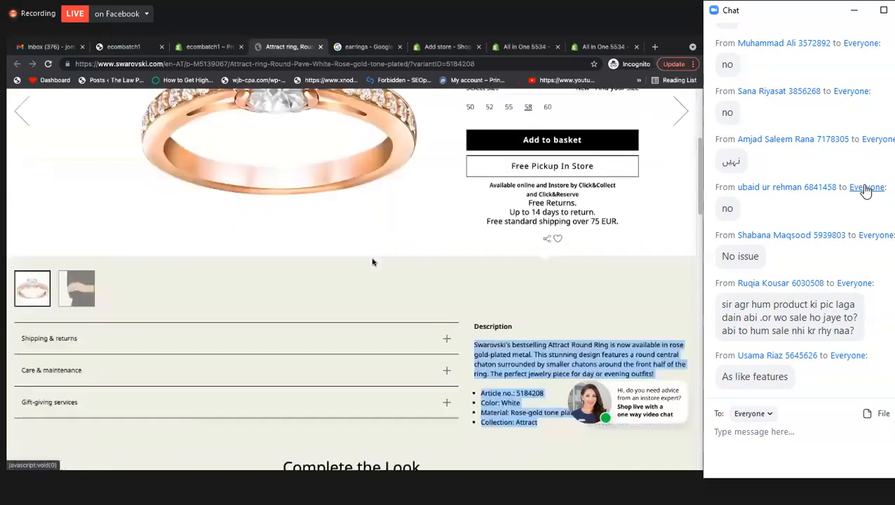
scroll(373, 263, "up", 3)
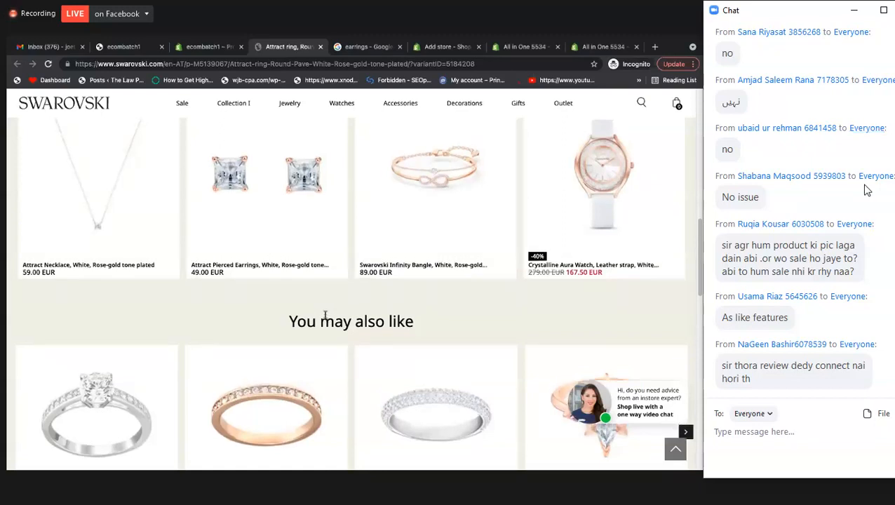
scroll(324, 316, "down", 3)
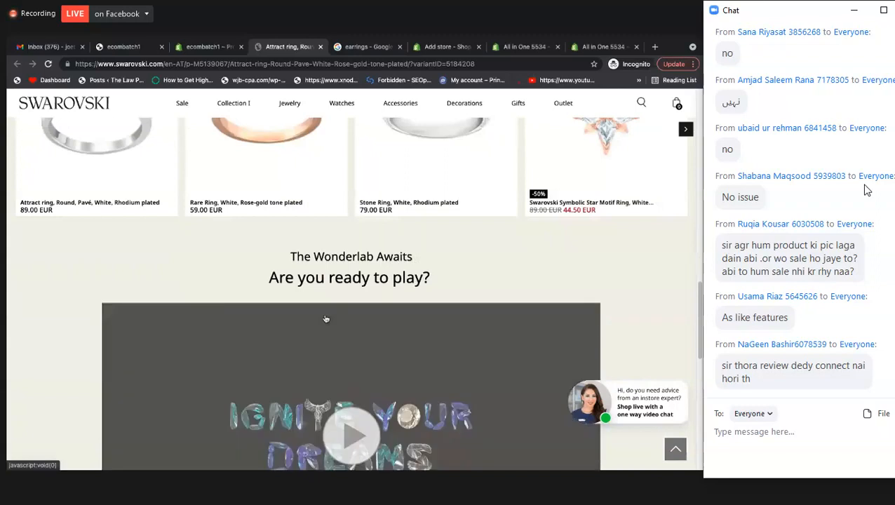
left_click(570, 236)
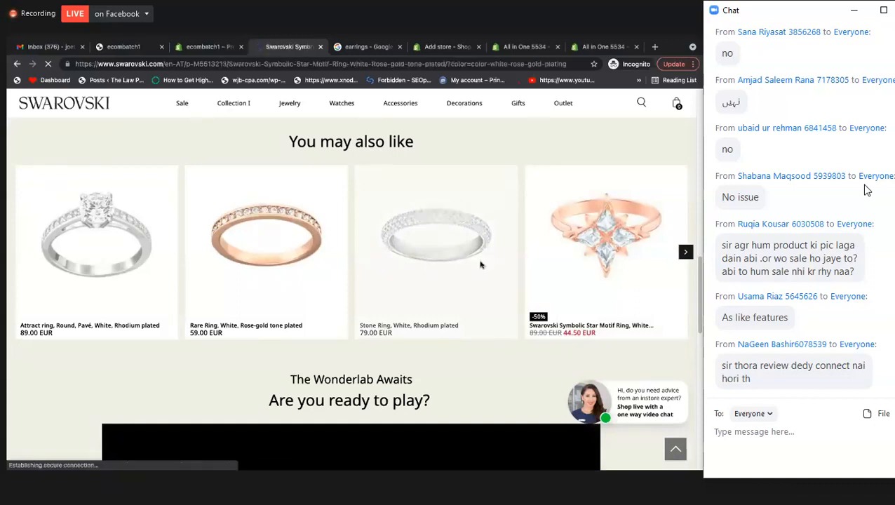
Step: Examine the Symbolic Star Motif Ring's page and open the Lifelong Heart Ring from its recommendations
scroll(443, 275, "down", 3)
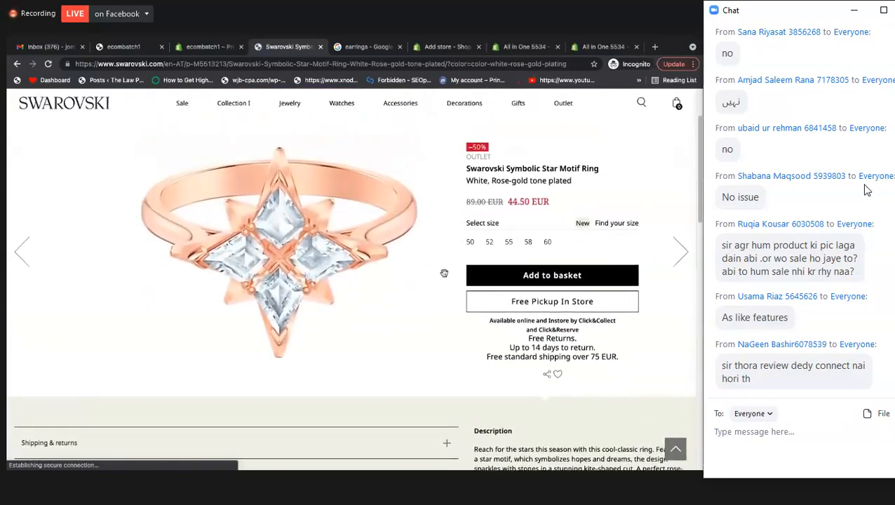
scroll(444, 275, "down", 2)
scroll(444, 273, "up", 3)
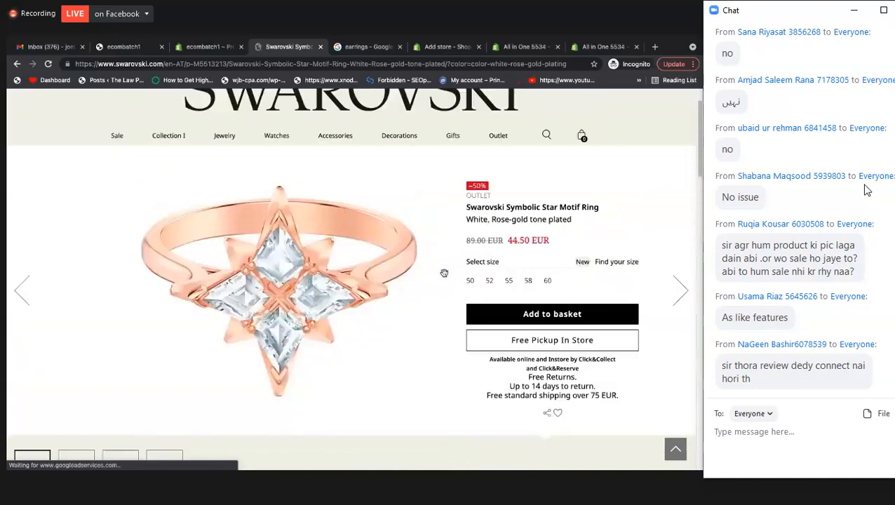
scroll(444, 273, "down", 2)
scroll(445, 273, "up", 2)
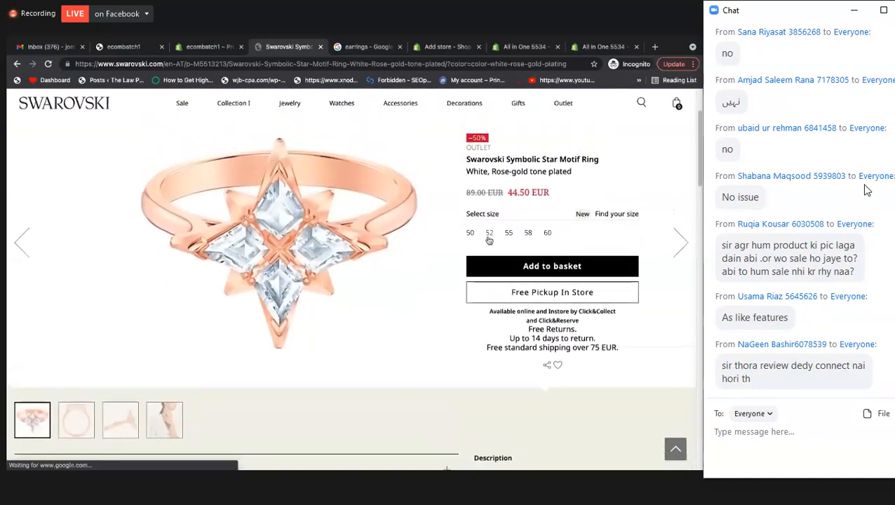
scroll(455, 256, "down", 10)
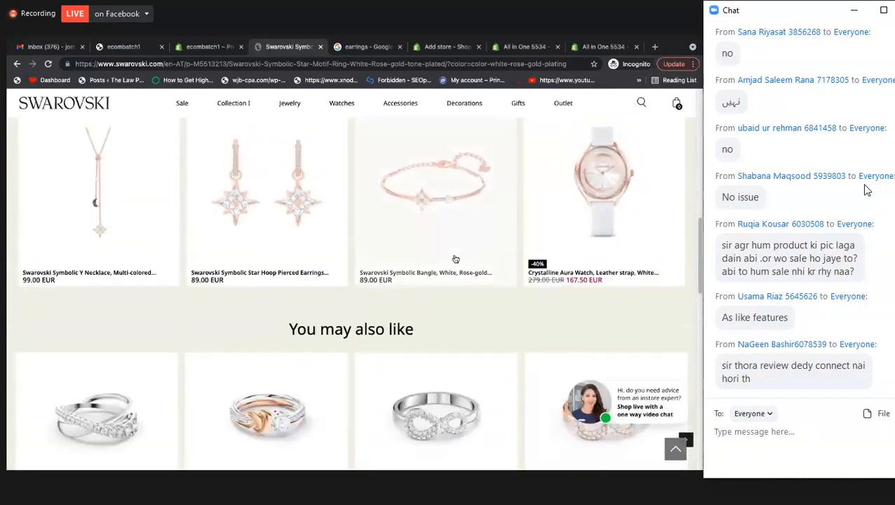
scroll(266, 321, "down", 2)
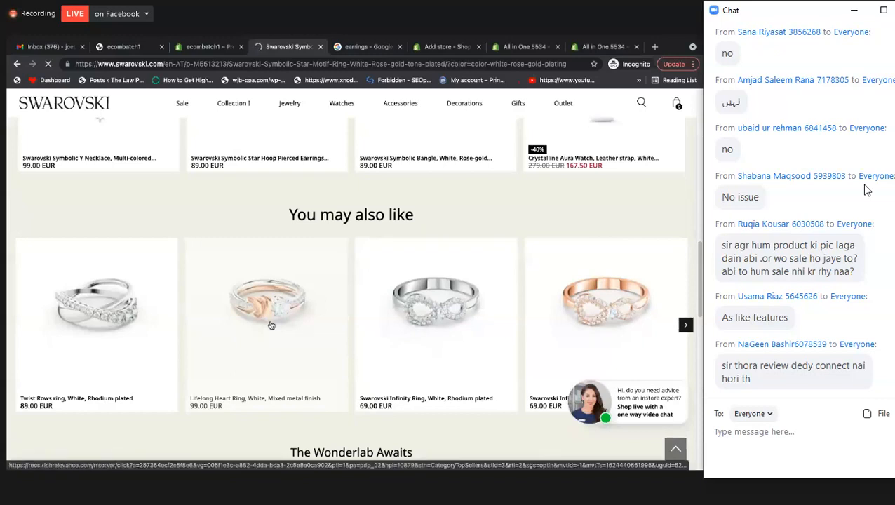
left_click(272, 325)
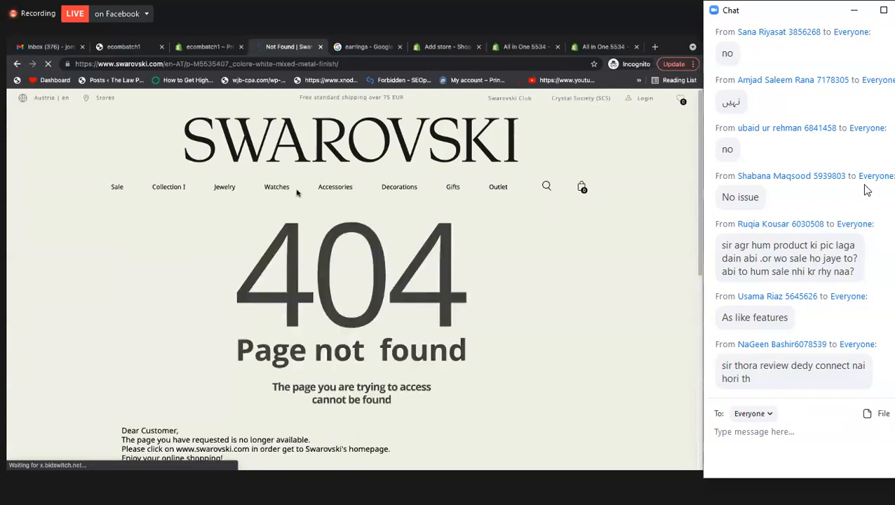
Step: Browse the Necklaces category of Swarovski's jewelry and open the Orbita necklace's product page
mouse_move(230, 189)
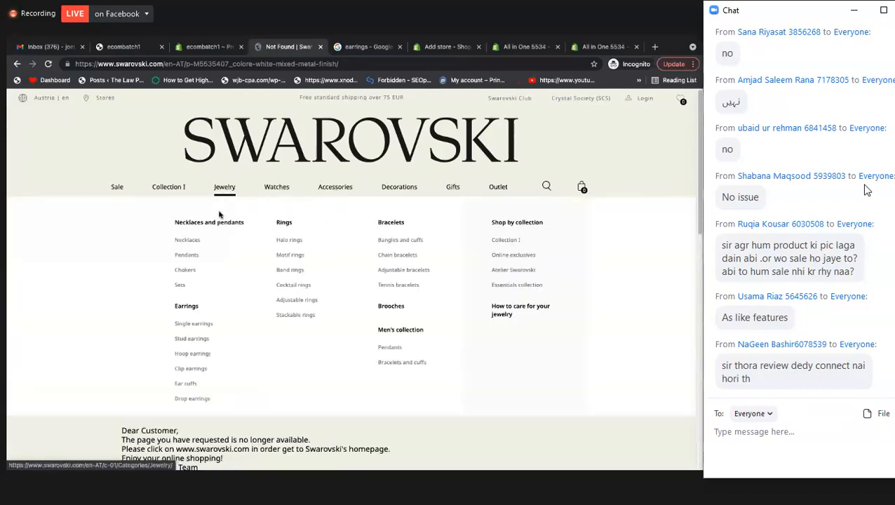
left_click(187, 241)
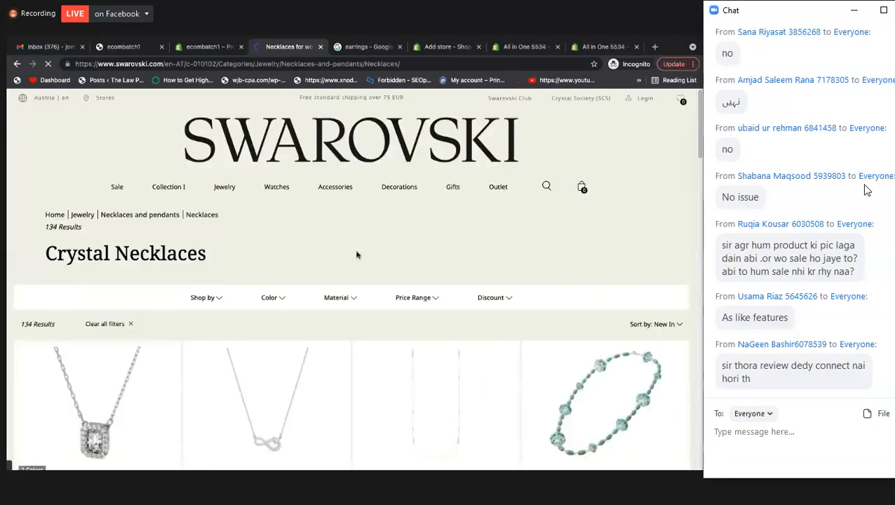
scroll(379, 311, "down", 1)
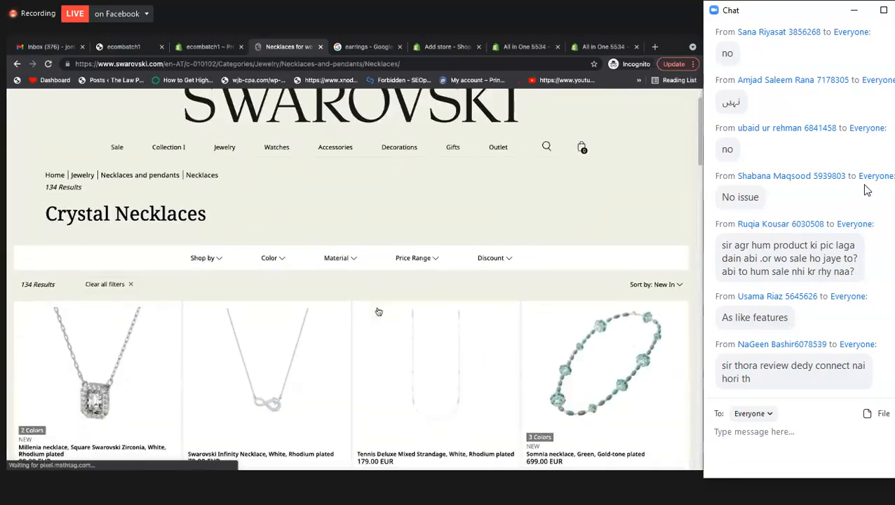
scroll(375, 307, "down", 2)
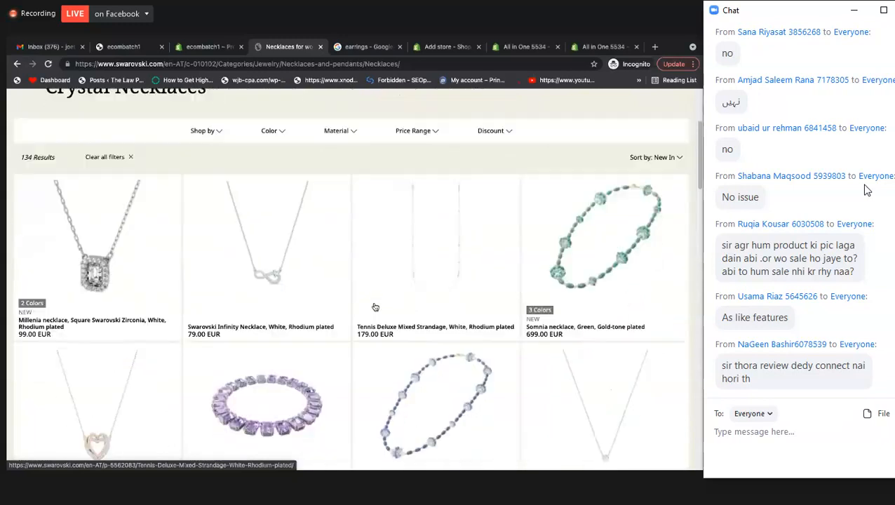
scroll(376, 307, "down", 4)
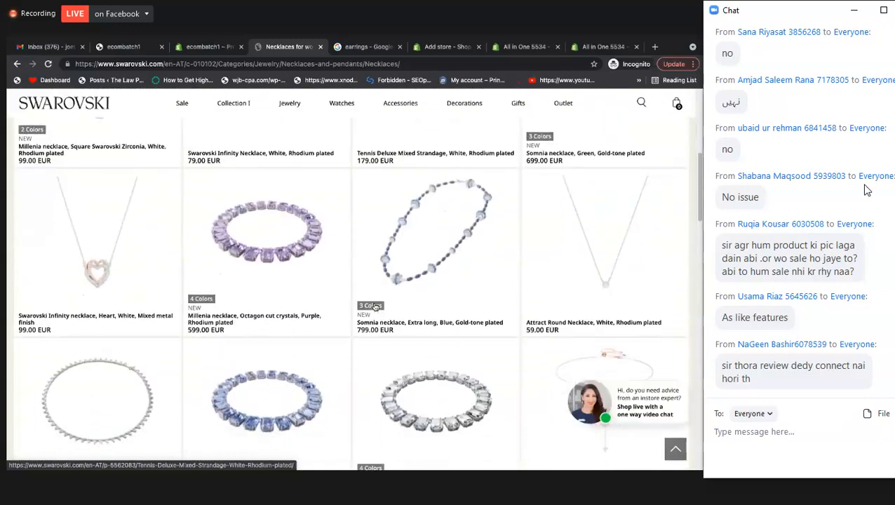
scroll(376, 308, "up", 3)
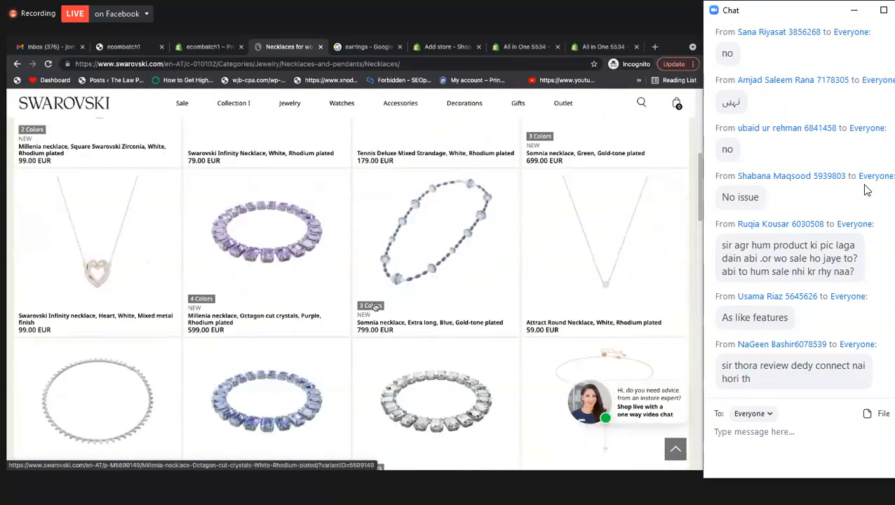
scroll(376, 307, "down", 1)
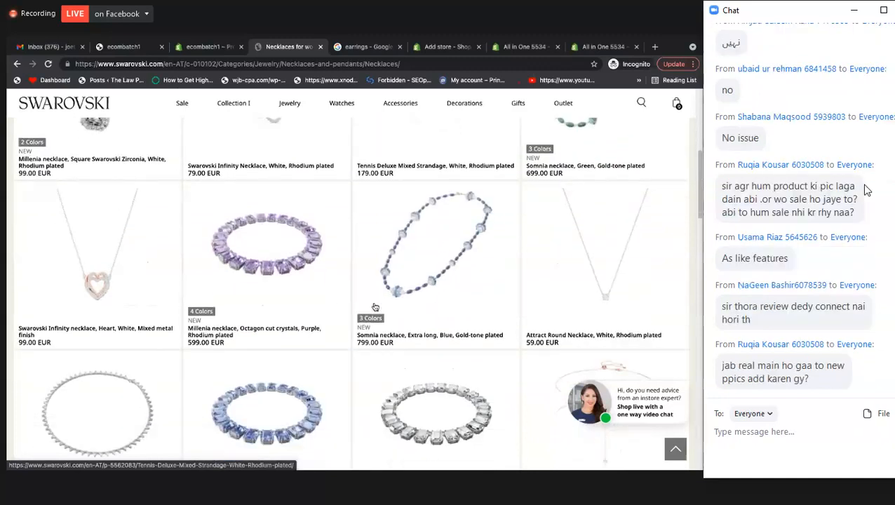
scroll(128, 345, "down", 5)
left_click(126, 344)
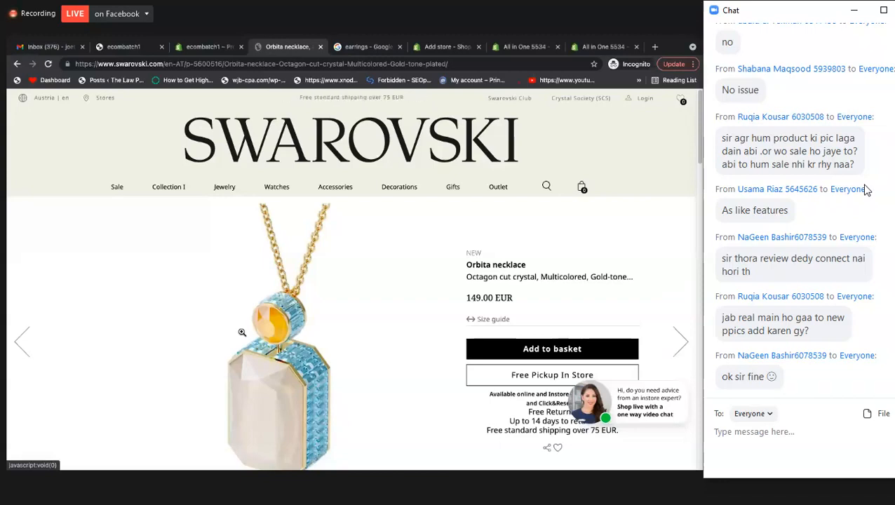
scroll(242, 332, "down", 2)
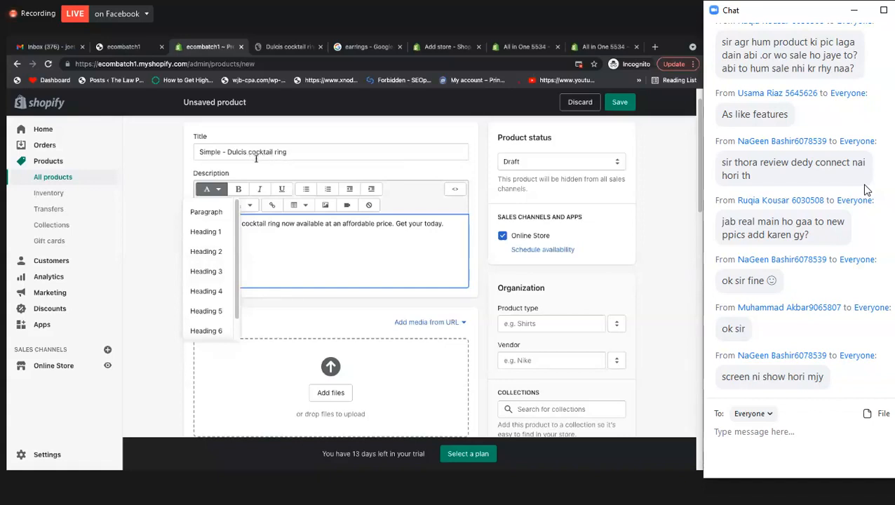
Step: Add a bulleted list with Feature 1, Feature 2 and Feature 3 under the Features: heading in the product description
left_click(251, 243)
left_click(303, 275)
key("Return")
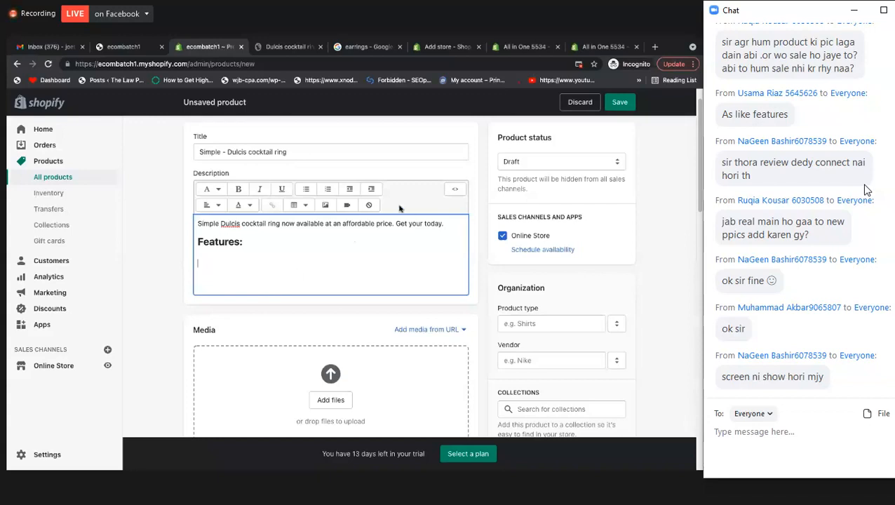
left_click(308, 189)
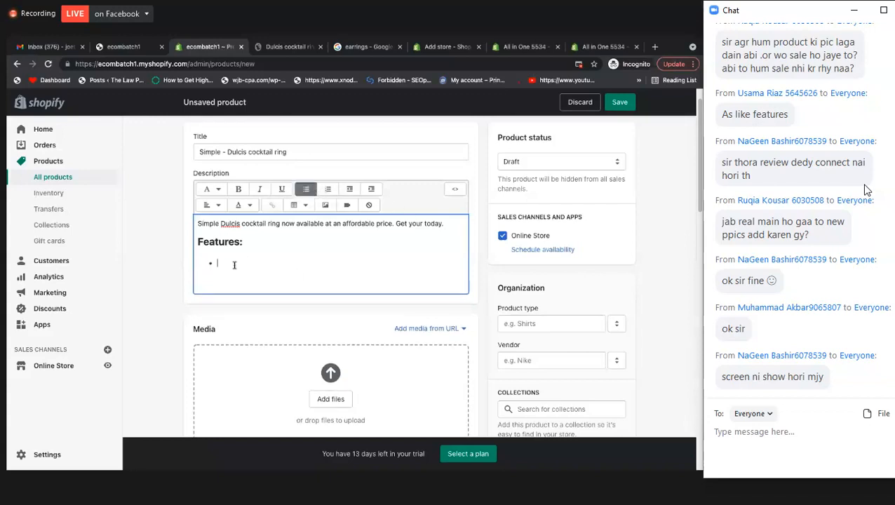
type("Feature 1")
key("Return")
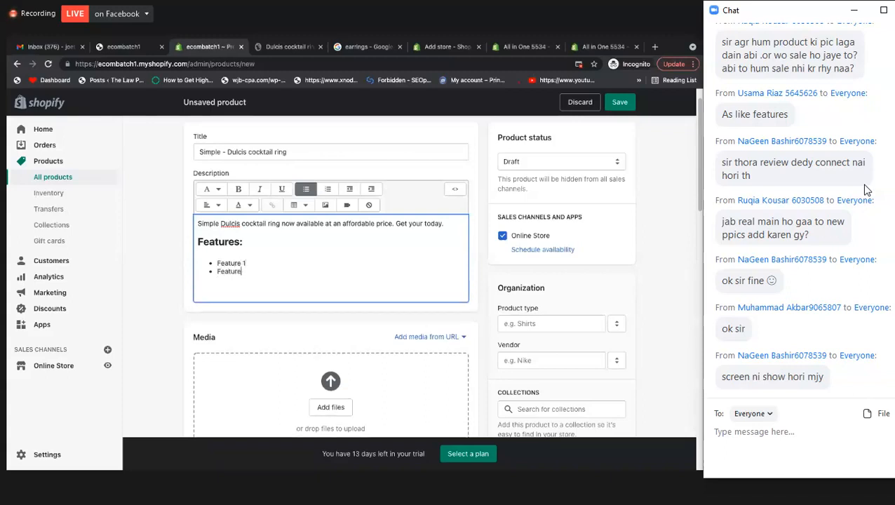
type("Feature 2")
key("Return")
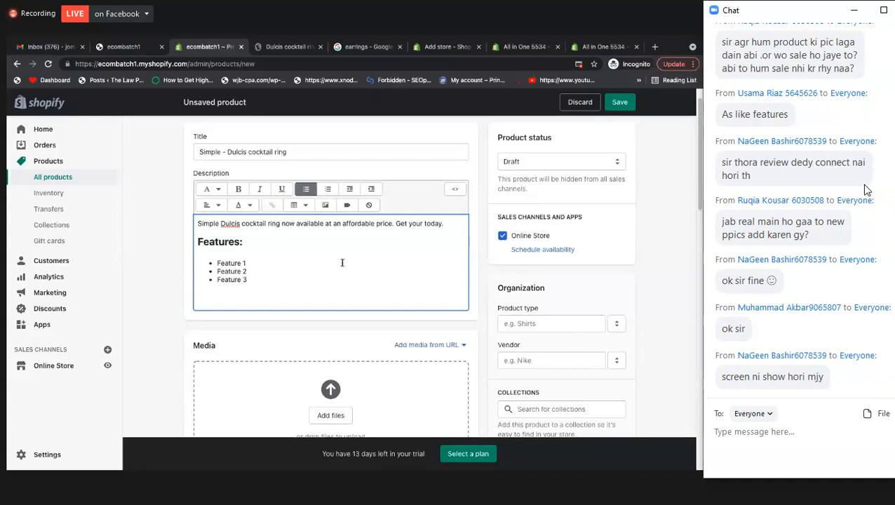
scroll(344, 260, "up", 1)
left_click(324, 192)
left_click(336, 293)
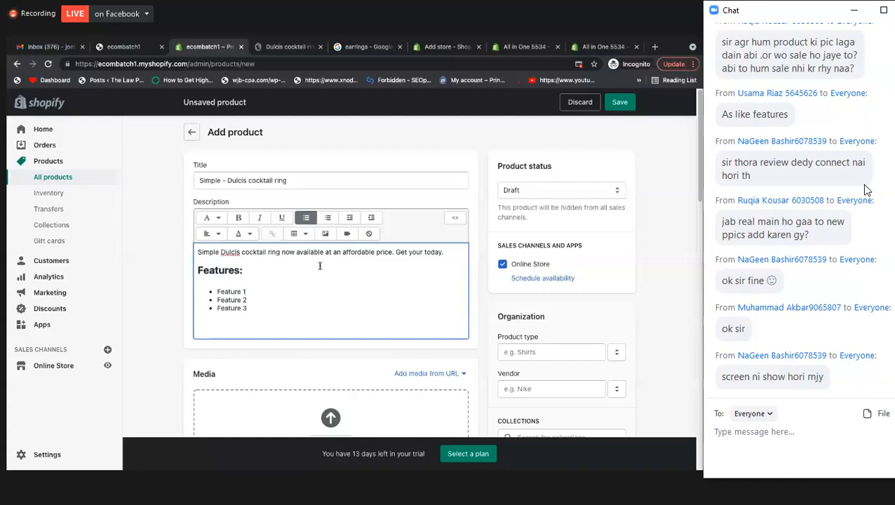
triple_click(243, 271)
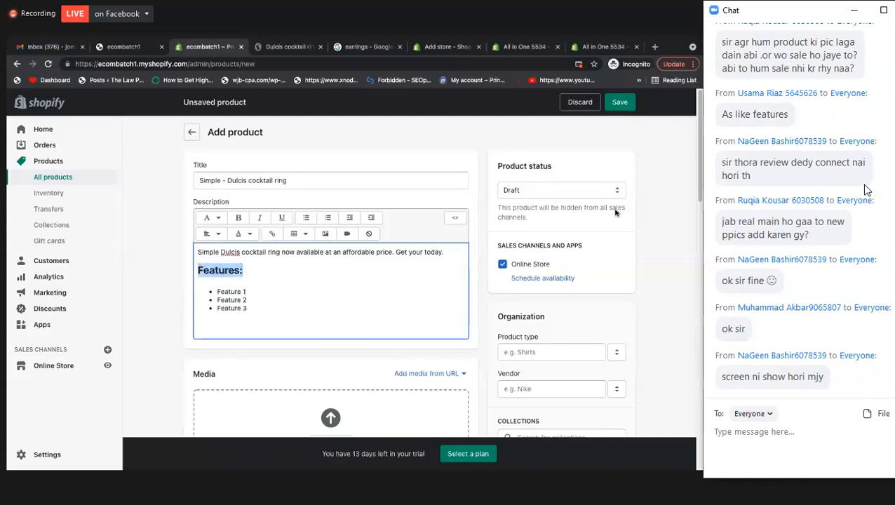
left_click(214, 218)
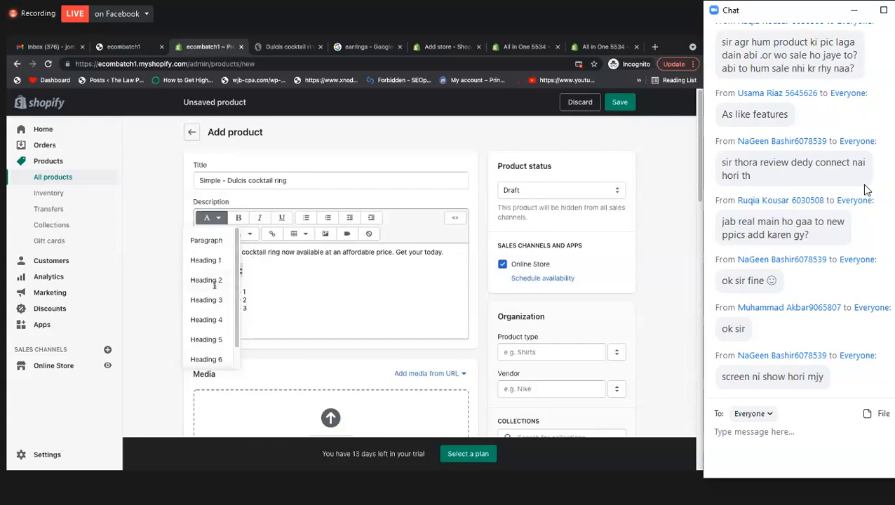
left_click(290, 294)
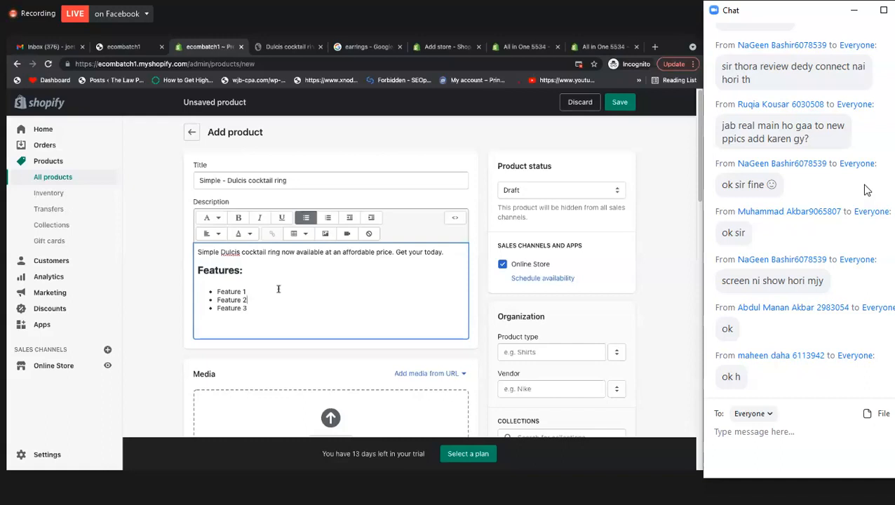
Step: Switch to Swarovski's Dulcis cocktail ring page and go to its product pictures for the listing's media
scroll(321, 302, "down", 2)
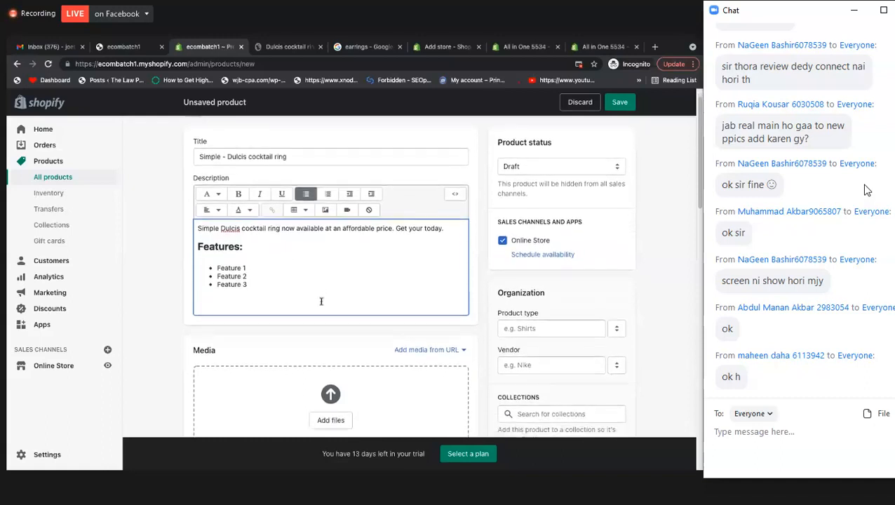
scroll(322, 302, "down", 1)
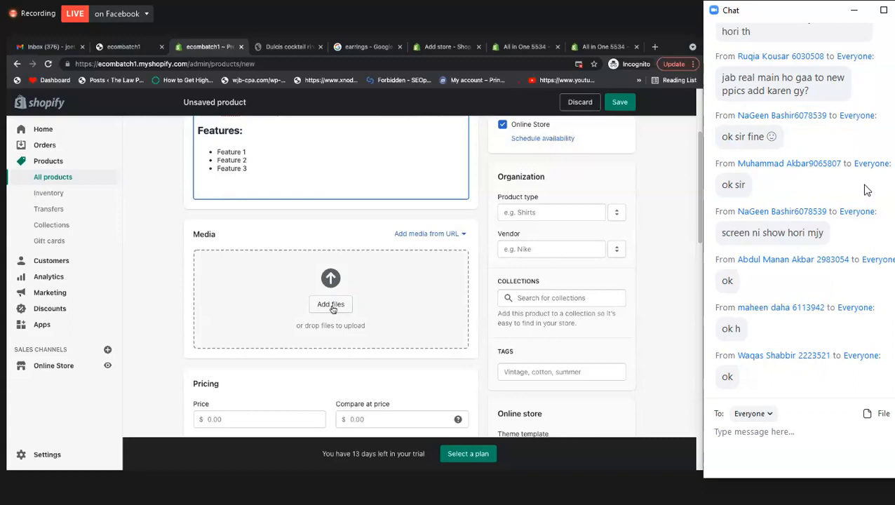
left_click(291, 52)
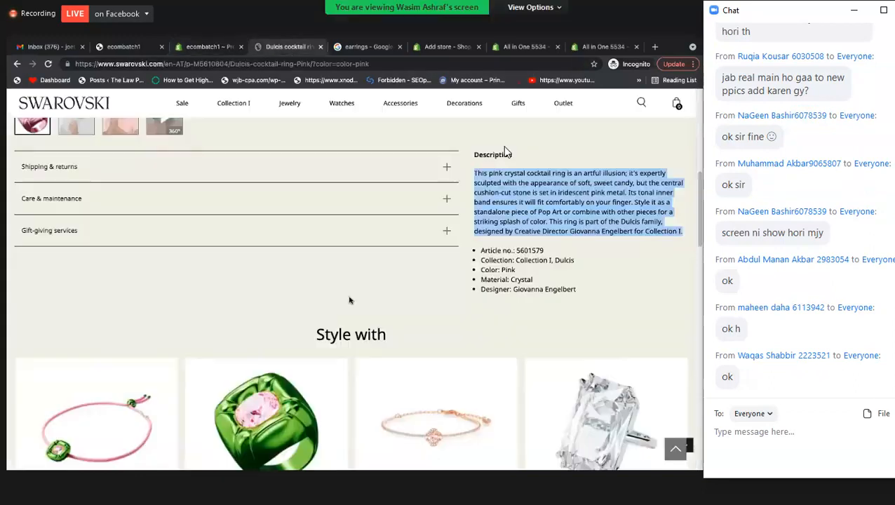
scroll(295, 303, "up", 6)
right_click(296, 302)
left_click(329, 380)
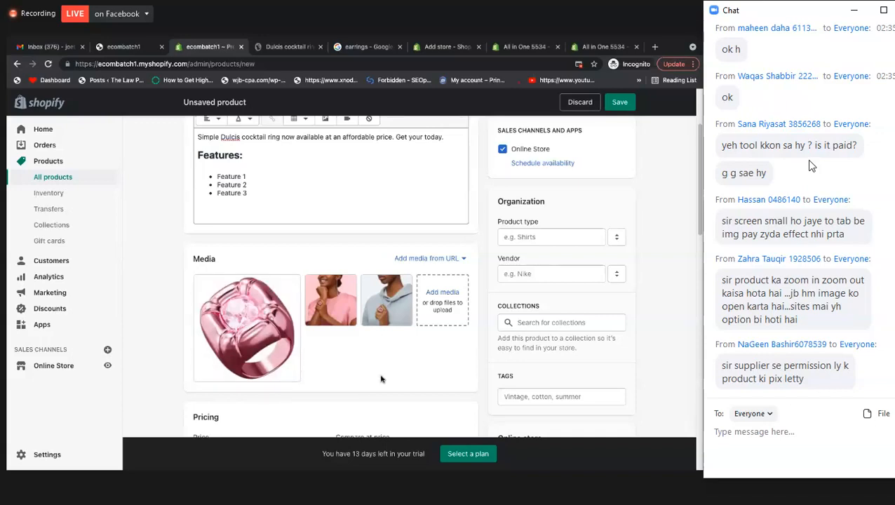
Step: Review the unsaved ring product's title, description, media and pricing sections
scroll(381, 379, "down", 1)
scroll(381, 379, "down", 2)
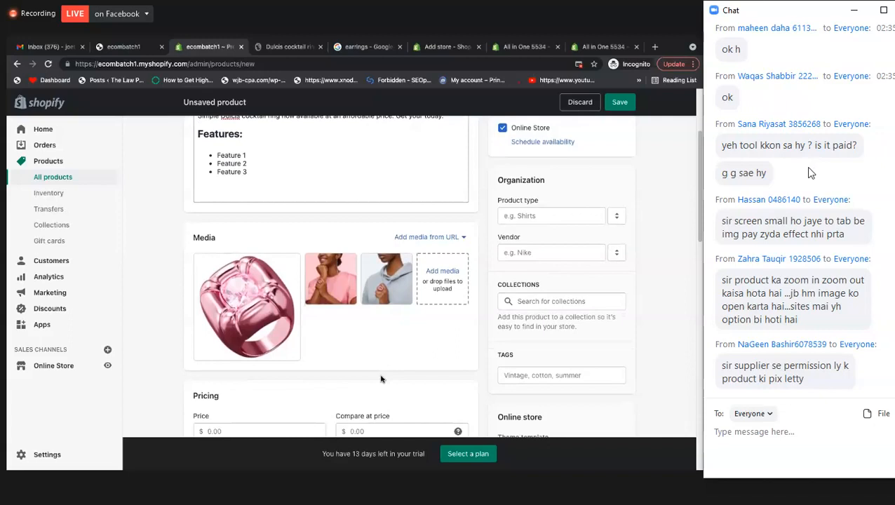
scroll(379, 379, "down", 3)
scroll(306, 340, "down", 3)
scroll(384, 288, "up", 5)
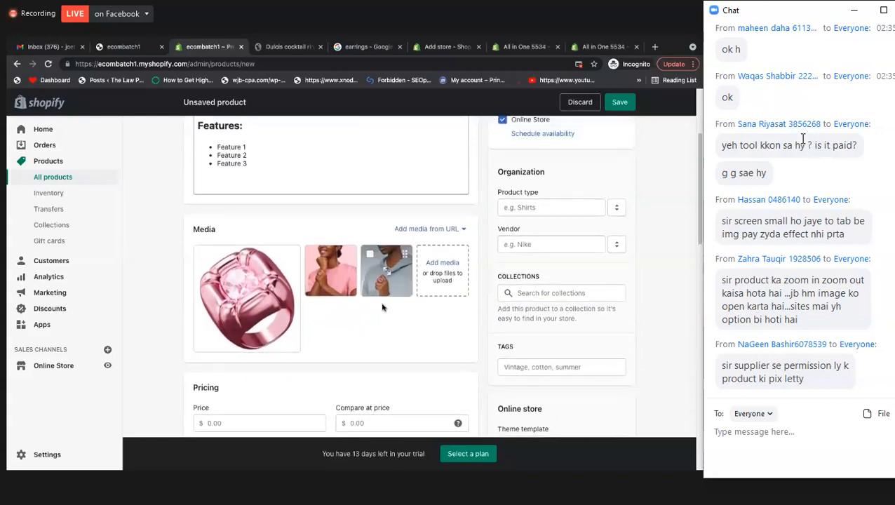
scroll(351, 312, "down", 3)
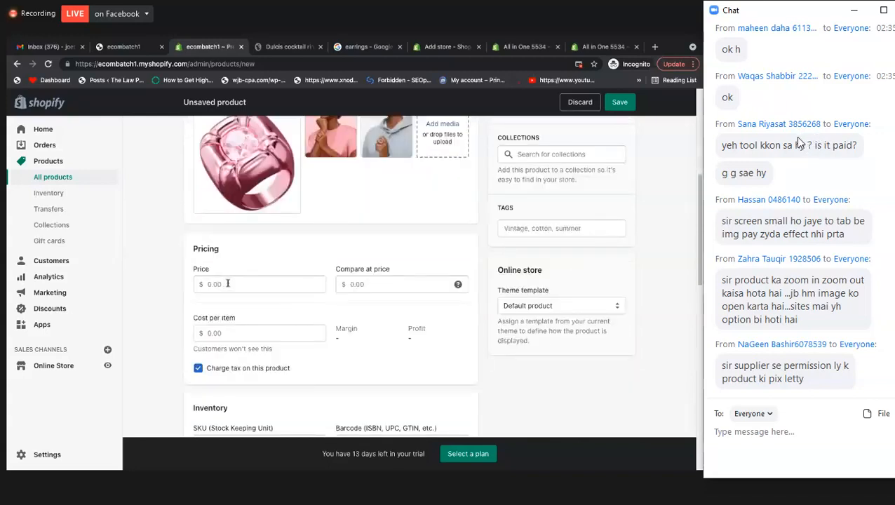
scroll(289, 286, "up", 5)
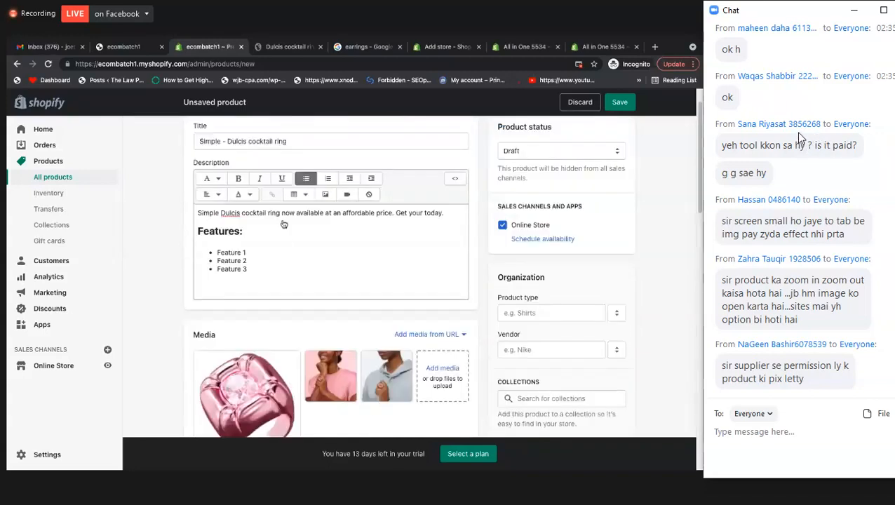
scroll(284, 224, "up", 1)
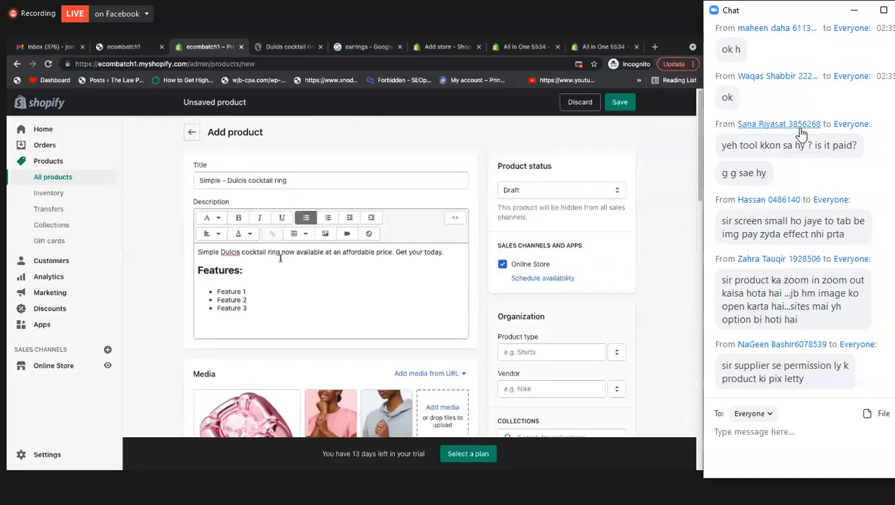
scroll(286, 339, "down", 4)
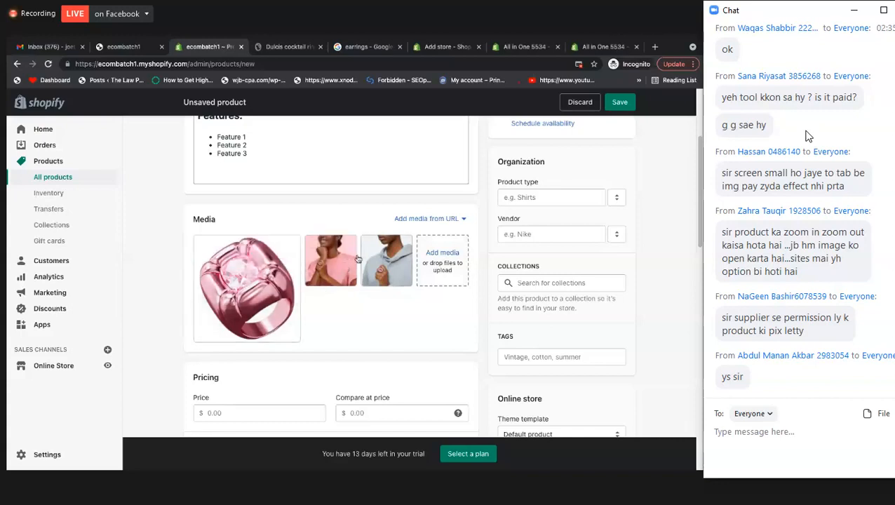
scroll(421, 333, "down", 2)
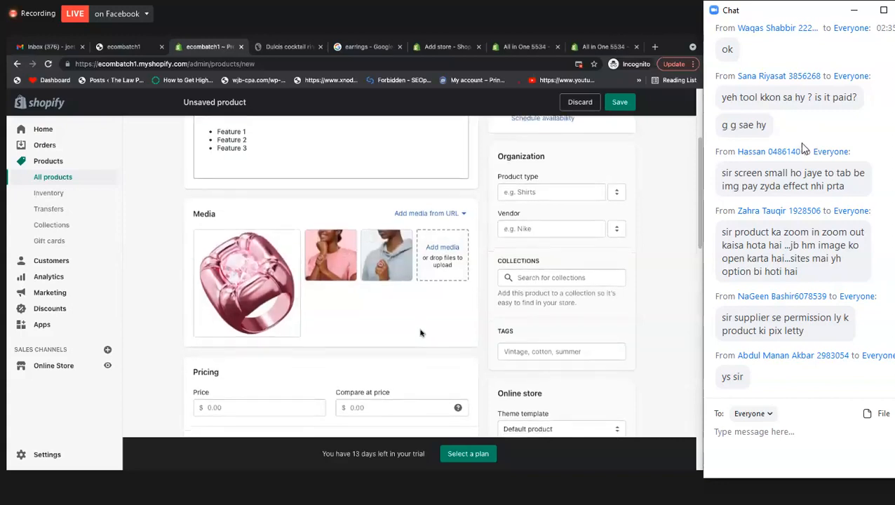
scroll(418, 331, "down", 1)
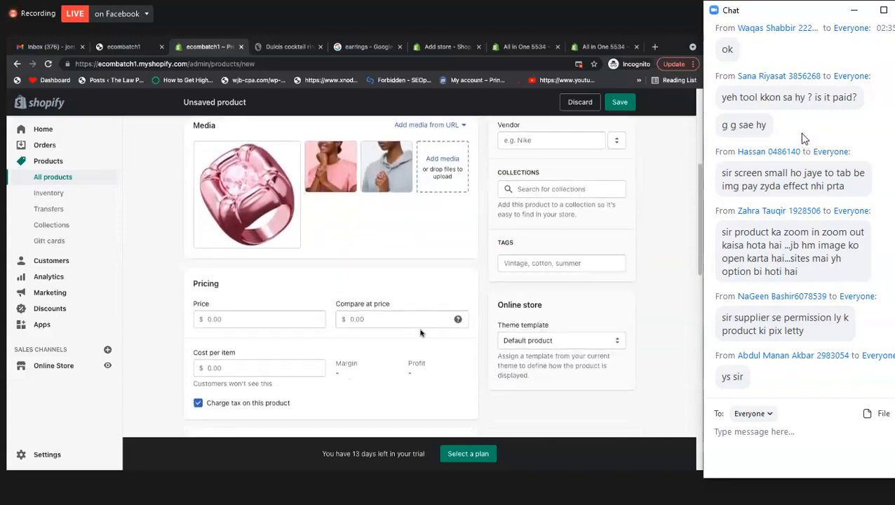
scroll(279, 328, "down", 1)
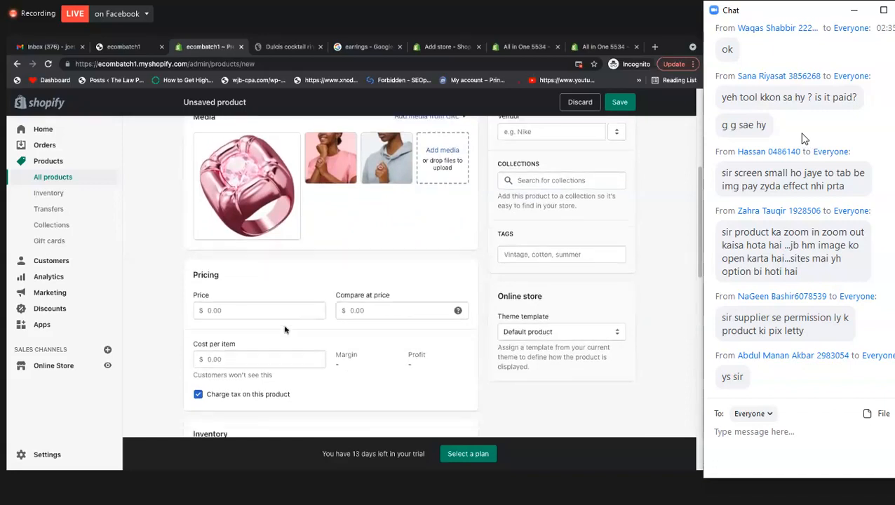
left_click(224, 300)
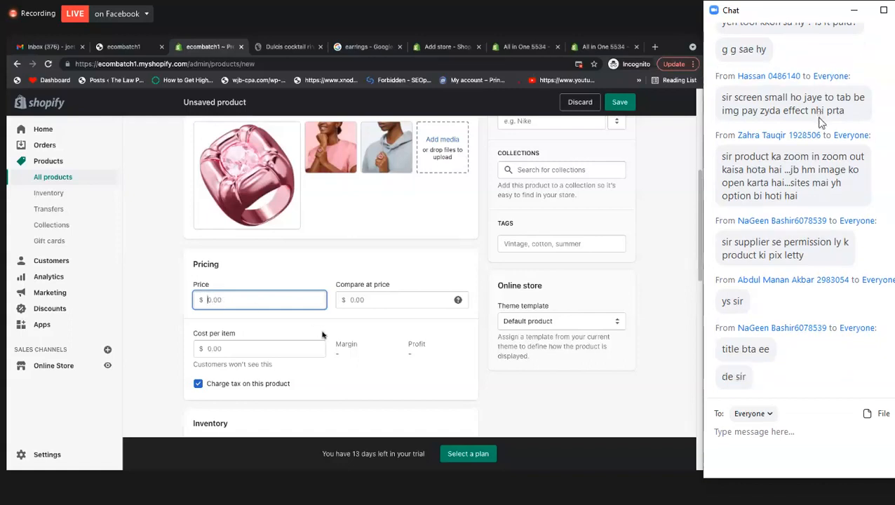
scroll(323, 335, "up", 1)
scroll(323, 335, "up", 5)
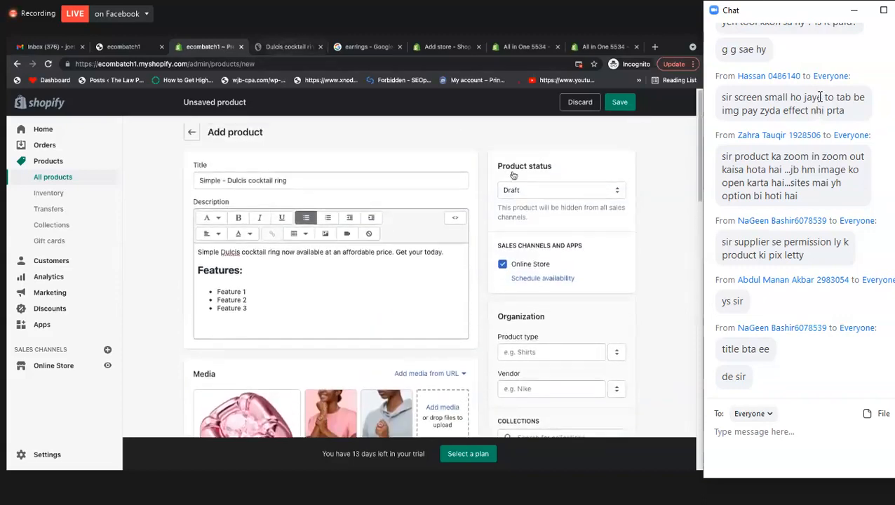
Step: Check the Dulcis cocktail ring's price on the Swarovski page and return to the unsaved Shopify product
key("ctrl+Tab")
scroll(490, 234, "up", 3)
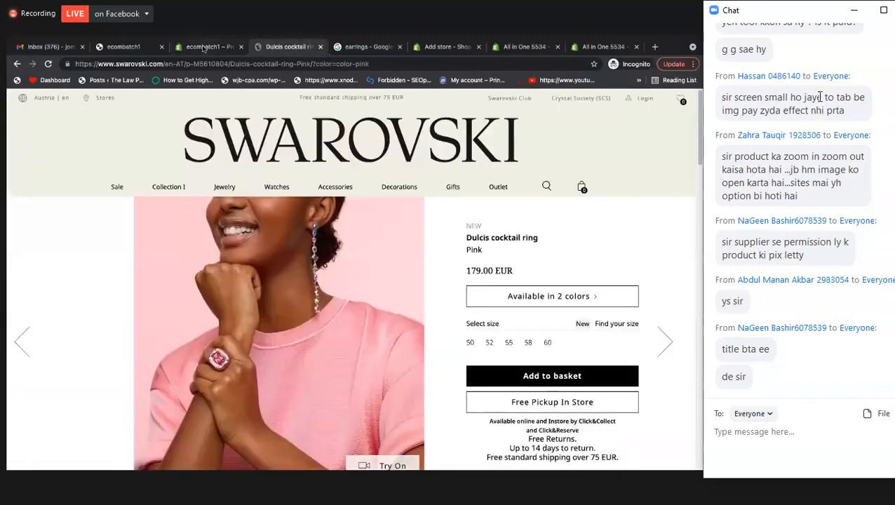
left_click(204, 47)
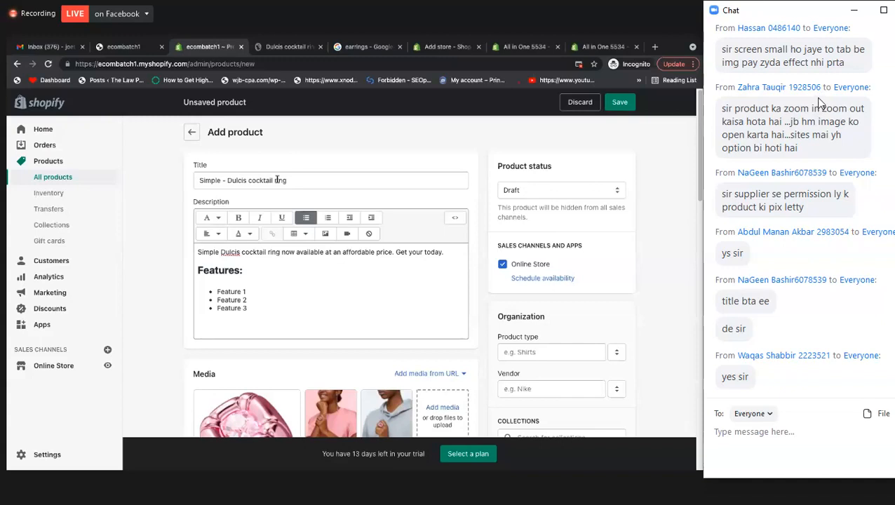
Step: Set the ring's price to 15.95 and its compare-at price to 29.95
scroll(302, 242, "down", 1)
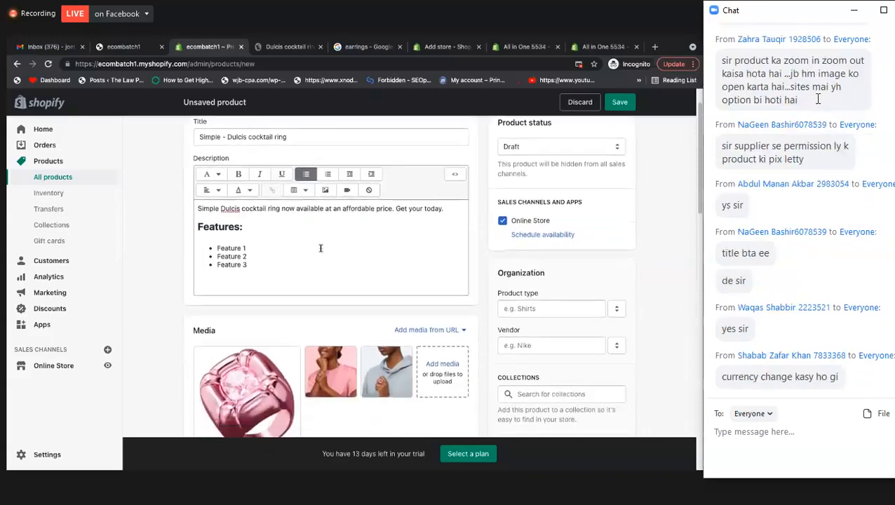
scroll(318, 254, "down", 2)
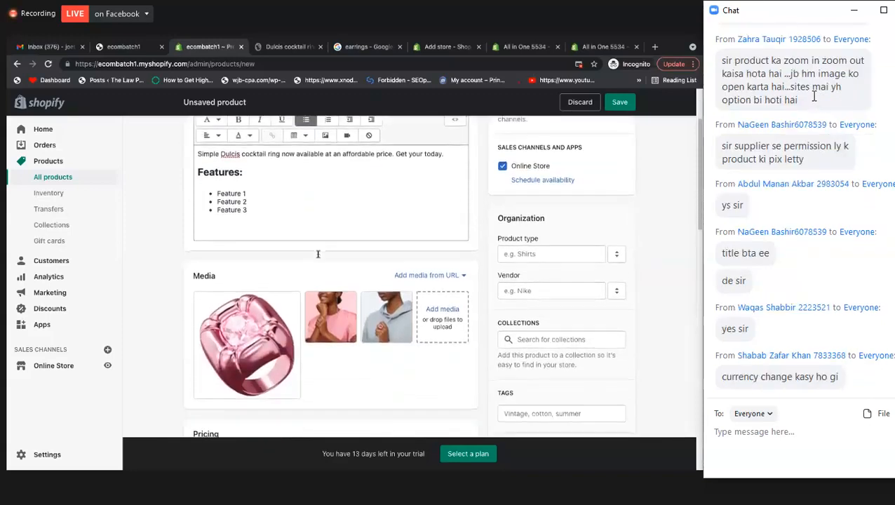
scroll(318, 254, "down", 1)
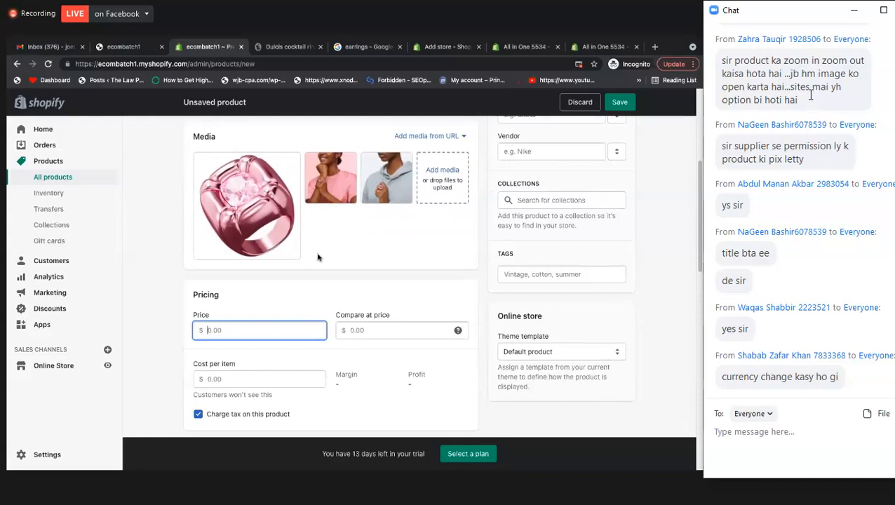
scroll(317, 258, "down", 1)
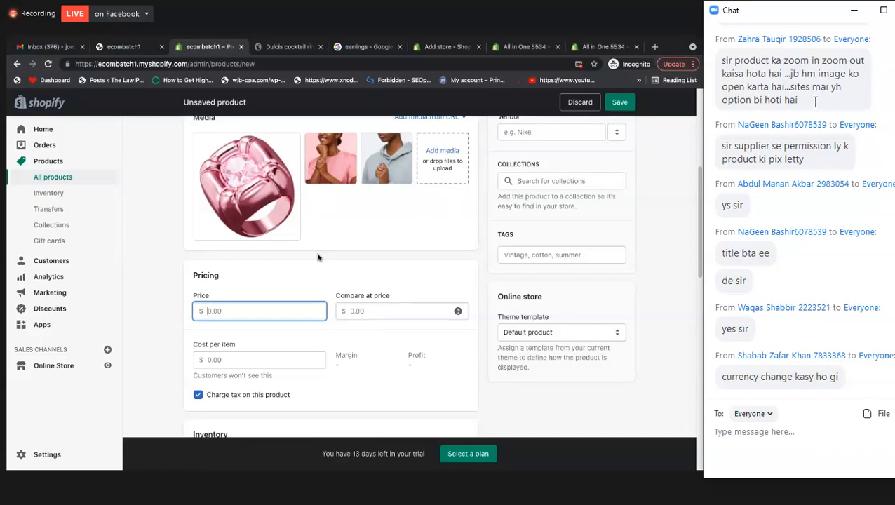
scroll(270, 281, "down", 3)
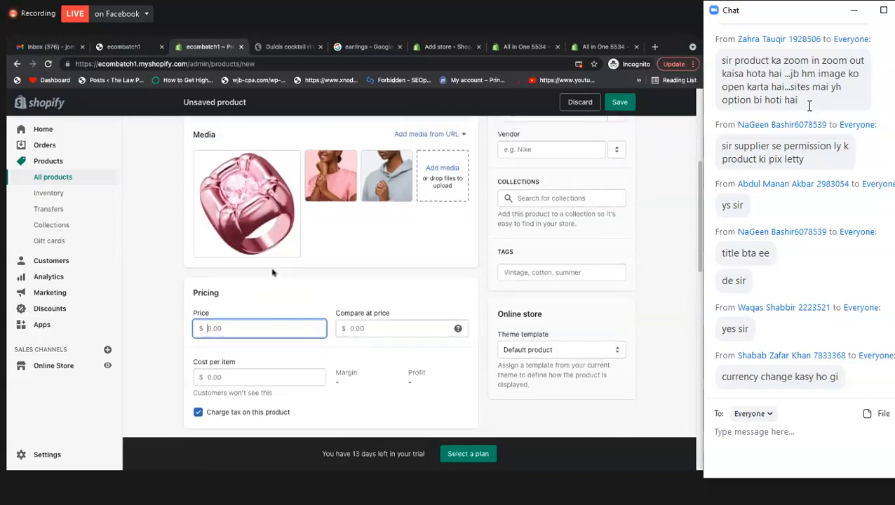
scroll(236, 238, "up", 1)
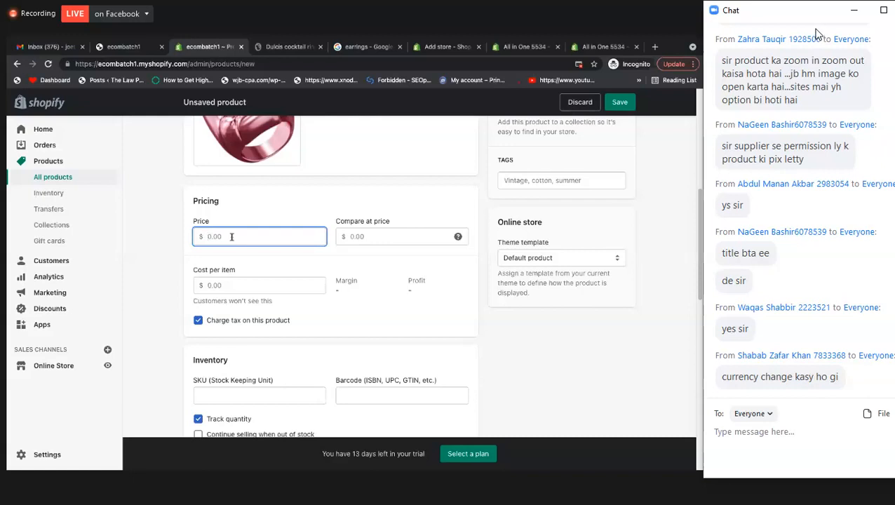
type("15.95")
key("Tab")
type("29.95")
left_click(375, 261)
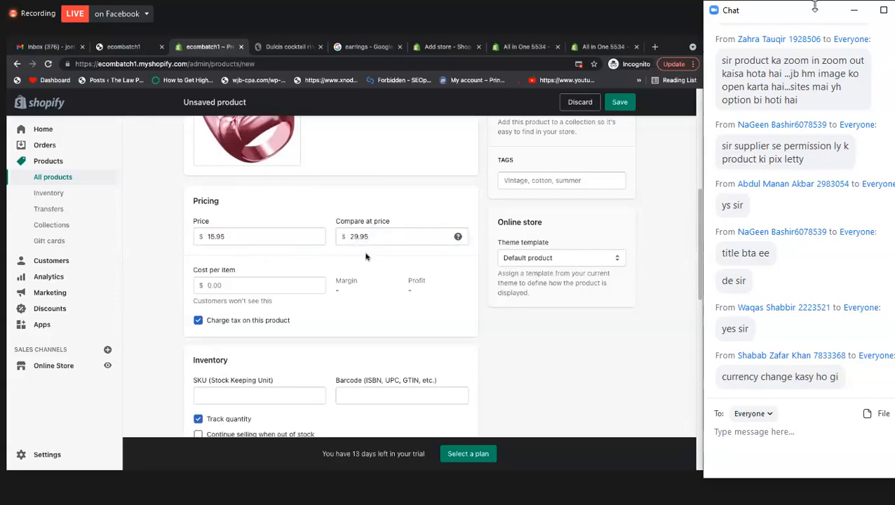
double_click(365, 237)
left_click_drag(240, 239, 200, 237)
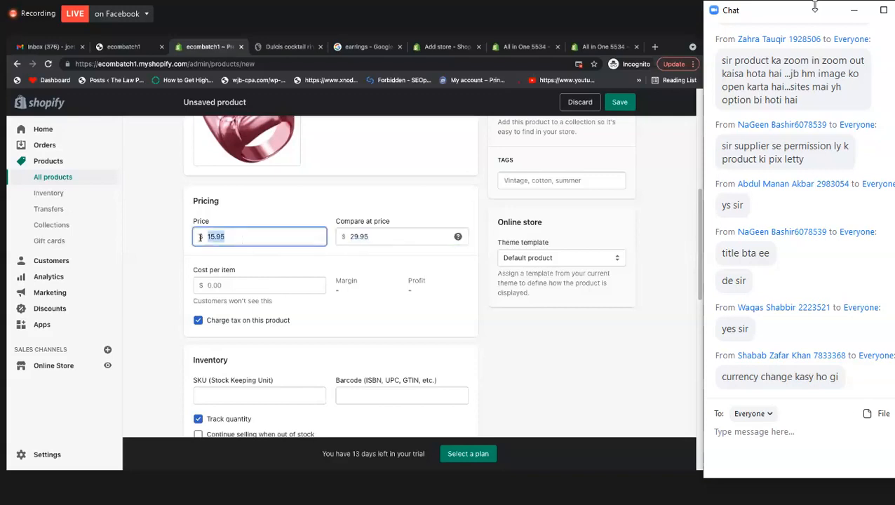
double_click(222, 237)
scroll(328, 285, "down", 1)
left_click(253, 245)
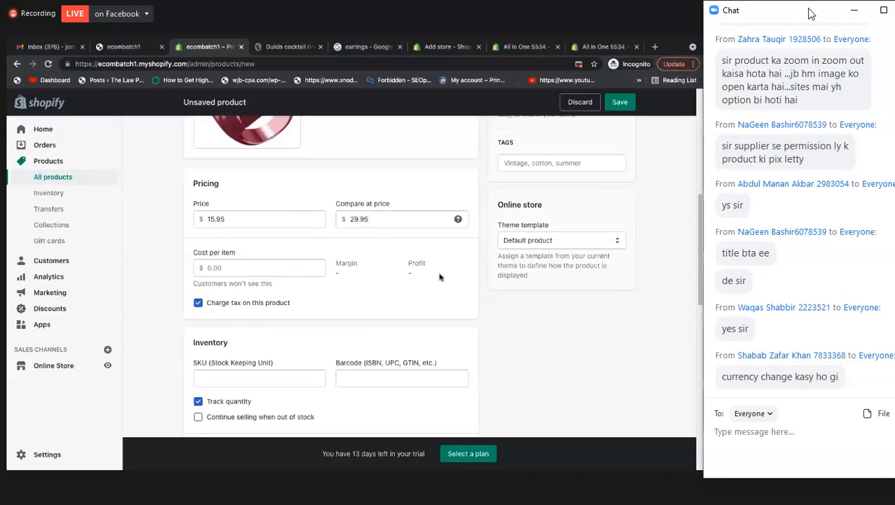
scroll(445, 288, "up", 1)
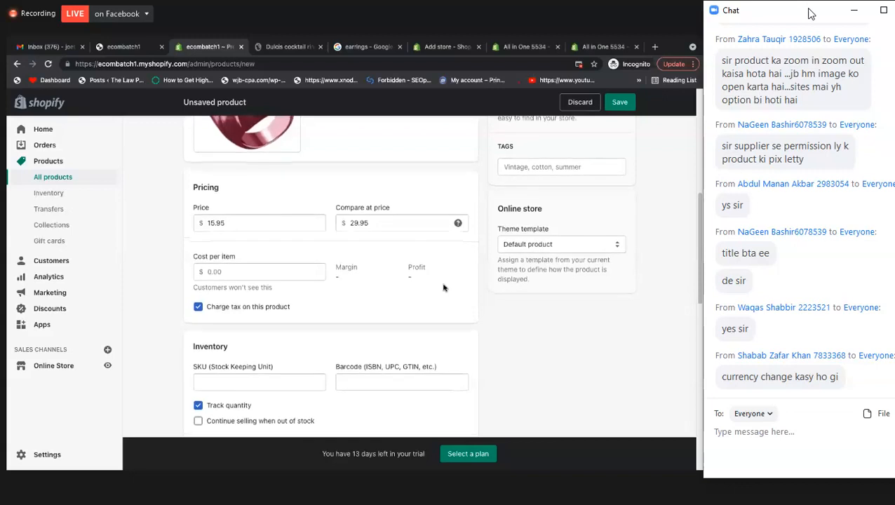
Step: Assign the unsaved ring product to the Rings collection
scroll(442, 286, "up", 1)
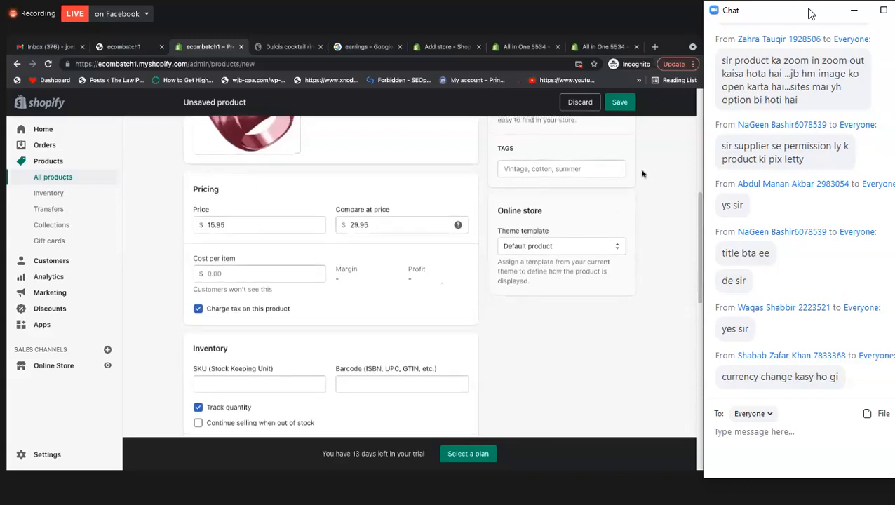
scroll(530, 254, "up", 2)
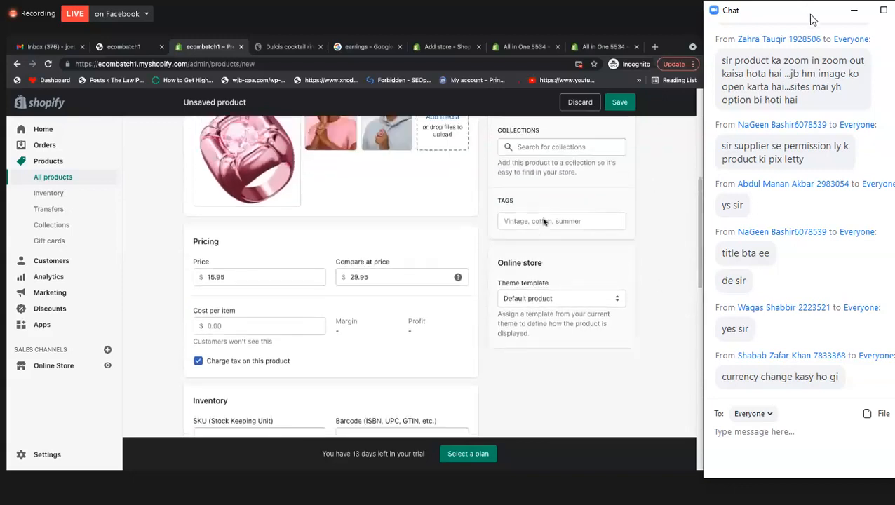
scroll(527, 180, "up", 1)
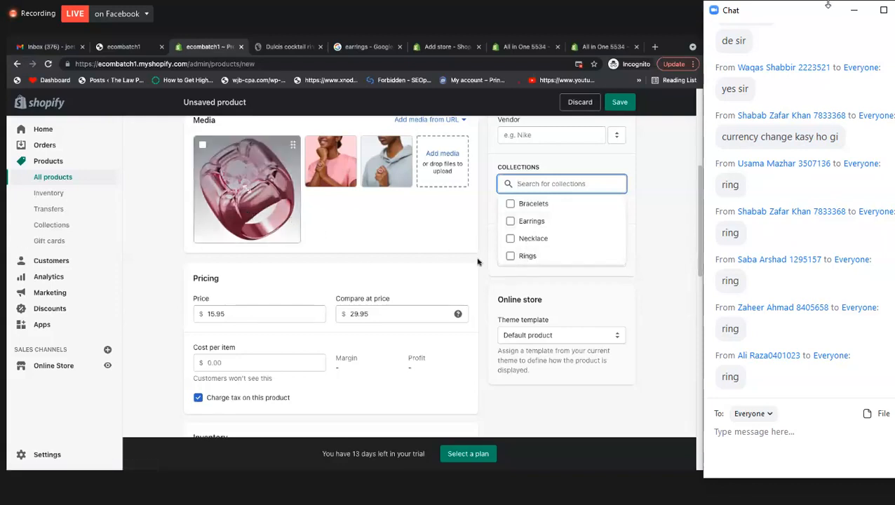
left_click(603, 254)
left_click(650, 221)
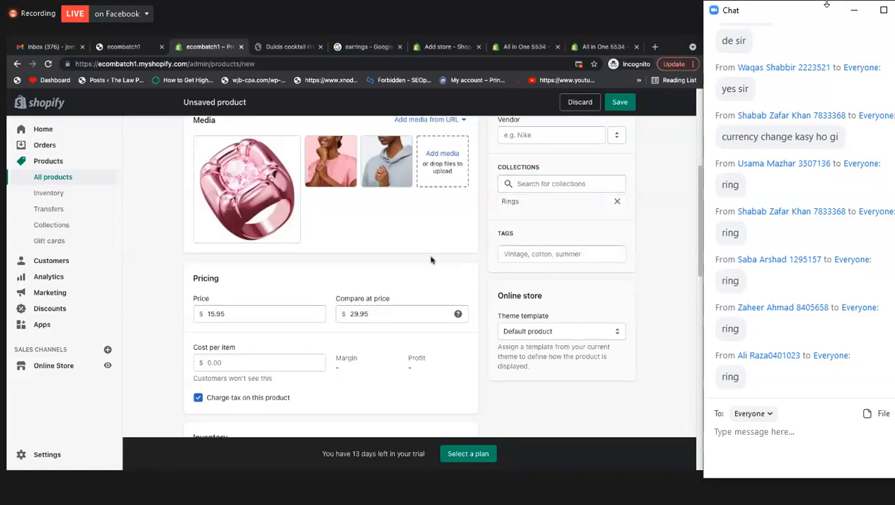
Step: Look over the ring product's pricing, inventory, collection and tags sections
scroll(429, 258, "down", 1)
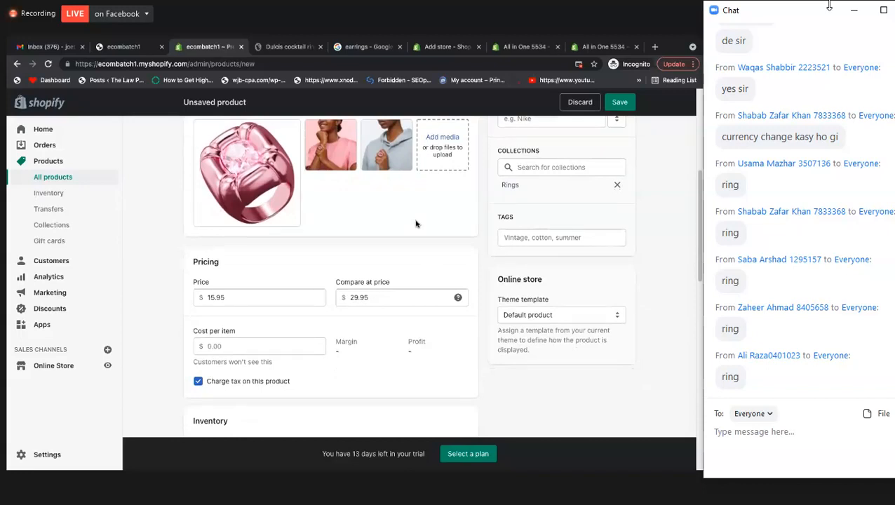
scroll(416, 224, "down", 1)
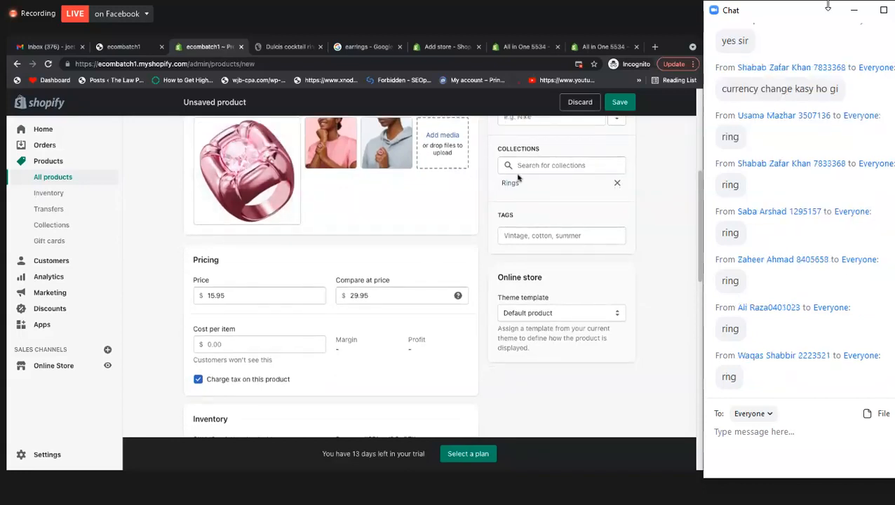
scroll(226, 253, "down", 2)
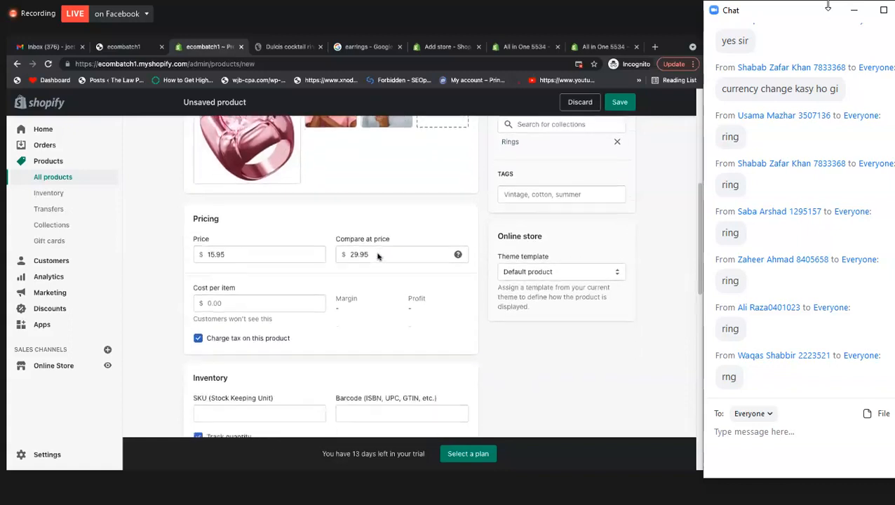
scroll(334, 257, "down", 1)
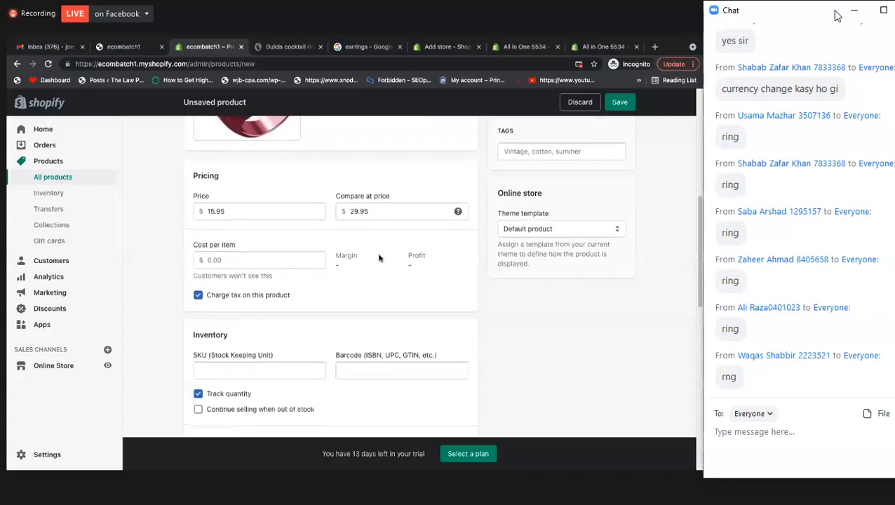
scroll(395, 232, "up", 10)
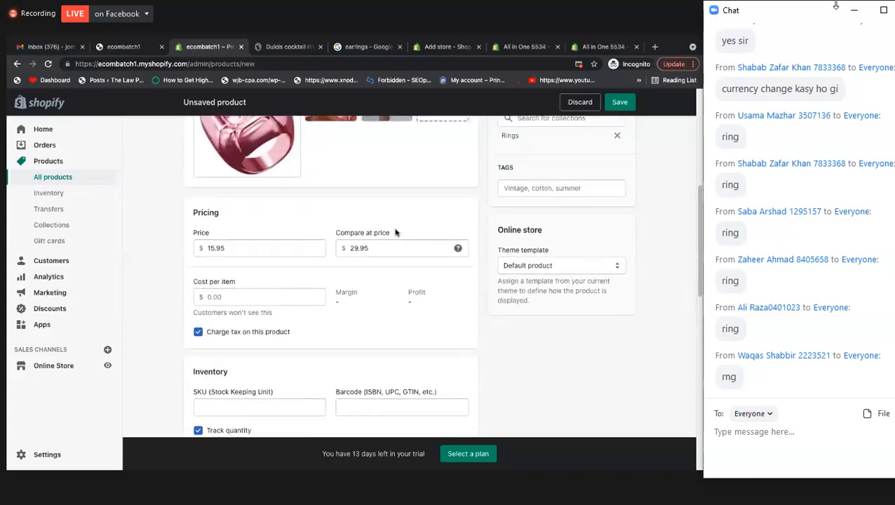
scroll(395, 233, "down", 6)
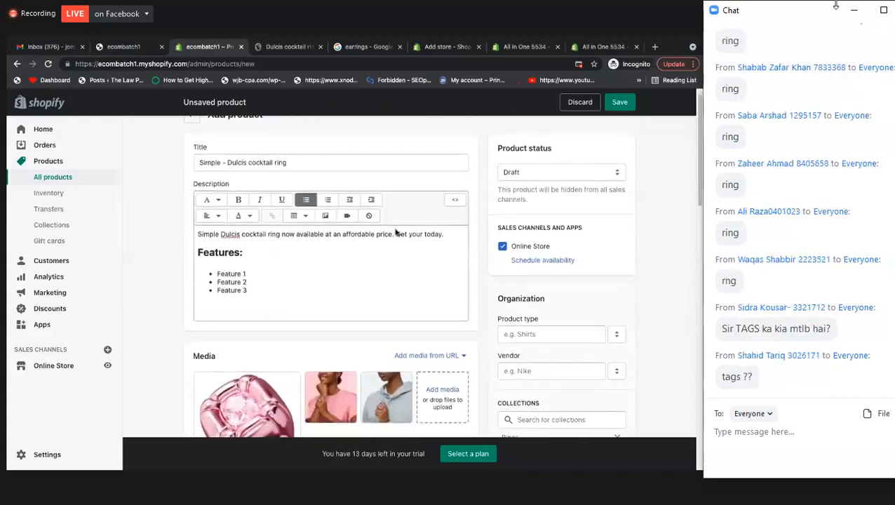
scroll(396, 239, "down", 1)
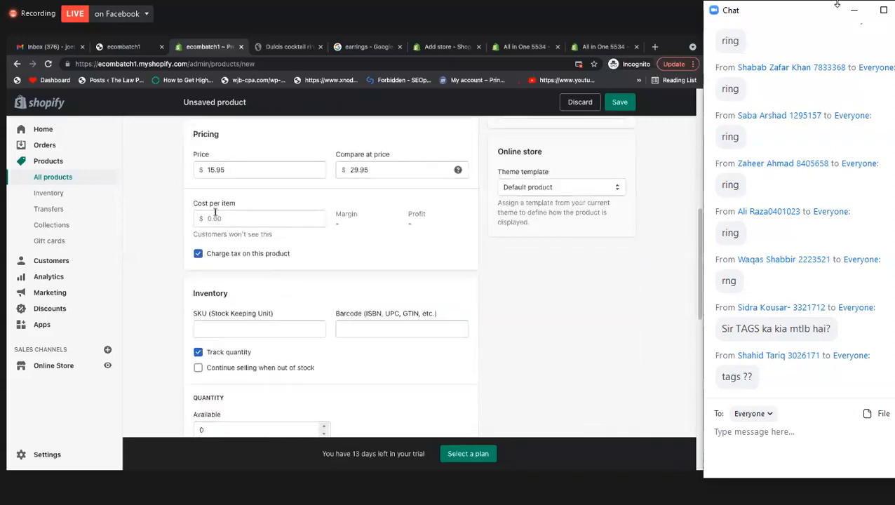
scroll(524, 234, "up", 1)
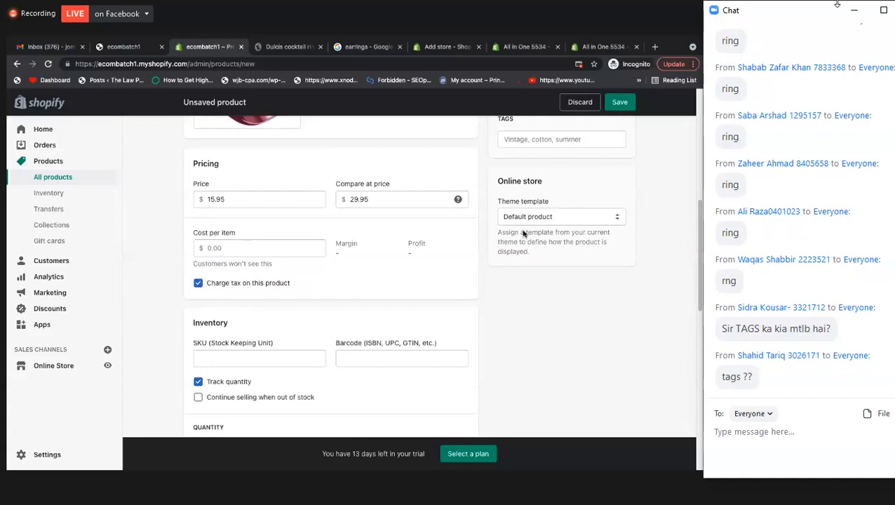
scroll(523, 234, "up", 2)
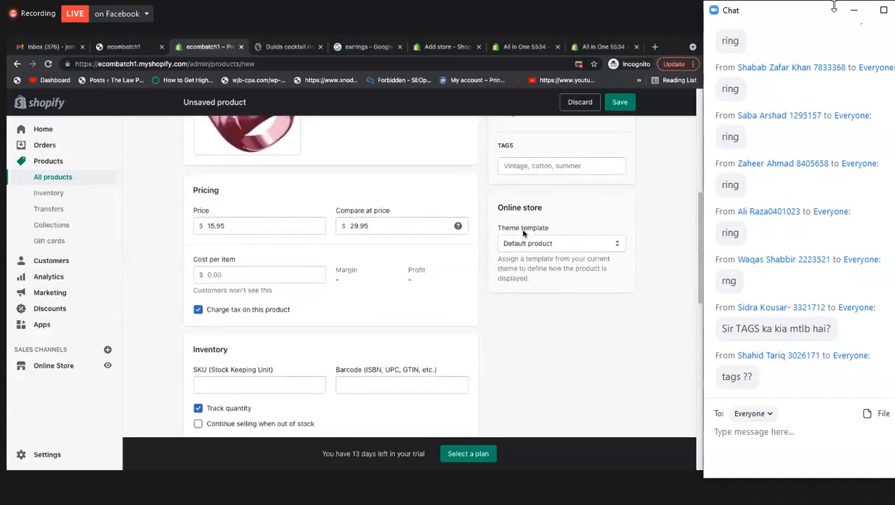
scroll(524, 227, "up", 1)
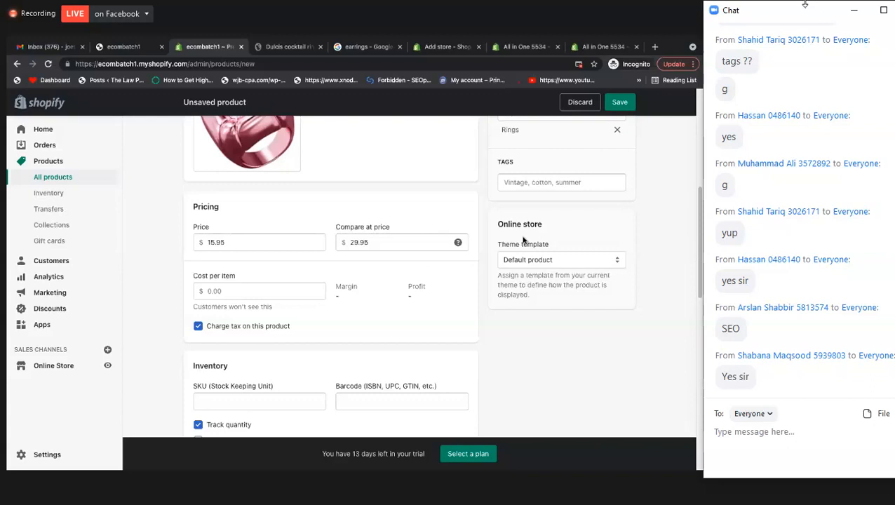
Step: Switch to the Zoom meeting chat and send the message "SEO Tags" to Everyone
left_click(732, 434)
type("SEO")
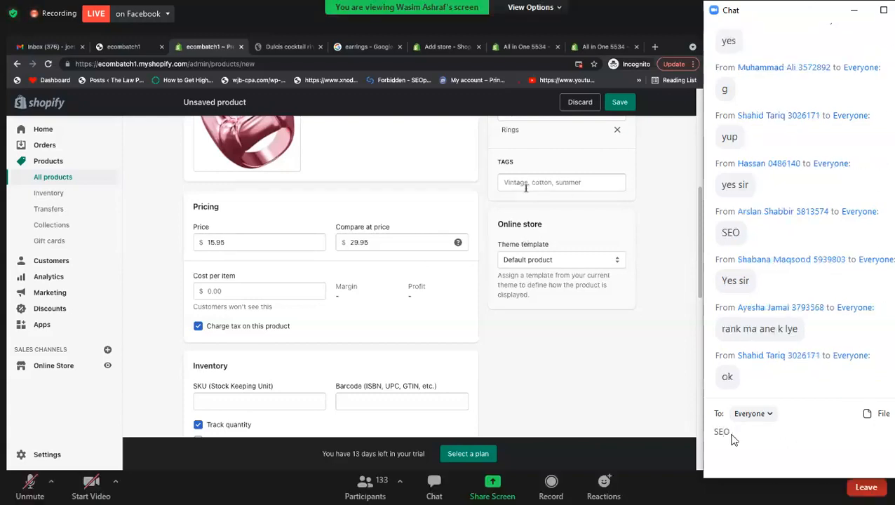
type(" Tah")
key("BackSpace")
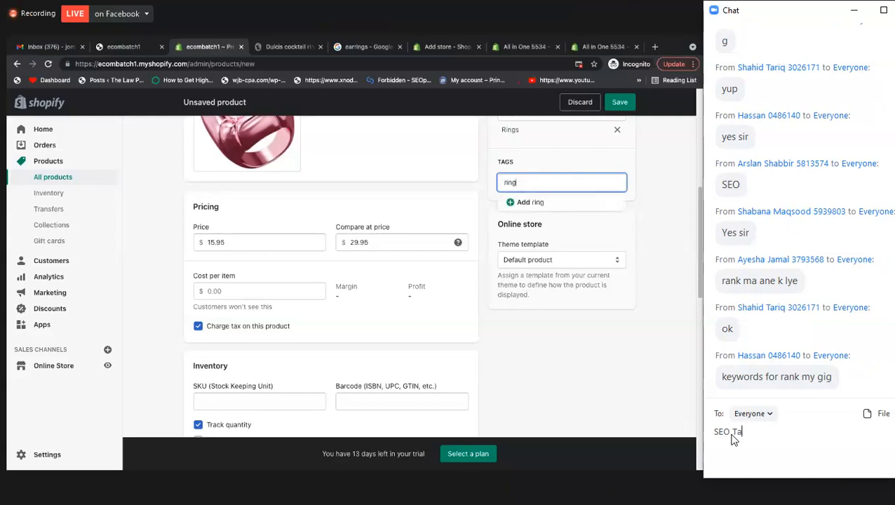
type("gs")
key("Return")
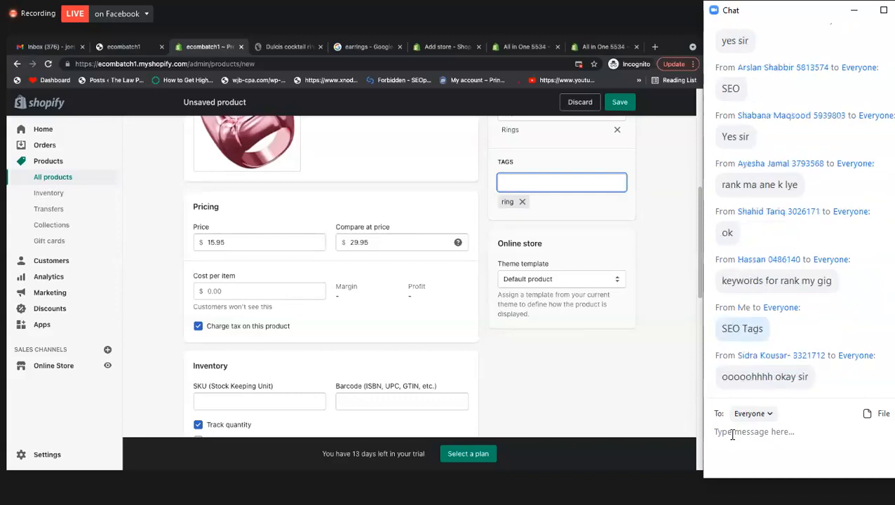
Step: Add the tags "ring collection" and "best rings" to the Shopify product
type("ring coilection")
key("Return")
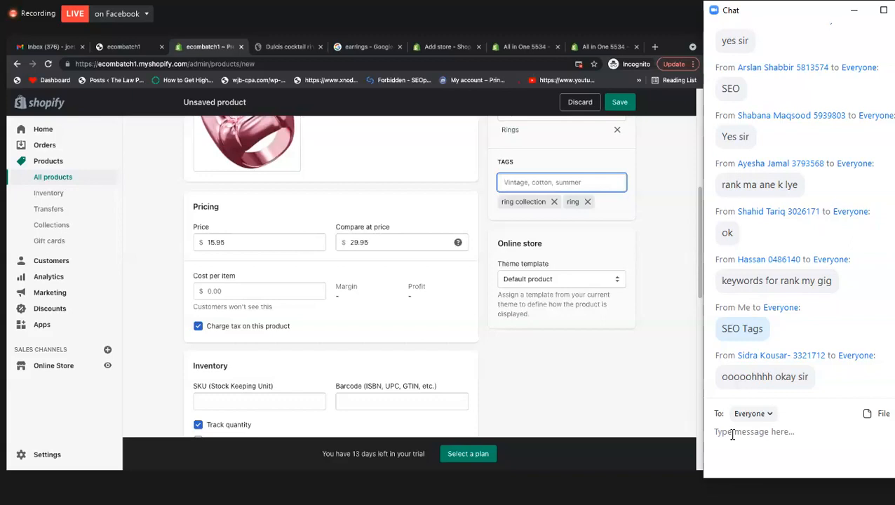
type("best rings")
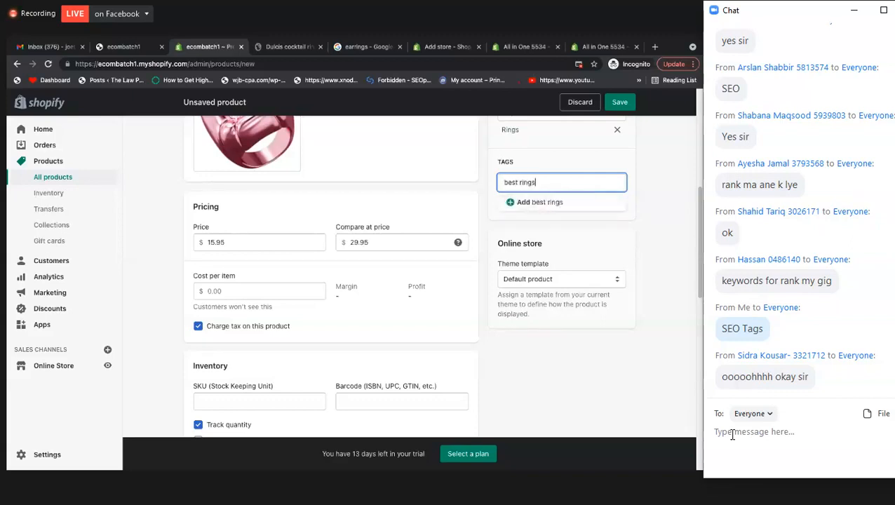
key("Return")
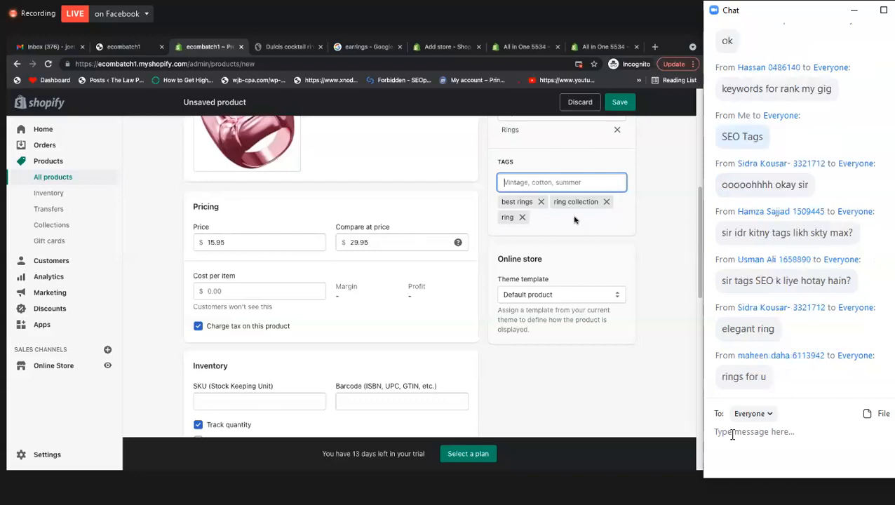
Step: Review the ring product's form from the title, description and media through tags, pricing and inventory
scroll(576, 220, "down", 1)
scroll(574, 220, "down", 1)
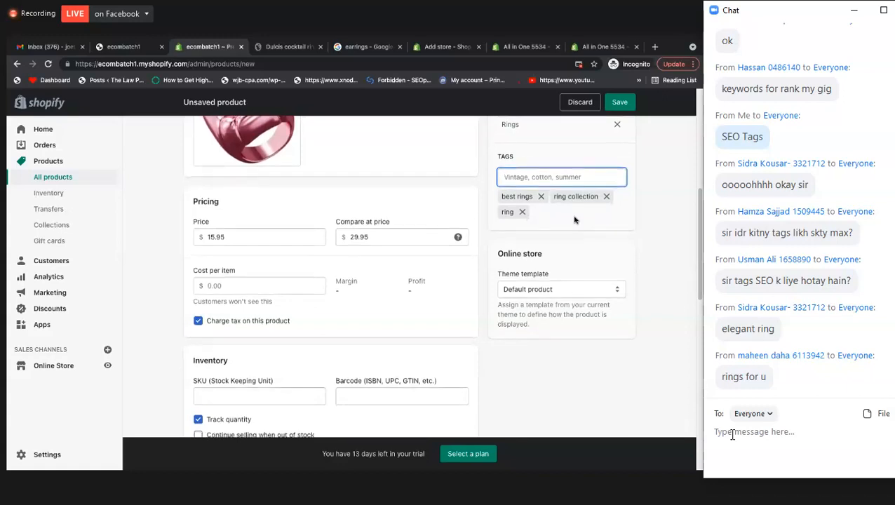
scroll(575, 221, "down", 1)
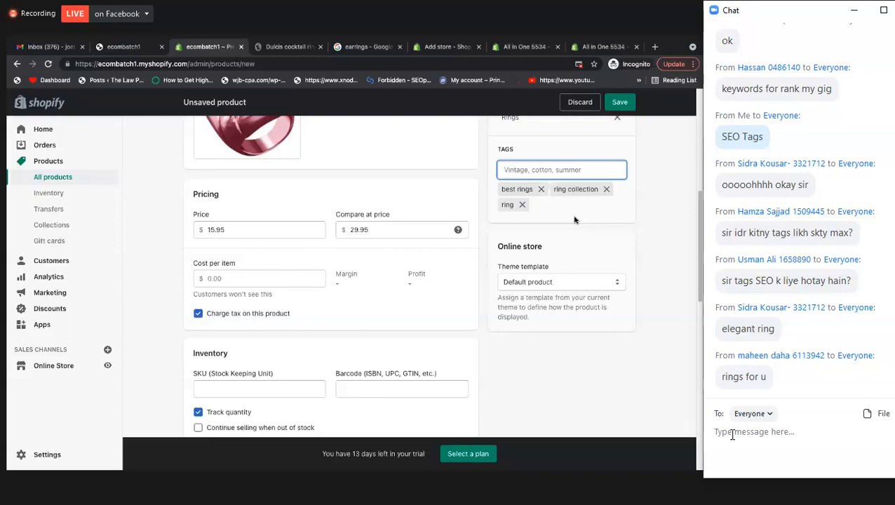
scroll(575, 220, "down", 2)
scroll(575, 220, "down", 2)
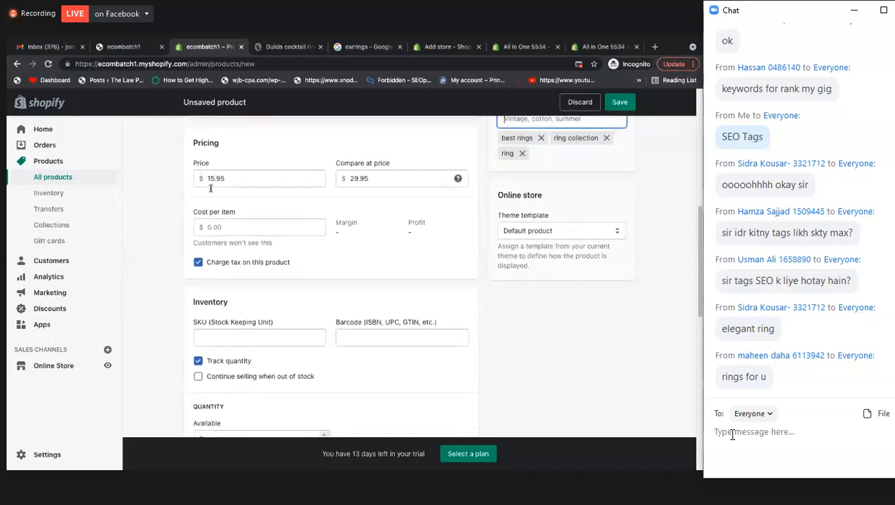
scroll(265, 207, "down", 1)
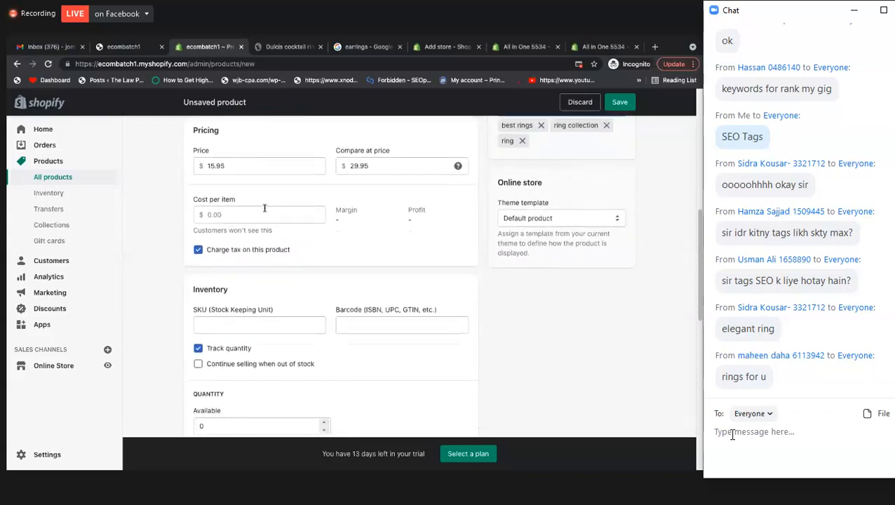
scroll(265, 207, "down", 2)
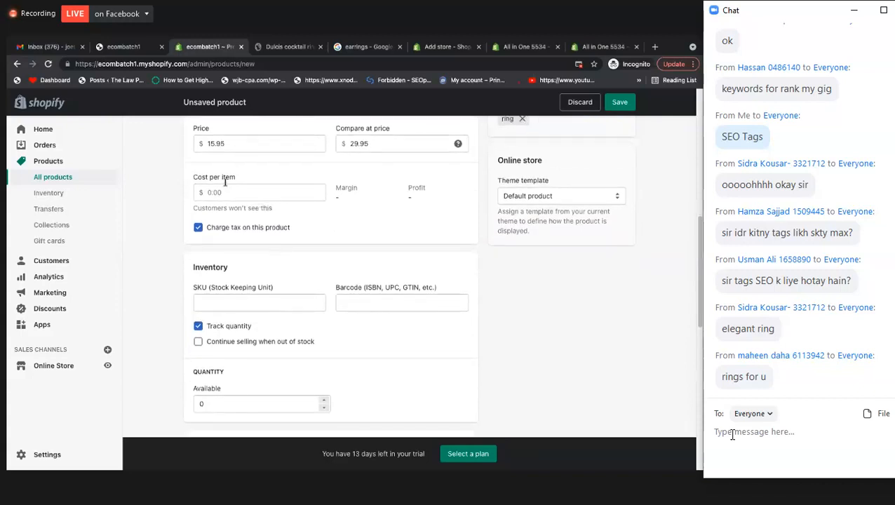
scroll(455, 201, "up", 3)
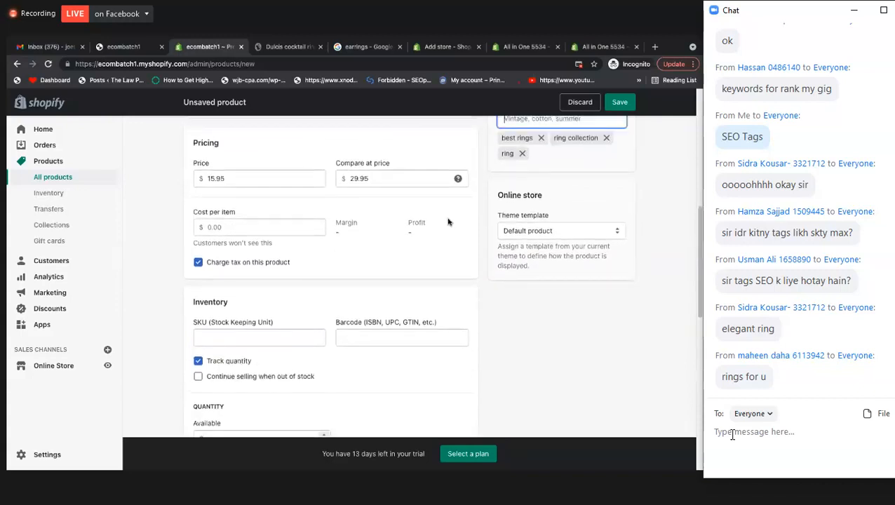
scroll(455, 202, "up", 10)
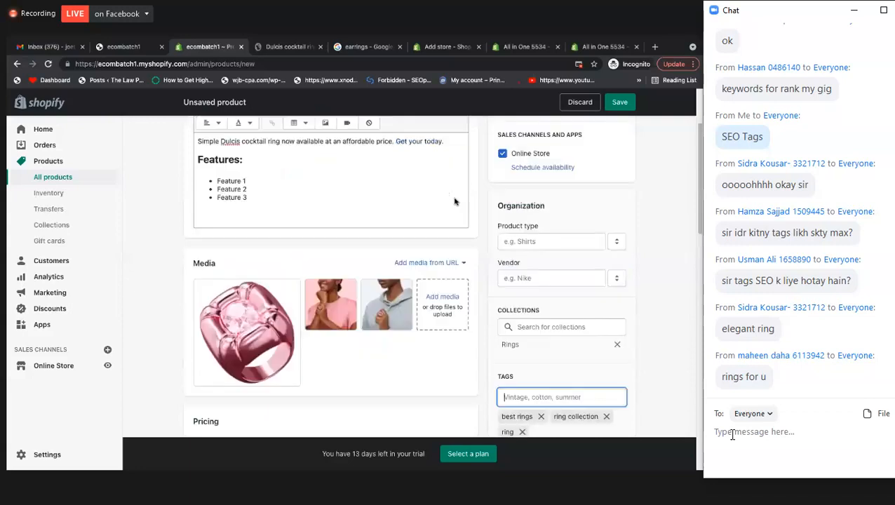
scroll(452, 201, "up", 3)
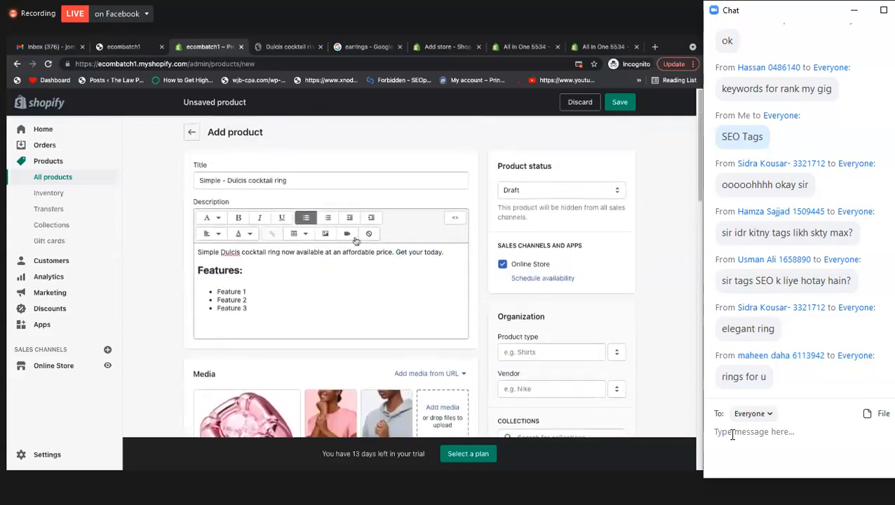
scroll(322, 204, "down", 3)
scroll(322, 204, "down", 3)
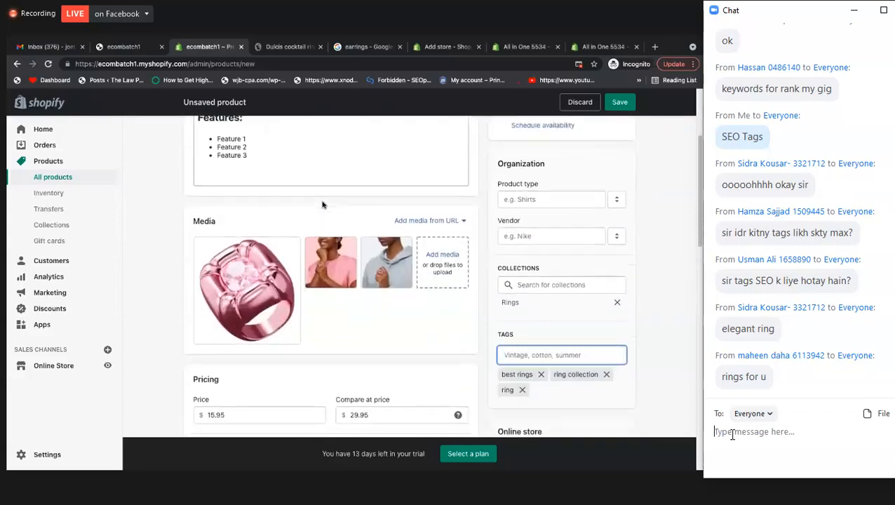
scroll(322, 204, "down", 1)
Step: Send the message "Sir sirf one design add kia h" to Everyone in the Zoom meeting chat
left_click(732, 435)
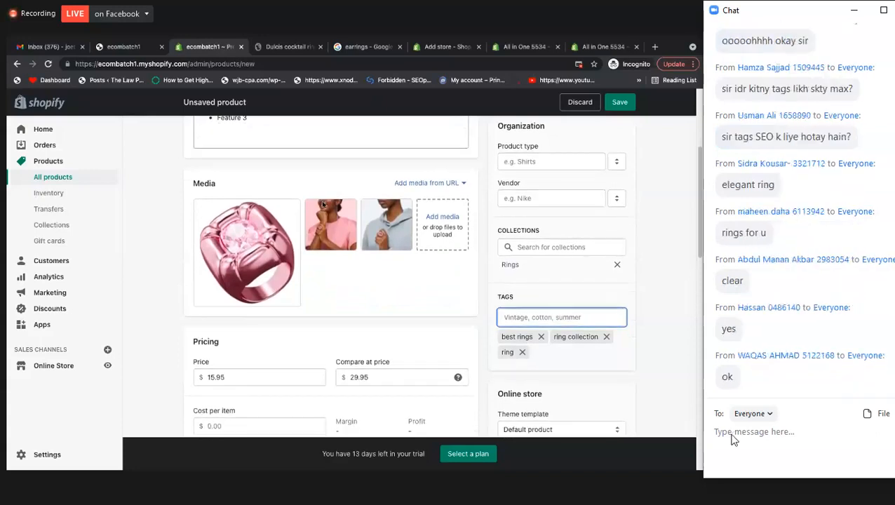
type("Sir sirf f")
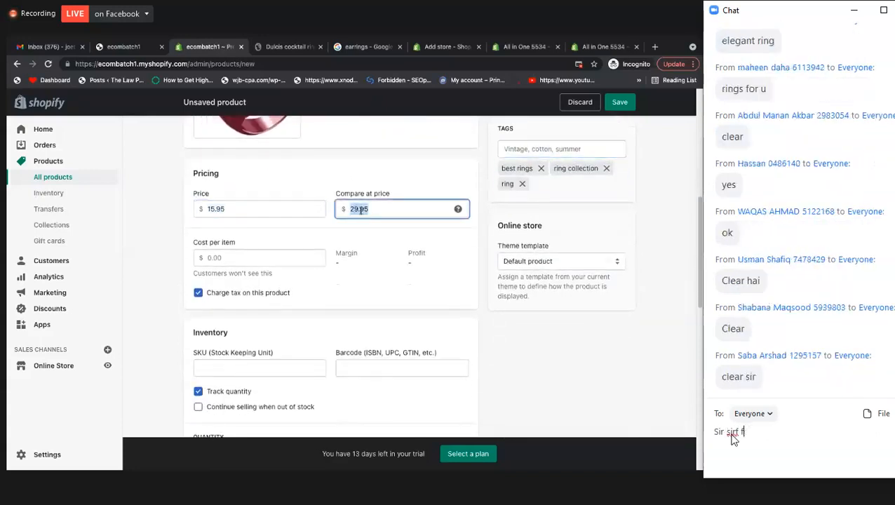
key("BackSpace")
type("one desing")
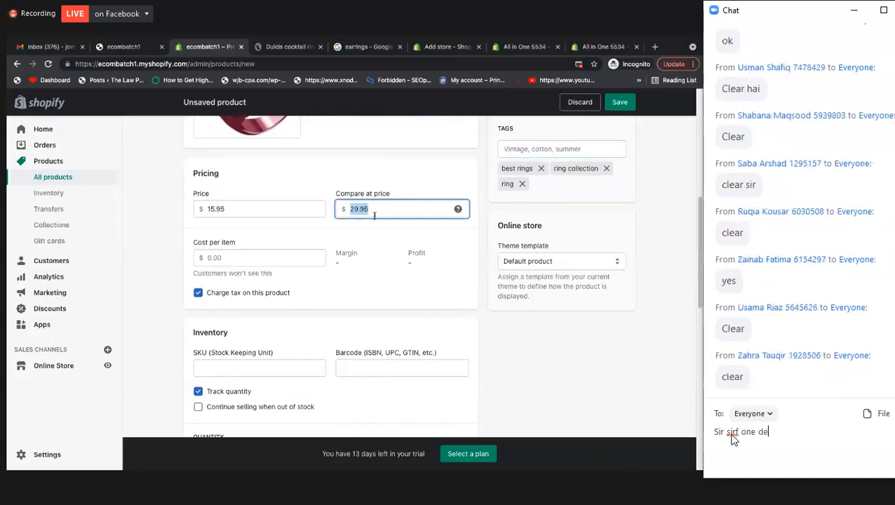
key("BackSpace")
key("BackSpace")
type("gn a")
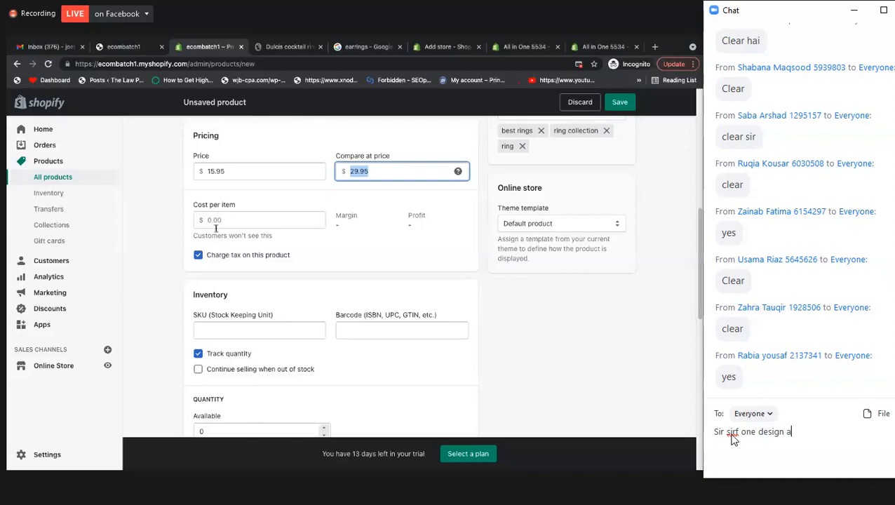
type("dd kia h")
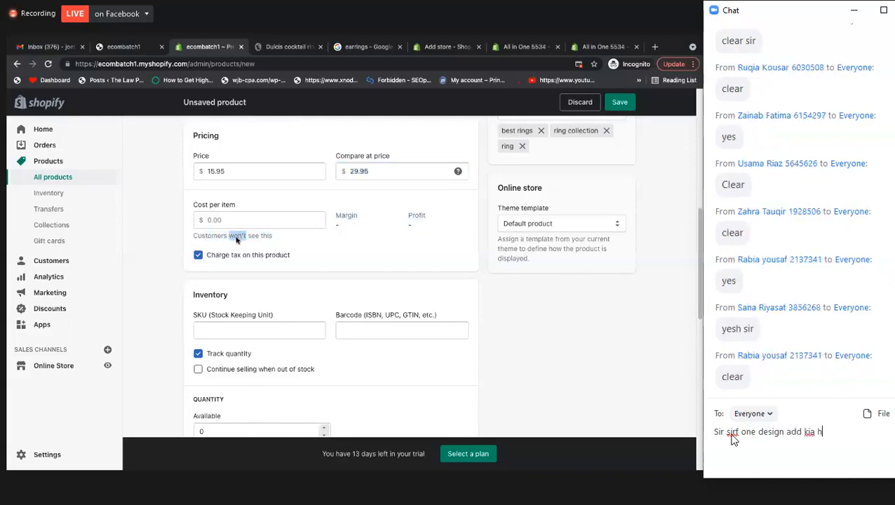
key("Return")
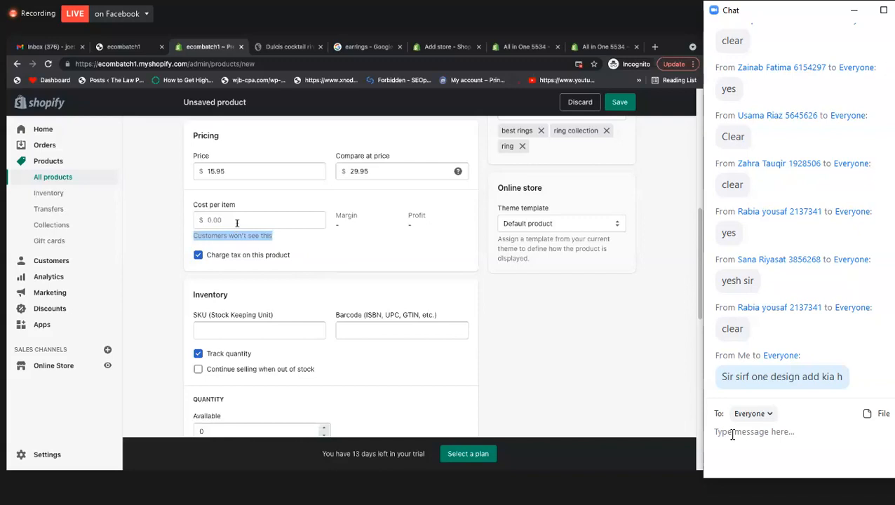
Step: Set the ring product's cost per item to 6
left_click(237, 223)
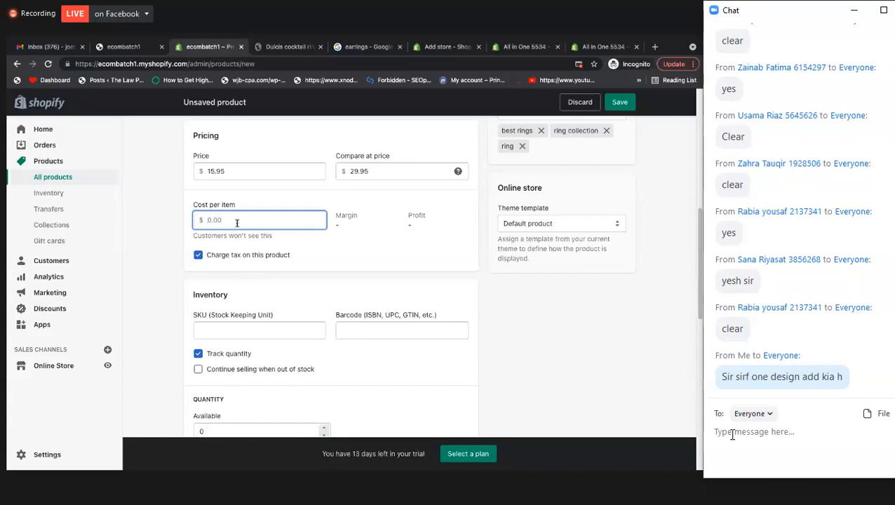
type("5")
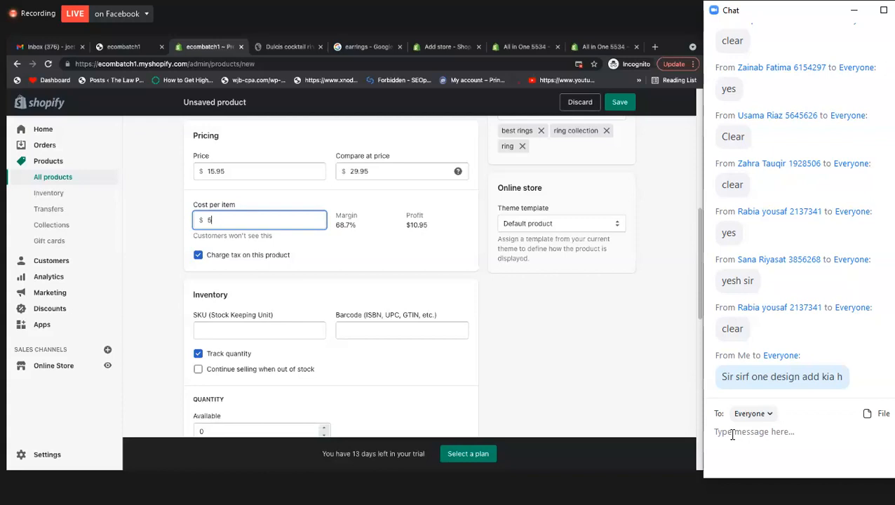
type(".9")
type("6")
key("BackSpace")
key("BackSpace")
key("BackSpace")
key("BackSpace")
type("6")
left_click(357, 256)
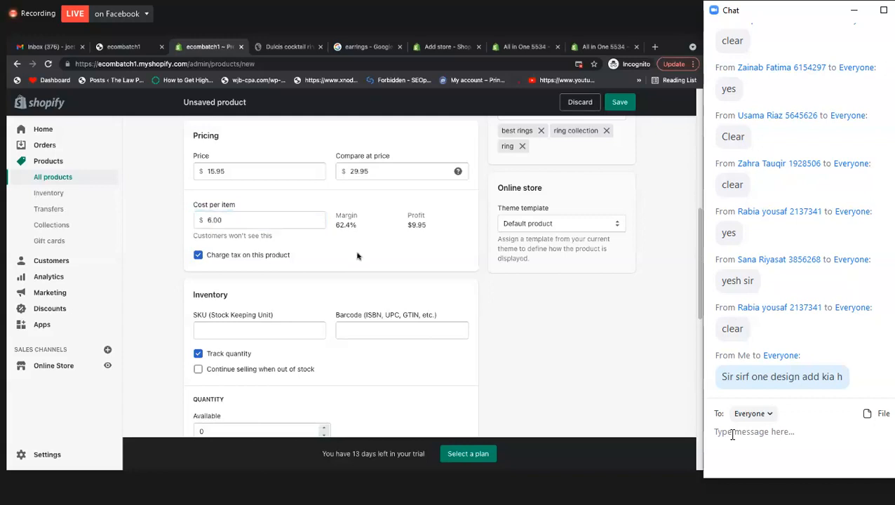
Step: Change the ring product's cost per item to 7
left_click(209, 220)
key("BackSpace")
type("7")
left_click(374, 250)
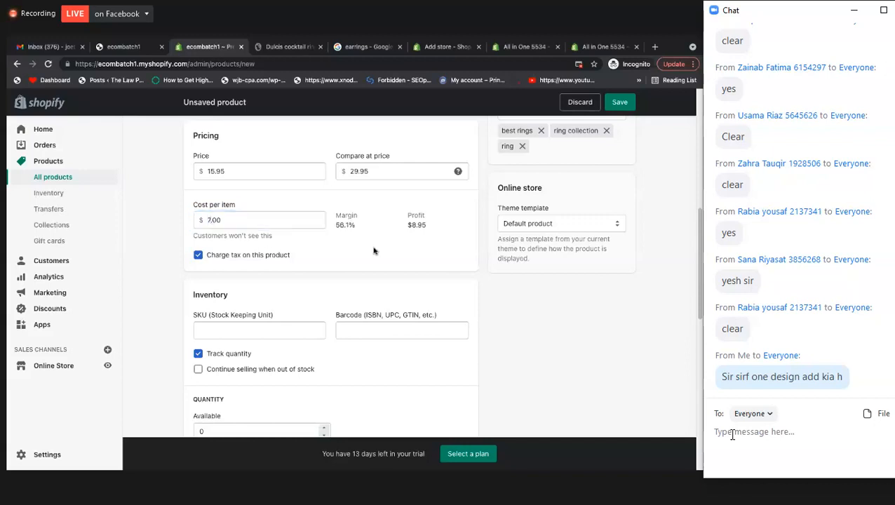
Step: Compare the product's price and cost per item with its calculated margin and profit, and look over the inventory section
double_click(208, 219)
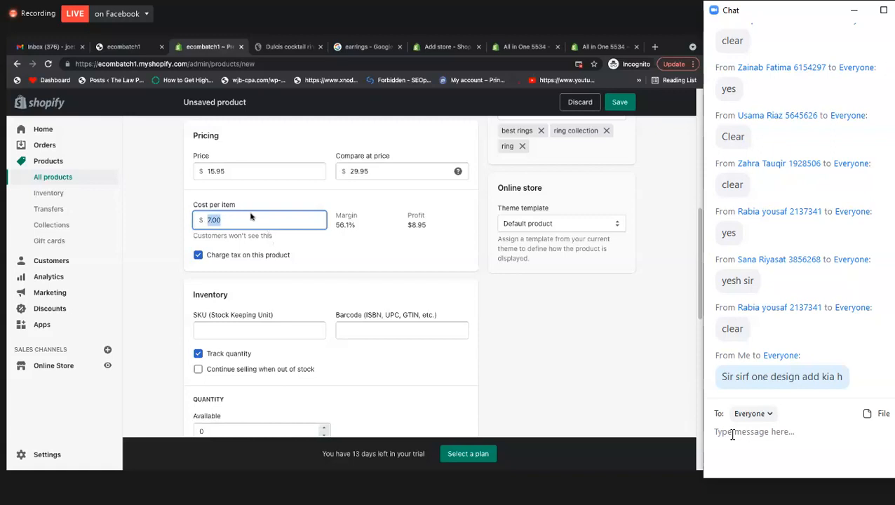
double_click(229, 174)
left_click_drag(335, 225, 351, 229)
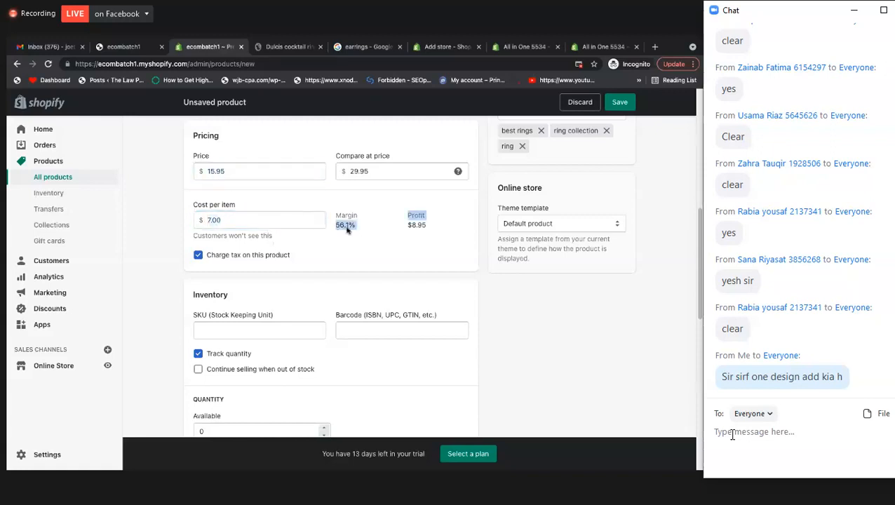
left_click_drag(407, 226, 426, 226)
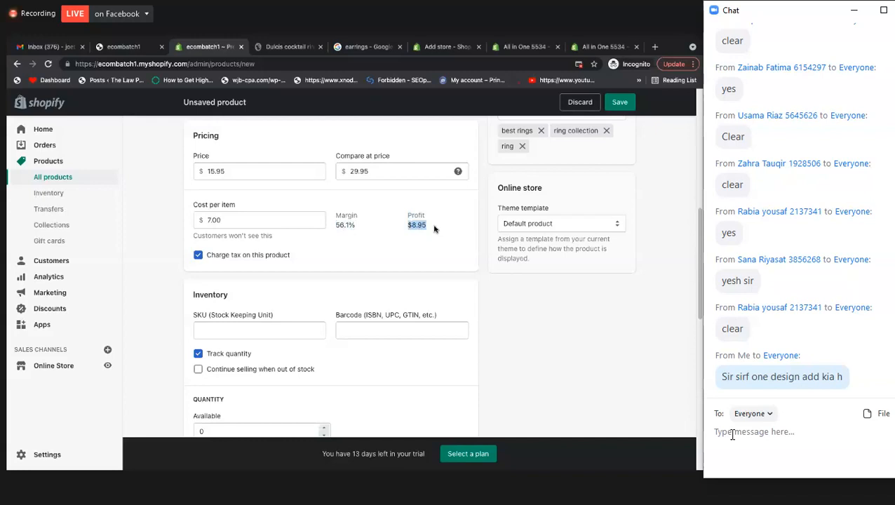
left_click(421, 234)
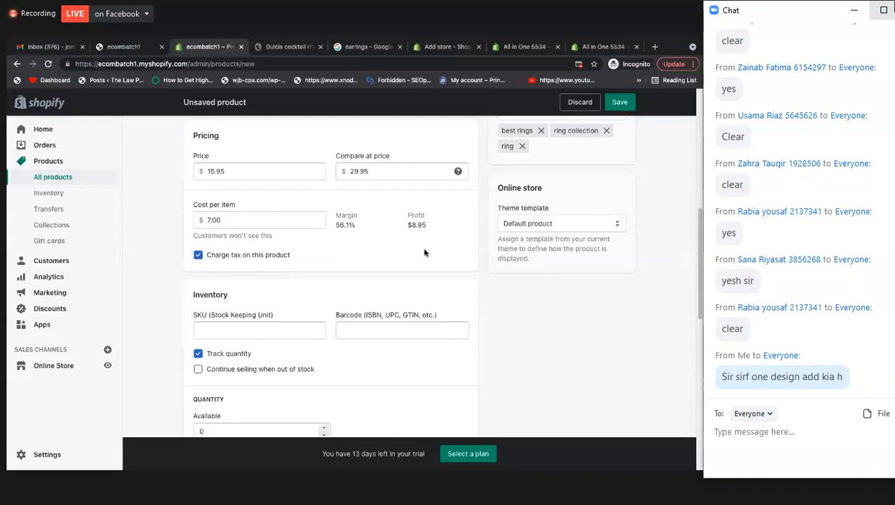
scroll(425, 253, "down", 1)
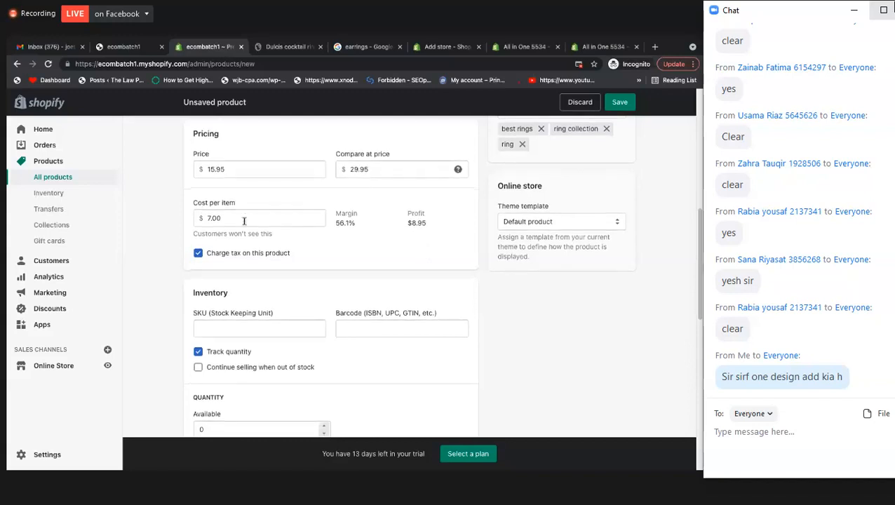
scroll(450, 255, "down", 1)
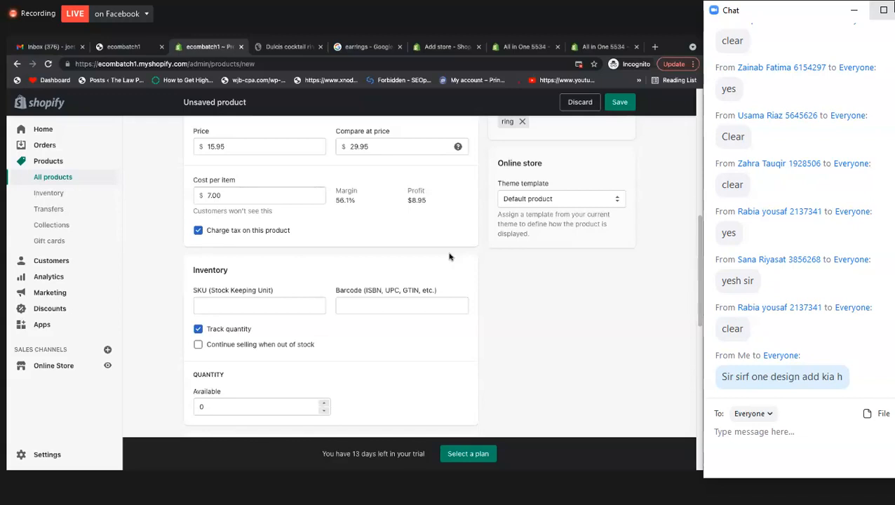
scroll(450, 257, "down", 1)
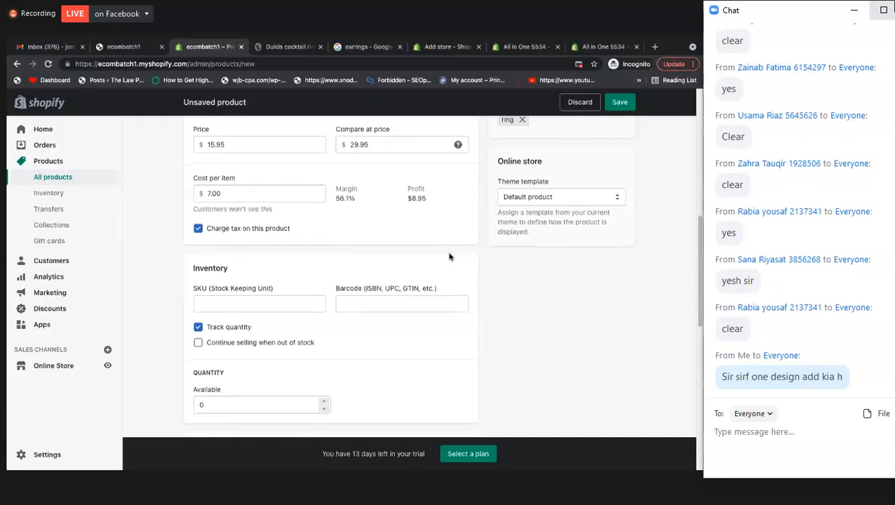
Step: Send the message "ok" to Everyone in the Zoom meeting chat
type("ok")
key("Return")
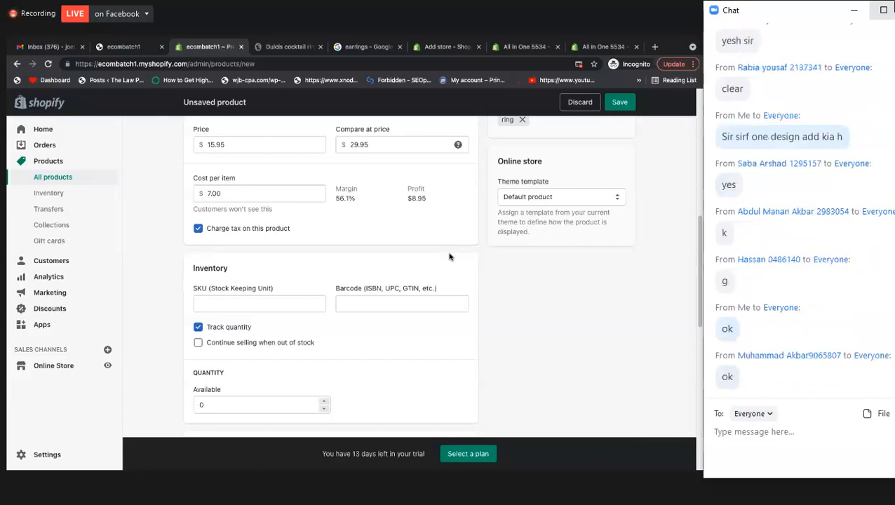
Step: Examine the "Charge tax on this product" option and the margin in the product's pricing section
scroll(449, 257, "down", 1)
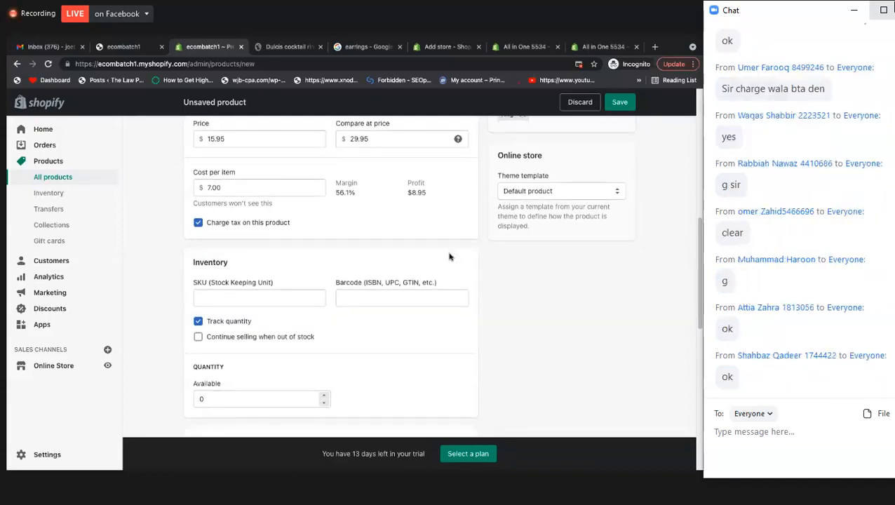
scroll(450, 256, "up", 1)
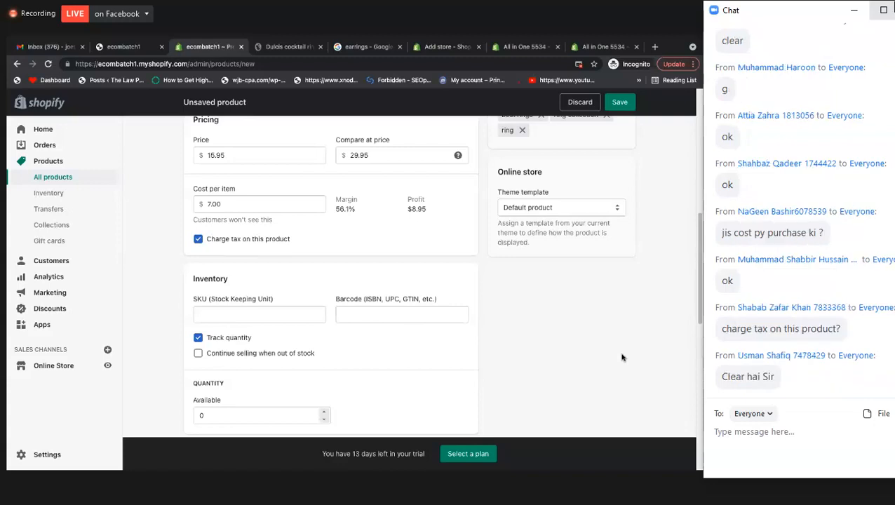
left_click(248, 242)
left_click(249, 242)
double_click(342, 210)
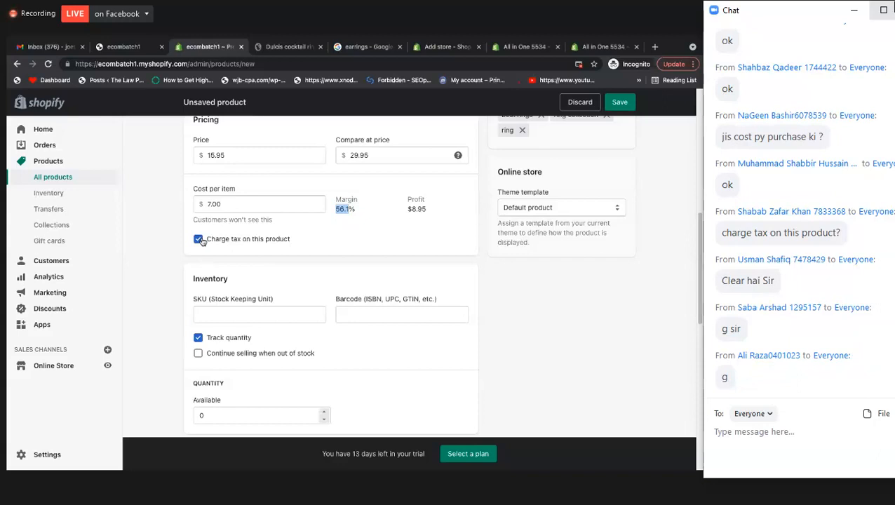
Step: Send the message "Ok sir move forward" to Everyone in the Zoom meeting chat
type("Ok sir move")
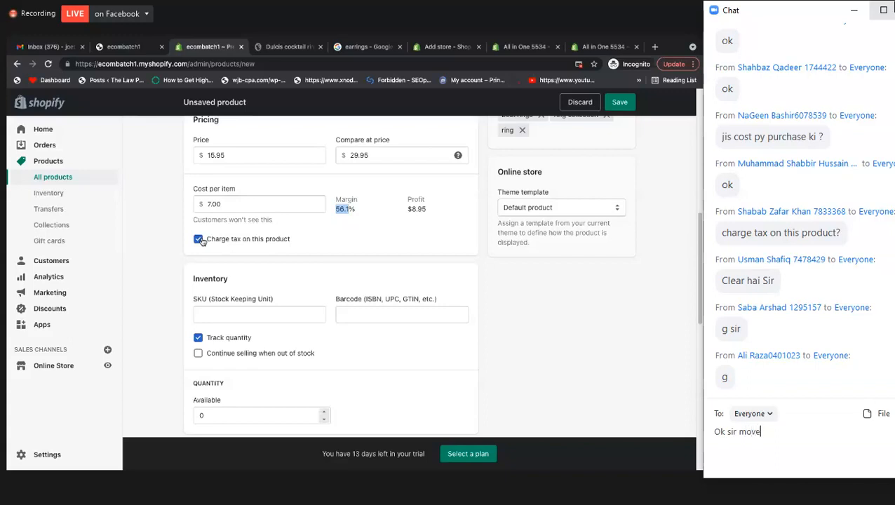
type(" forward")
key("Return")
Step: Turn off charging tax on the ring product and review the form from the title to the inventory section
left_click(198, 240)
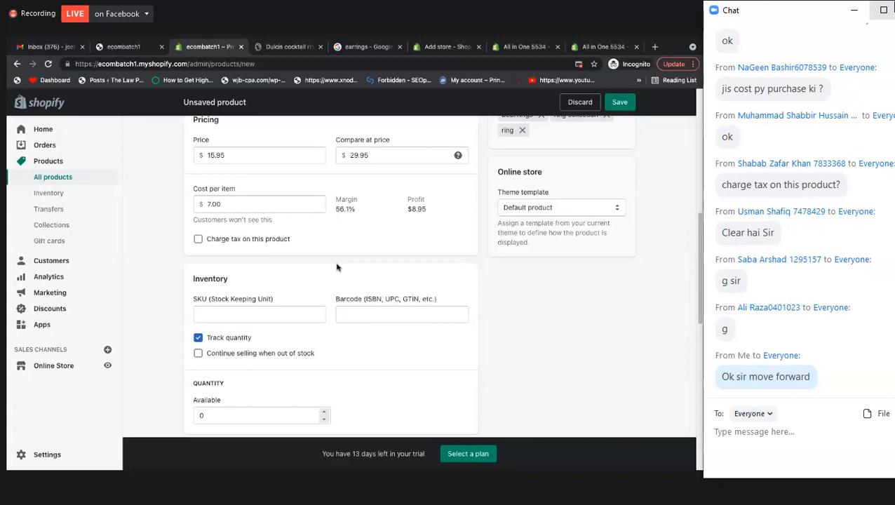
scroll(336, 267, "down", 2)
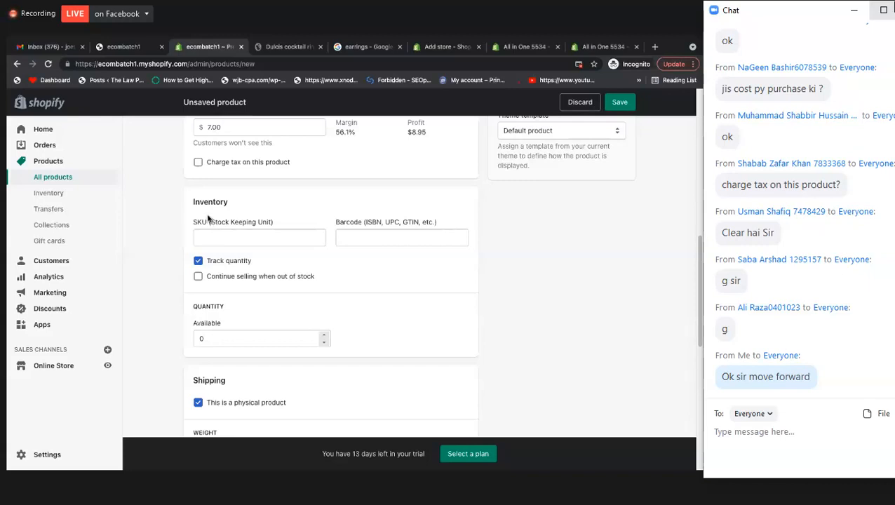
scroll(339, 268, "up", 8)
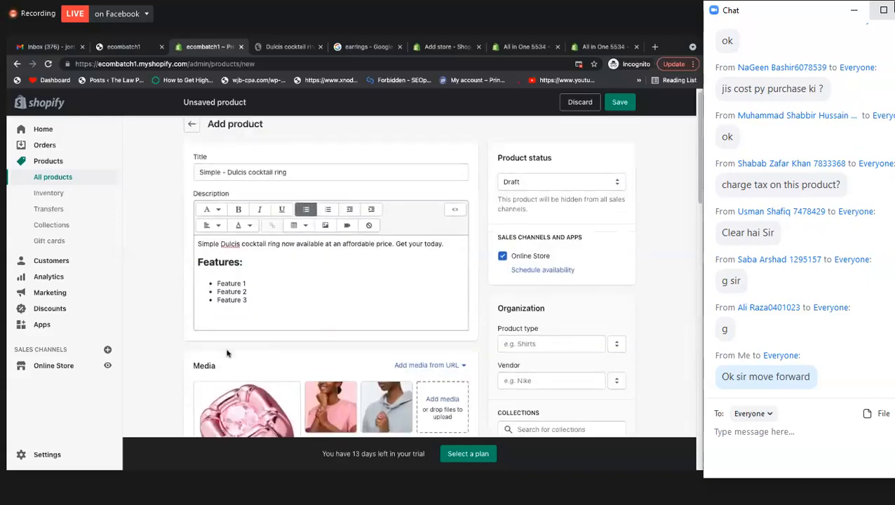
scroll(226, 353, "down", 3)
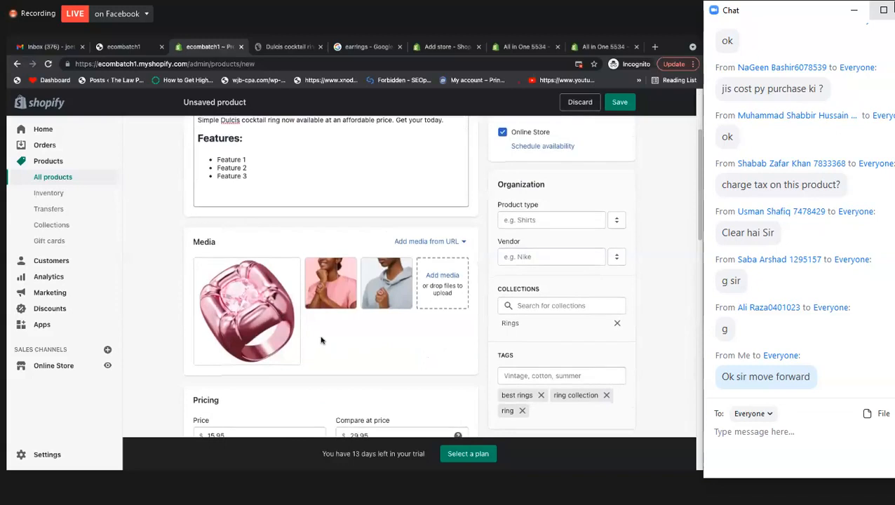
scroll(322, 341, "down", 5)
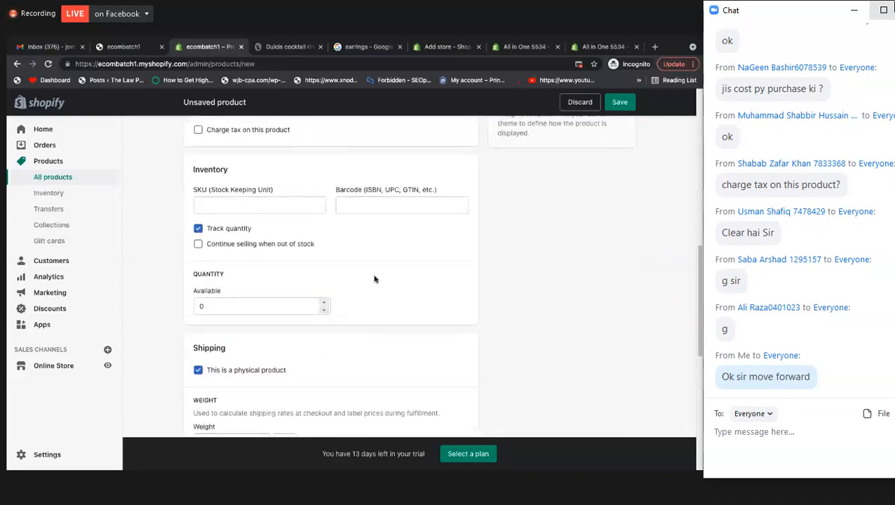
scroll(373, 291, "up", 1)
scroll(374, 291, "up", 2)
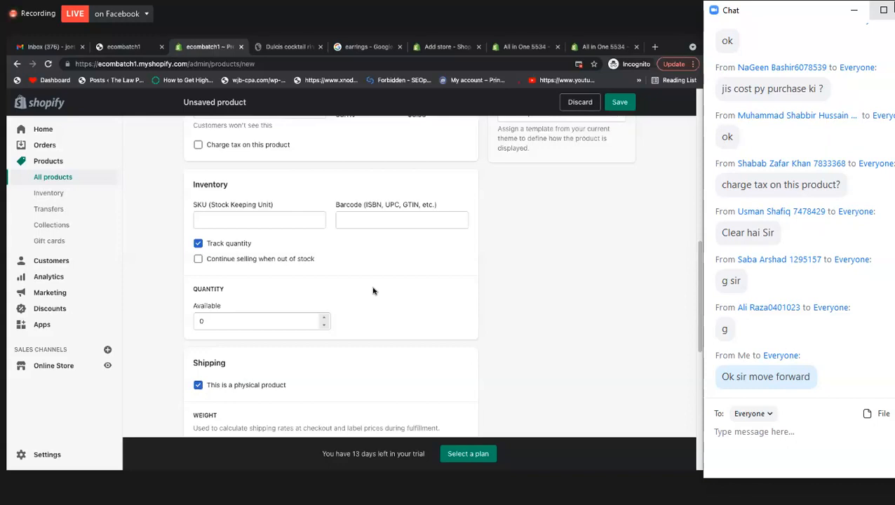
Step: Set the ring product's available quantity to 50
left_click(240, 313)
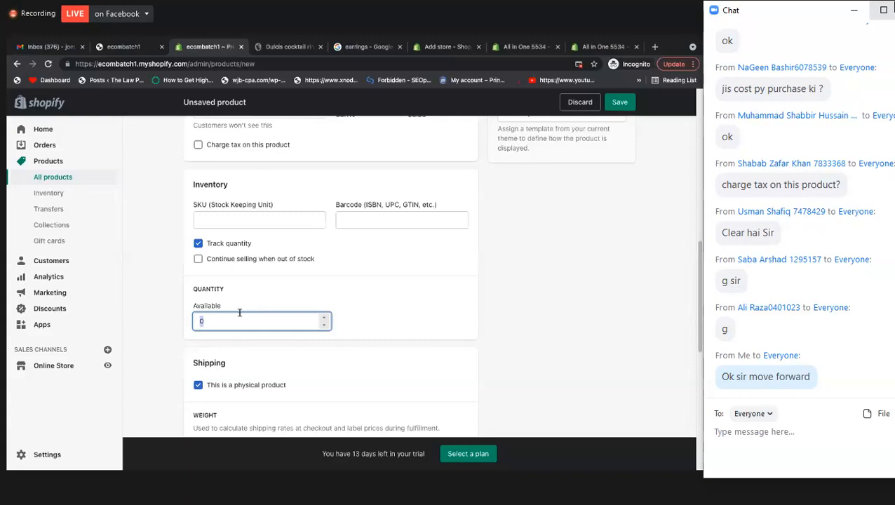
type("50")
left_click(407, 319)
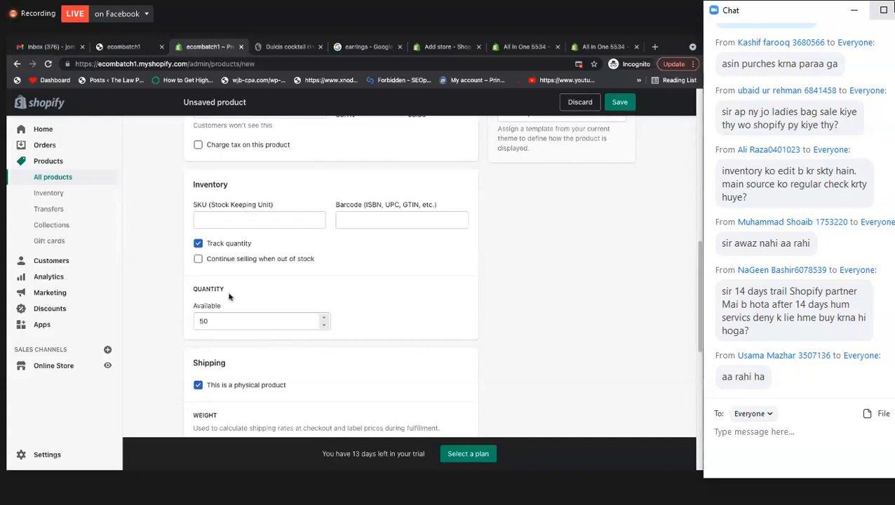
double_click(217, 320)
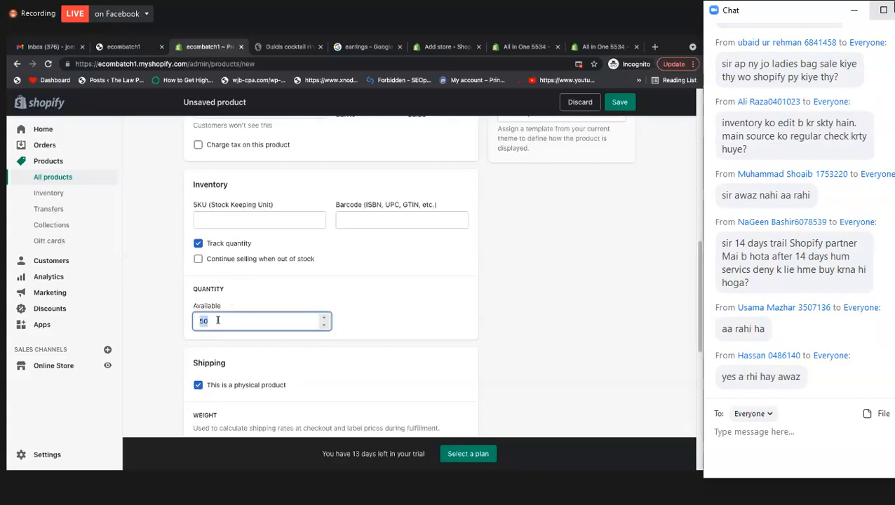
left_click(218, 325)
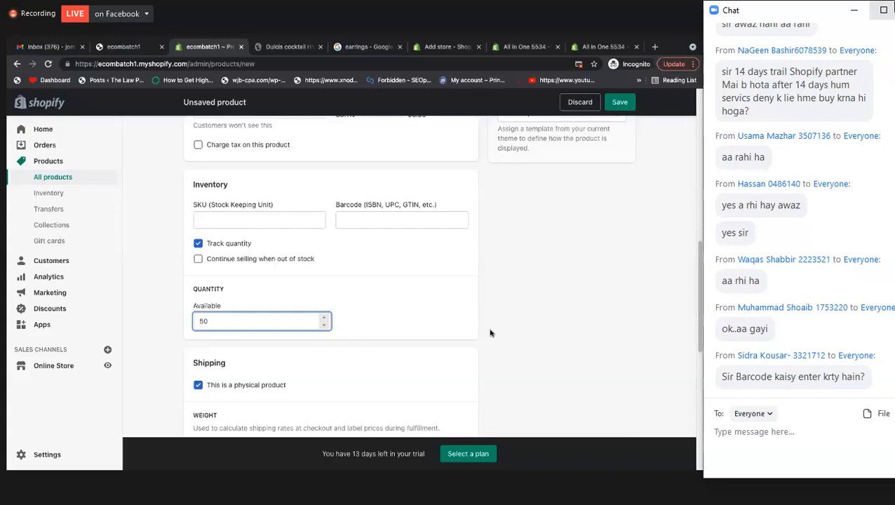
Step: Switch from the product's SKU field to Google and search for "sku generator"
left_click(264, 223)
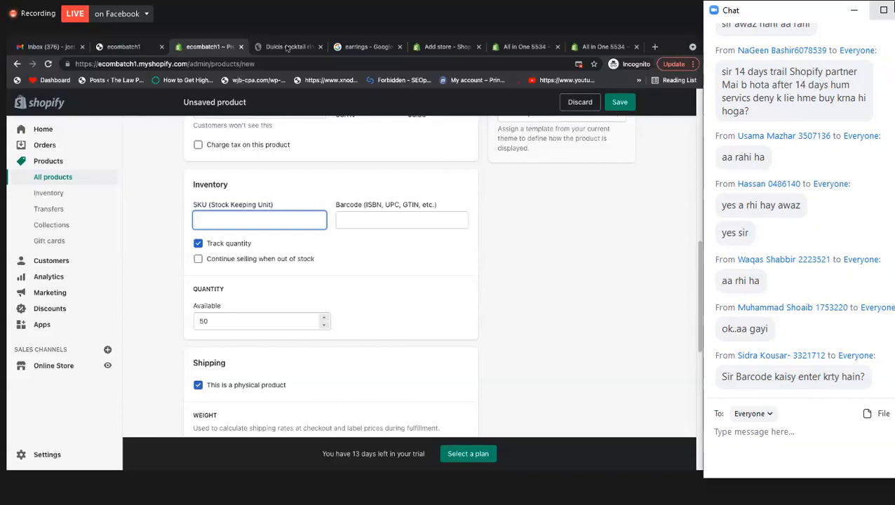
left_click(354, 48)
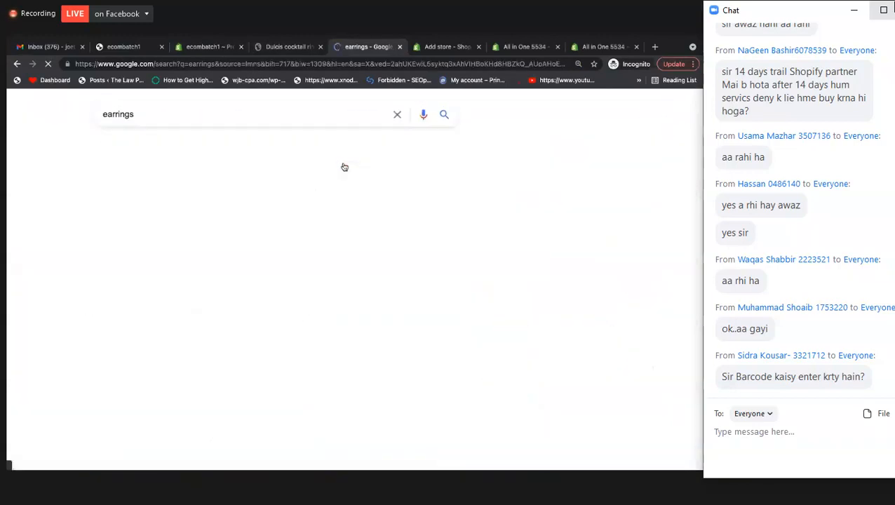
double_click(183, 116)
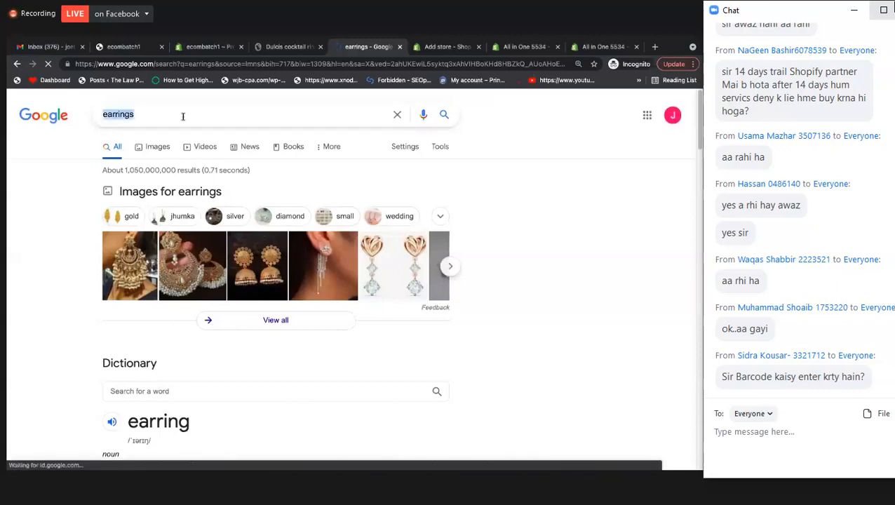
type("SK")
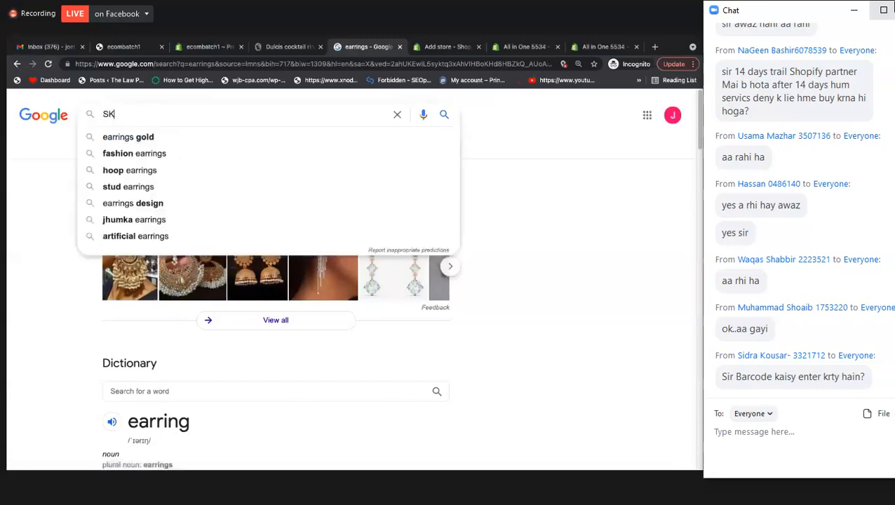
type("U")
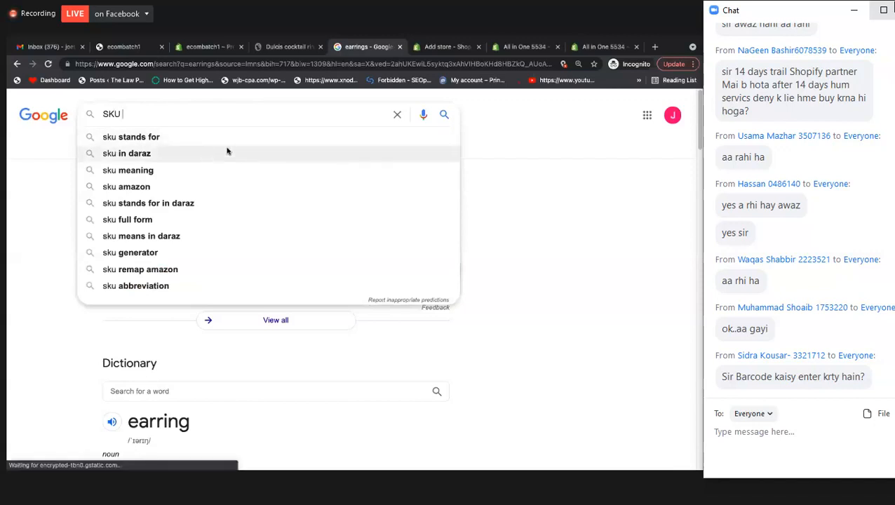
left_click(144, 253)
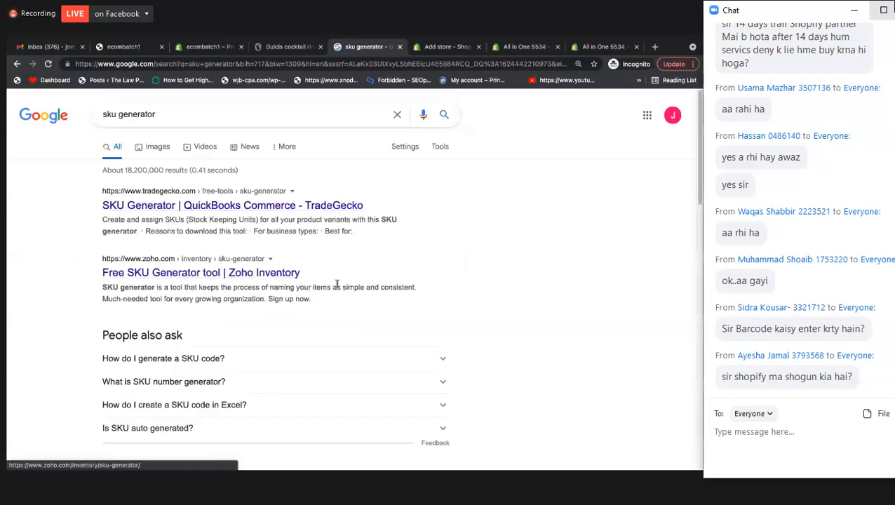
Step: Browse the image results for SKU generators, previewing the Gorgias and QuickBooks Commerce tools and their related images
left_click(344, 203)
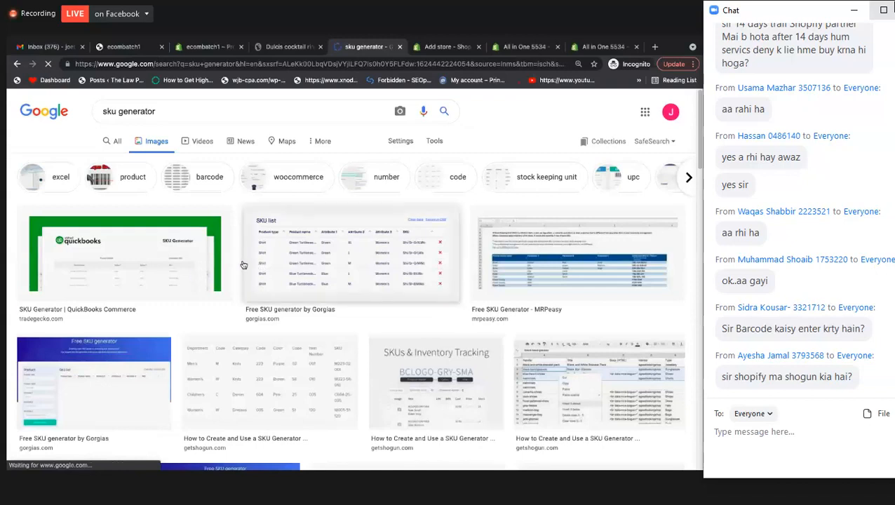
left_click(421, 261)
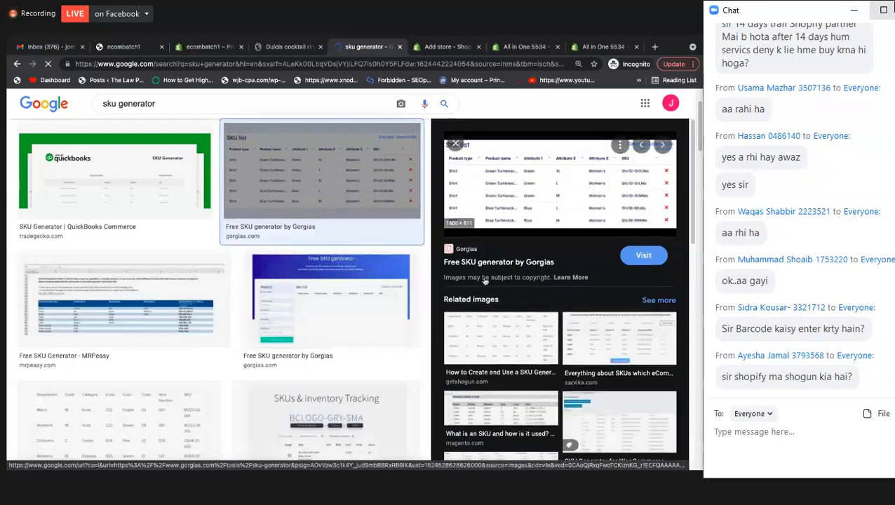
left_click(116, 298)
left_click(100, 199)
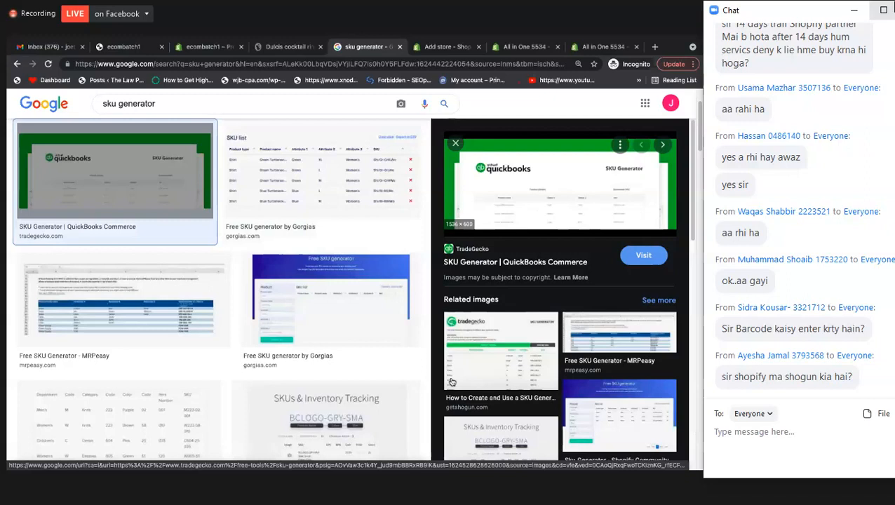
scroll(434, 387, "down", 2)
scroll(120, 342, "down", 2)
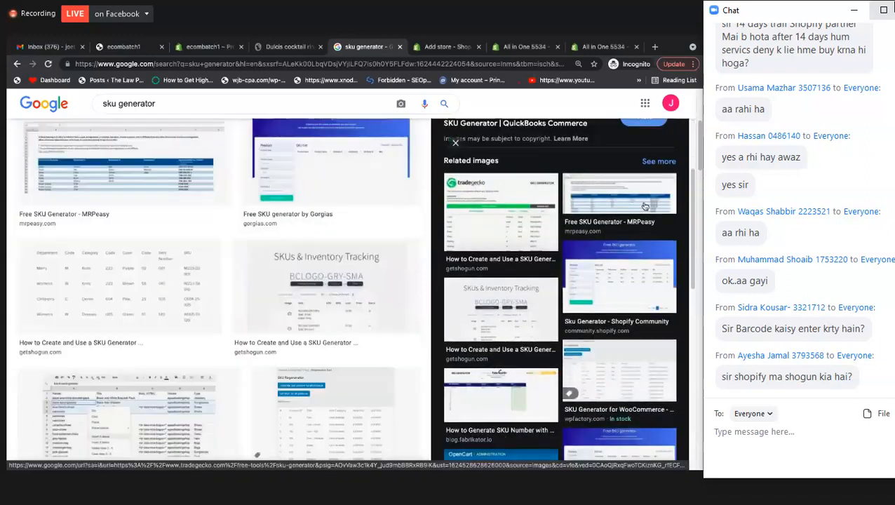
Step: Preview Shogun's SKU example table and the QuickBooks Commerce SKU barcode image, and close the preview
left_click(118, 288)
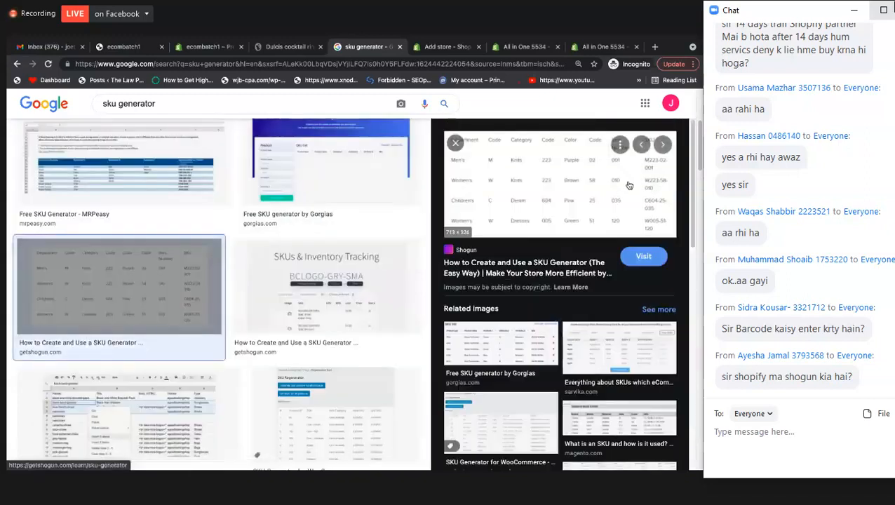
scroll(629, 185, "up", 5)
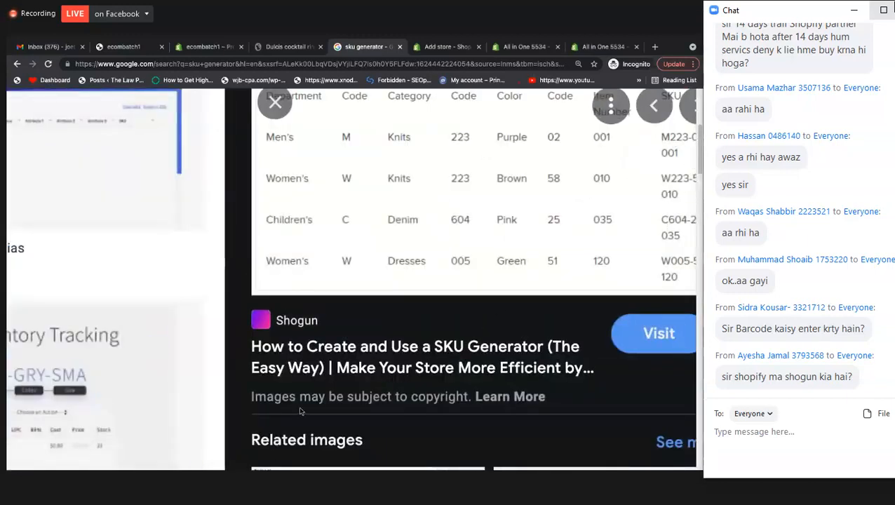
left_click(157, 354)
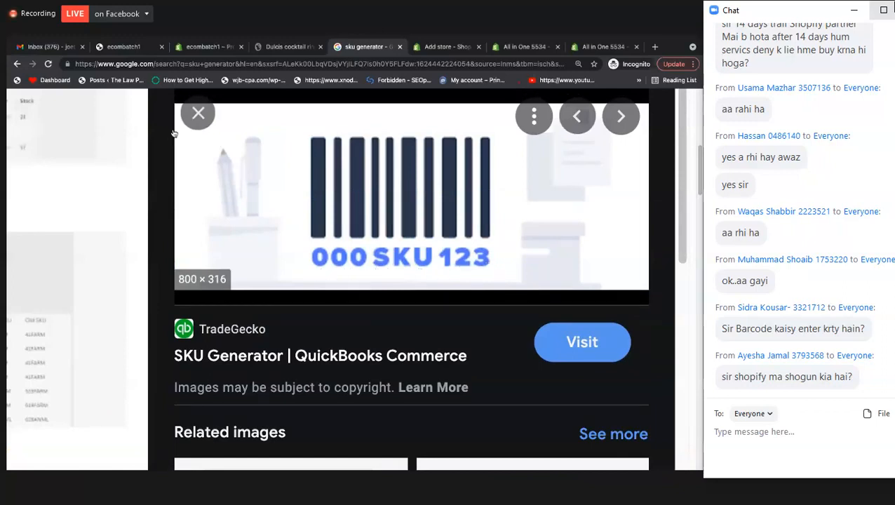
key("Escape")
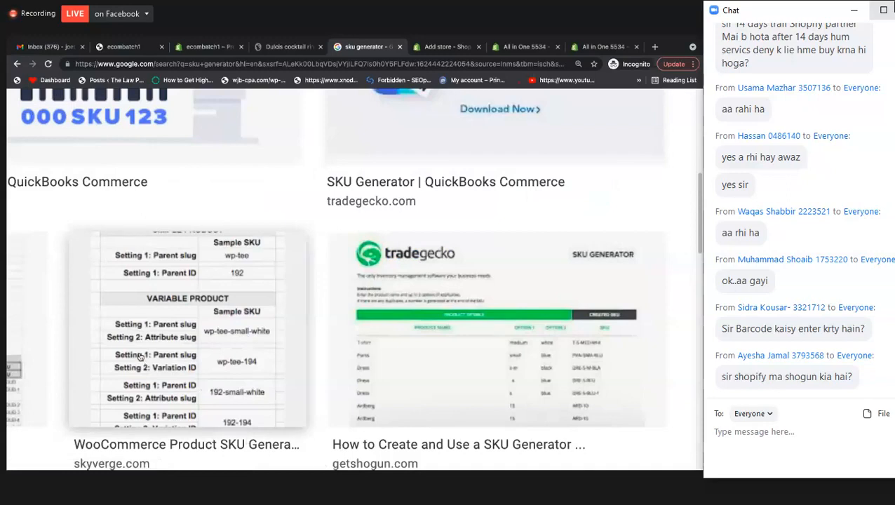
Step: Look through the other SKU generator image results and examine the Gorgias SKU list in the preview
scroll(183, 309, "down", 3)
scroll(230, 302, "down", 6)
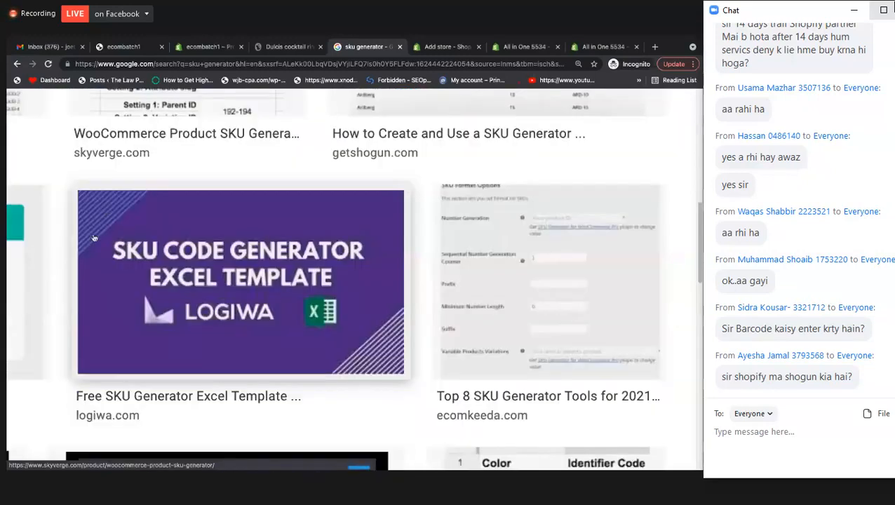
scroll(205, 265, "up", 10)
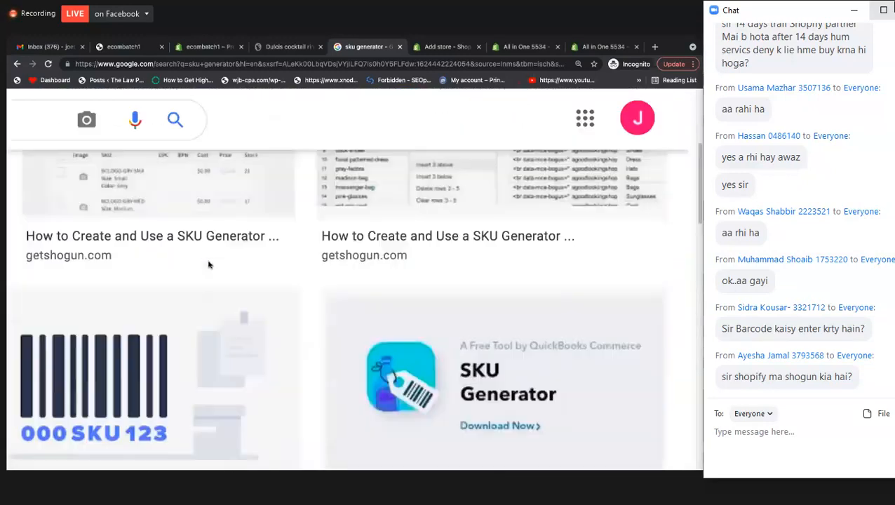
scroll(208, 264, "down", 5)
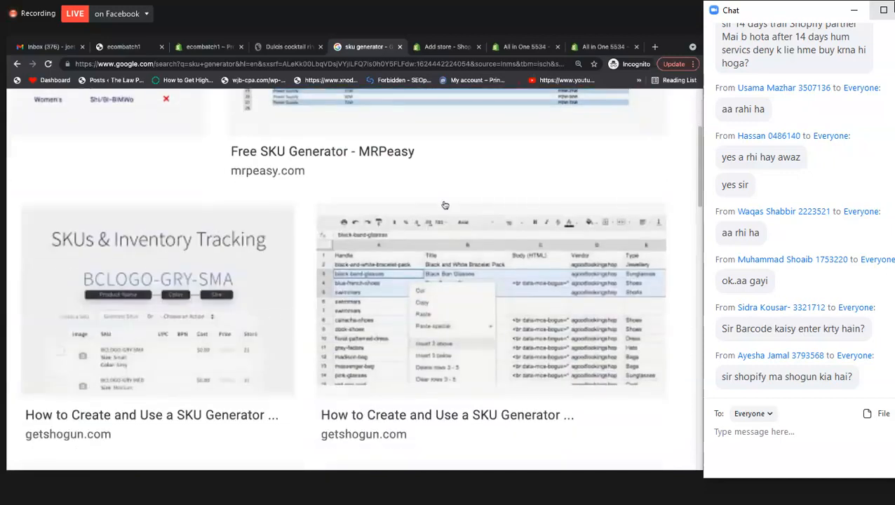
scroll(406, 357, "up", 5)
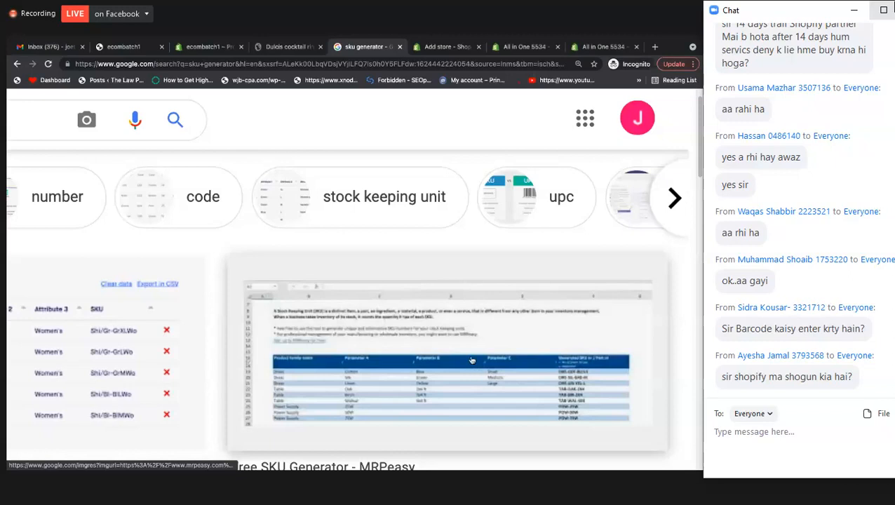
scroll(357, 267, "down", 5)
scroll(344, 274, "up", 5)
left_click(110, 230)
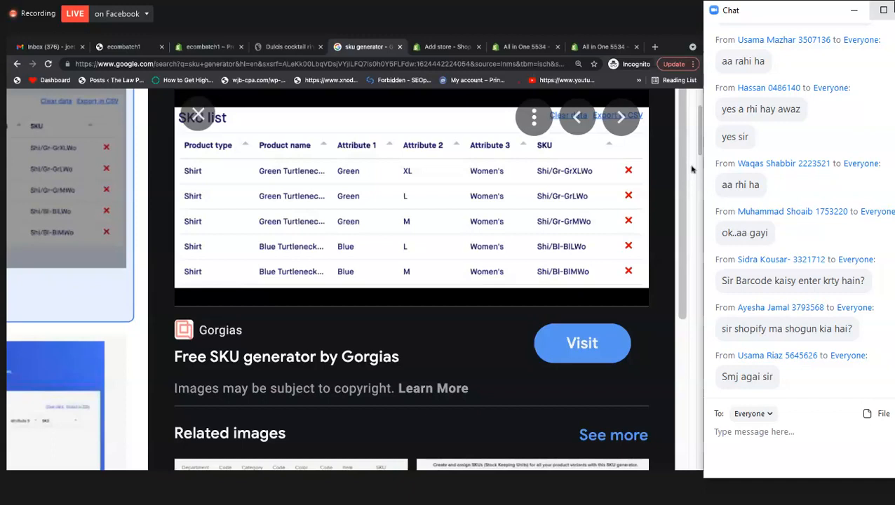
scroll(690, 170, "down", 3)
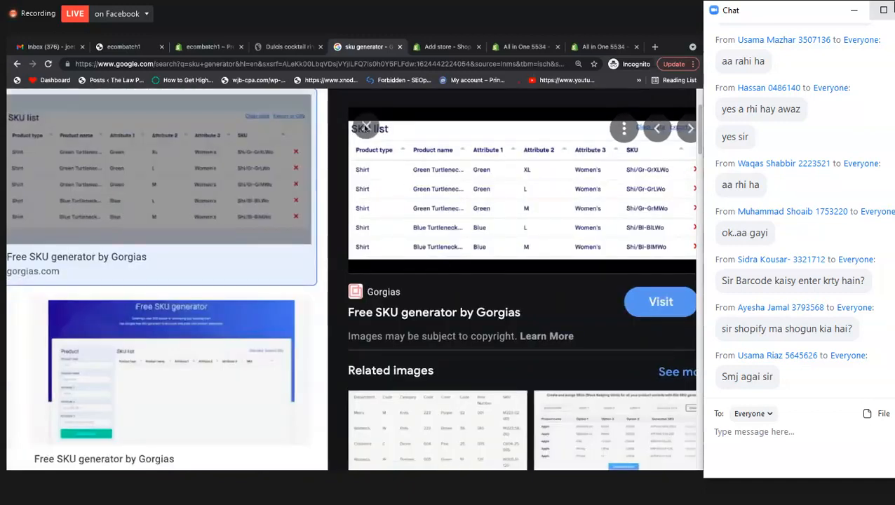
left_click(365, 127)
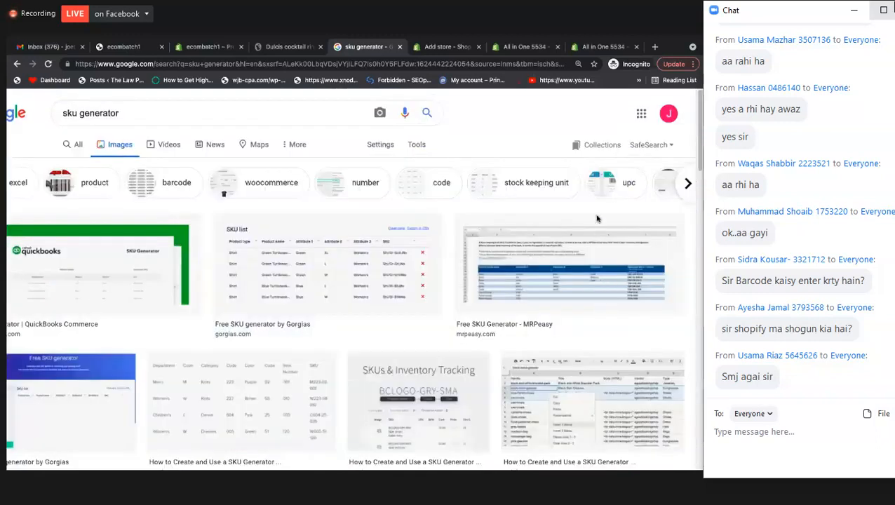
Step: Step back through the previously viewed SKU generator image previews
left_click(18, 65)
left_click(18, 64)
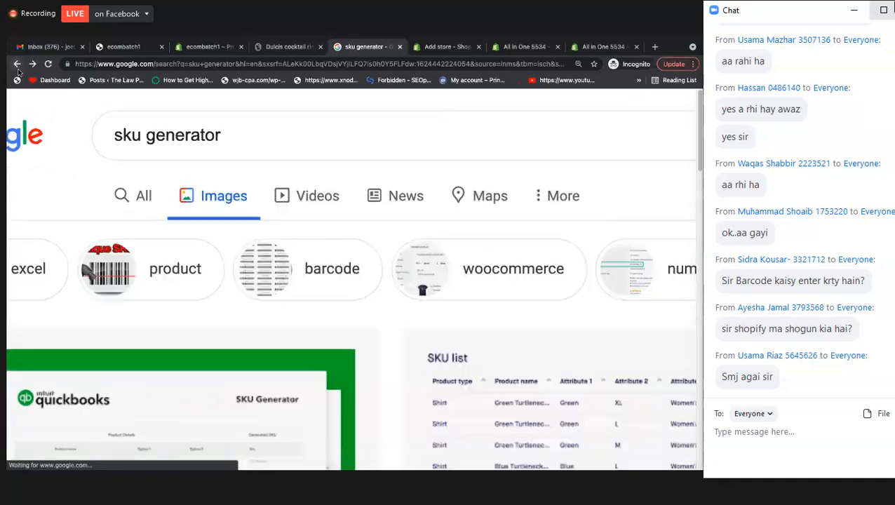
left_click(18, 66)
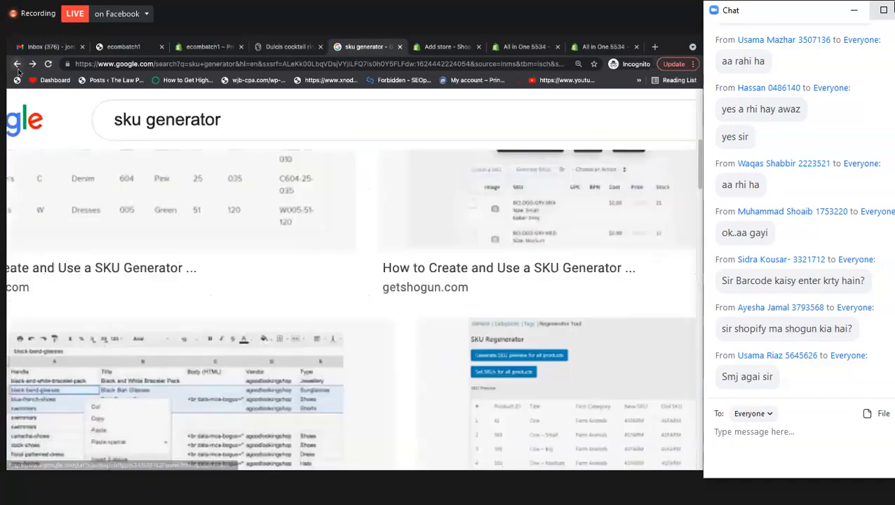
left_click(17, 67)
left_click(18, 66)
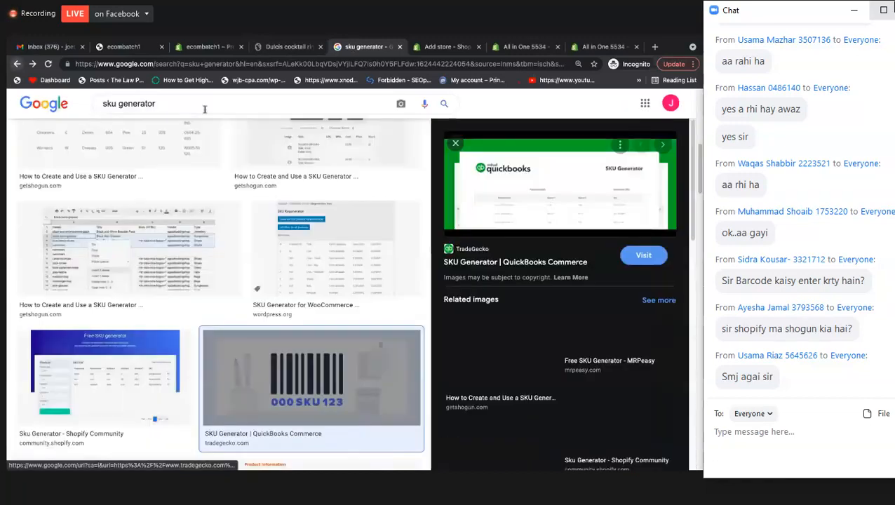
left_click(18, 65)
Step: Switch back to the unsaved ring product in Shopify and review its form from the media to the shipping section
left_click(210, 47)
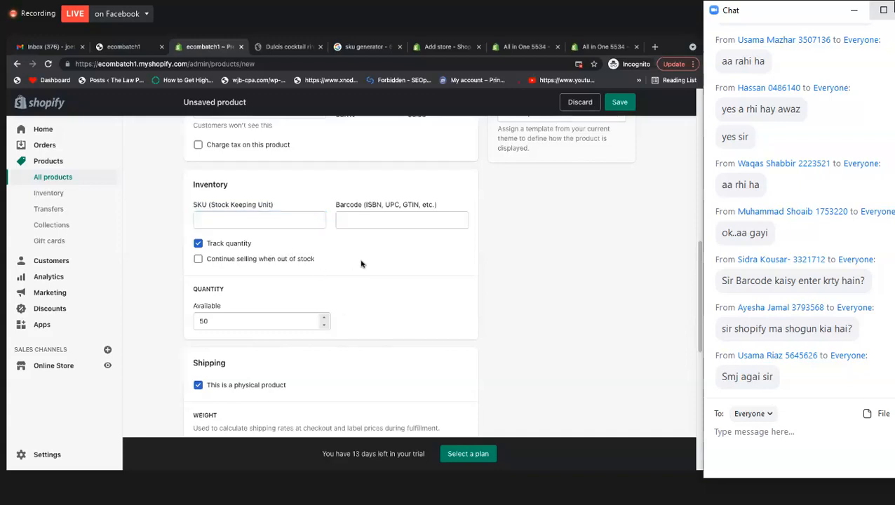
scroll(318, 274, "up", 4)
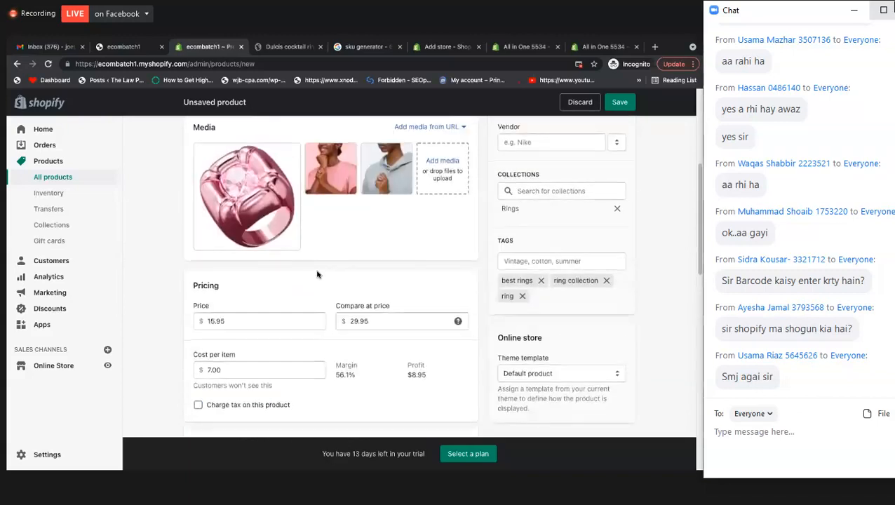
scroll(302, 260, "down", 4)
scroll(435, 320, "down", 2)
scroll(242, 204, "down", 2)
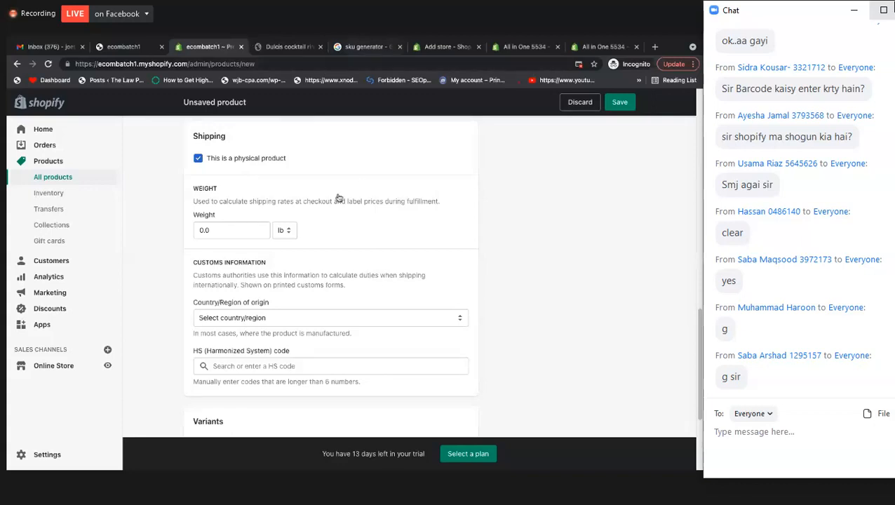
Step: Examine the Gorgias SKU list enlarged in the Google image results, open its source page and return to the results
left_click(362, 47)
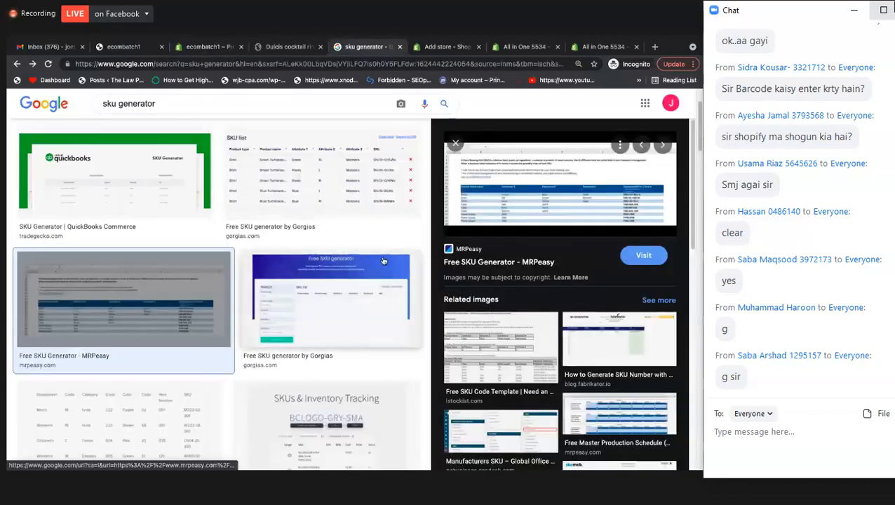
left_click(292, 194)
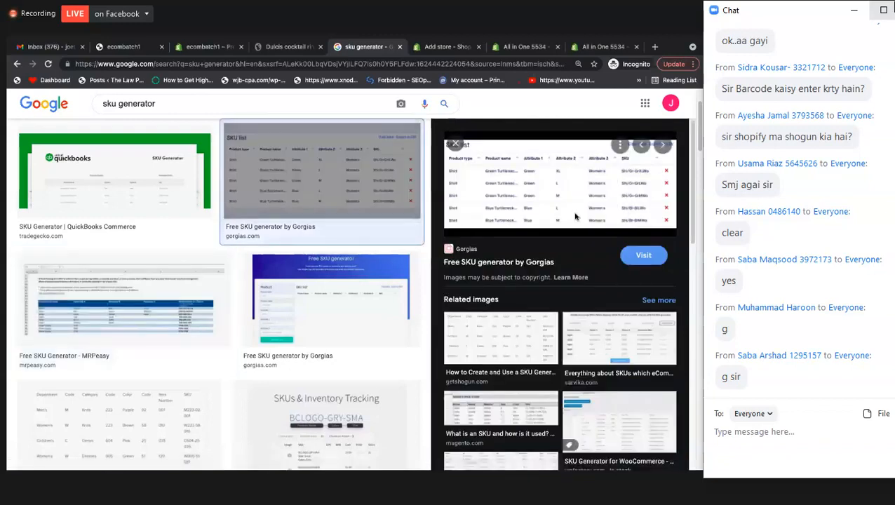
key("ctrl+plus")
key("ctrl+plus")
key("ctrl+plus")
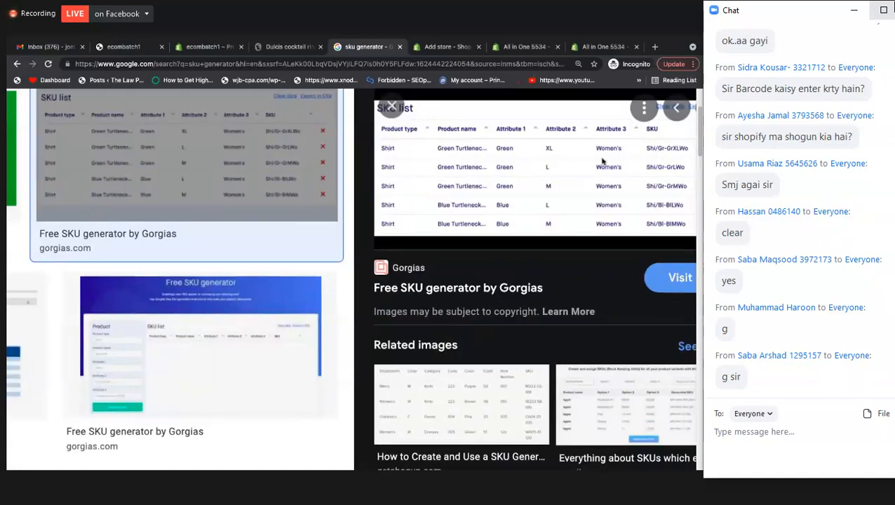
left_click(641, 154)
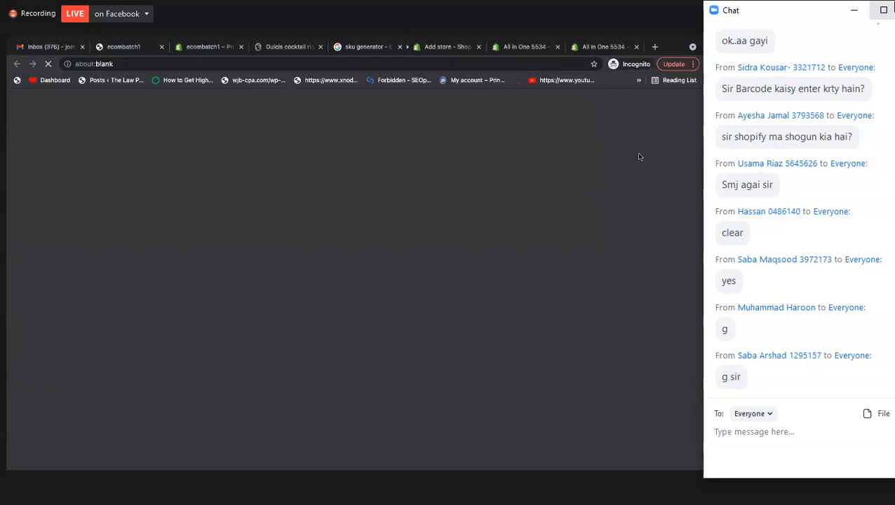
key("ctrl+shift+Tab")
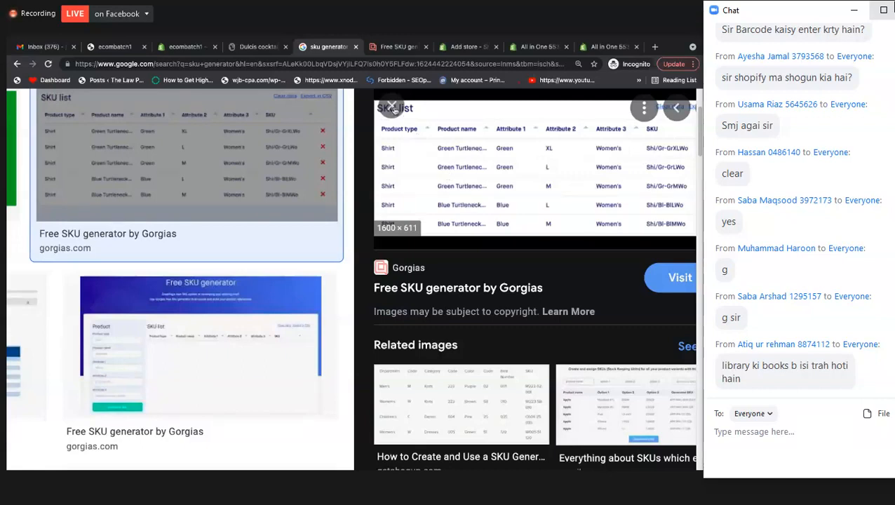
Step: Replace the Gorgias preview with Shogun's SKU example table and look through more SKU image results beside it
left_click(392, 107)
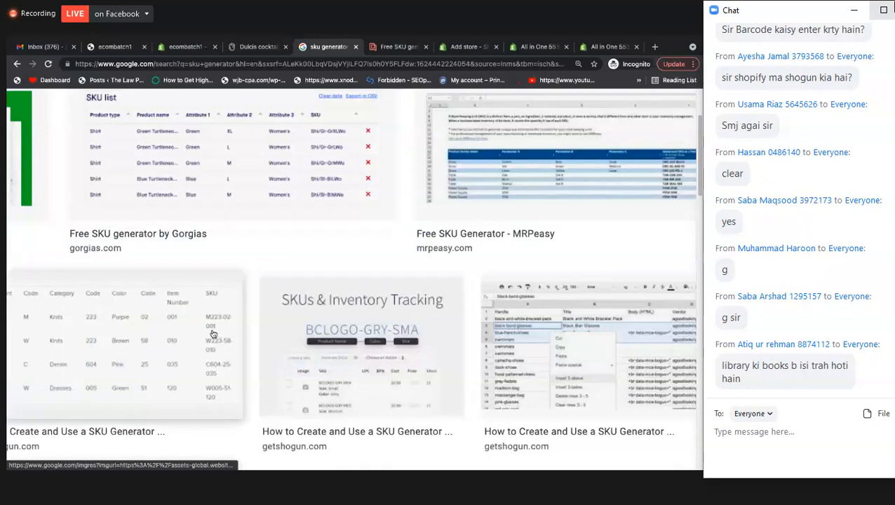
left_click(213, 334)
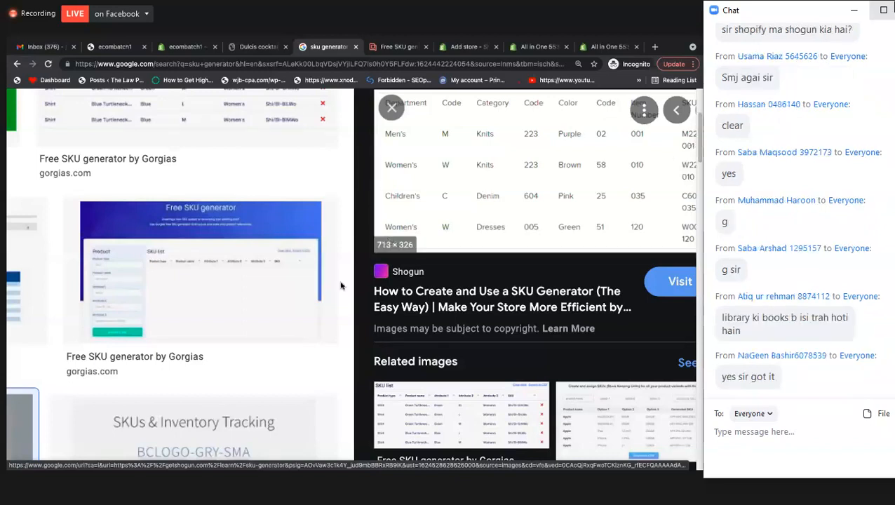
scroll(263, 308, "down", 1)
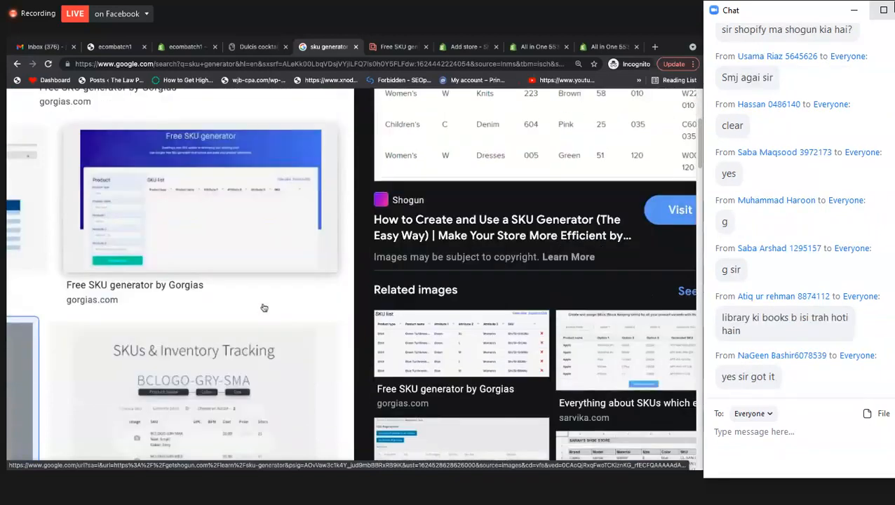
scroll(264, 308, "down", 5)
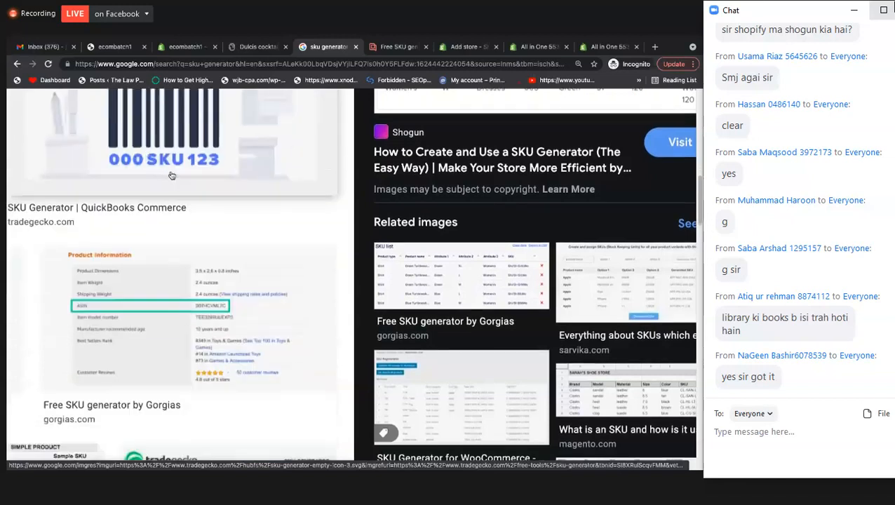
scroll(234, 252, "down", 2)
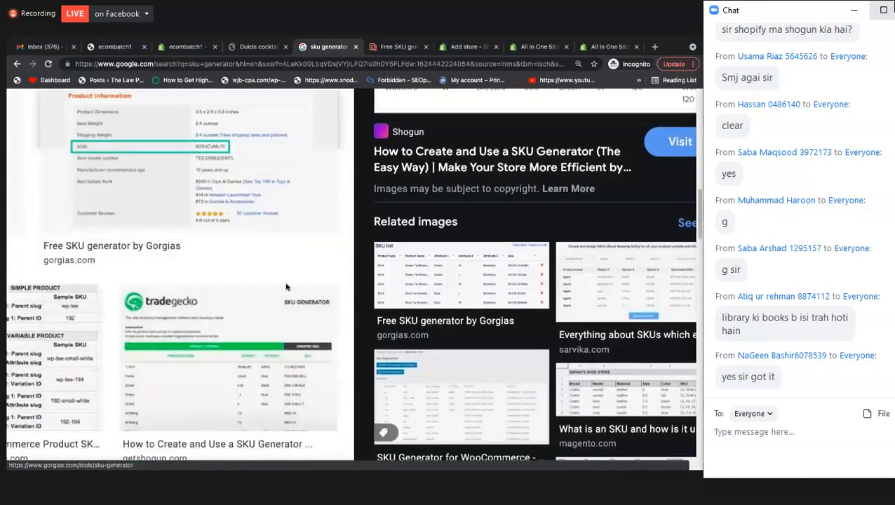
scroll(286, 287, "down", 5)
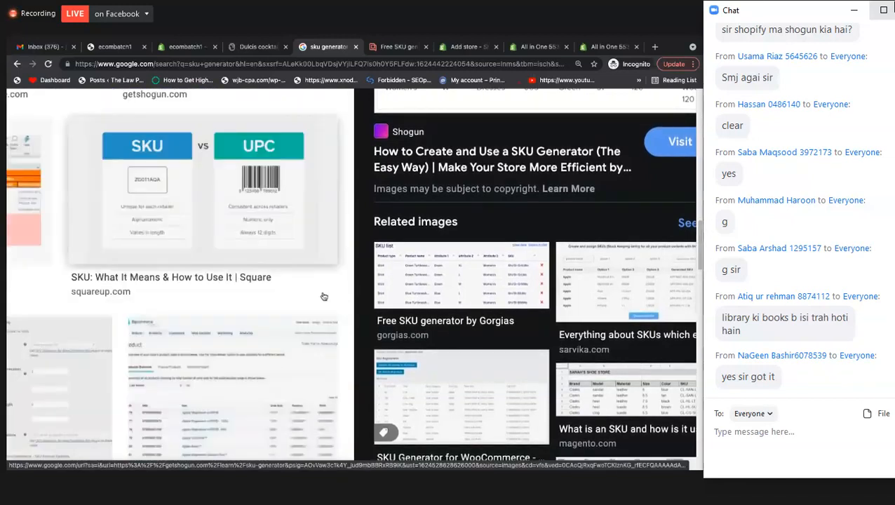
scroll(324, 296, "down", 2)
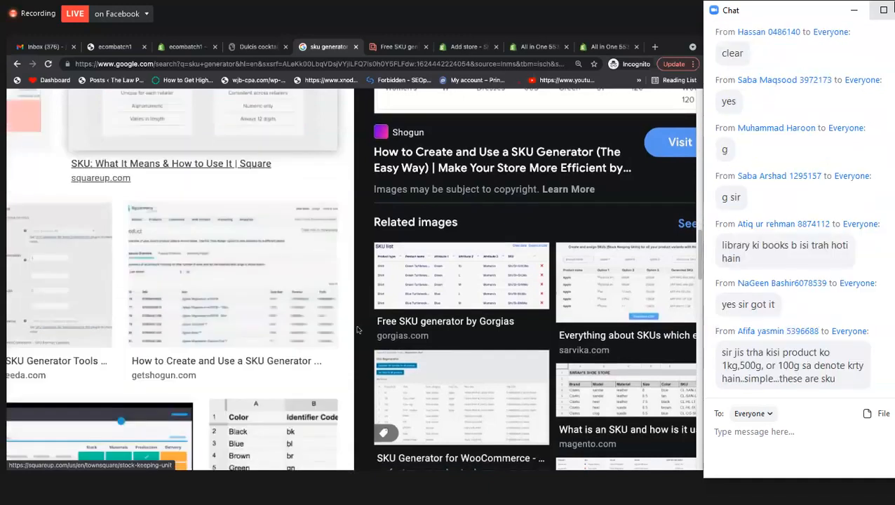
left_click(521, 260)
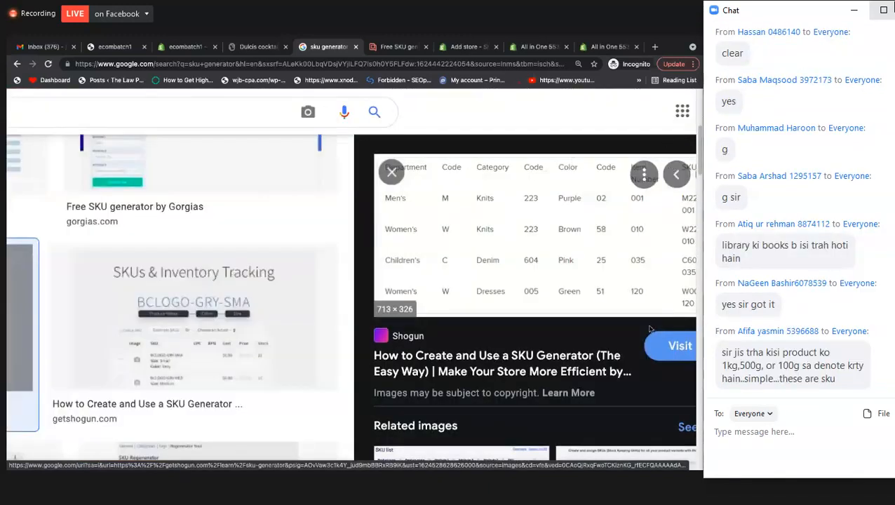
scroll(535, 181, "up", 3)
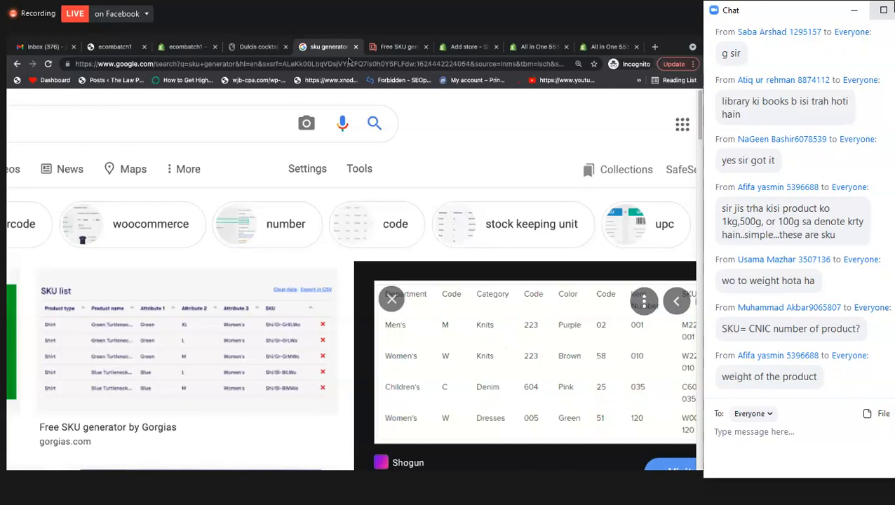
Step: Go back through the browsing history of the SKU image search to leave the Shogun preview
left_click(17, 64)
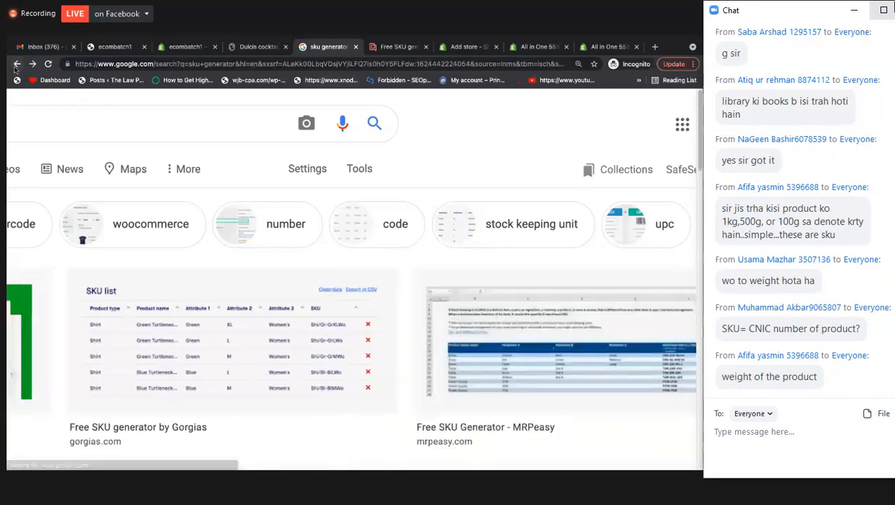
left_click(15, 66)
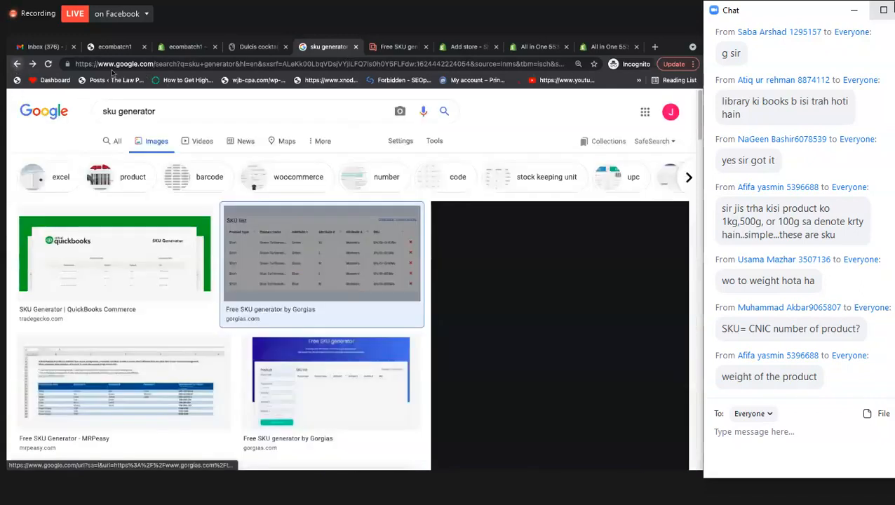
left_click(18, 64)
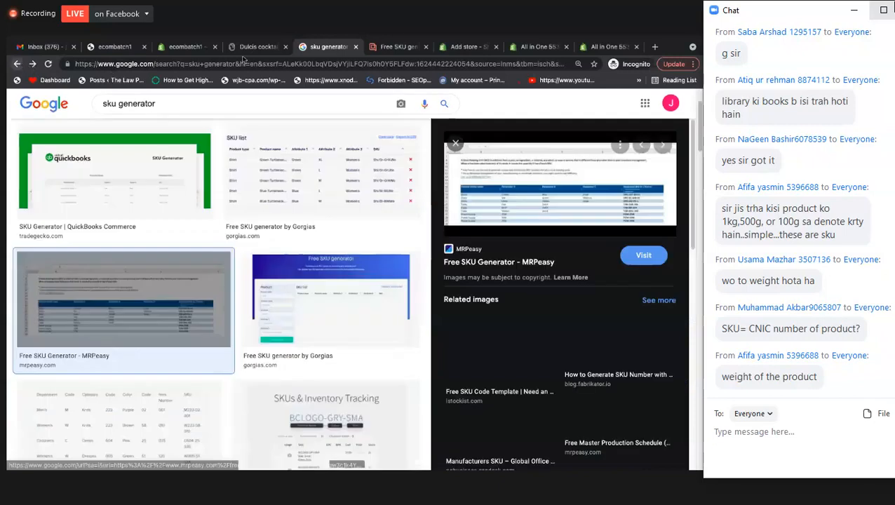
left_click(16, 66)
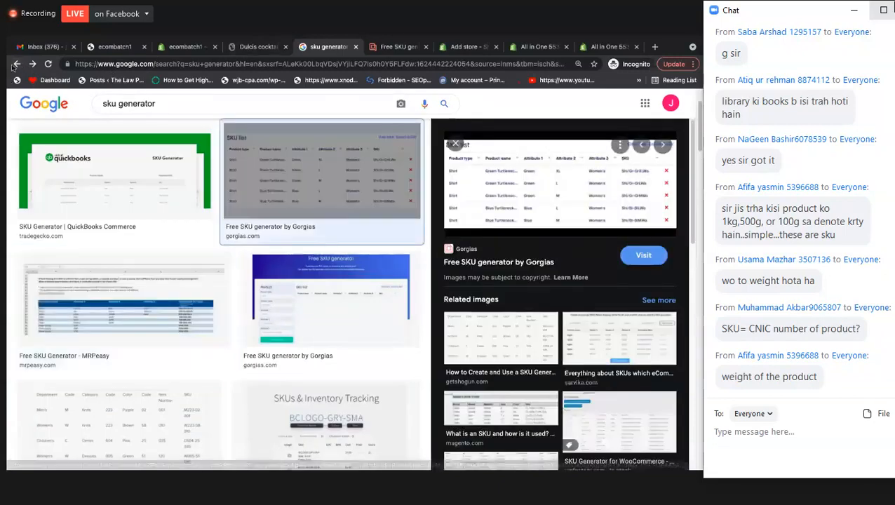
Step: Leave the SKU generator image search and switch back to the unsaved ring product in Shopify
left_click(16, 66)
key("ctrl+shift+Tab")
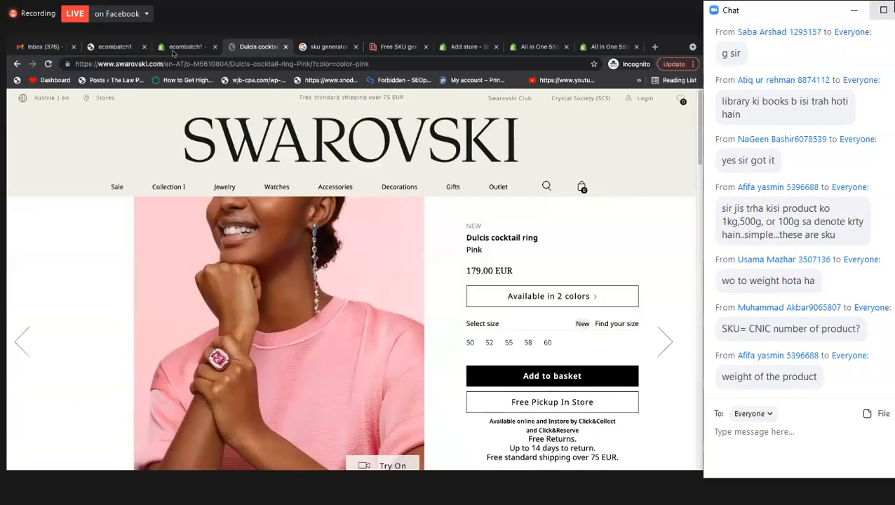
key("ctrl+shift+Tab")
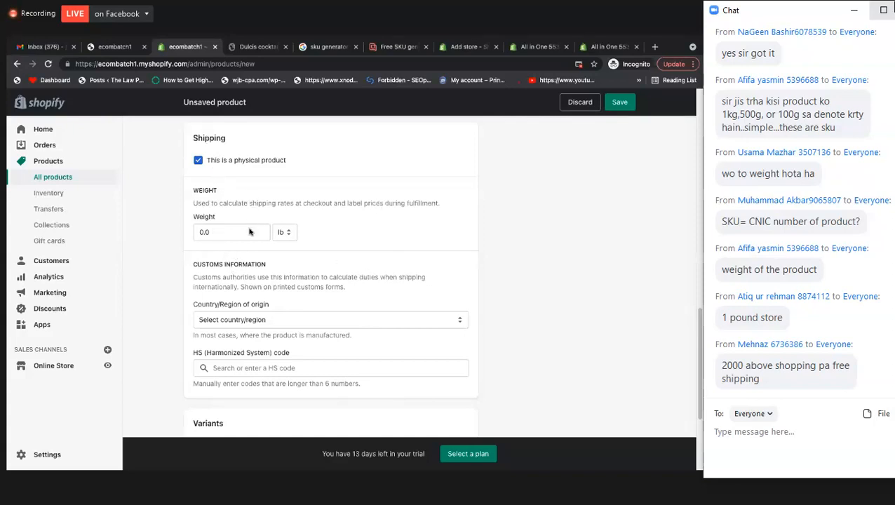
Step: Turn the physical product option off and back on, and look at the available weight units
left_click(198, 160)
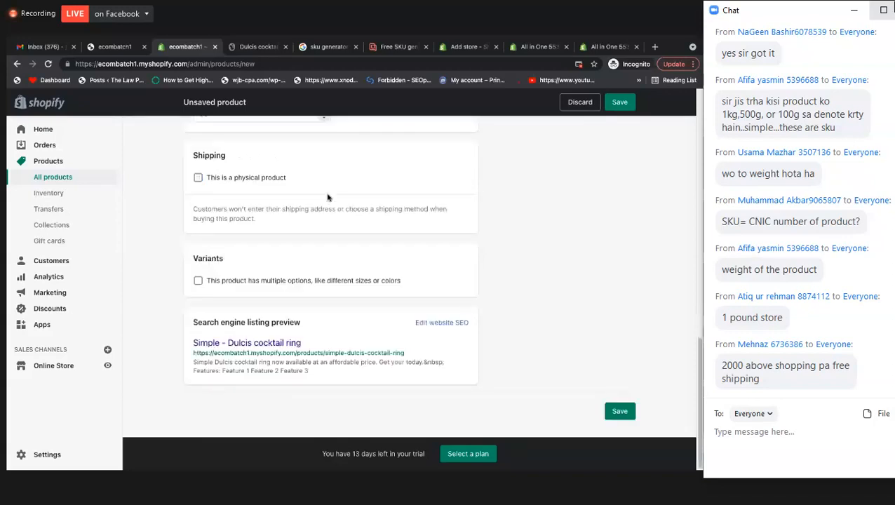
left_click(198, 177)
left_click(237, 249)
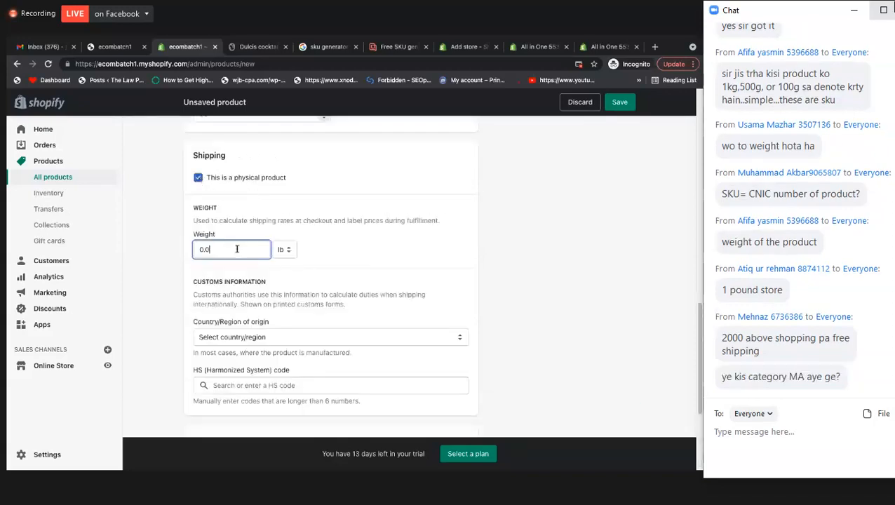
left_click(282, 250)
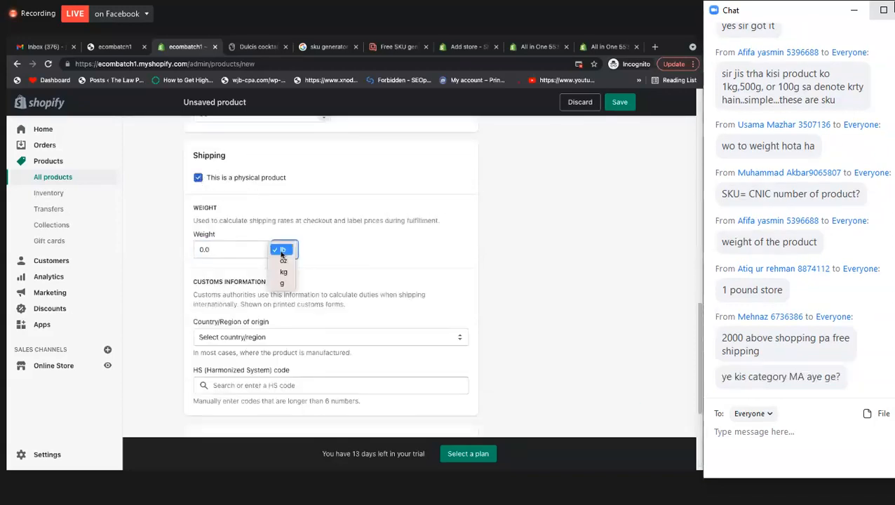
left_click(226, 258)
left_click(214, 253)
double_click(214, 253)
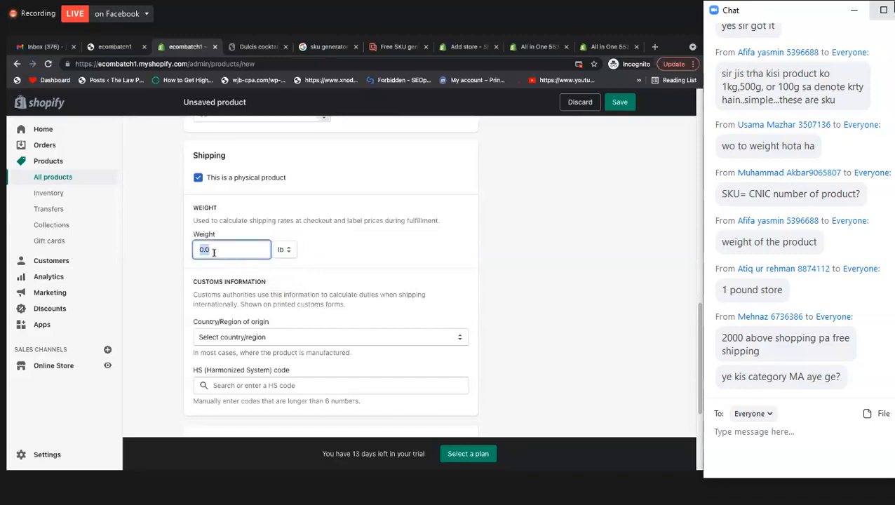
Step: Set the ring's shipping weight to 45 g
left_click(284, 250)
left_click(282, 283)
double_click(224, 252)
type("0.50")
double_click(227, 252)
type("6")
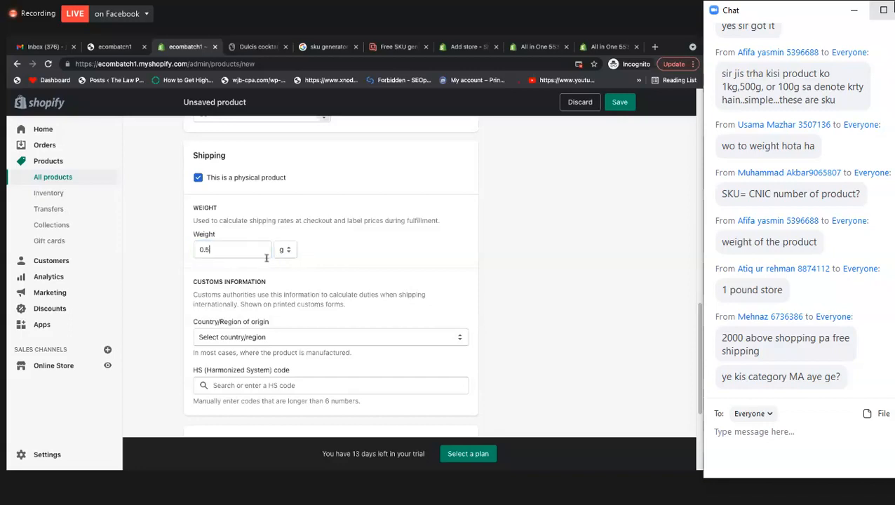
key("BackSpace")
type("50")
left_click(374, 253)
double_click(195, 250)
type("45")
left_click(391, 261)
Step: Set the country of origin in the ring's customs information to United States
left_click(271, 338)
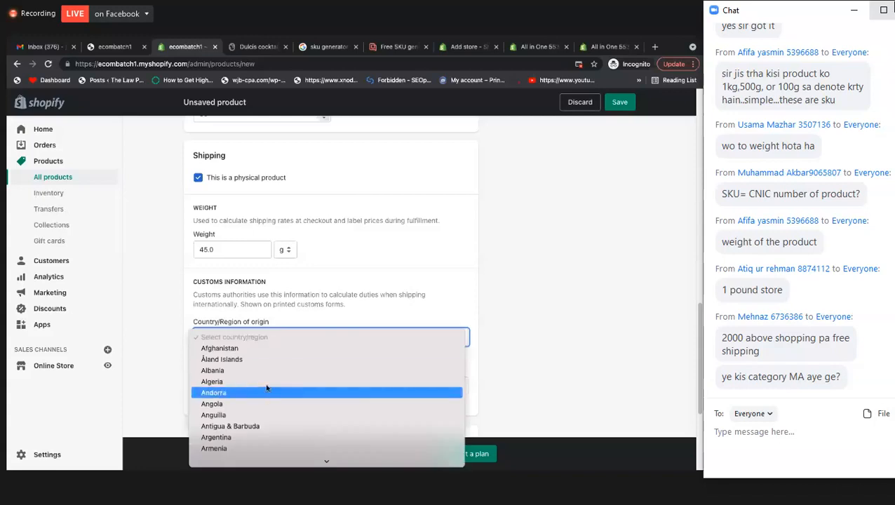
left_click(327, 334)
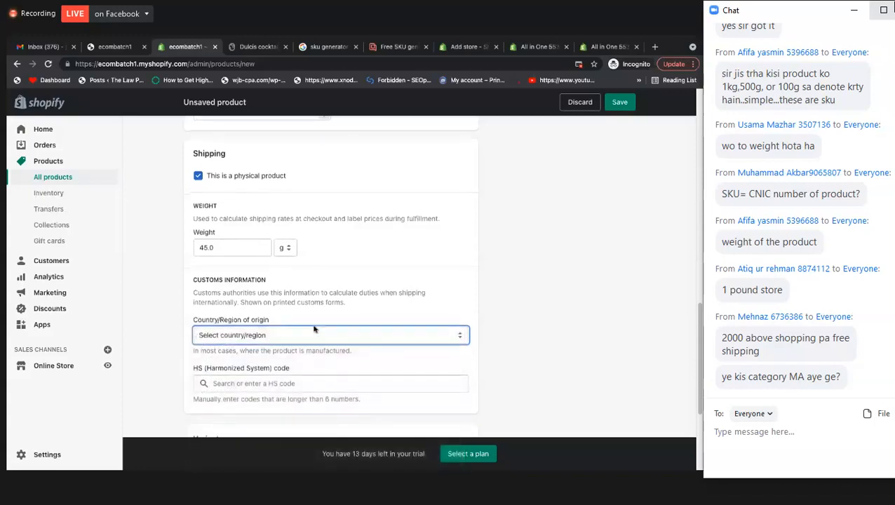
scroll(316, 327, "down", 1)
left_click(312, 319)
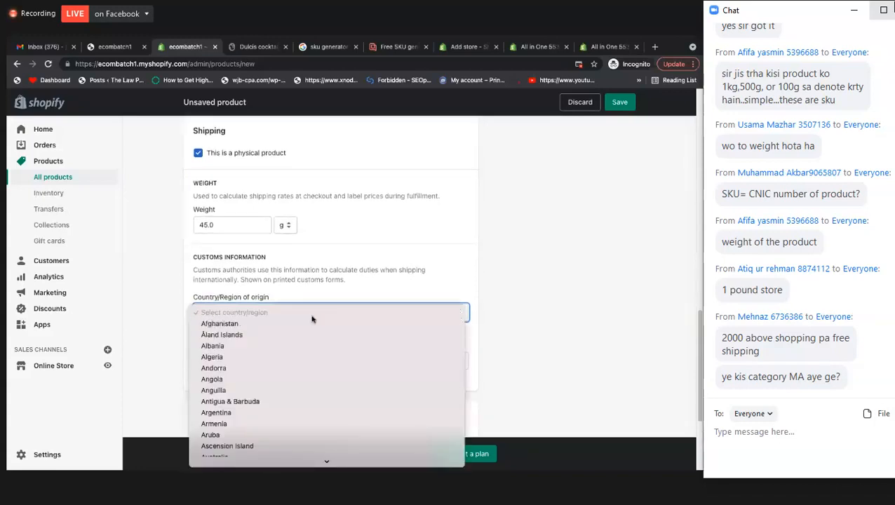
key("u")
scroll(303, 314, "down", 2)
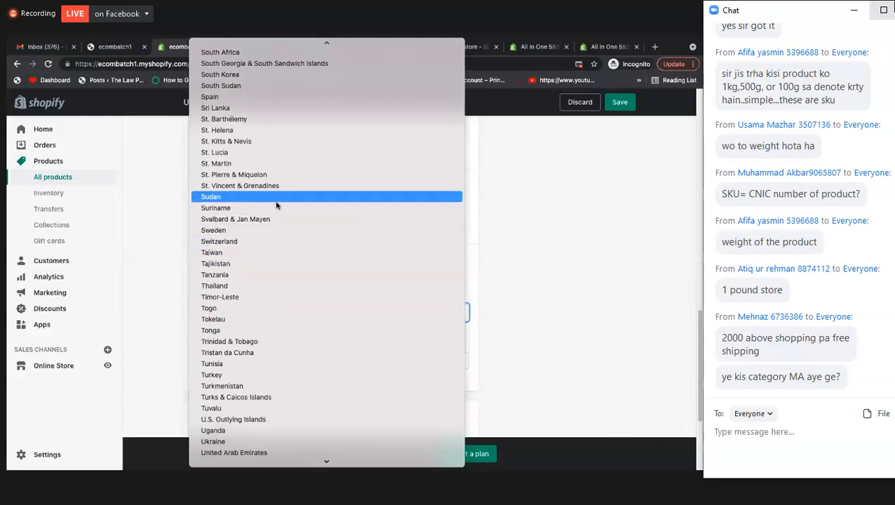
scroll(279, 290, "down", 4)
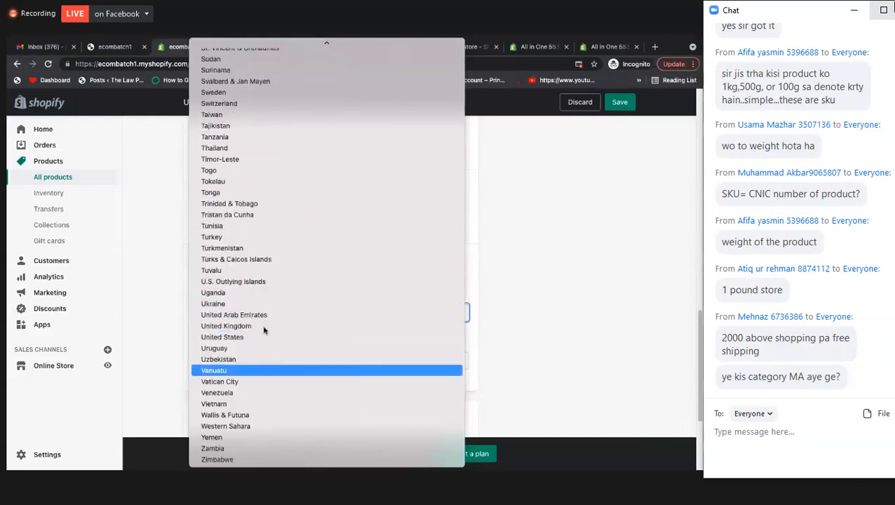
left_click(264, 337)
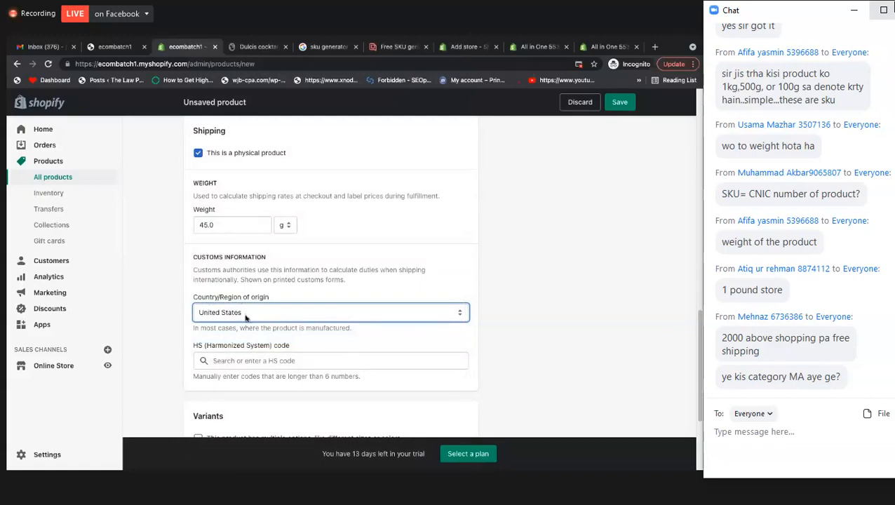
left_click(309, 289)
Step: Review the ring's weight, customs information, variants and search engine listing preview
scroll(241, 295, "down", 3)
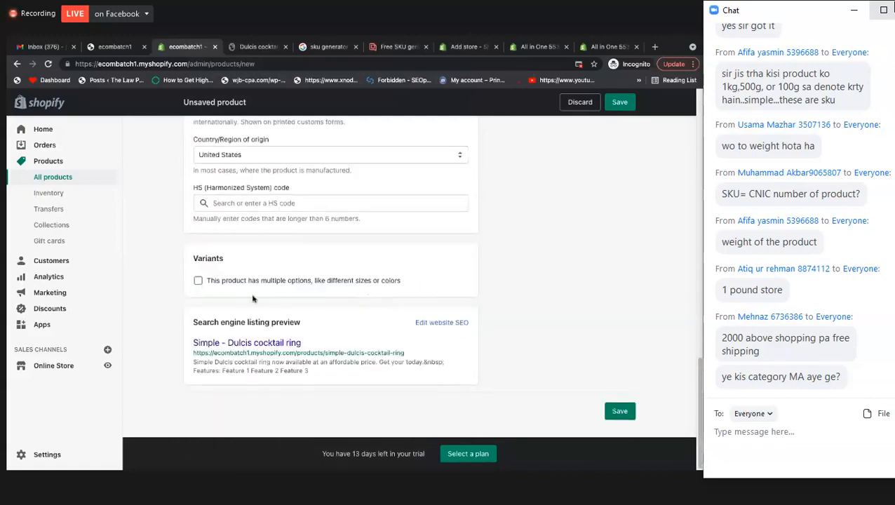
scroll(479, 291, "up", 1)
scroll(479, 291, "up", 3)
scroll(477, 292, "down", 1)
scroll(476, 292, "down", 2)
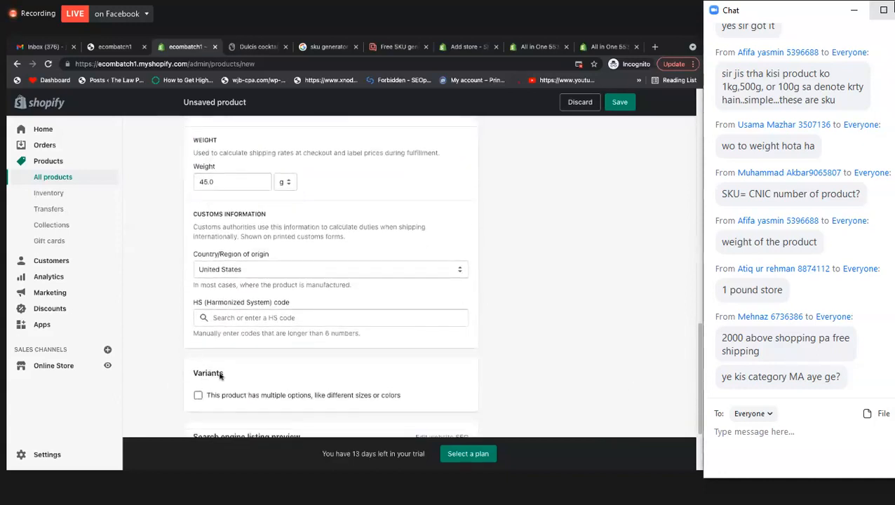
scroll(455, 327, "up", 1)
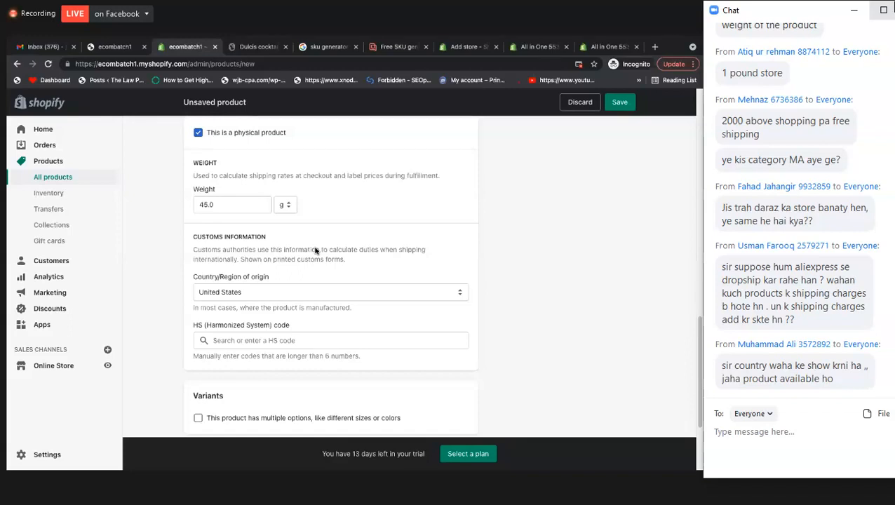
scroll(334, 260, "down", 1)
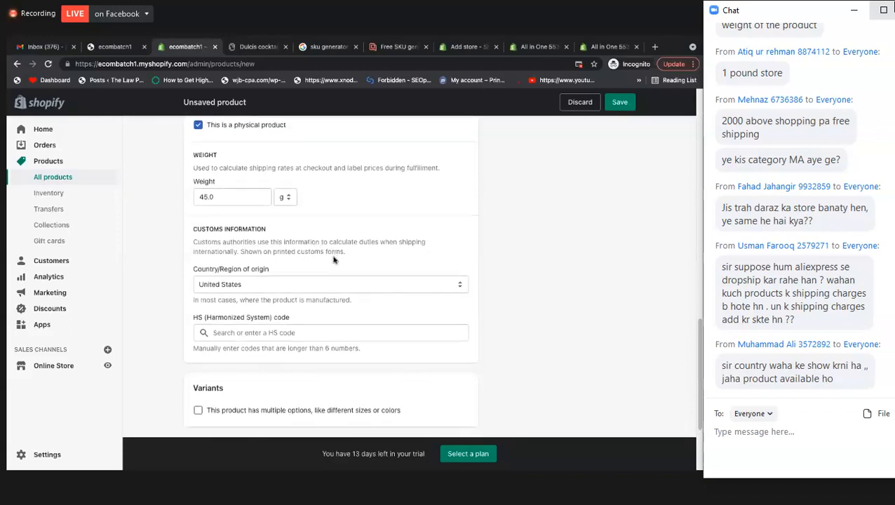
scroll(287, 226, "up", 2)
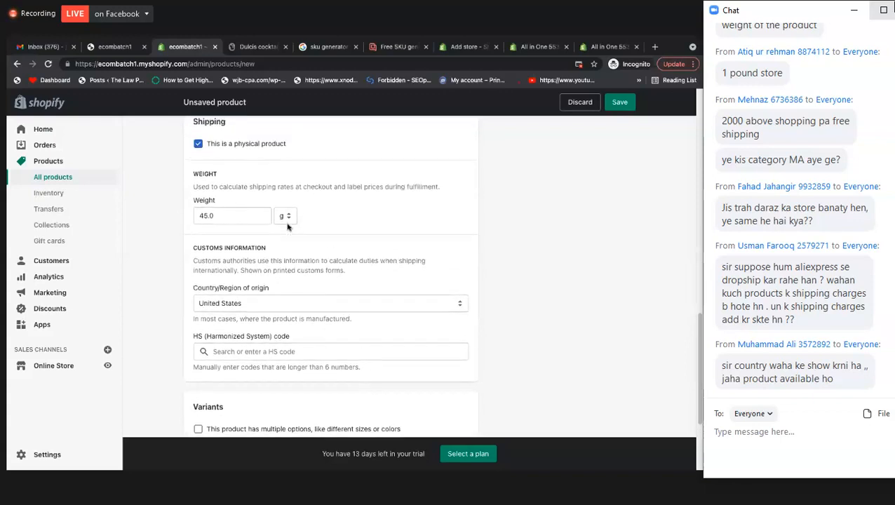
Step: Review the whole ring product form from the title through media, pricing, inventory and shipping to the variants section
scroll(363, 255, "up", 10)
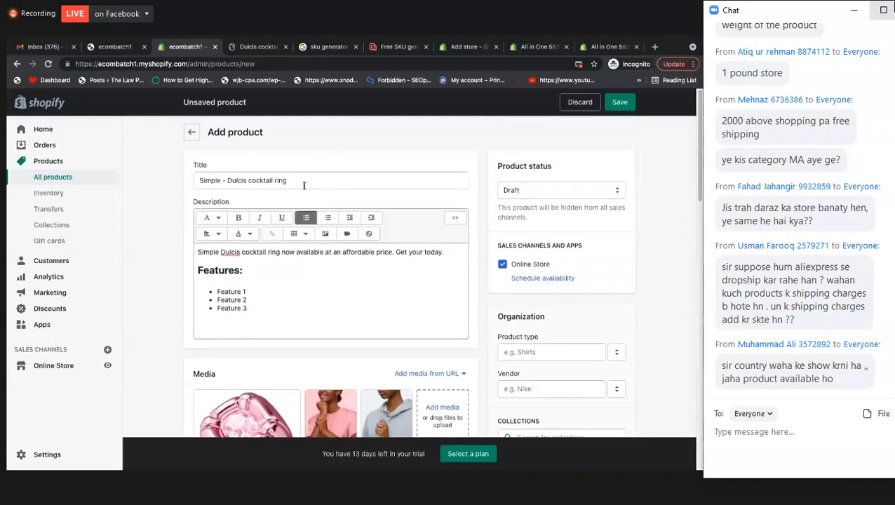
scroll(329, 230, "down", 2)
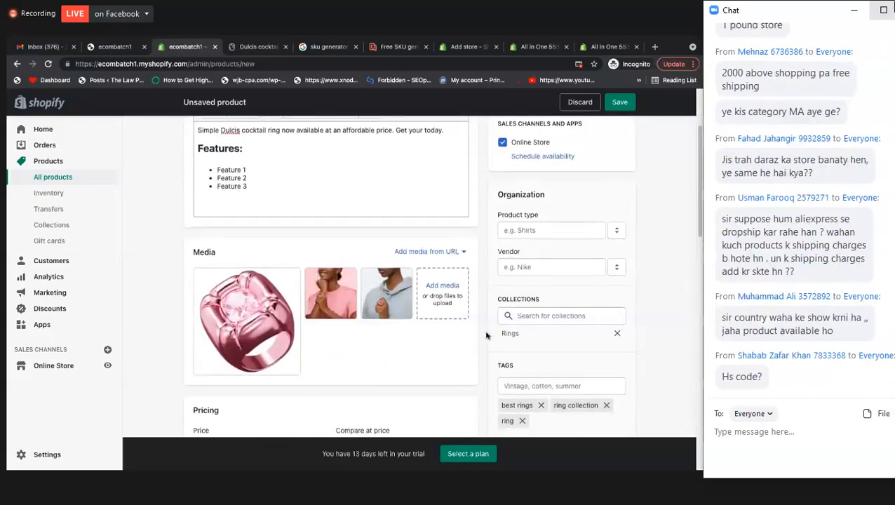
scroll(407, 319, "down", 4)
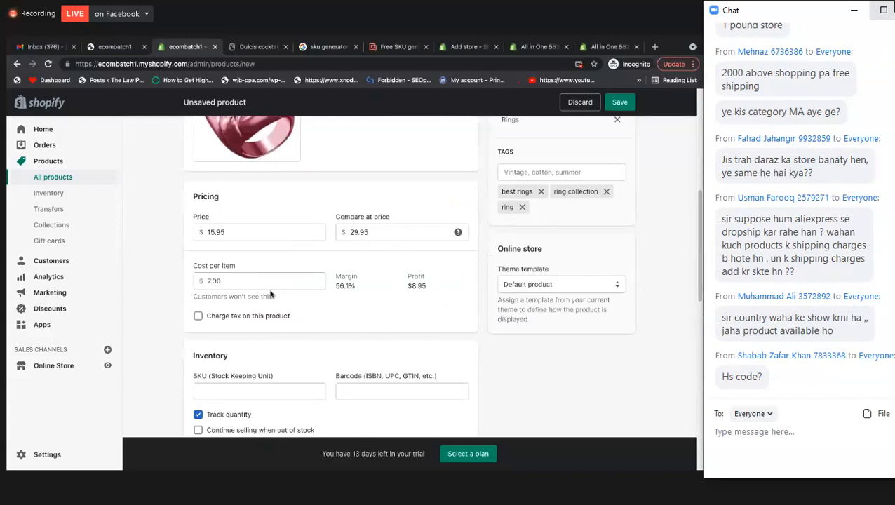
scroll(273, 293, "down", 2)
scroll(324, 281, "down", 3)
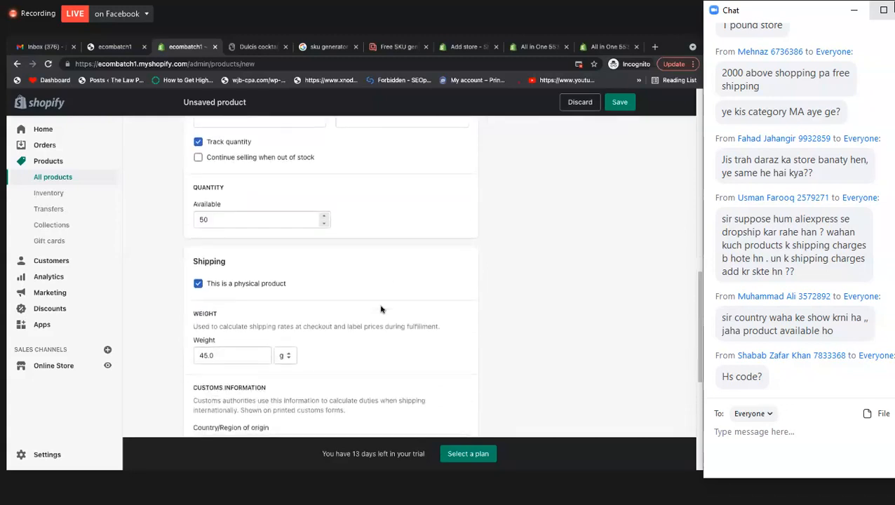
scroll(246, 242, "down", 3)
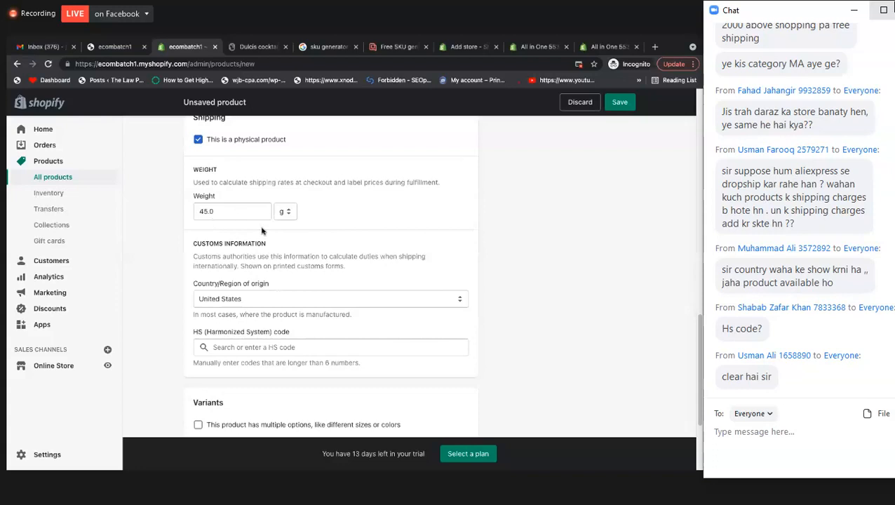
scroll(310, 309, "down", 1)
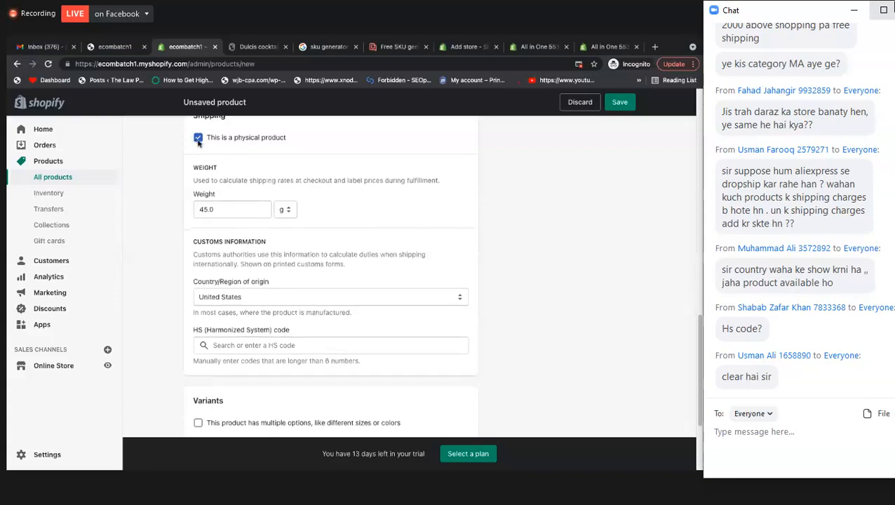
scroll(370, 245, "down", 2)
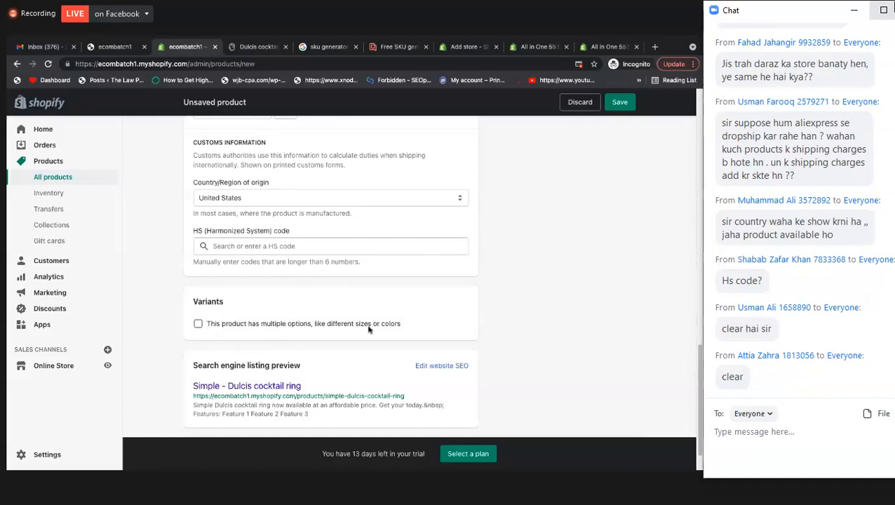
scroll(369, 329, "up", 1)
scroll(368, 330, "up", 1)
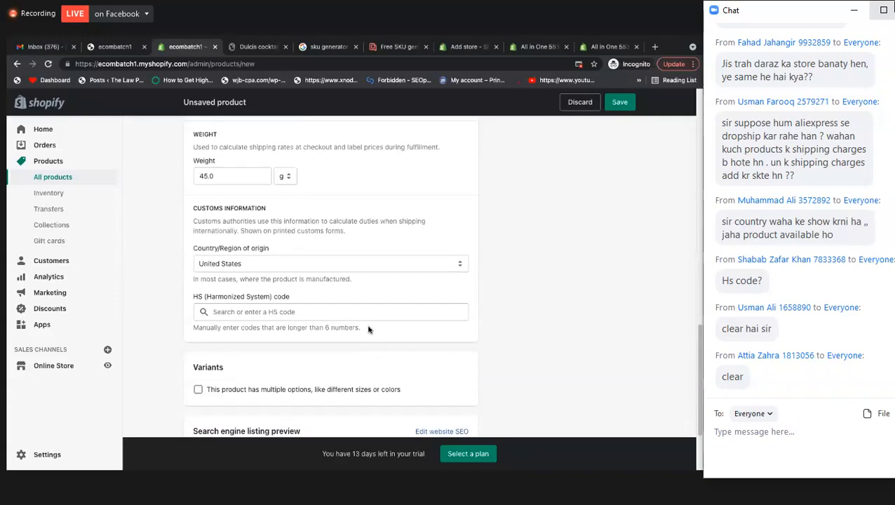
scroll(277, 330, "up", 15)
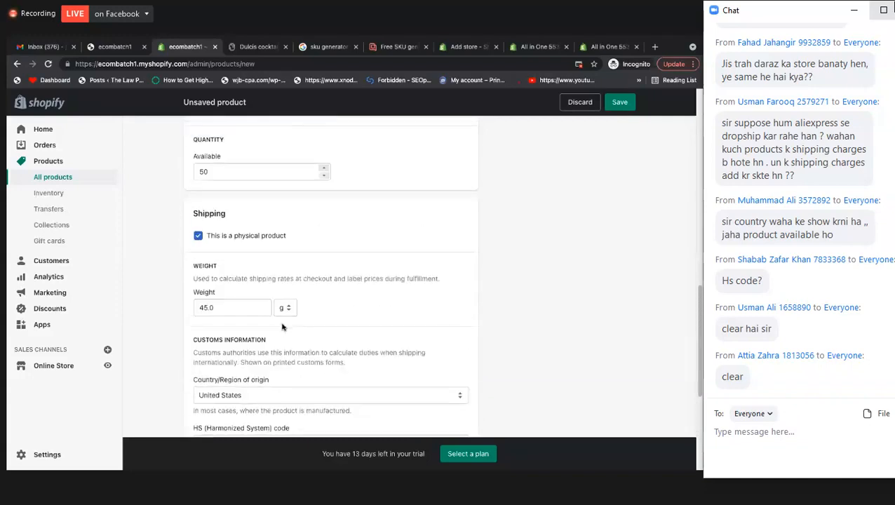
Step: Set the product status to Active and save the ring product
scroll(285, 326, "up", 3)
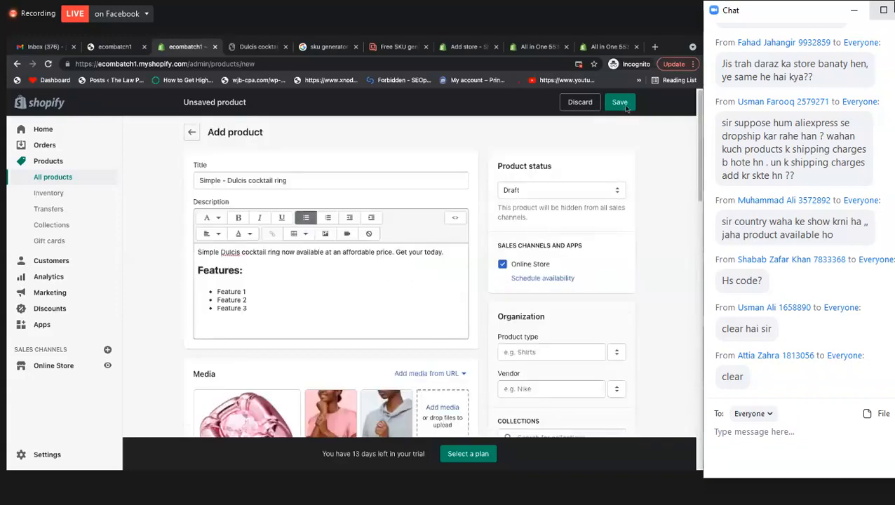
scroll(607, 140, "up", 4)
left_click(526, 190)
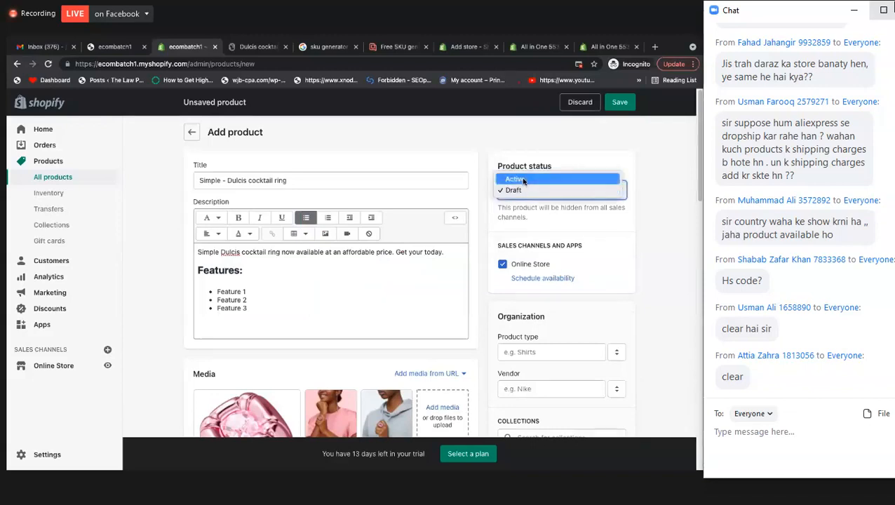
left_click(523, 181)
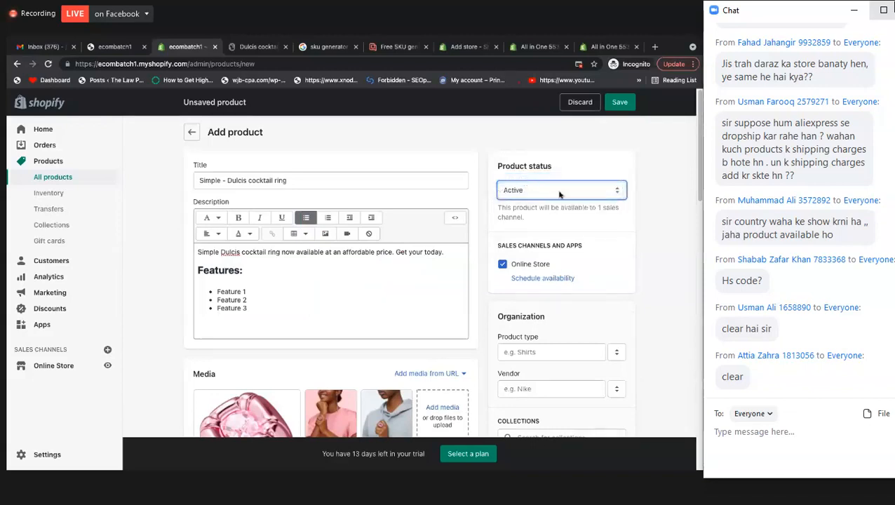
left_click(622, 104)
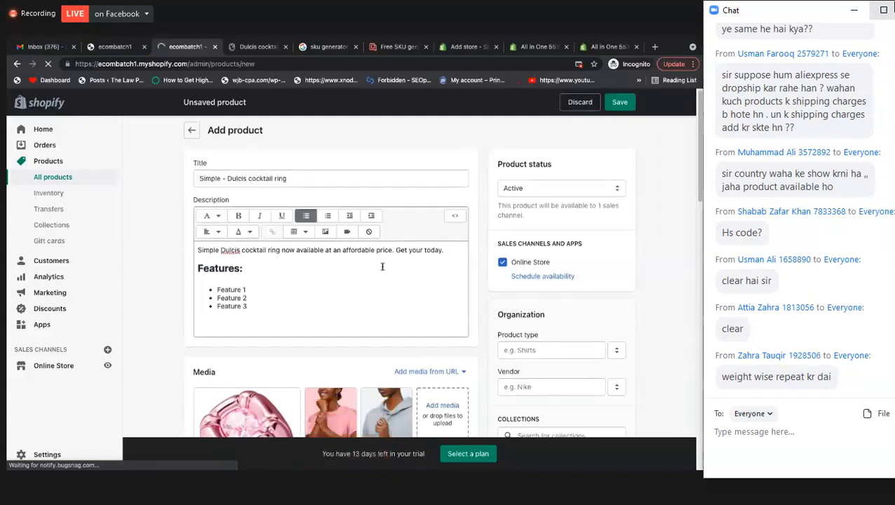
Step: Check the product form after saving, down to the search engine listing preview and back to the title
scroll(379, 266, "down", 10)
scroll(304, 275, "down", 6)
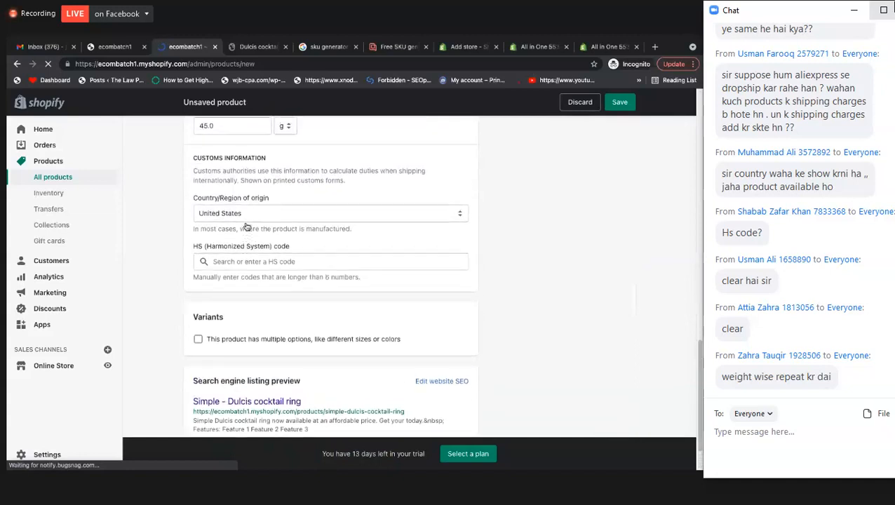
scroll(293, 285, "down", 6)
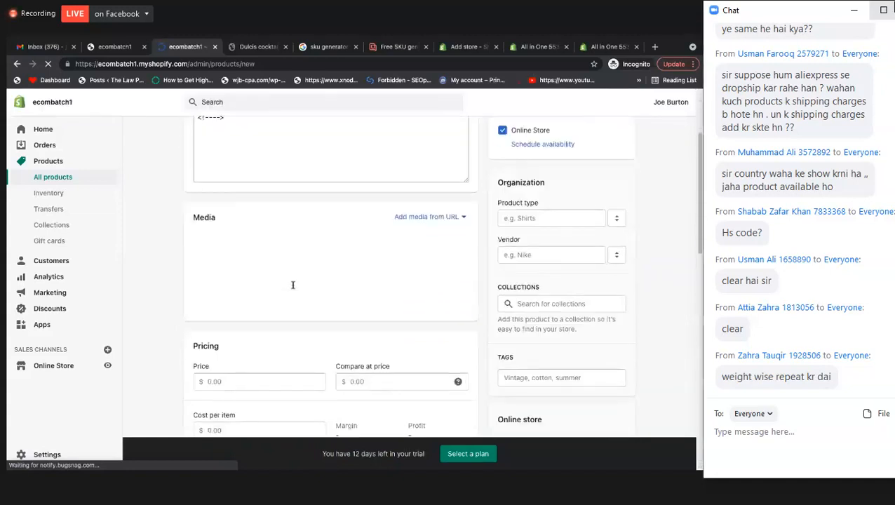
scroll(293, 285, "down", 6)
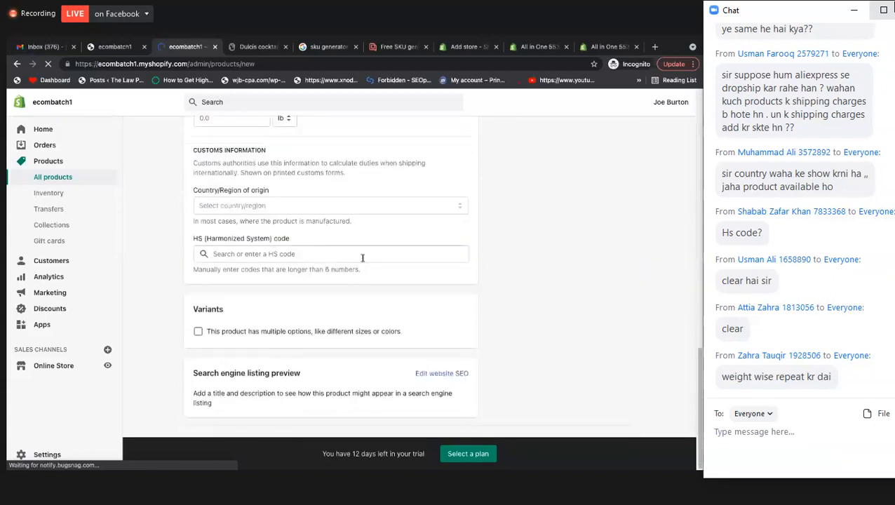
scroll(372, 281, "up", 3)
scroll(374, 281, "up", 6)
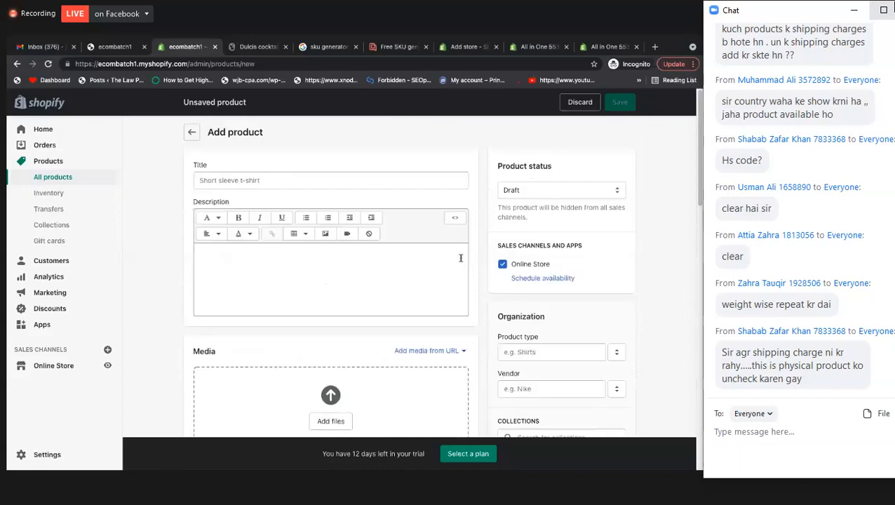
Step: Open the full product list, check it under the Draft, Archived, Active and All filters, and reload the page
left_click(41, 180)
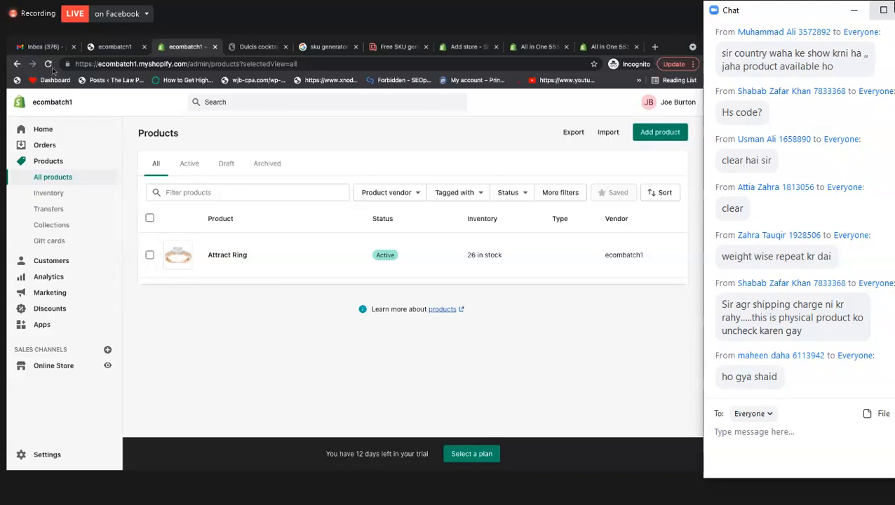
left_click(232, 166)
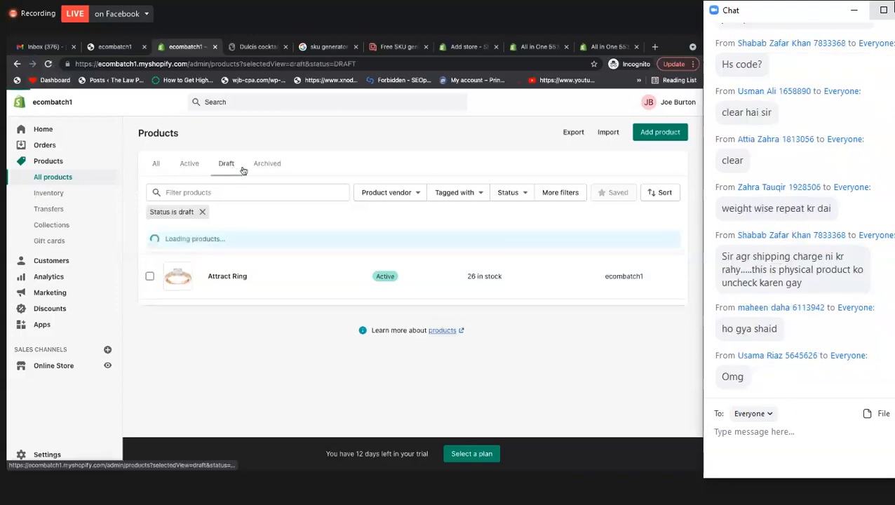
left_click(255, 174)
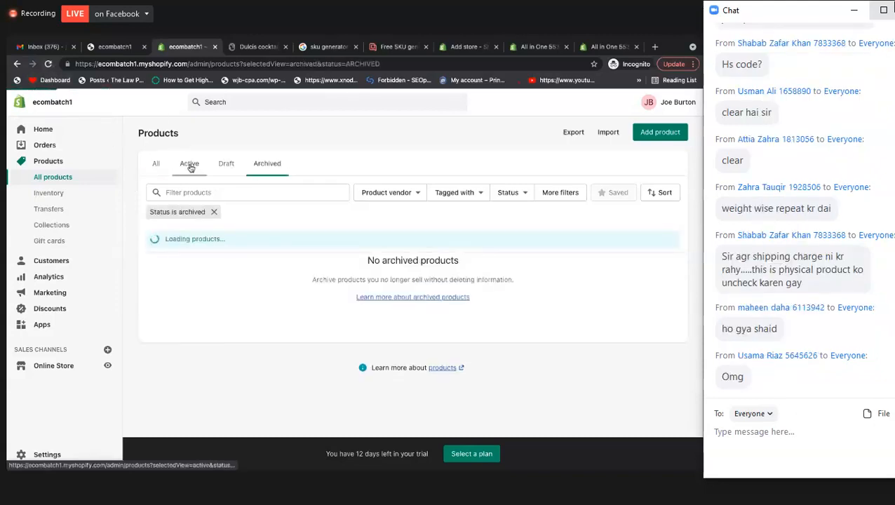
left_click(189, 167)
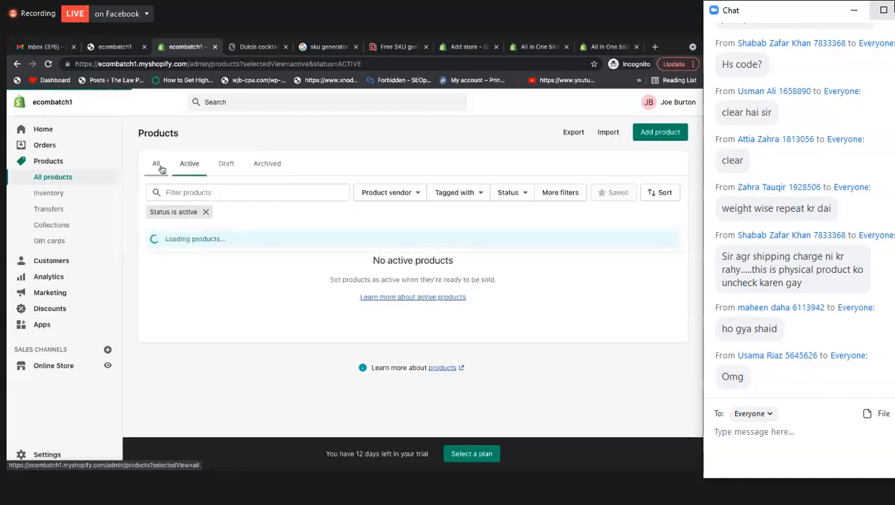
left_click(160, 167)
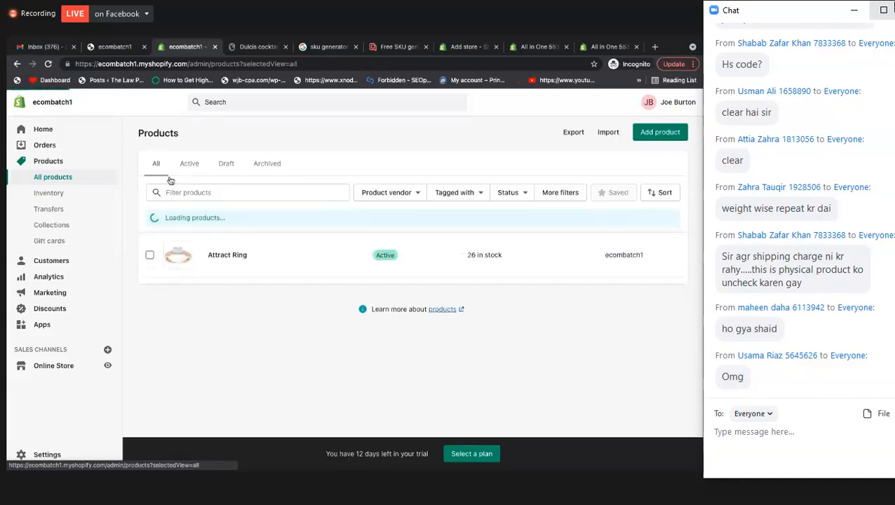
left_click(48, 65)
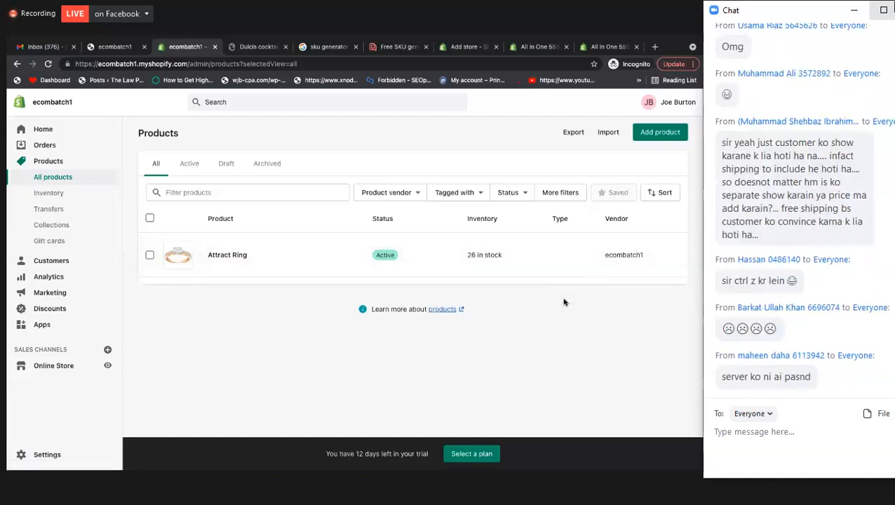
Step: Open the Attract Ring product and review its description, media, pricing and inventory down to the shipping section
left_click(199, 258)
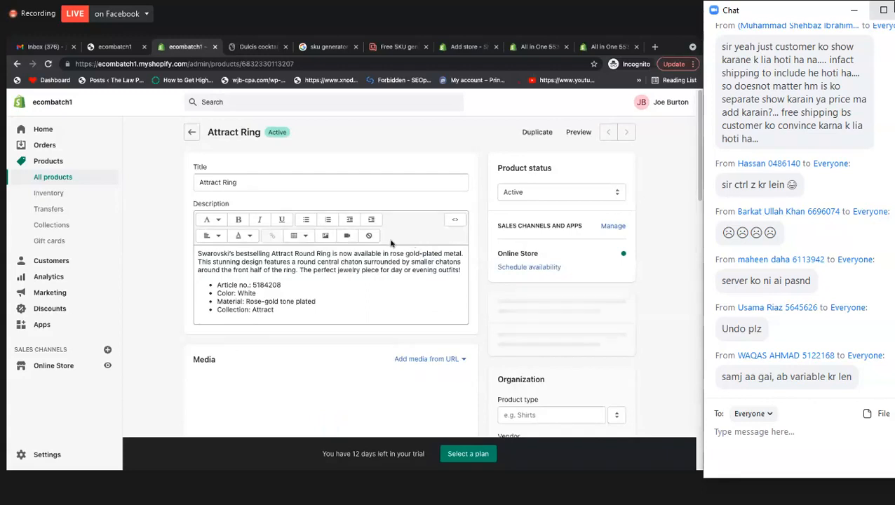
scroll(304, 263, "down", 3)
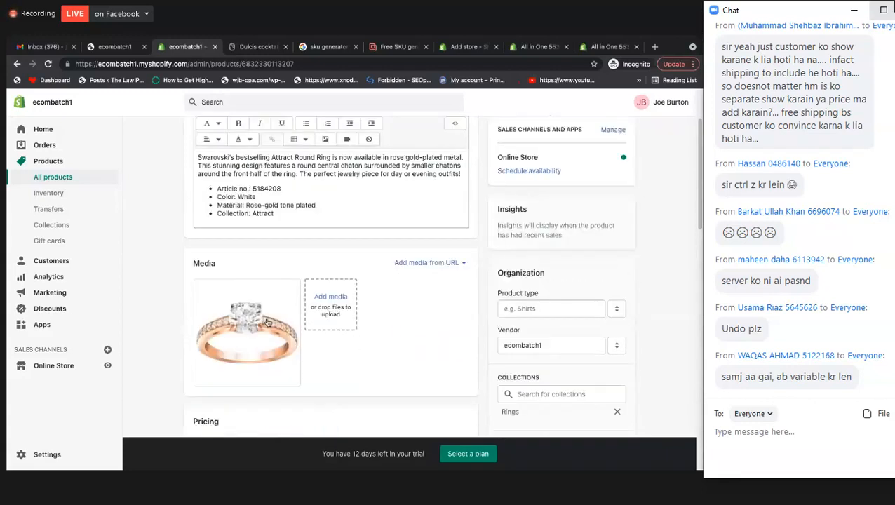
scroll(287, 272, "down", 3)
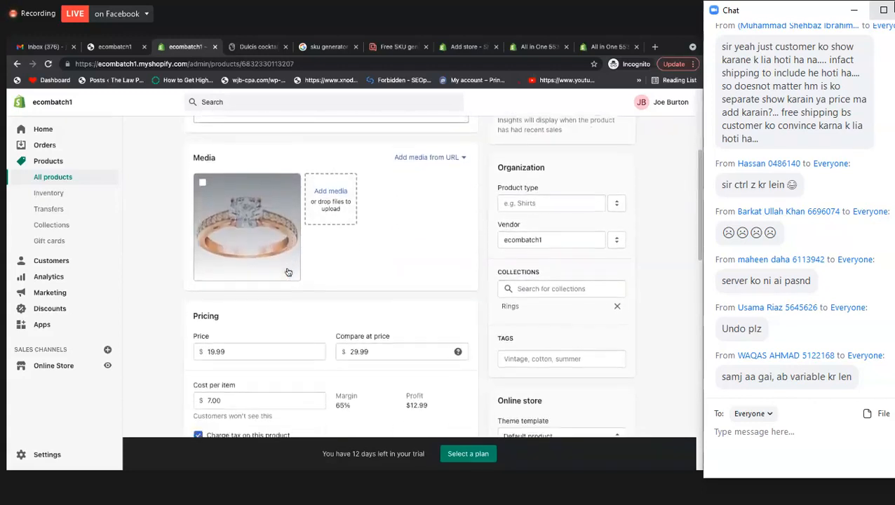
scroll(288, 272, "down", 2)
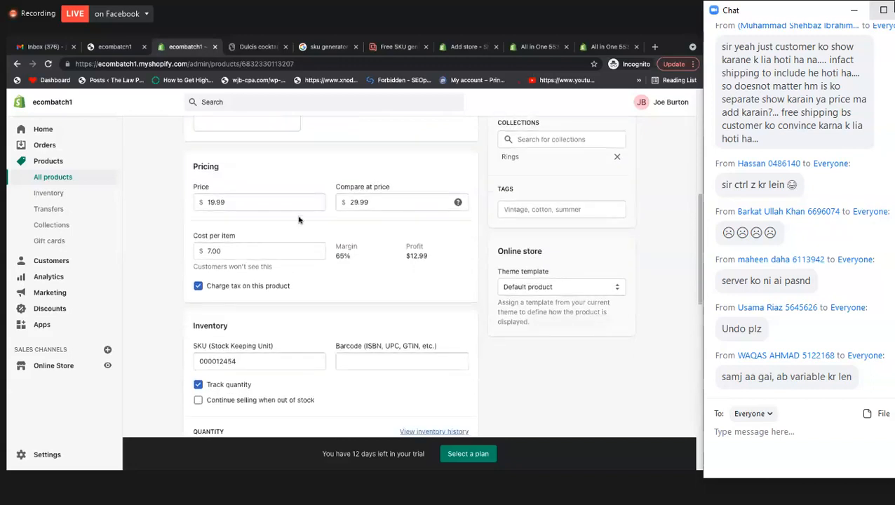
scroll(242, 260, "down", 2)
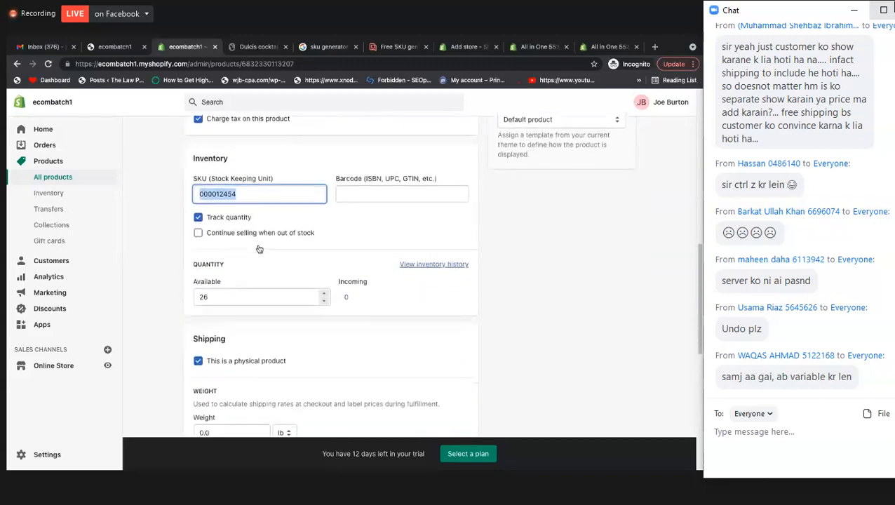
scroll(255, 253, "down", 2)
scroll(321, 219, "down", 3)
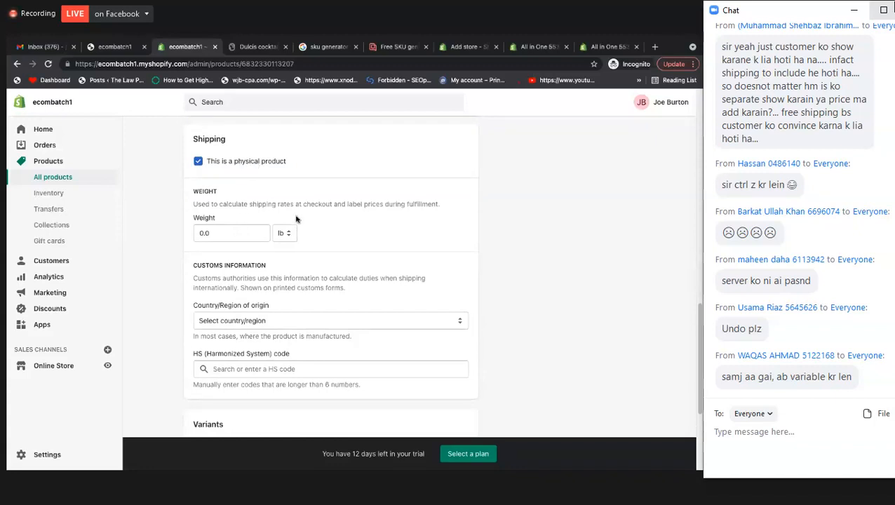
Step: Toggle the ring's physical product option off and back on, and set its shipping weight to 45 g
left_click(198, 162)
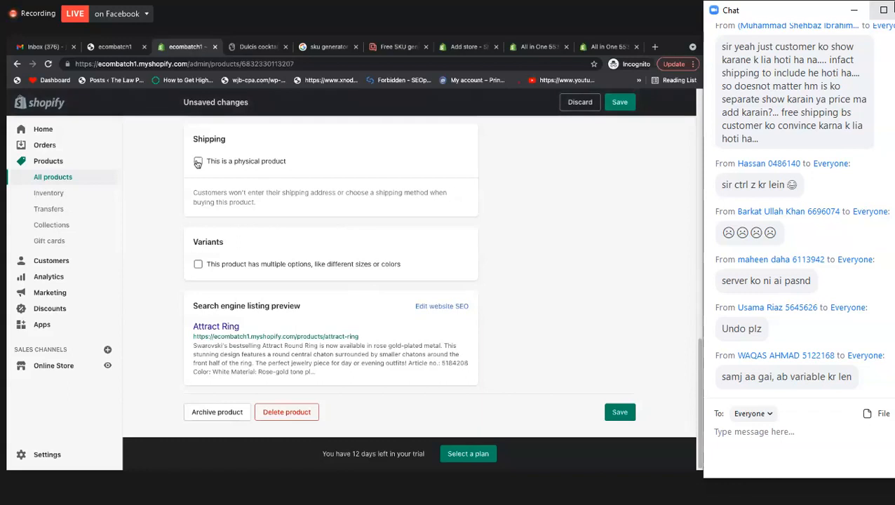
left_click(199, 163)
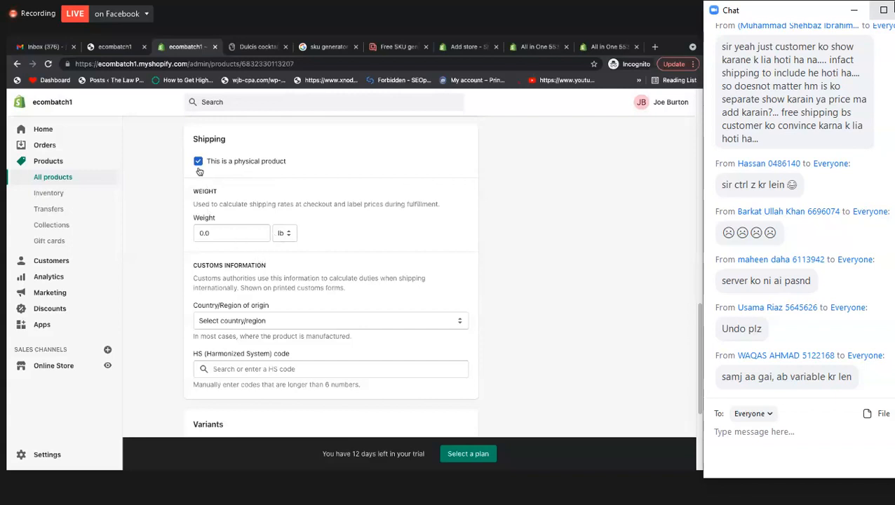
left_click(231, 234)
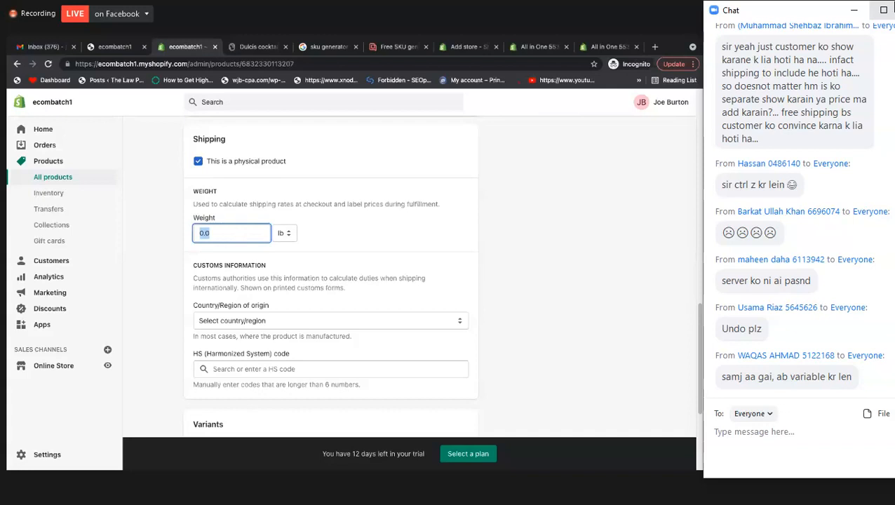
type("45")
left_click(329, 244)
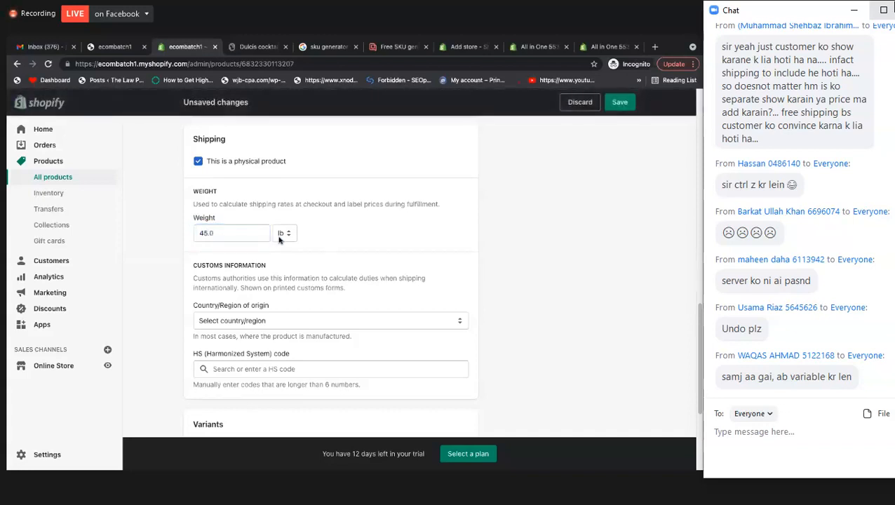
left_click(284, 234)
left_click(285, 271)
Step: Set the ring's country of origin to United States in the customs information
left_click(252, 323)
scroll(270, 361, "down", 20)
scroll(266, 366, "down", 6)
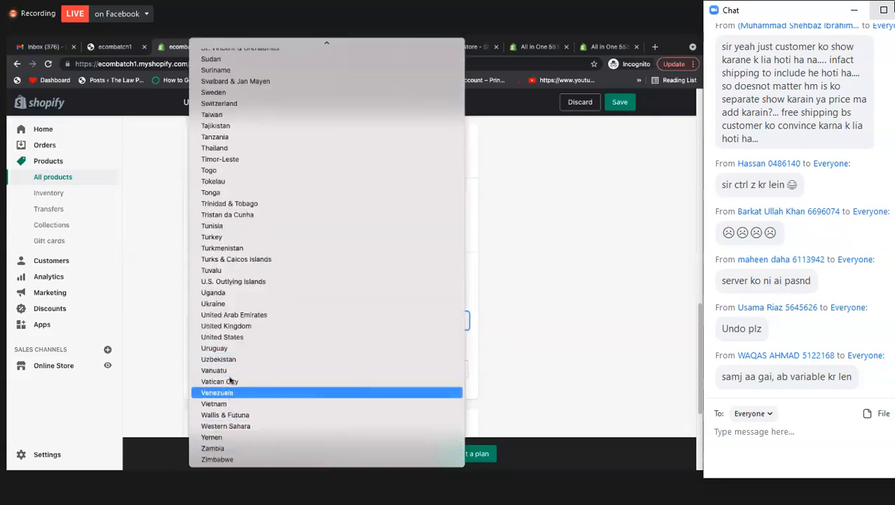
left_click(252, 321)
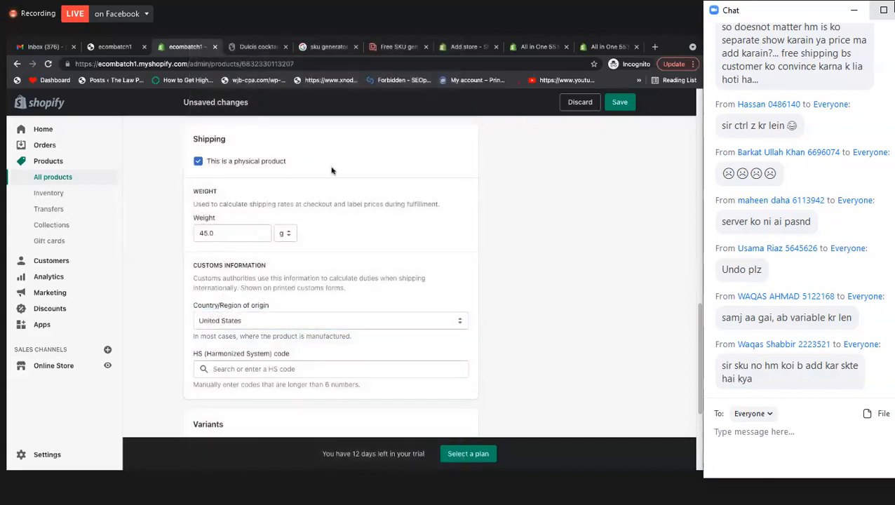
Step: Check the ring's shipping and variants sections, save the product changes and return to its title
scroll(220, 202, "down", 3)
scroll(277, 263, "up", 3)
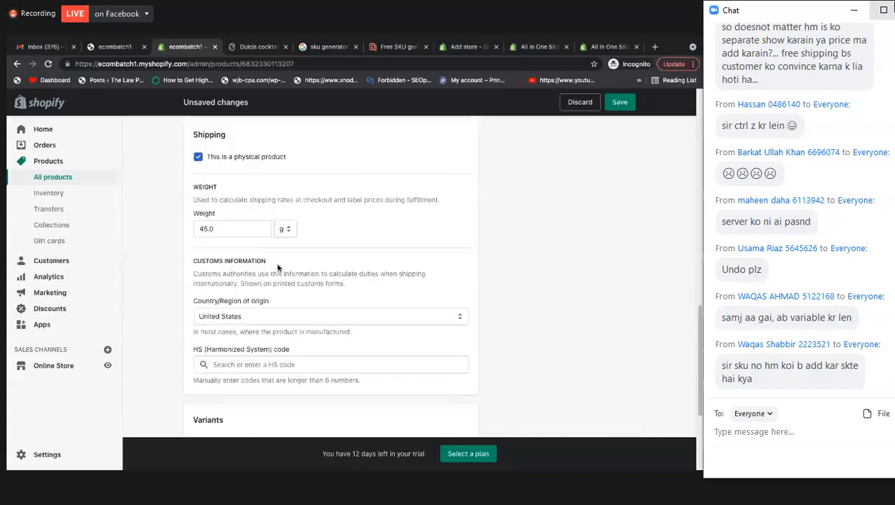
scroll(281, 262, "down", 3)
scroll(299, 254, "up", 1)
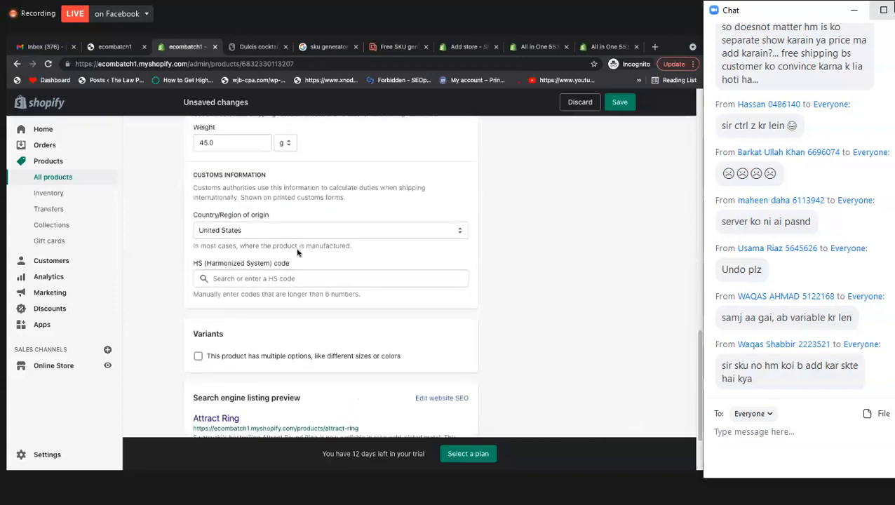
left_click(621, 104)
scroll(401, 238, "up", 10)
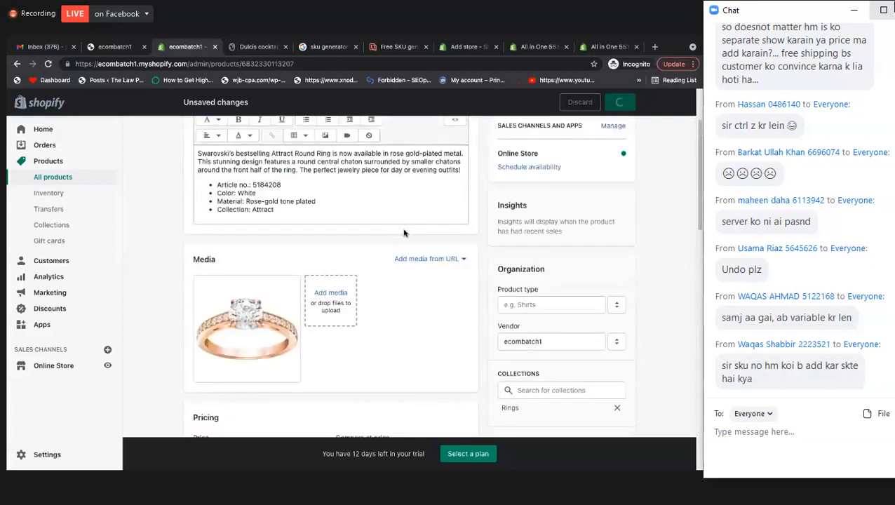
scroll(525, 198, "up", 2)
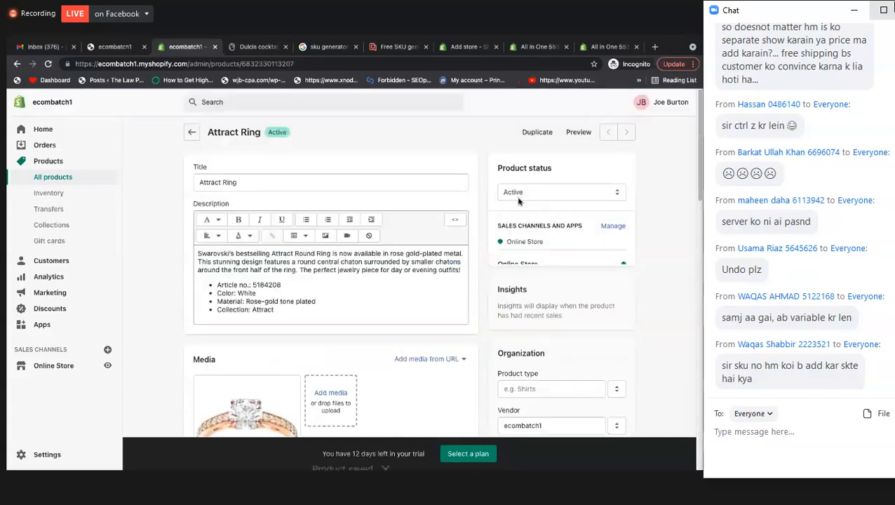
Step: Preview the Attract Ring in the online store and check its title, sale price and compare-at price
left_click(579, 134)
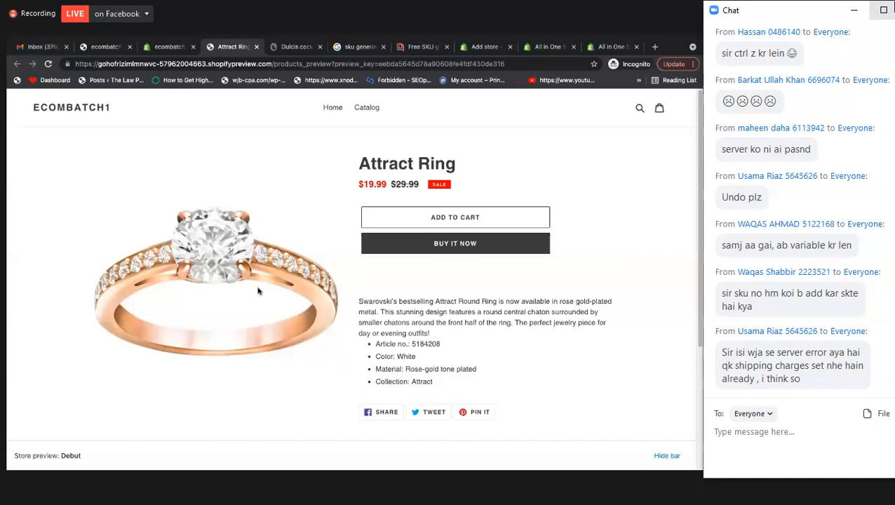
triple_click(383, 165)
left_click(385, 182)
triple_click(385, 184)
double_click(383, 185)
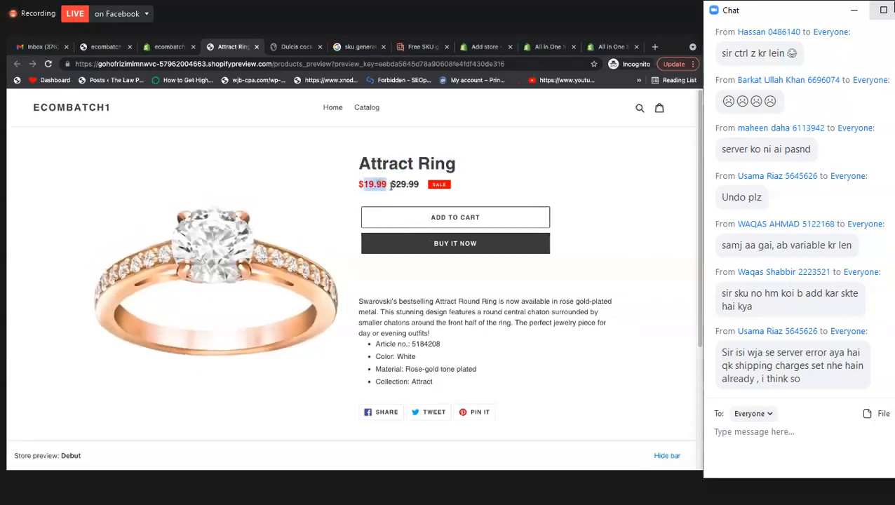
triple_click(404, 186)
Step: Examine the rest of the ring's store page, including the purchase options, description, product image and footer
scroll(428, 210, "down", 1)
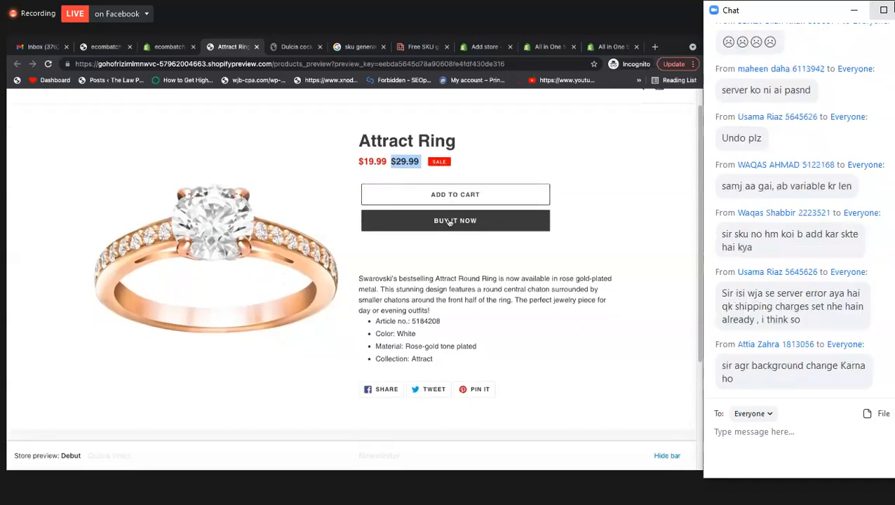
scroll(440, 233, "down", 3)
left_click_drag(358, 174, 456, 254)
left_click(458, 255)
scroll(458, 255, "up", 4)
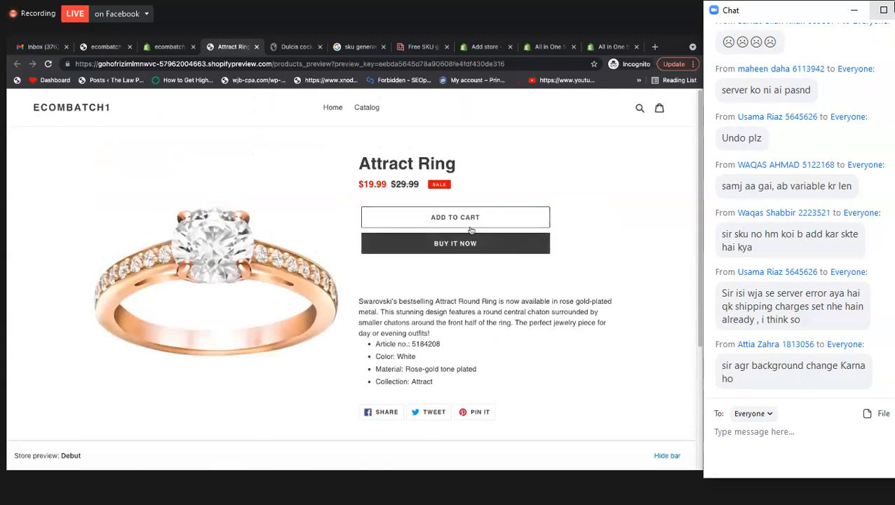
scroll(236, 224, "down", 1)
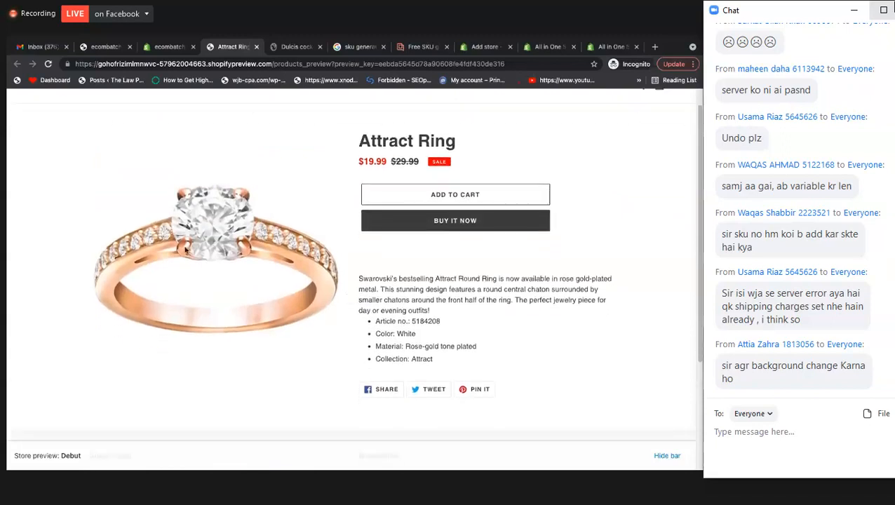
scroll(132, 342, "down", 2)
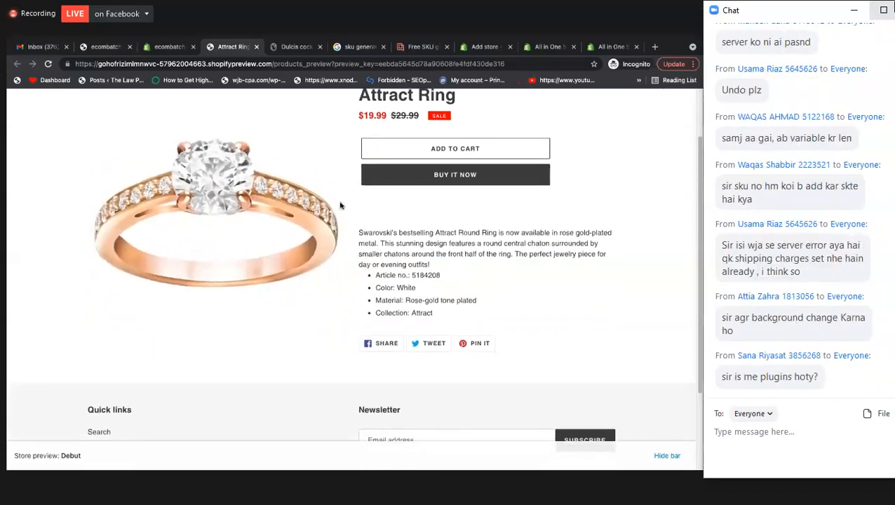
scroll(334, 176, "up", 1)
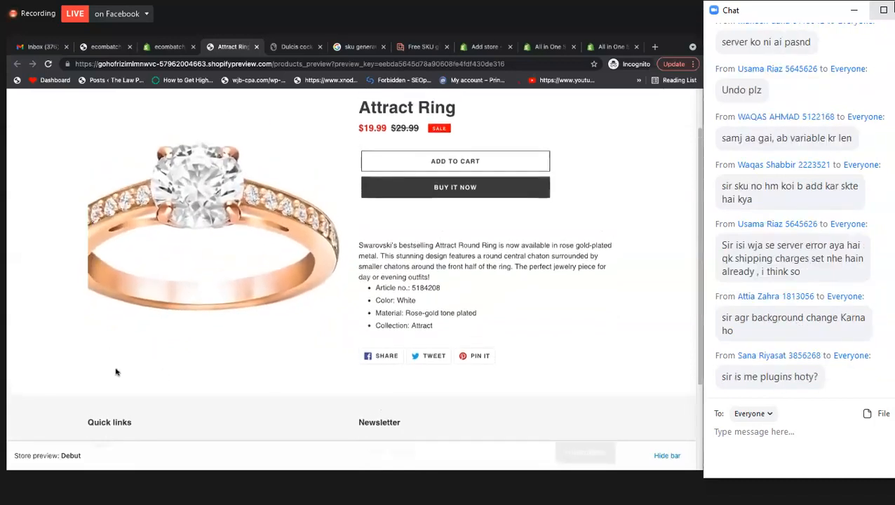
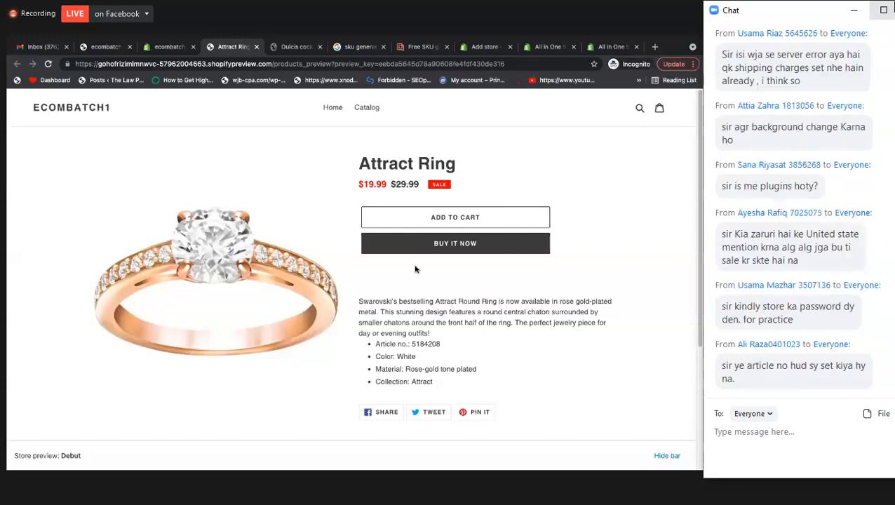
Step: Compare the Attract Ring's description in the store preview with the description and media in its admin product page
left_click_drag(380, 345, 358, 298)
left_click(358, 298)
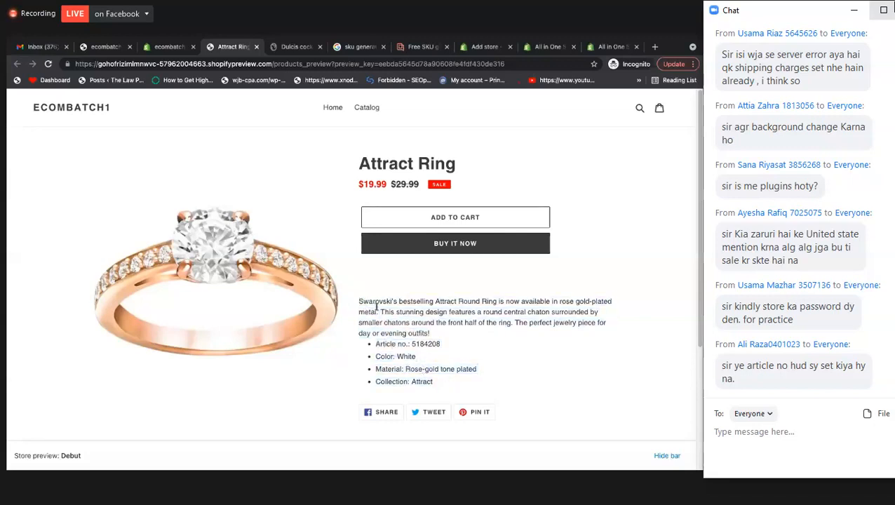
double_click(416, 343)
left_click(174, 47)
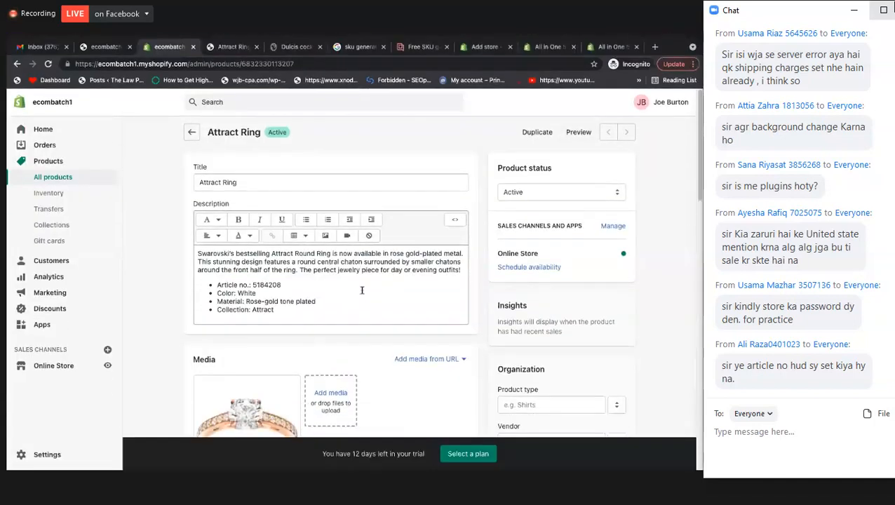
scroll(363, 291, "down", 1)
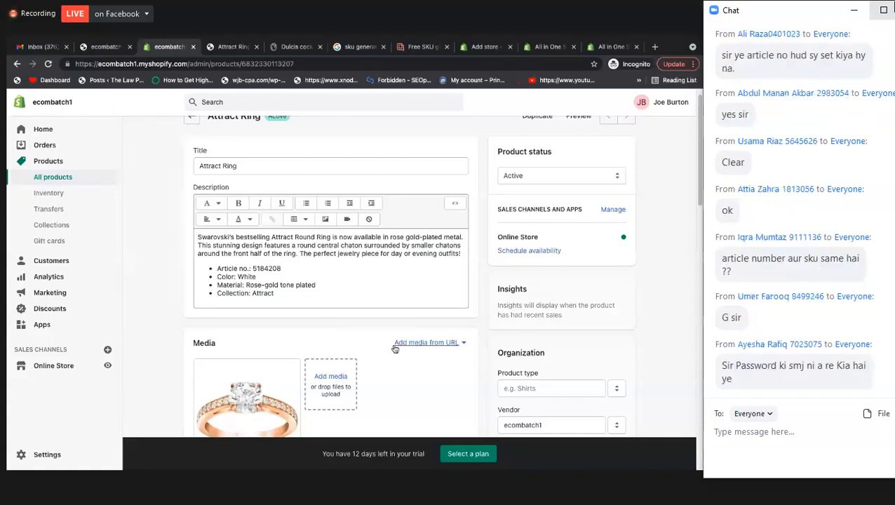
scroll(395, 348, "down", 1)
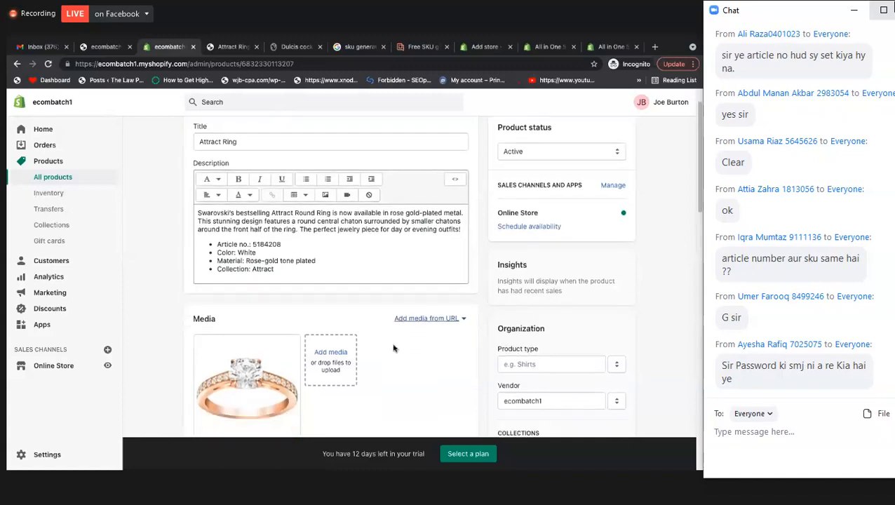
scroll(394, 349, "down", 1)
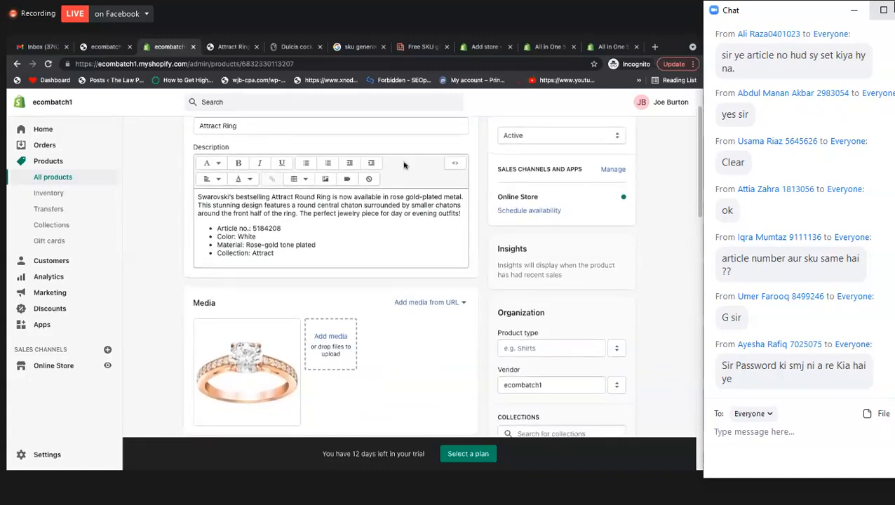
Step: Review the Attract Ring's storefront preview down to the footer, and check its product status in the admin
left_click(224, 46)
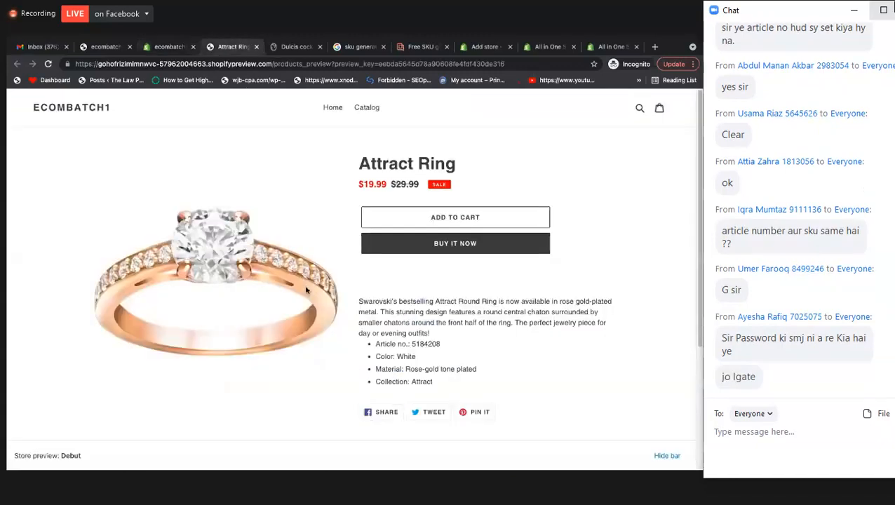
scroll(306, 290, "down", 1)
scroll(306, 290, "down", 1)
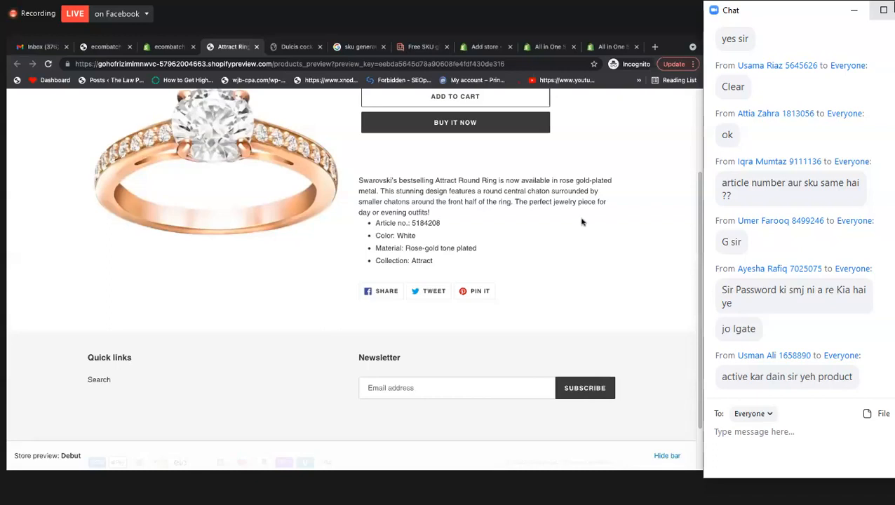
scroll(433, 200, "up", 3)
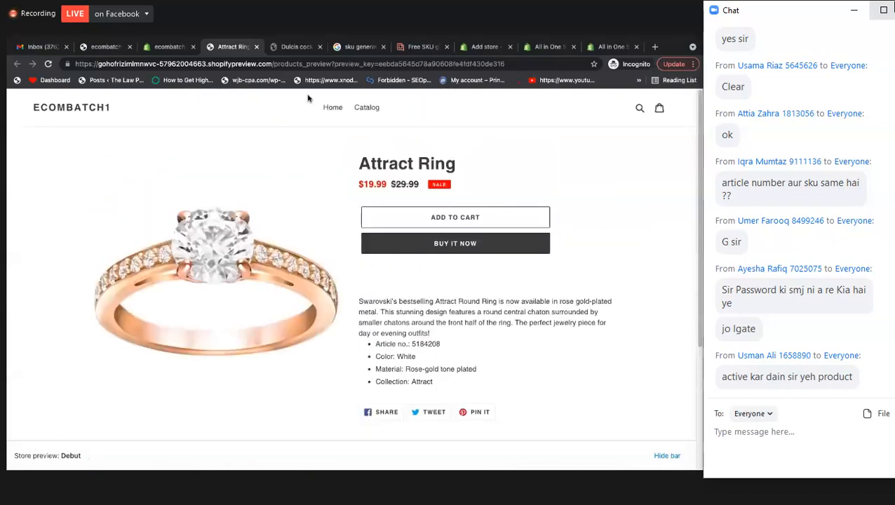
left_click(170, 46)
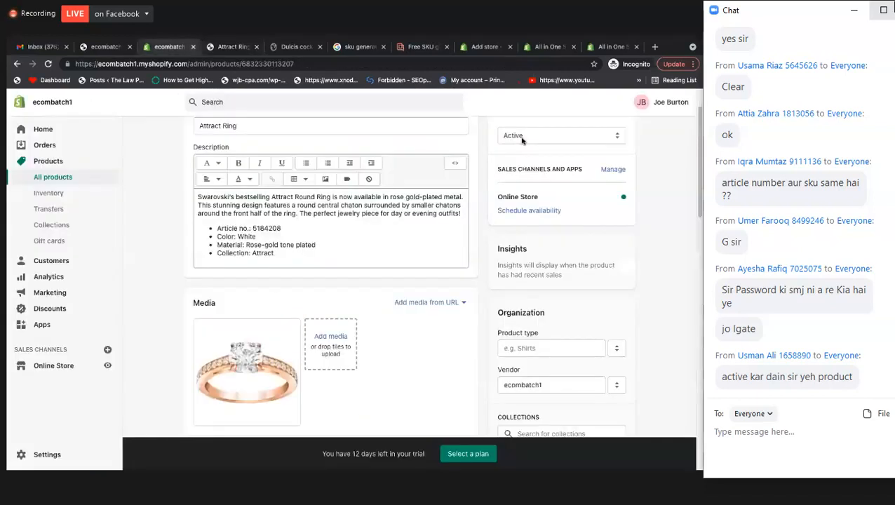
left_click(528, 136)
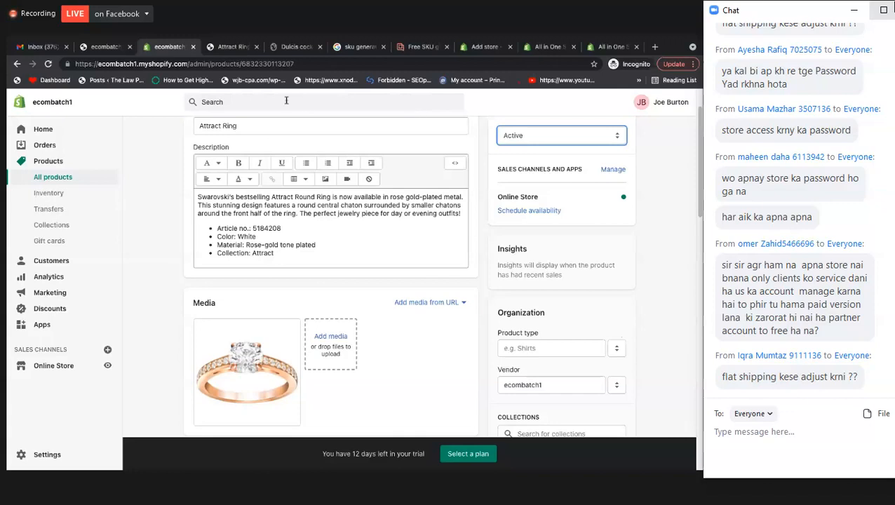
left_click(105, 47)
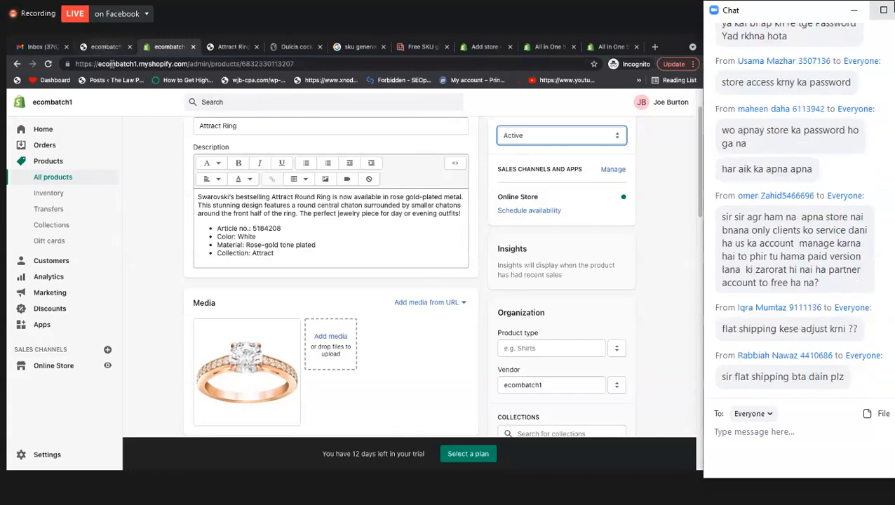
left_click(170, 47)
left_click(241, 47)
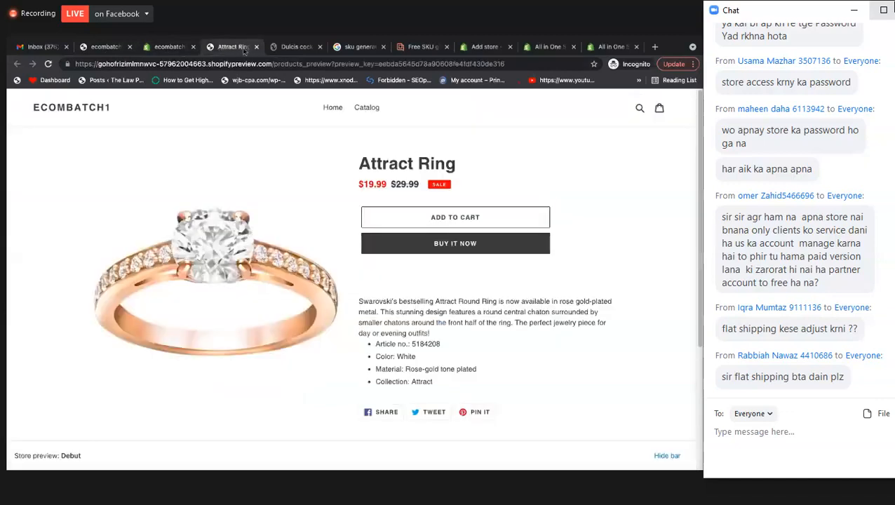
left_click(181, 47)
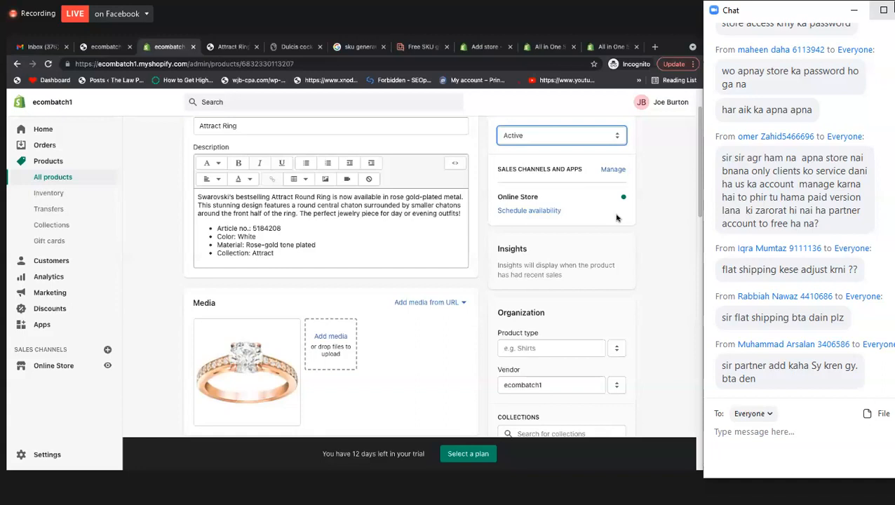
Step: Examine the Attract Ring's product details in the admin, including description, media, pricing, vendor and collection
scroll(477, 262, "down", 5)
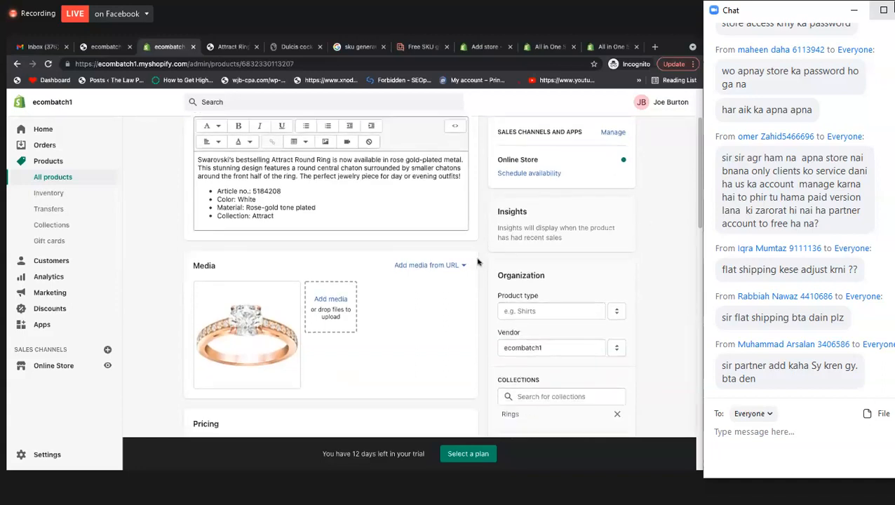
scroll(306, 281, "down", 7)
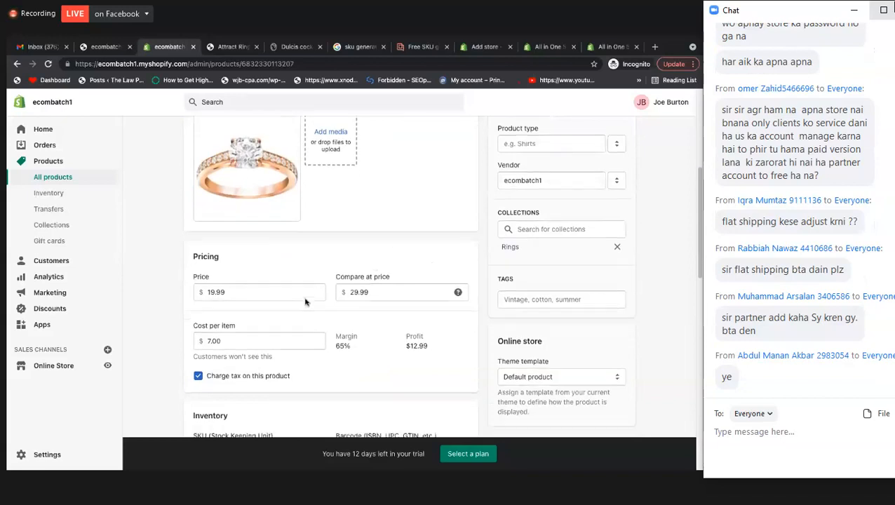
scroll(305, 302, "up", 12)
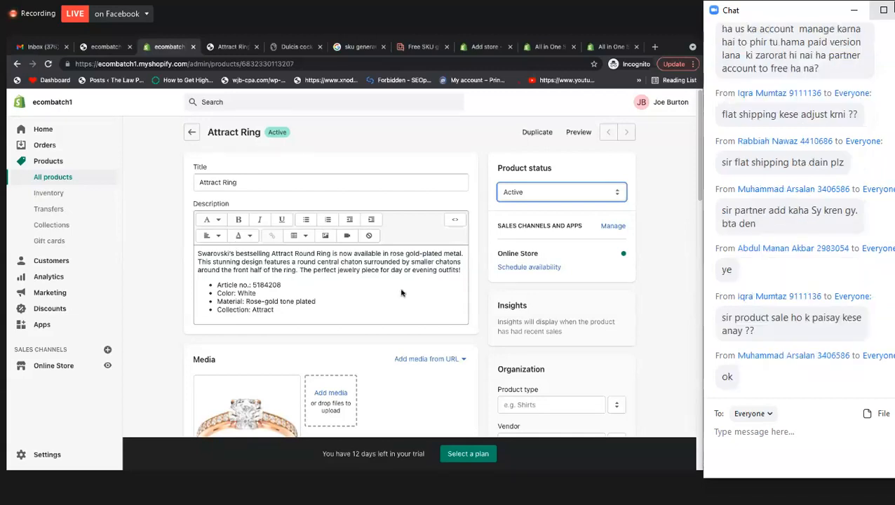
scroll(402, 292, "down", 2)
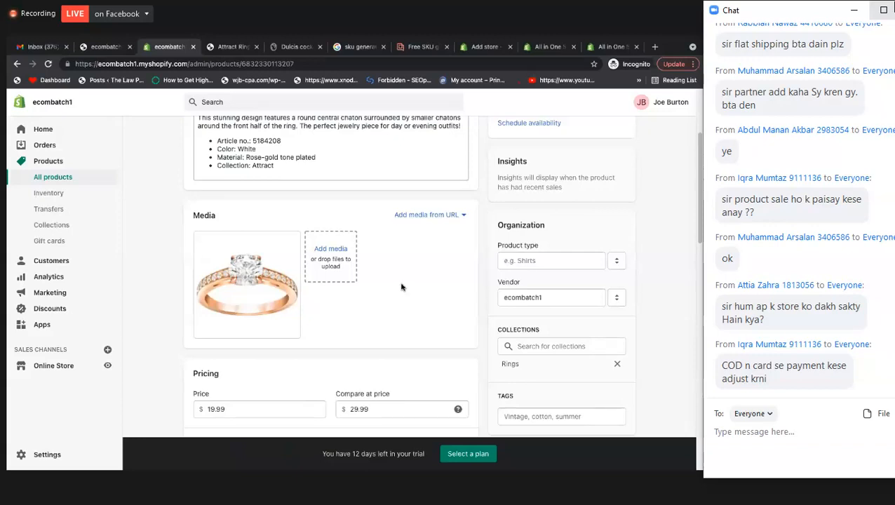
scroll(402, 286, "down", 2)
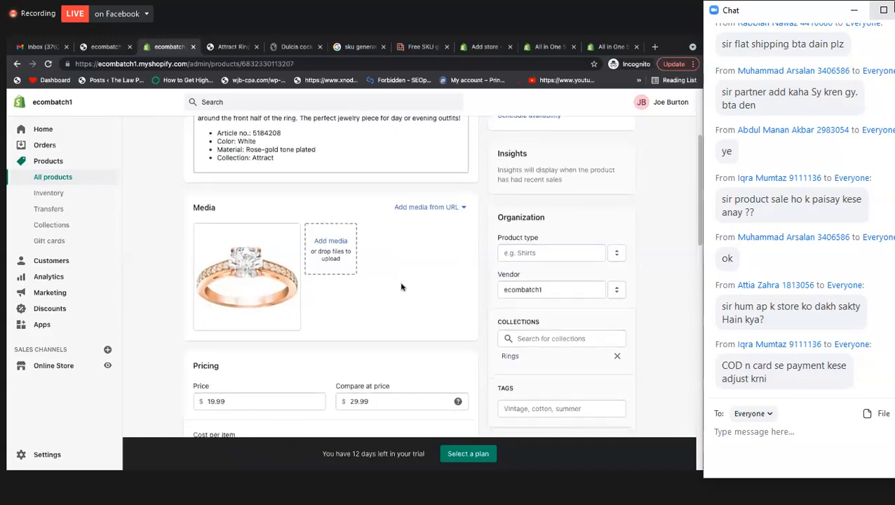
scroll(402, 286, "down", 1)
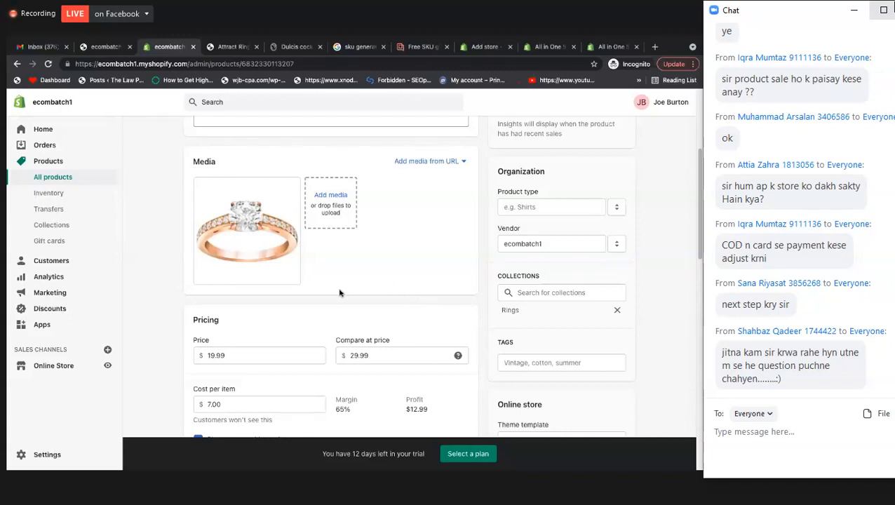
scroll(337, 292, "down", 1)
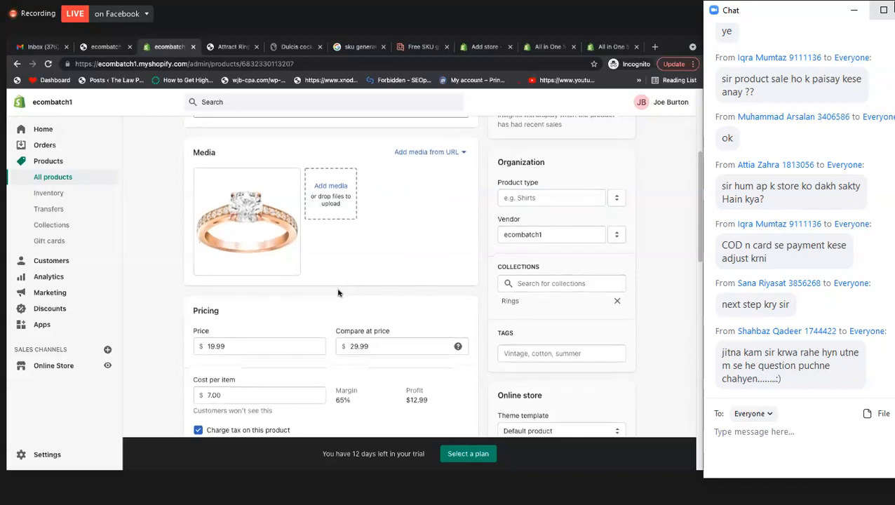
scroll(337, 293, "down", 2)
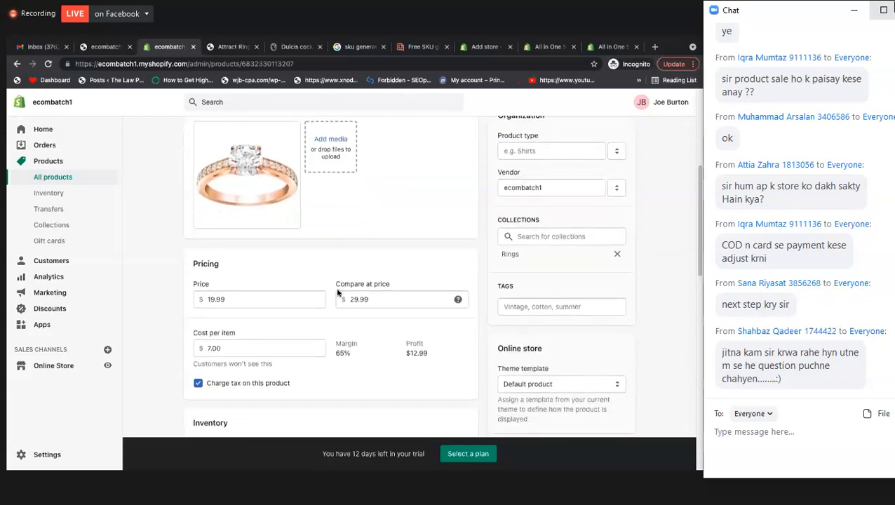
scroll(338, 292, "up", 1)
scroll(337, 293, "up", 1)
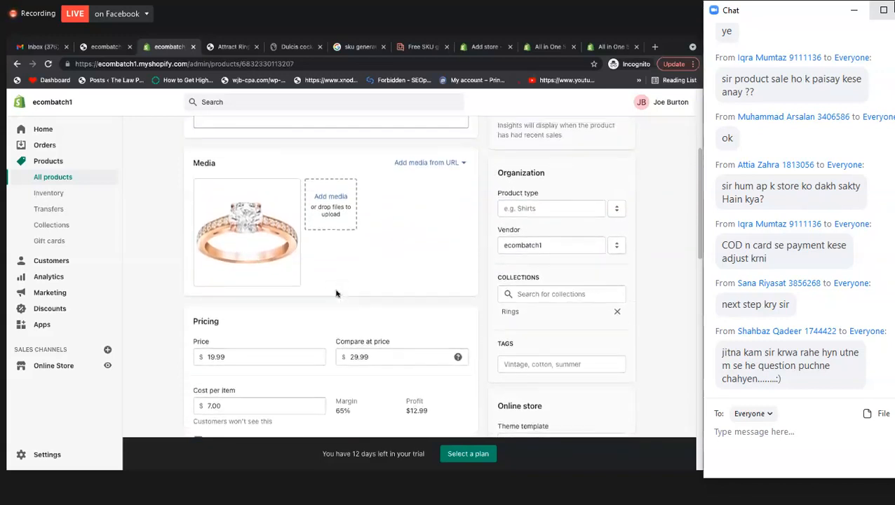
scroll(336, 294, "up", 1)
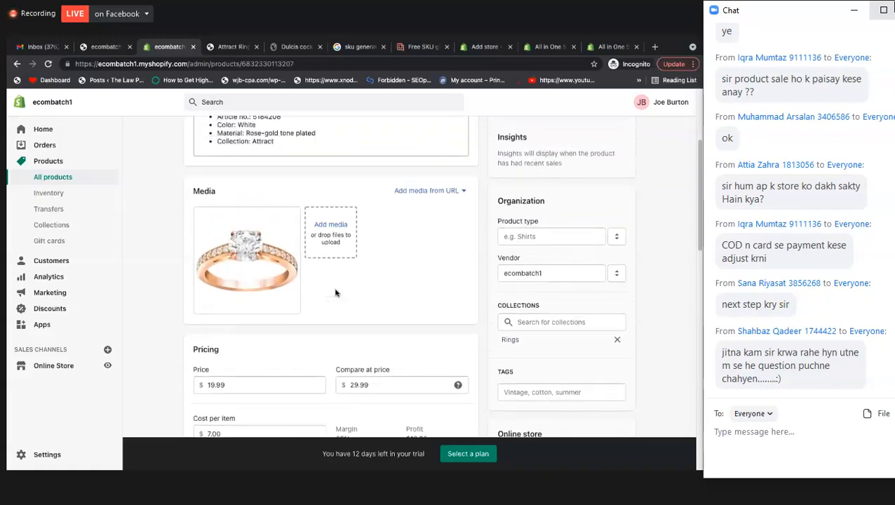
mouse_move(389, 468)
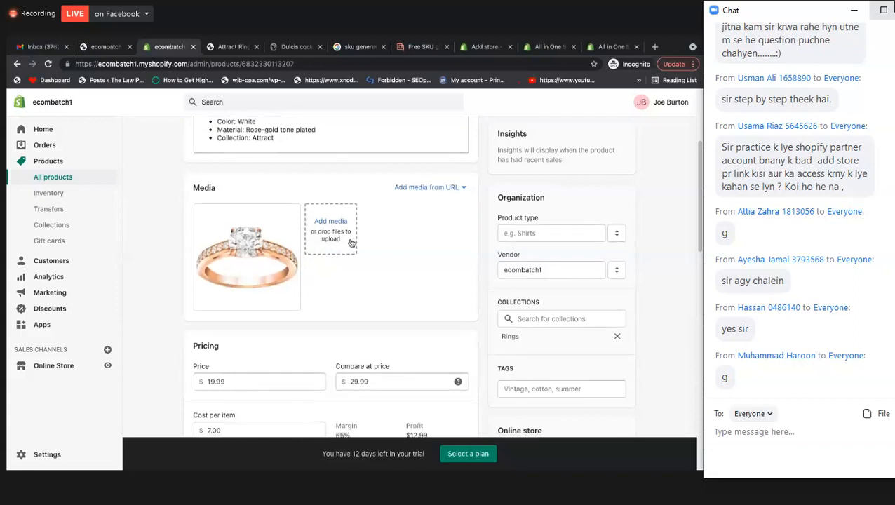
scroll(351, 246, "down", 15)
scroll(357, 261, "down", 2)
scroll(304, 261, "up", 15)
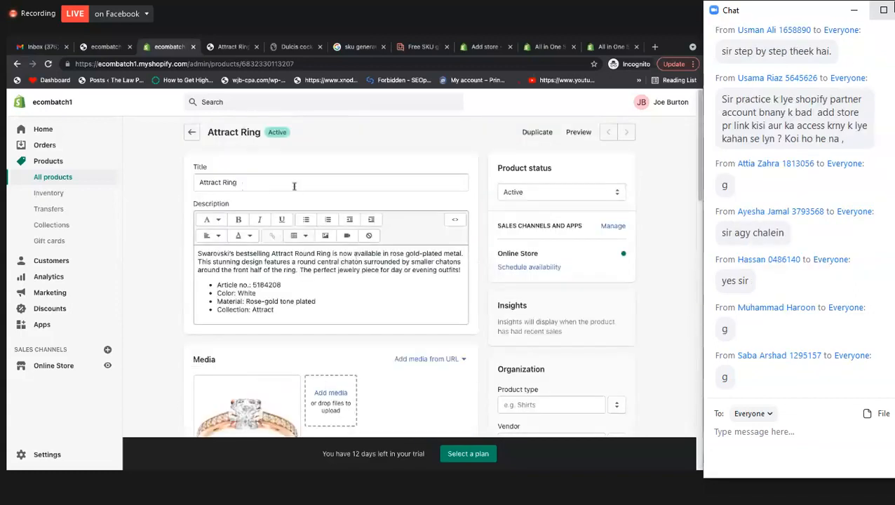
Step: Start a new product from the product list and switch to the Swarovski page of the Dulcis cocktail ring
left_click(58, 178)
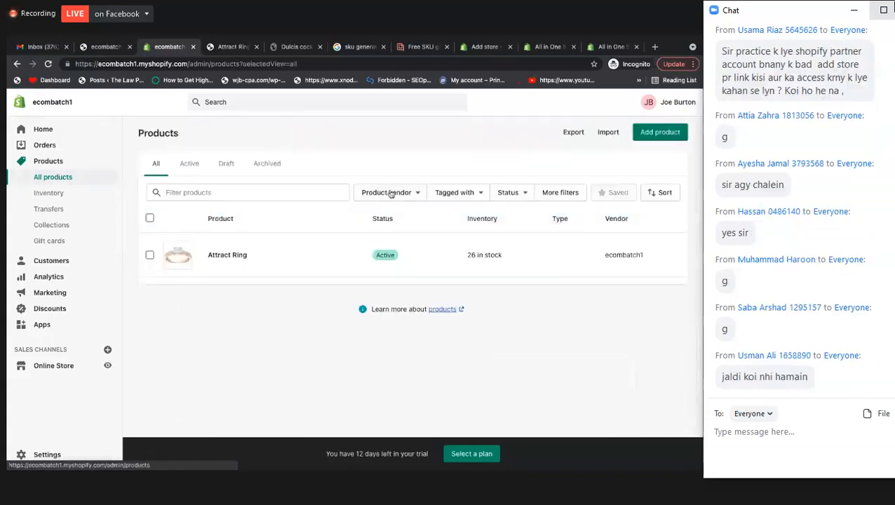
left_click(652, 137)
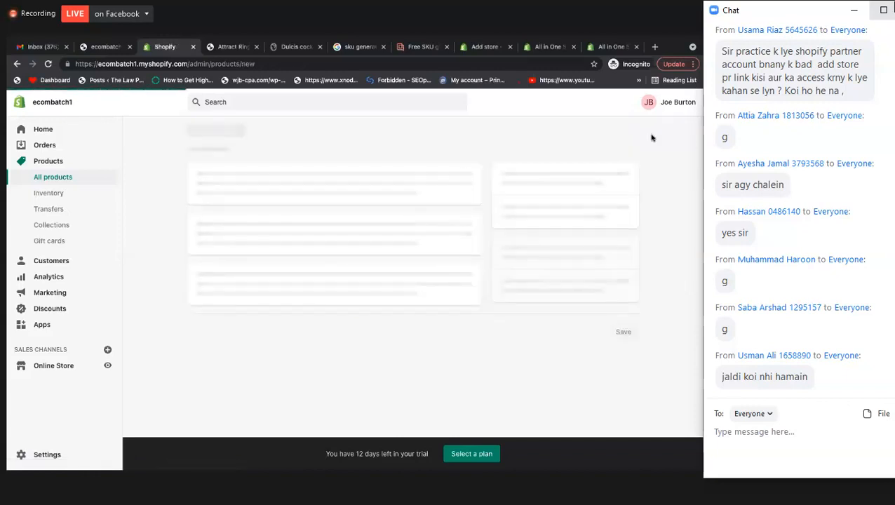
left_click(249, 51)
left_click(275, 47)
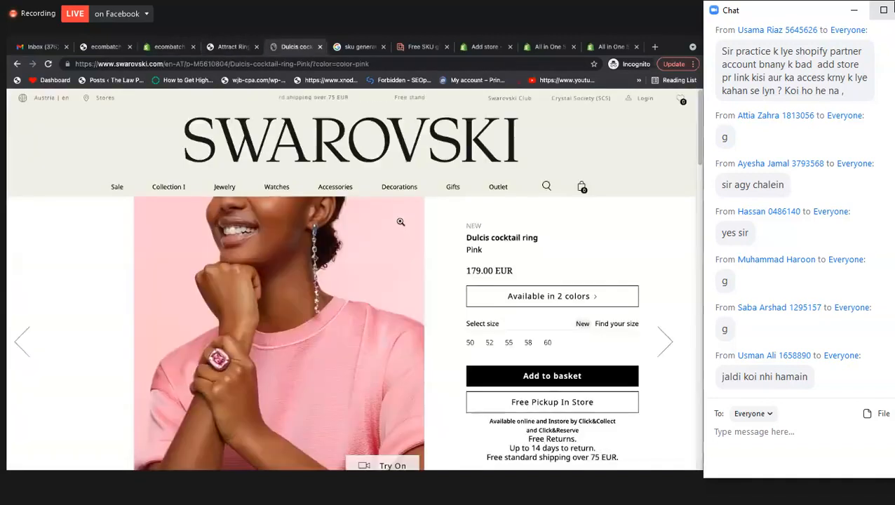
Step: Save the main image of the pink Dulcis cocktail ring to Downloads as a JPEG named 1
scroll(400, 222, "down", 3)
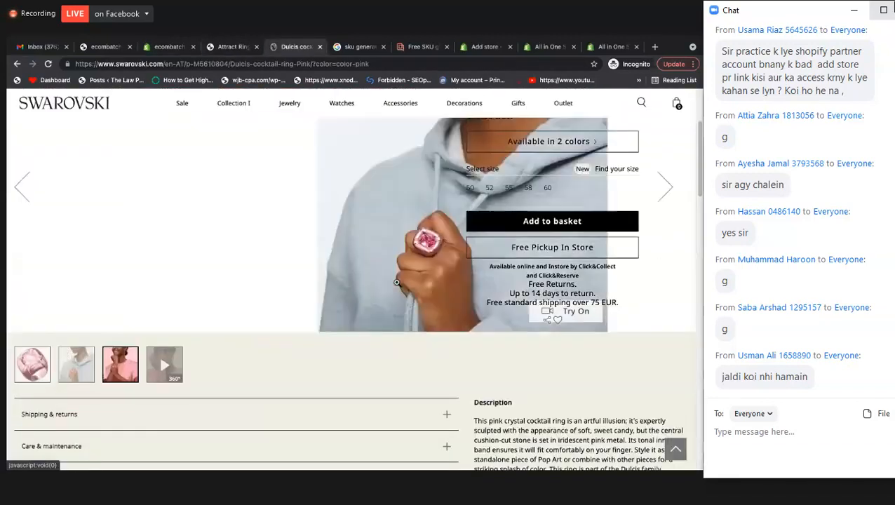
scroll(365, 271, "up", 3)
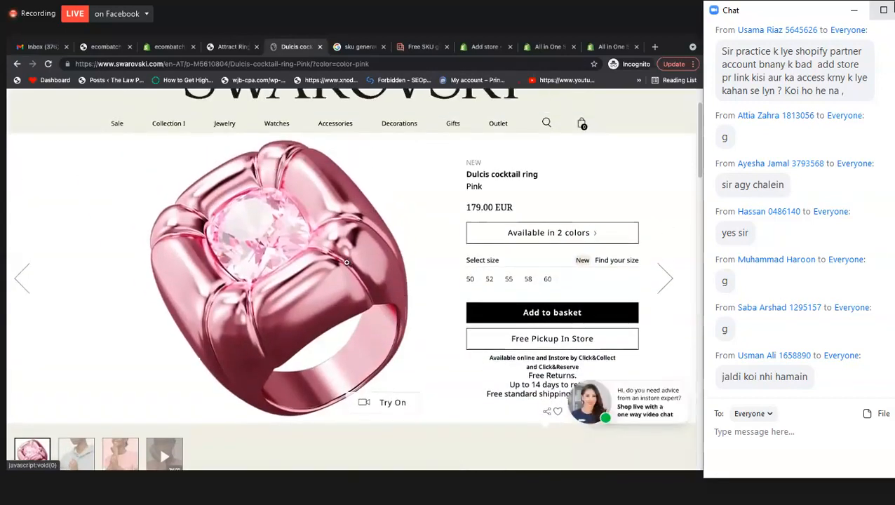
right_click(346, 262)
left_click(373, 341)
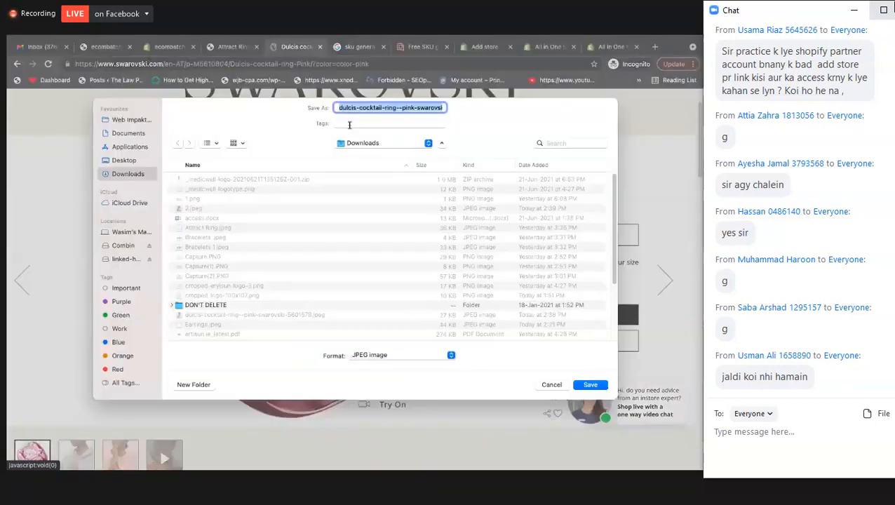
type("1")
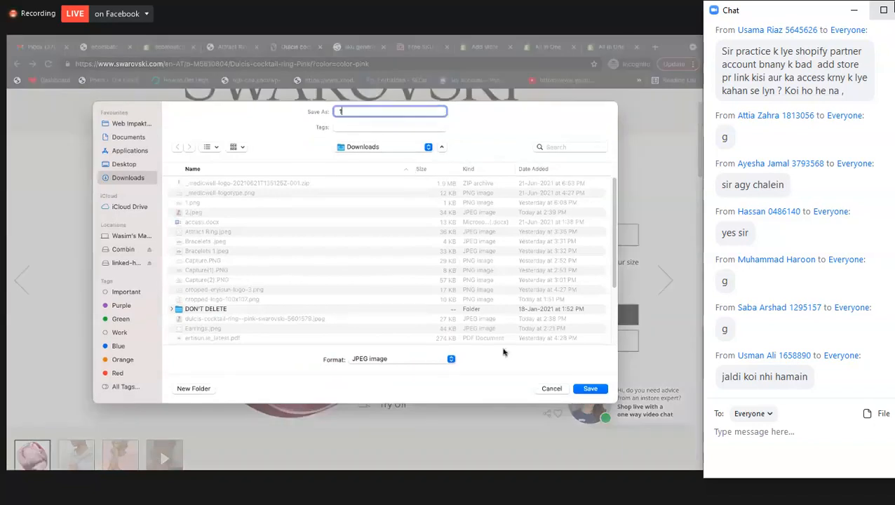
left_click(591, 390)
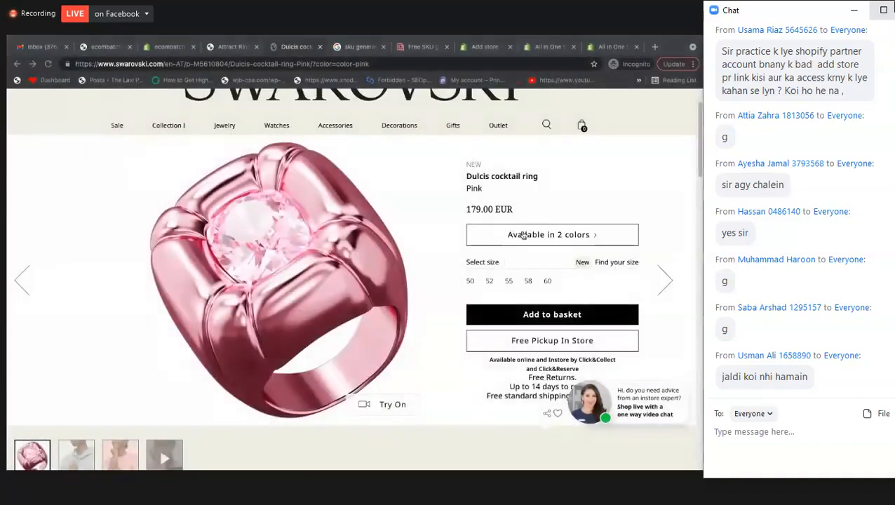
Step: Switch the Dulcis cocktail ring to the green color and save its main image to Downloads as a WebP file named 1.1
left_click(525, 236)
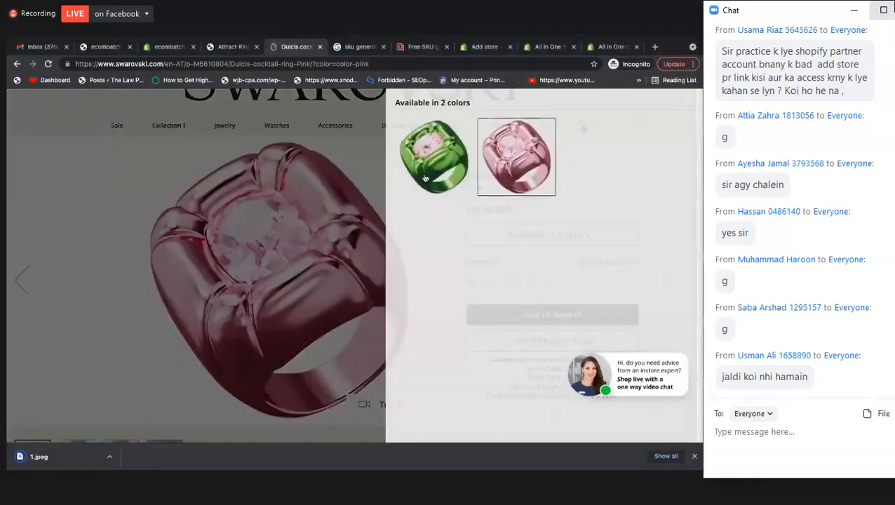
left_click(426, 178)
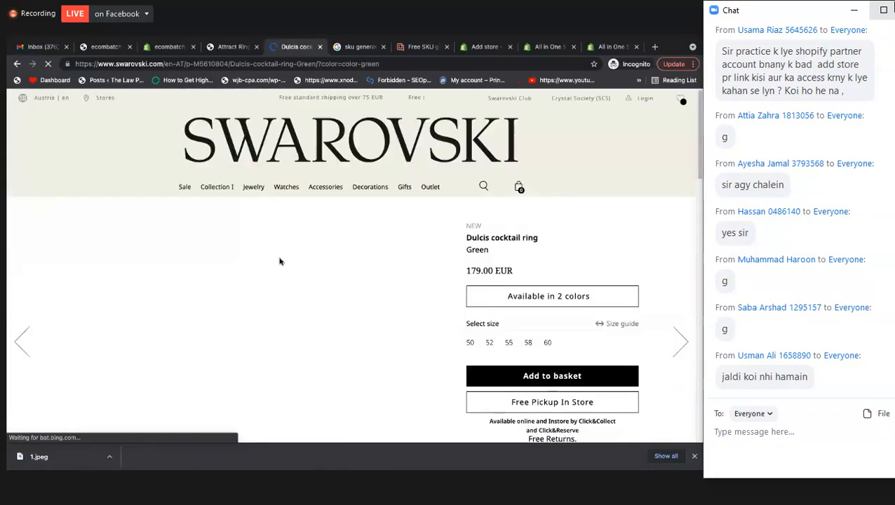
right_click(303, 332)
left_click(303, 340)
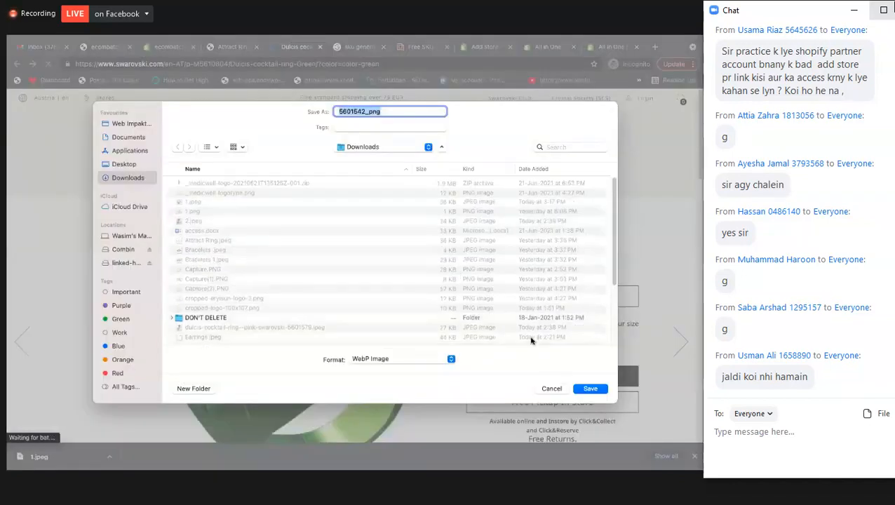
type("2")
key("BackSpace")
type("1.2")
key("BackSpace")
type("1")
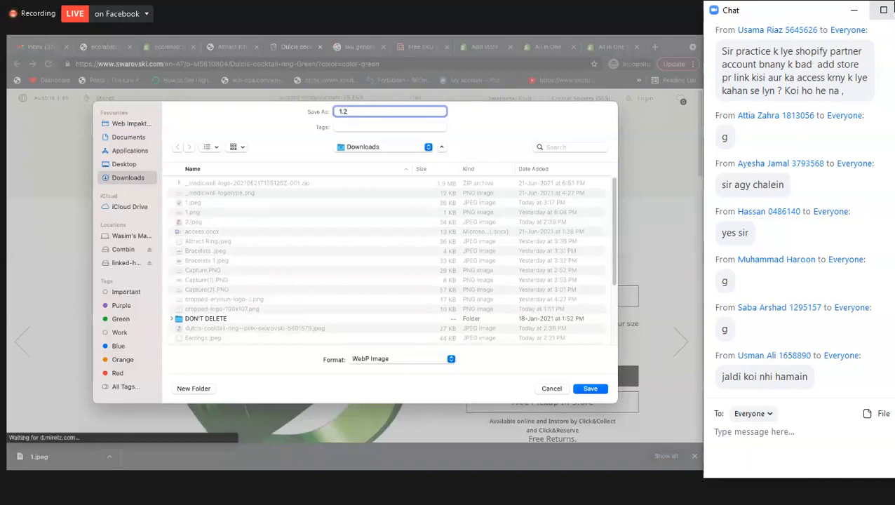
key("Return")
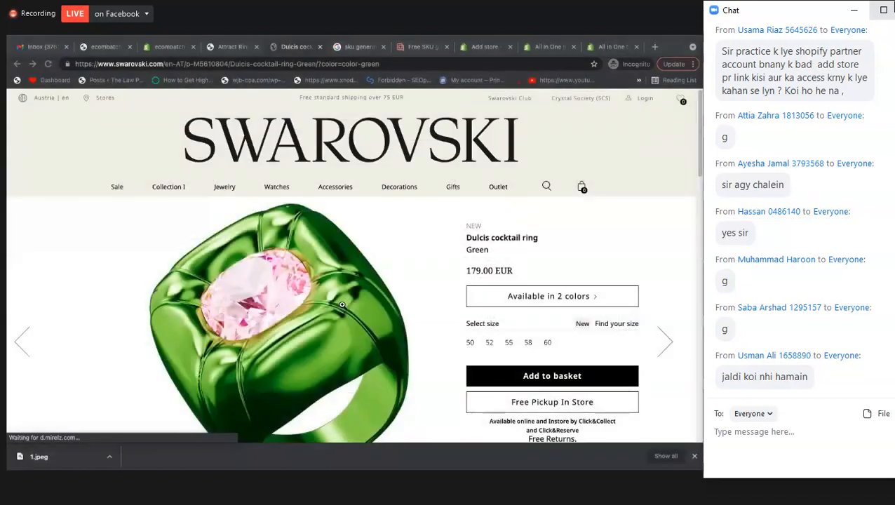
Step: Save the green Dulcis cocktail ring image to Downloads as a JPEG named 2.2
scroll(339, 208, "down", 2)
right_click(341, 208)
left_click(367, 288)
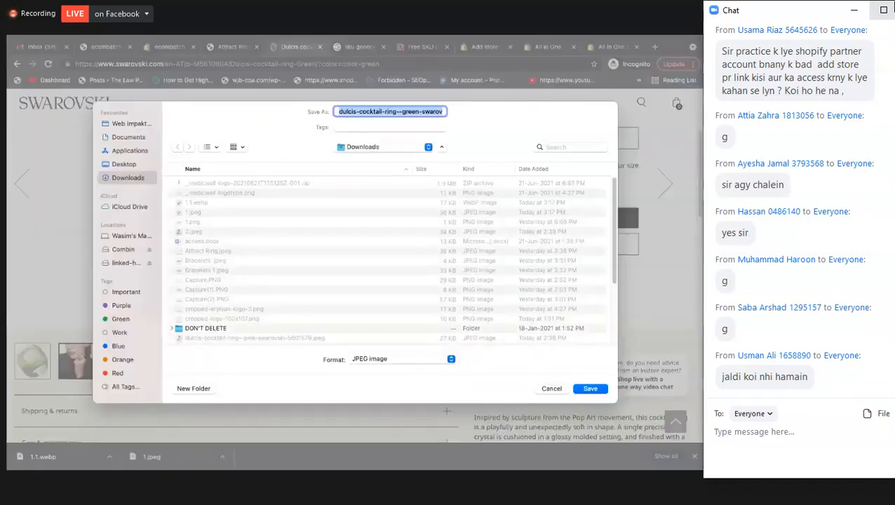
type("2.2")
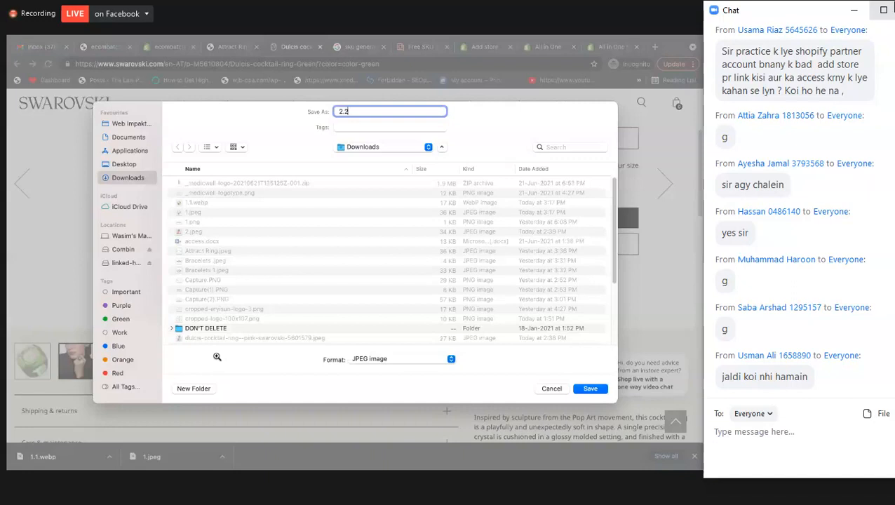
key("Return")
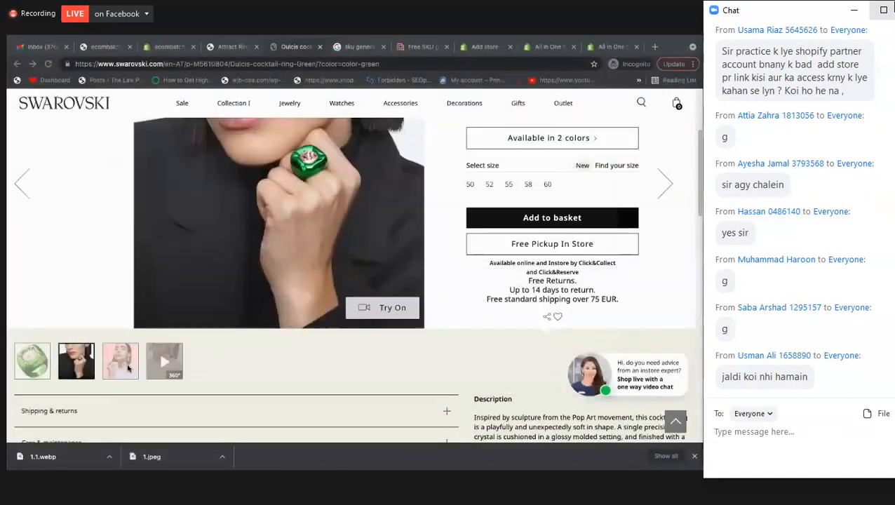
Step: Display the third gallery photo, the model wearing the green ring against a pink background, and save it to Downloads as a JPEG named 2.3
scroll(124, 368, "down", 1)
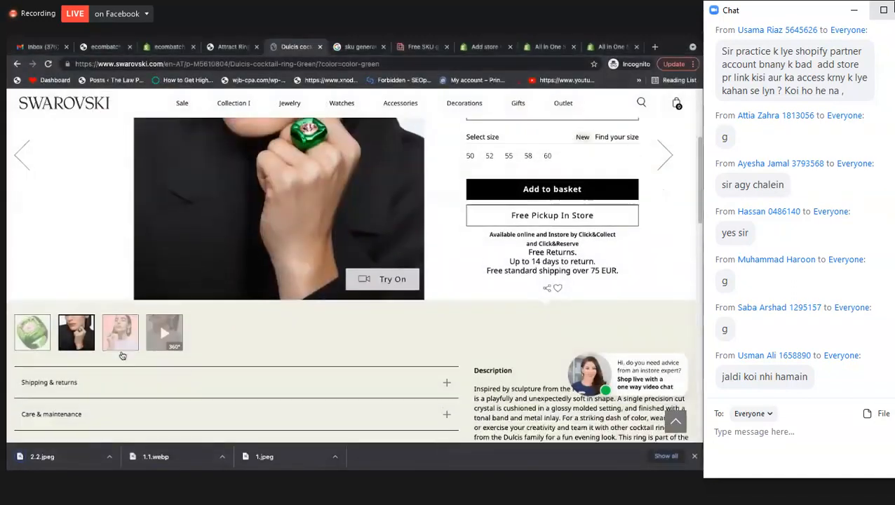
left_click(120, 336)
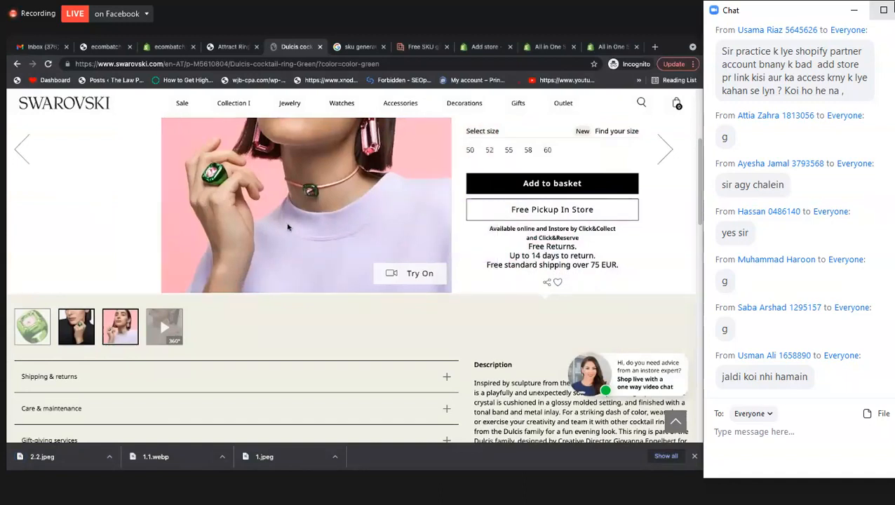
scroll(289, 230, "up", 1)
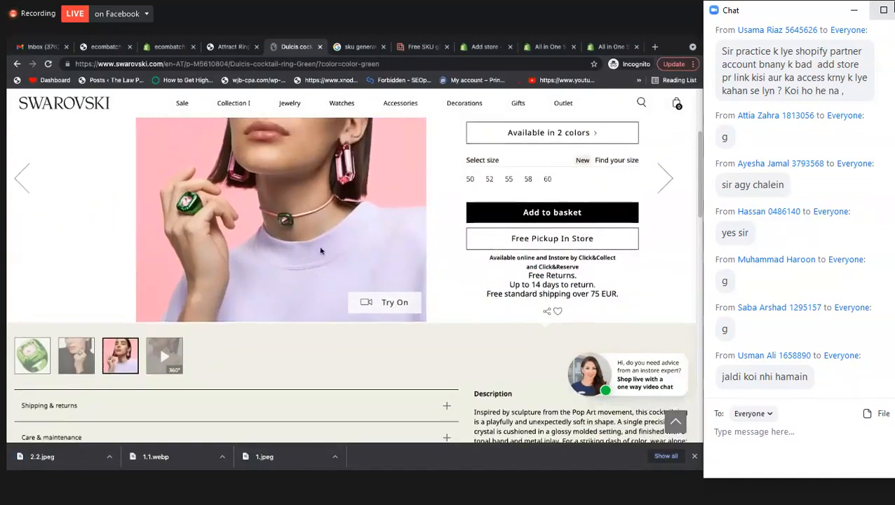
scroll(317, 253, "up", 3)
right_click(306, 275)
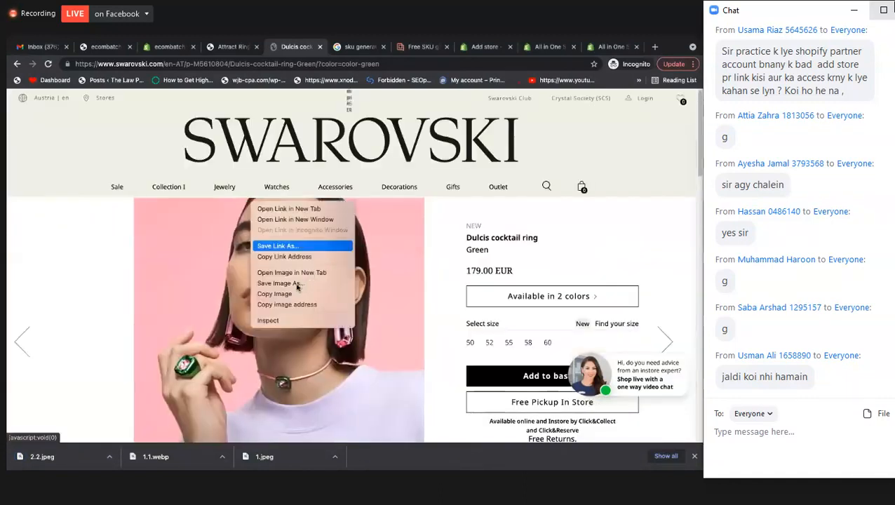
left_click(379, 285)
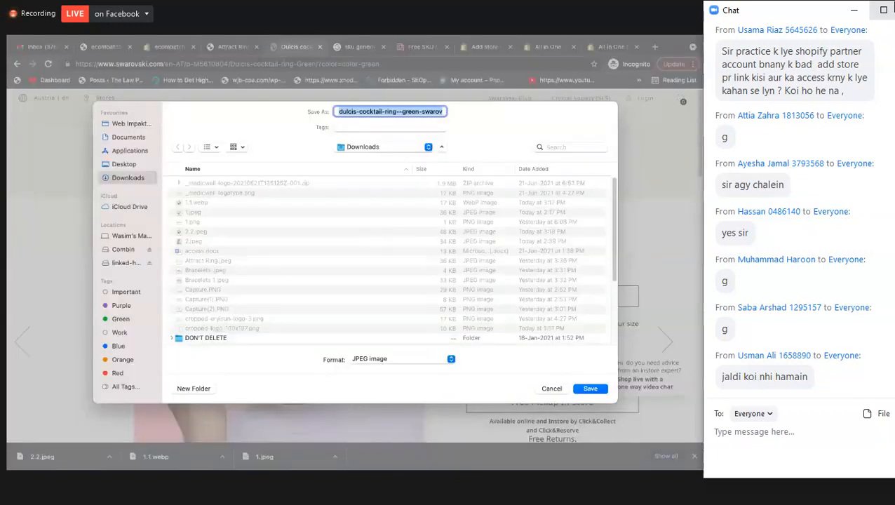
type("2.3")
key("Return")
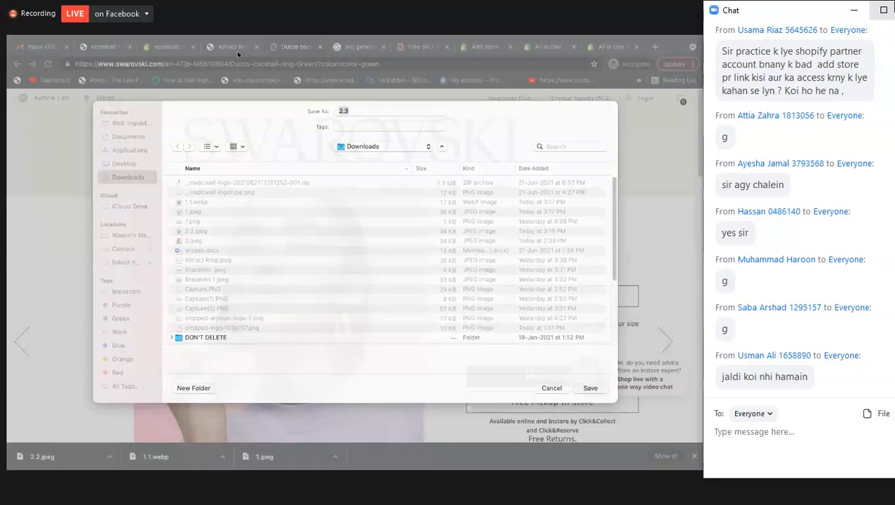
Step: Open 2.3.jpeg in Preview, resize it to 500 × 500 pixels, and save and close the image
left_click(228, 45)
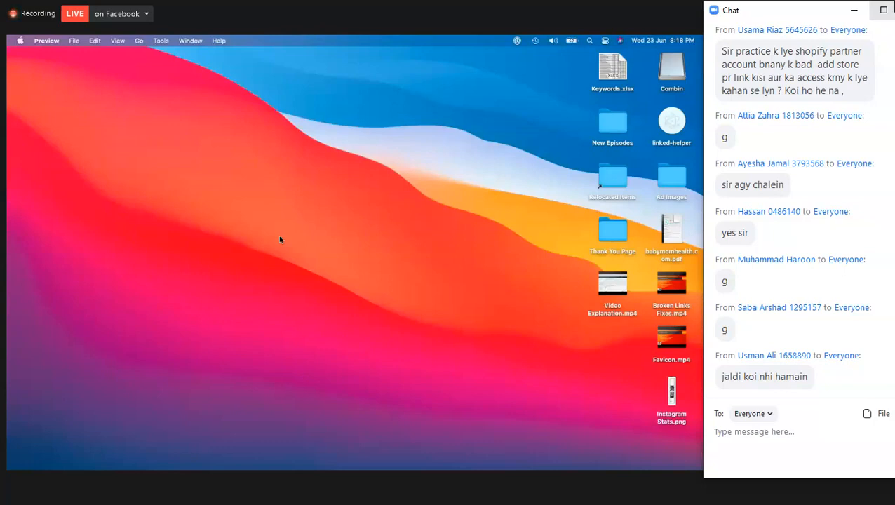
left_click(162, 41)
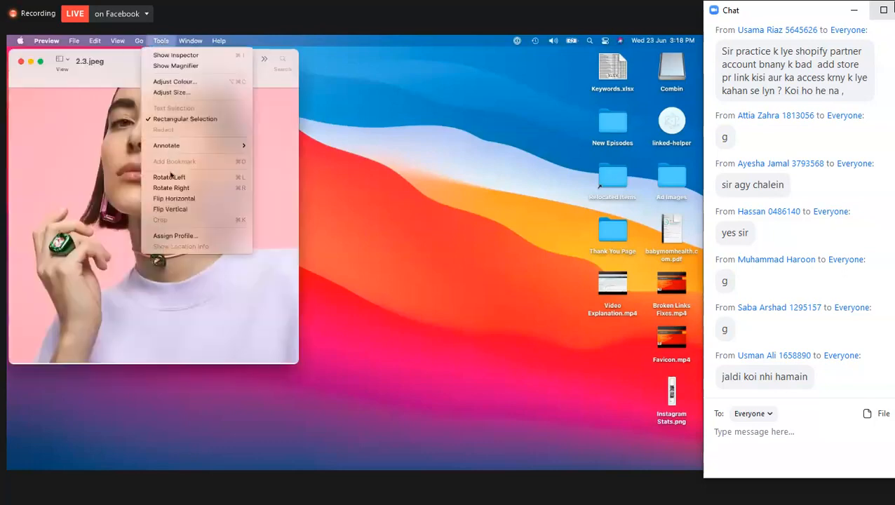
left_click(161, 95)
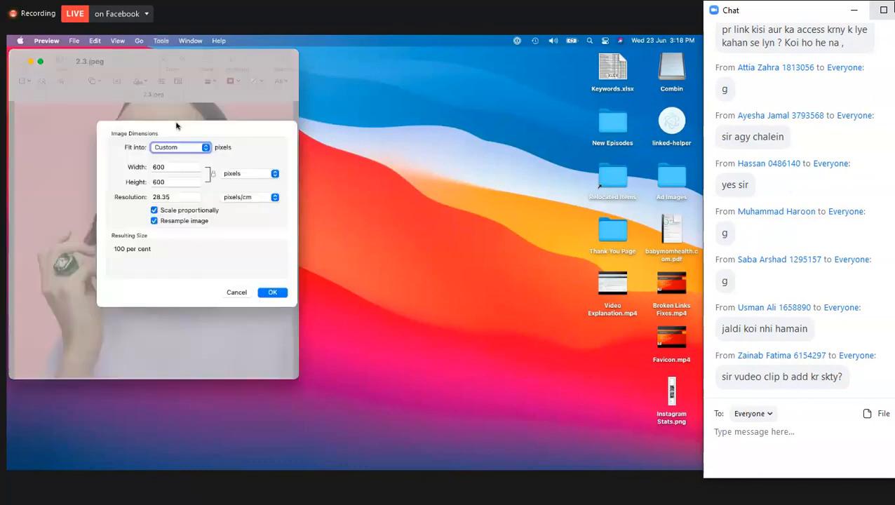
double_click(167, 168)
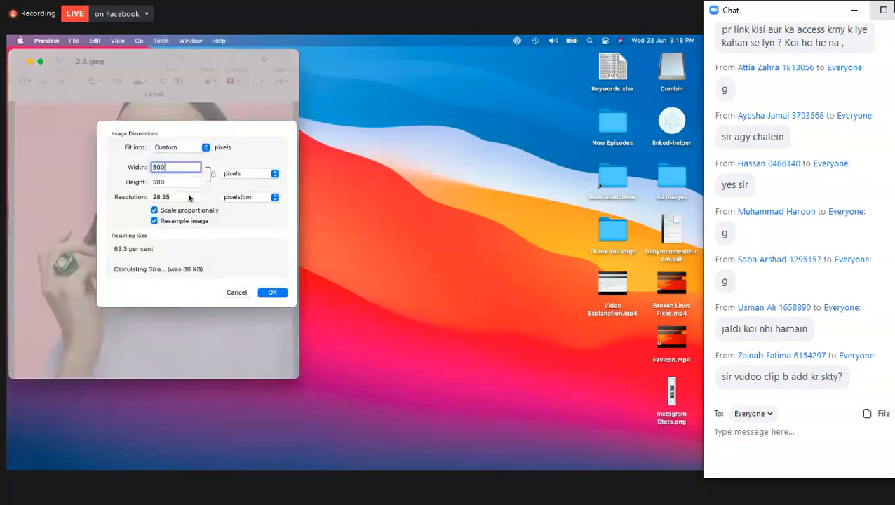
left_click(273, 293)
left_click(73, 40)
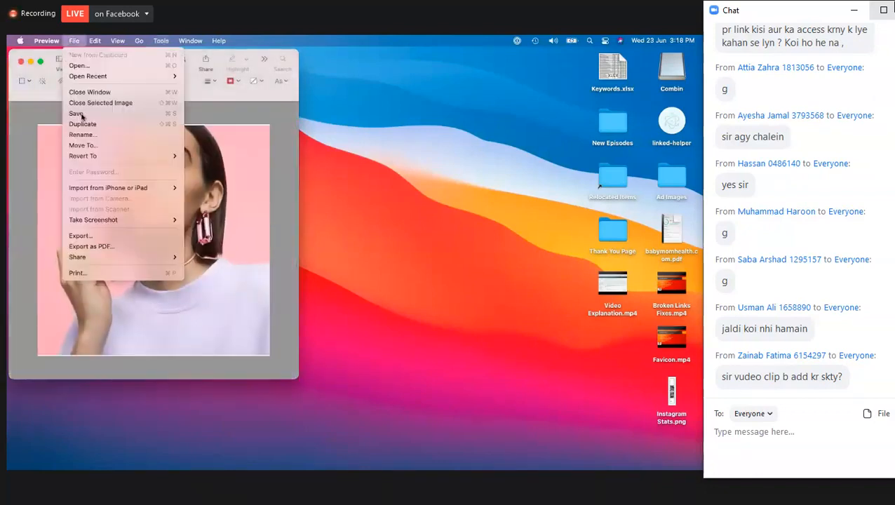
left_click(80, 114)
left_click(21, 61)
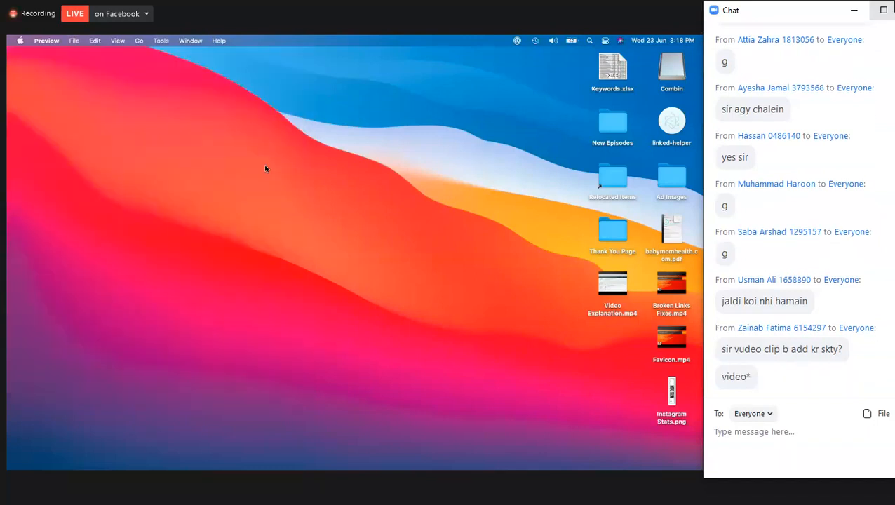
Step: Open 2.2.jpeg in Preview, scale it proportionally to 500 × 500 pixels, and save and close it
key("super+Tab")
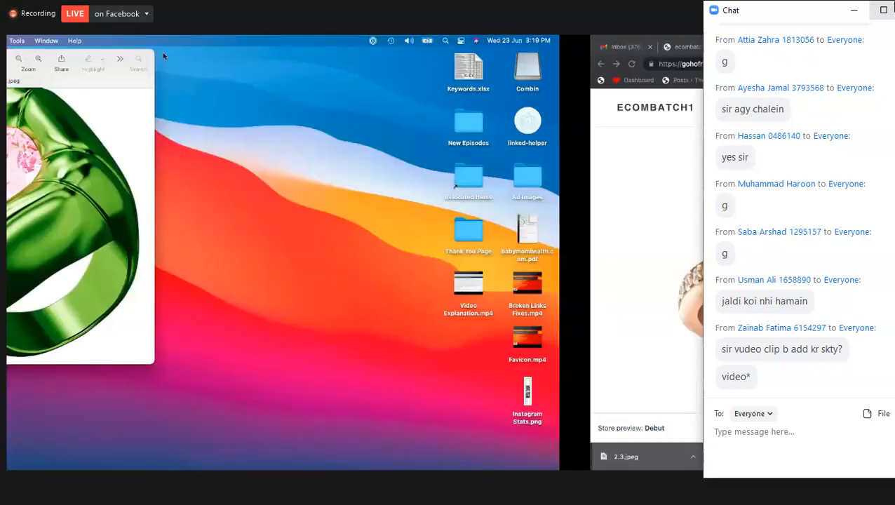
left_click(160, 40)
left_click(170, 92)
double_click(174, 166)
type("500")
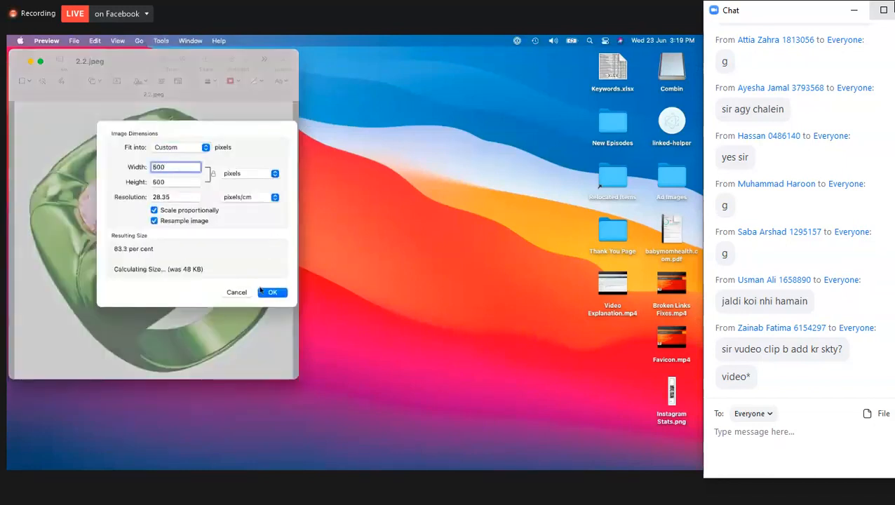
key("Return")
left_click(74, 41)
left_click(23, 62)
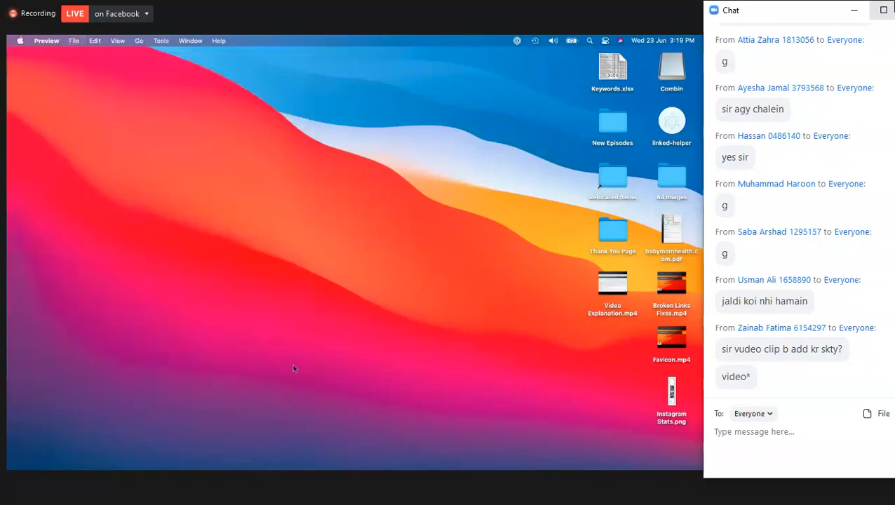
Step: Open and close 1.1.webp in Preview, and resize the pink ring image 1.jpeg to 500 × 500 pixels and save it
left_click(287, 449)
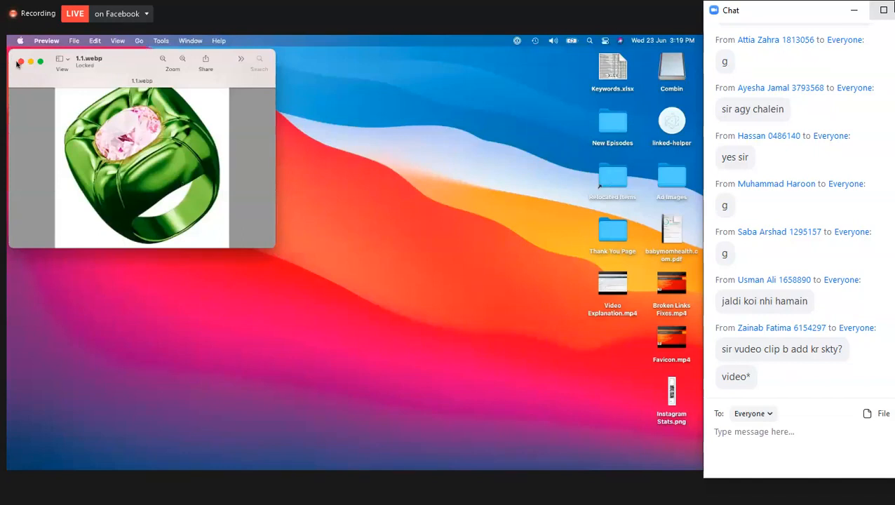
key("super+w")
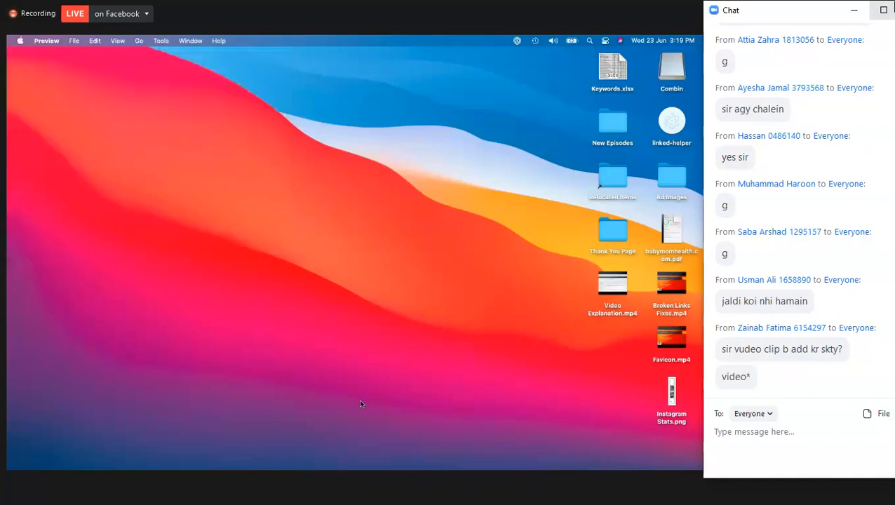
key("super+Tab")
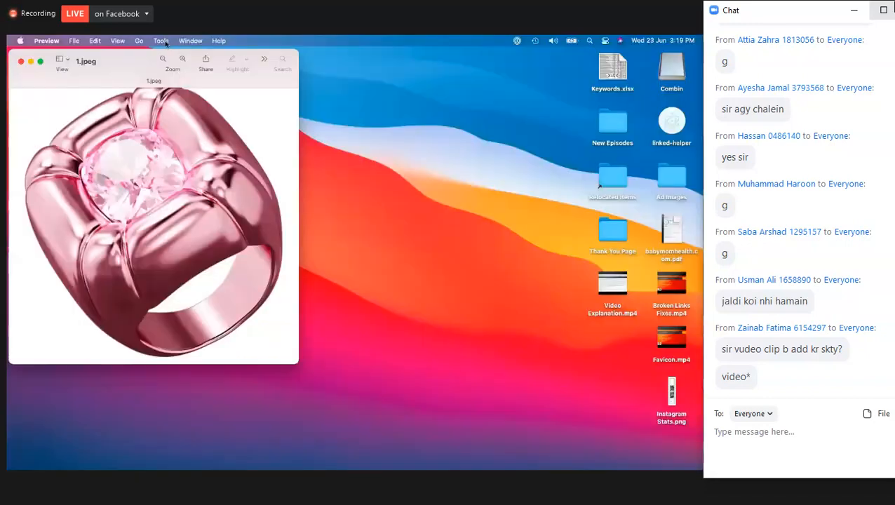
left_click(166, 44)
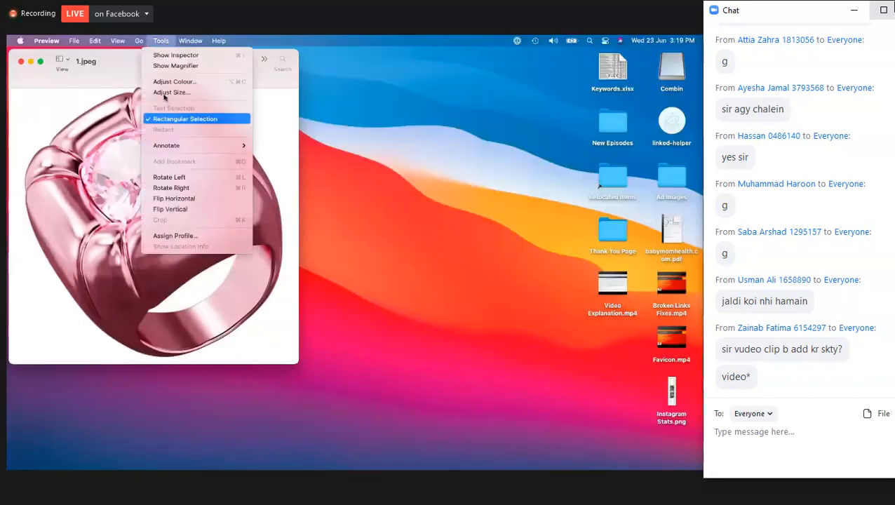
left_click(224, 176)
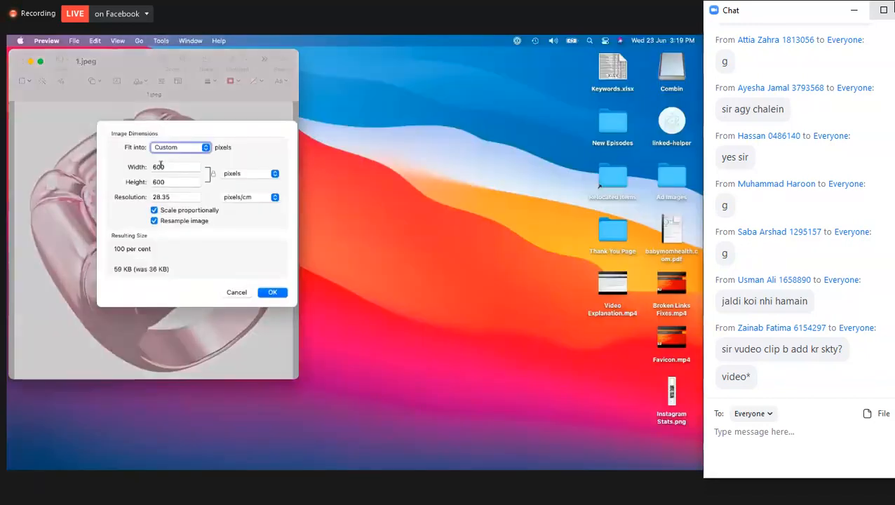
type("500")
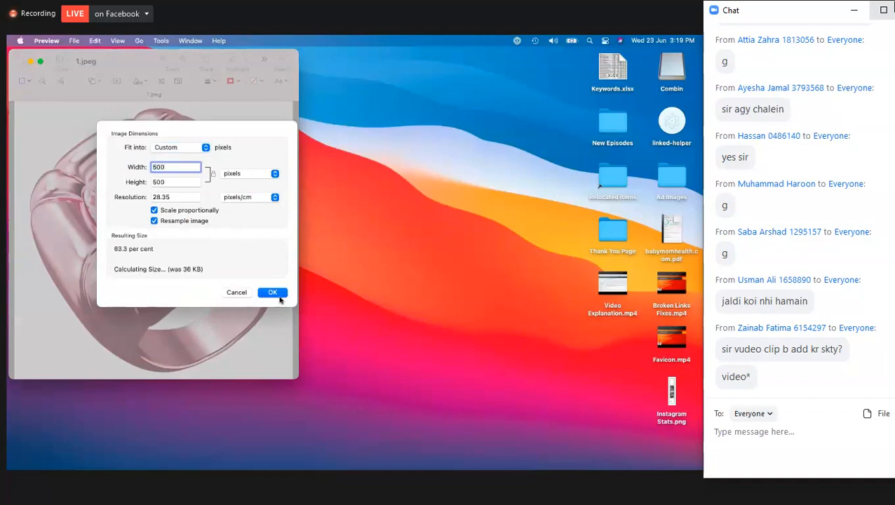
left_click(273, 292)
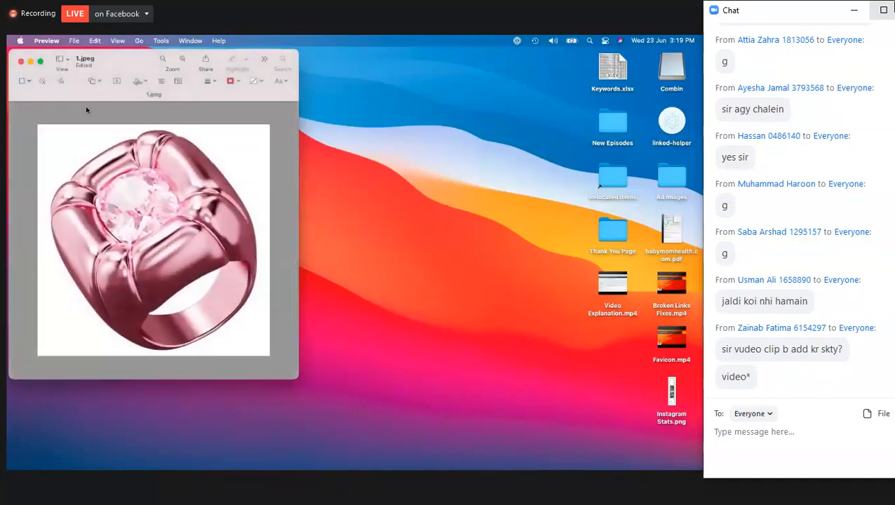
left_click(73, 41)
left_click(88, 114)
Step: Switch back to Chrome, look over the new product form's description and media sections, and return to the Attract Ring storefront preview
key("super+Tab")
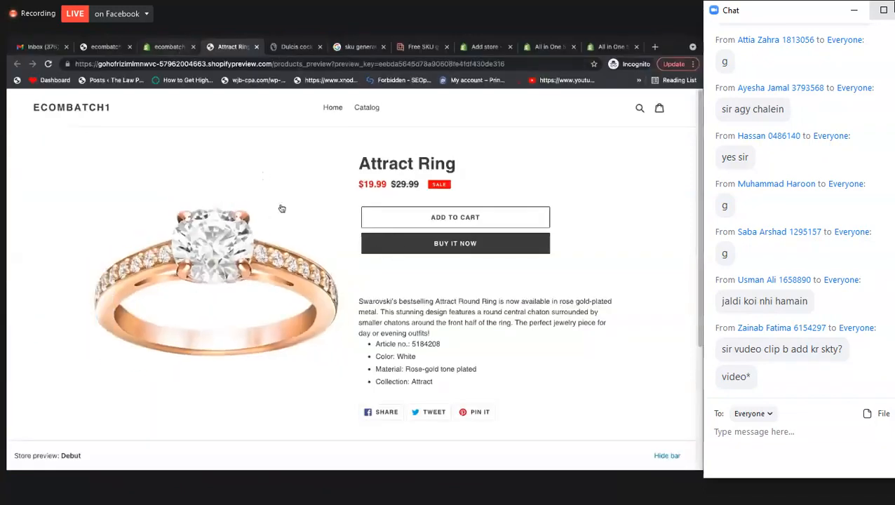
key("ctrl+shift+Tab")
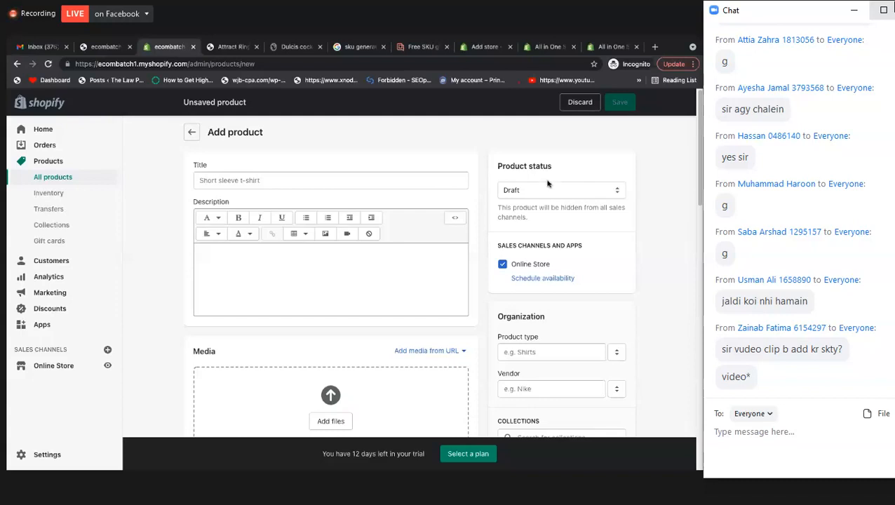
scroll(424, 321, "down", 1)
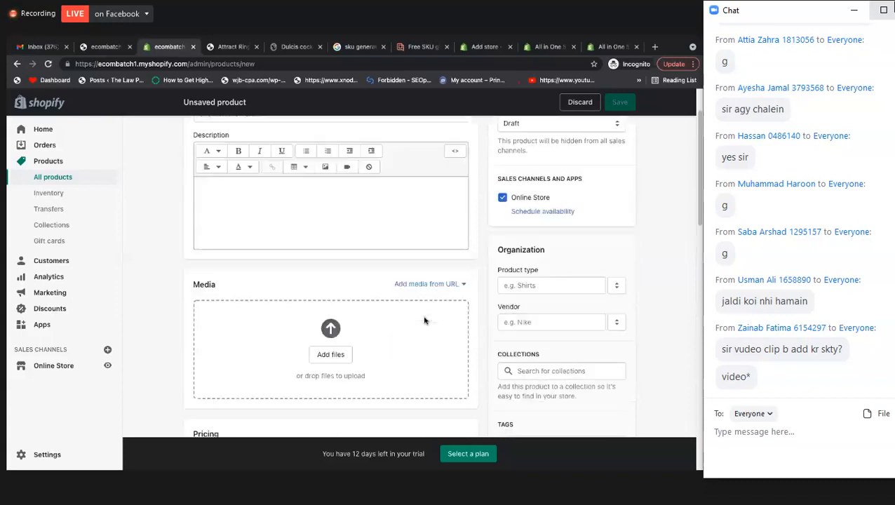
scroll(293, 256, "down", 1)
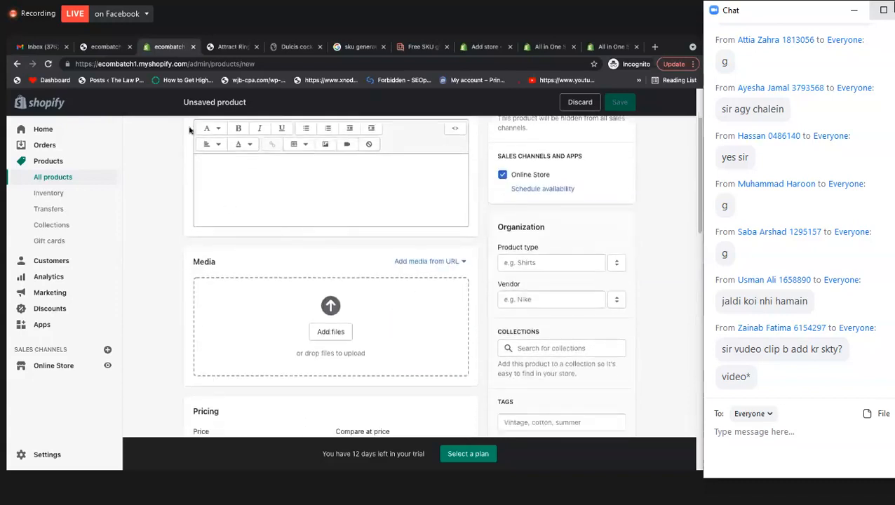
left_click(219, 49)
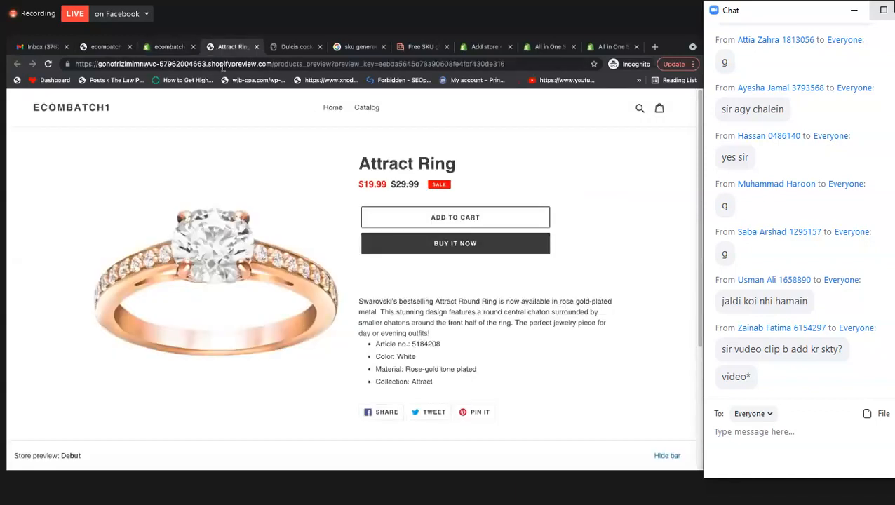
Step: Copy the product name "Dulcis cocktail ring" from the Swarovski page into the new product's title
left_click(172, 48)
left_click(285, 46)
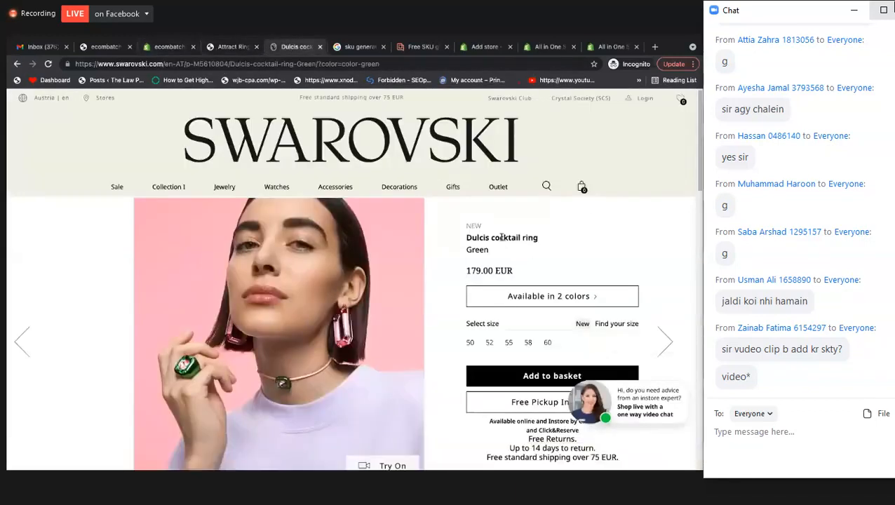
triple_click(502, 238)
right_click(498, 235)
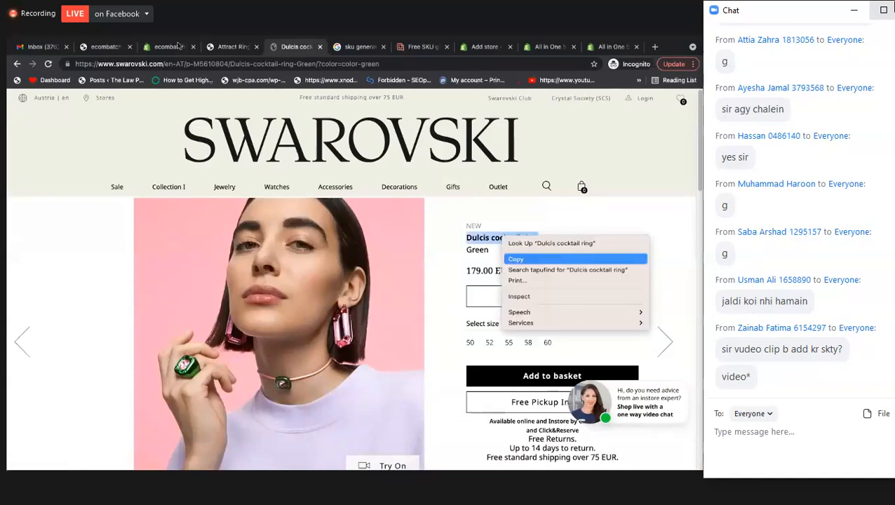
left_click(519, 259)
key("ctrl+shift+Tab")
key("ctrl+shift+Tab")
scroll(249, 148, "up", 1)
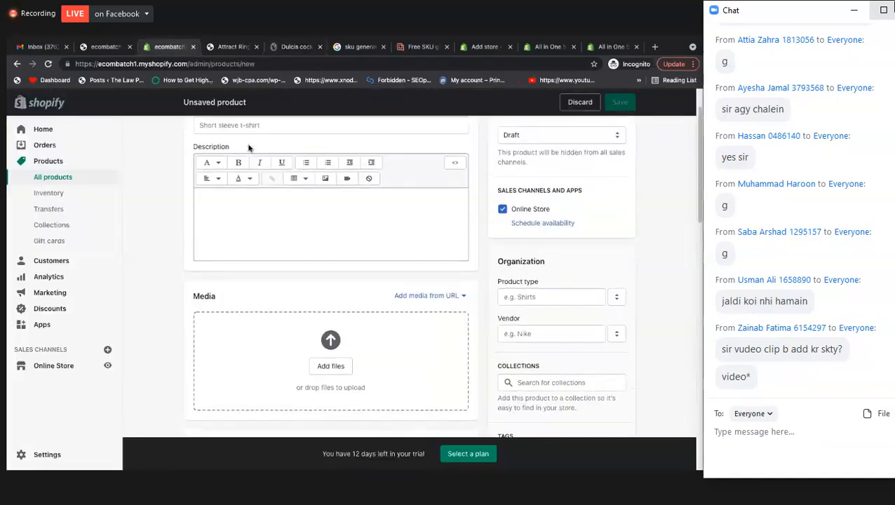
left_click(247, 153)
key("super+v")
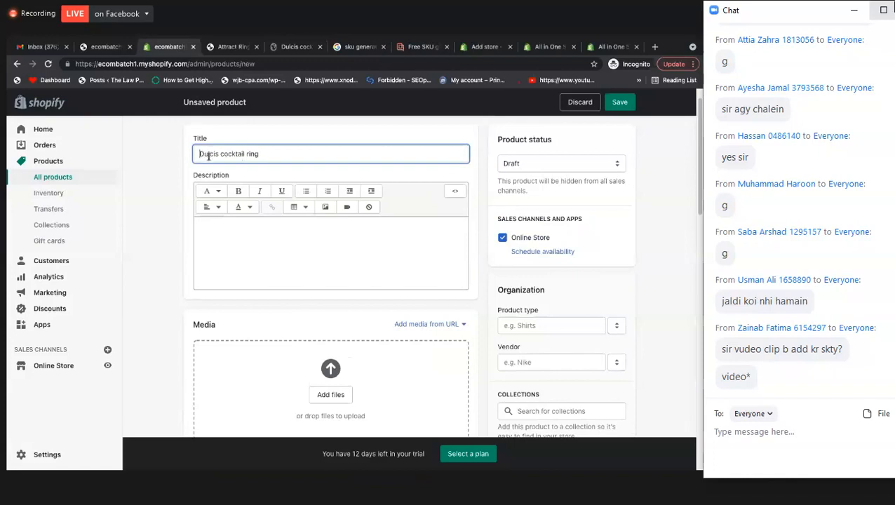
Step: Prefix the product title so it reads "Variants - Dulcis cocktail ring"
left_click(199, 154)
type("Variable -")
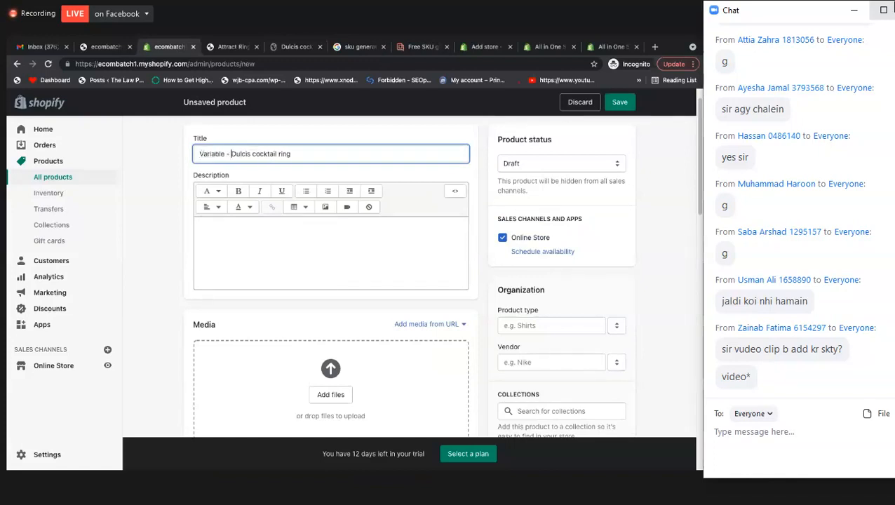
double_click(206, 154)
type("Variants")
Step: Move the Attract Ring preview tab ahead of the new product tab and return to the product form
left_click(253, 270)
left_click(229, 49)
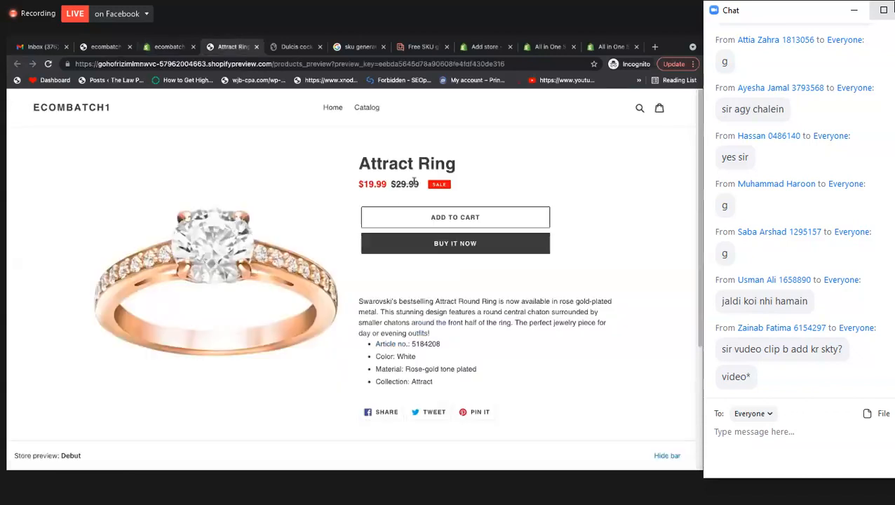
left_click(174, 48)
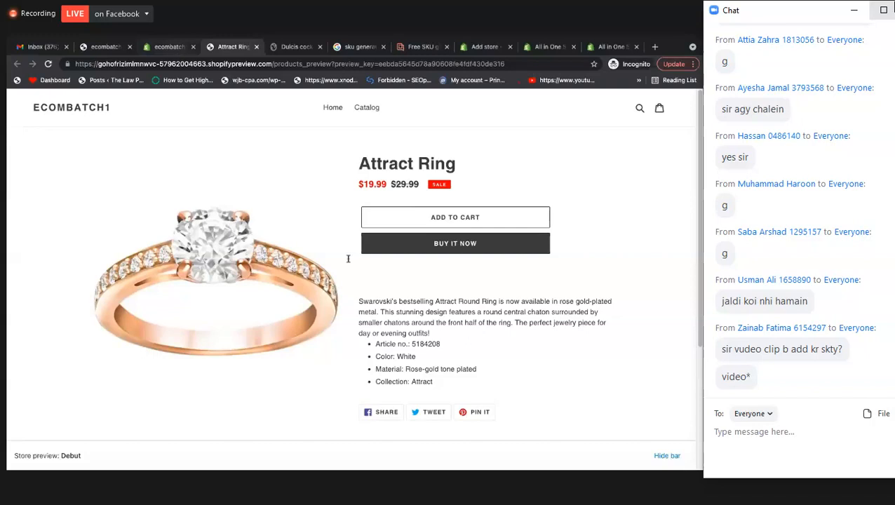
left_click_drag(253, 47, 184, 46)
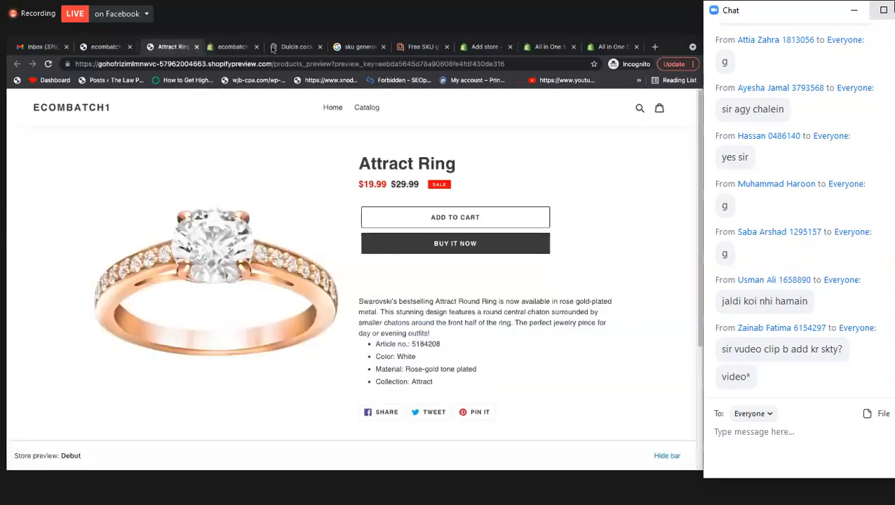
left_click(232, 46)
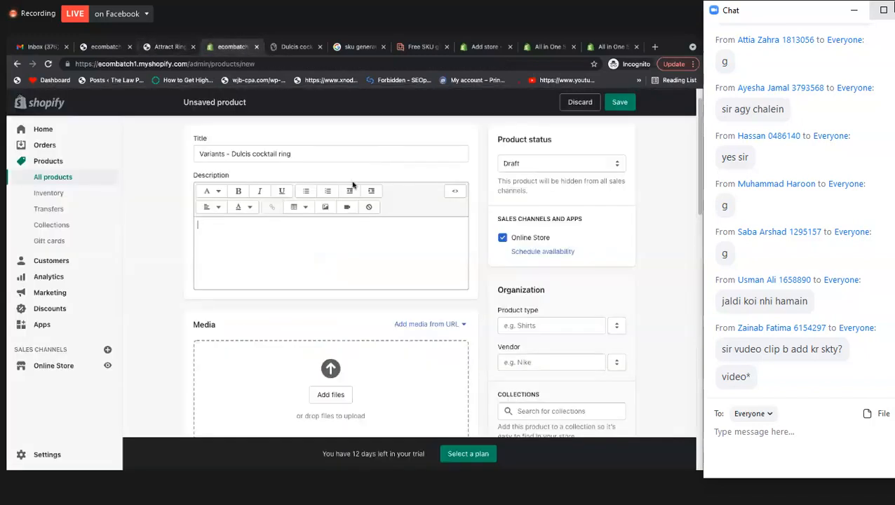
Step: Copy the full description and bulleted specifications from the Swarovski Dulcis ring page into the new product's description
left_click(308, 48)
scroll(509, 307, "down", 5)
triple_click(505, 319)
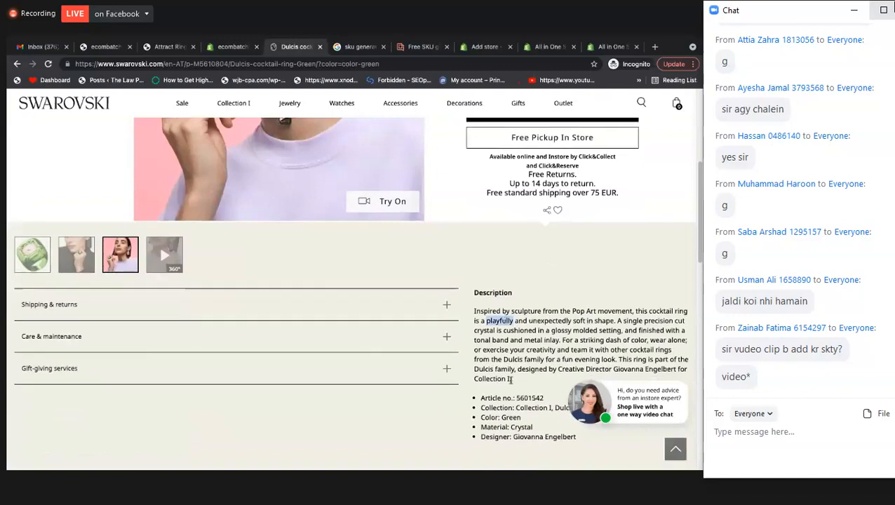
left_click(613, 291)
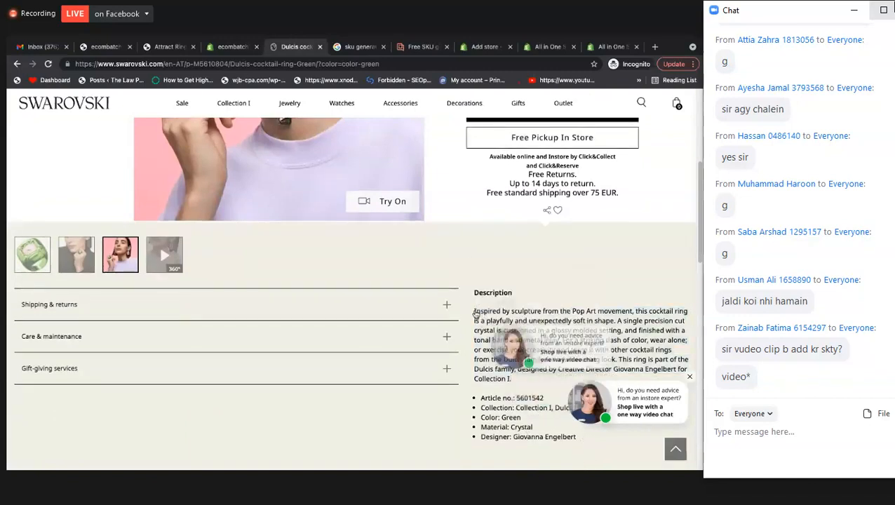
mouse_move(563, 424)
left_mouse_down()
mouse_move(574, 436)
mouse_move(566, 442)
left_mouse_up()
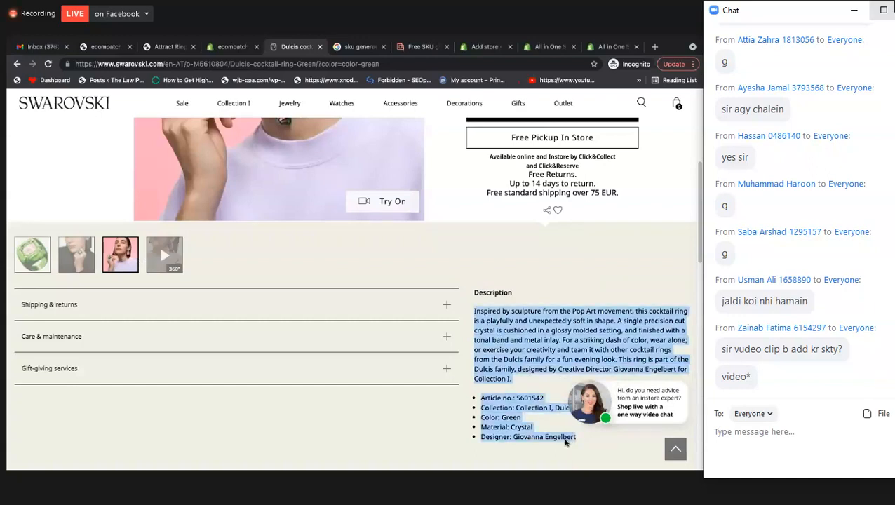
right_click(566, 442)
left_click(494, 397)
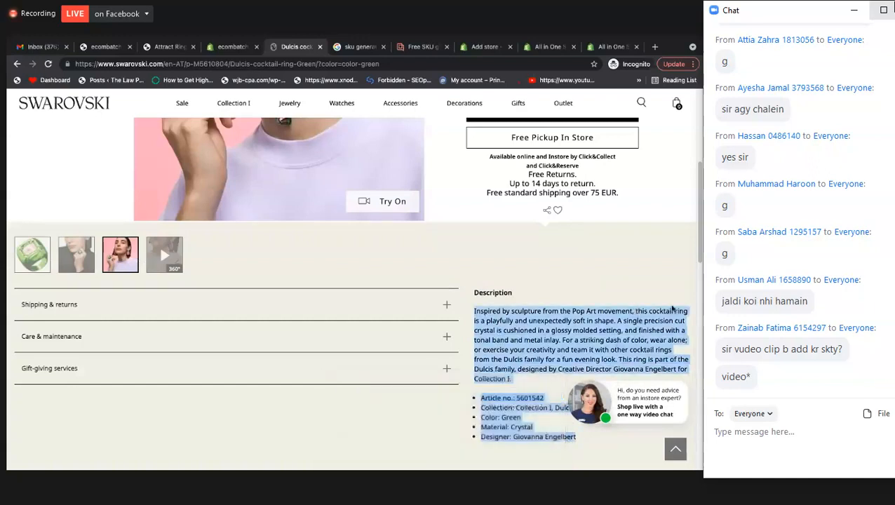
left_click(237, 47)
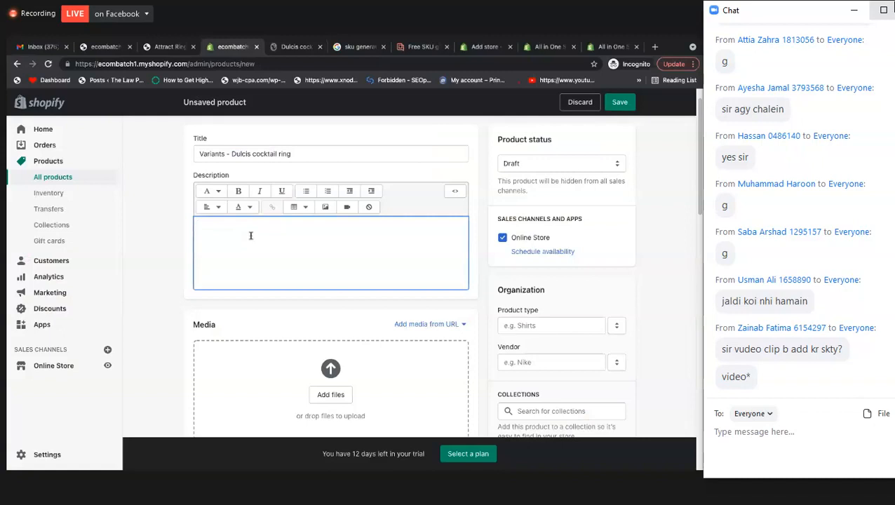
key("ctrl+v")
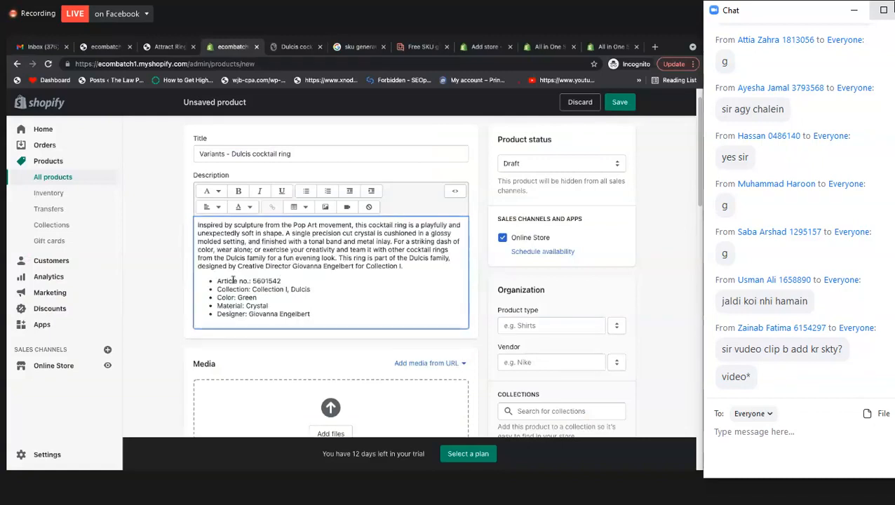
Step: Add the line "Features:" above the bulleted specifications in the description and format it as a heading
left_click(413, 266)
key("Return")
type("Features:")
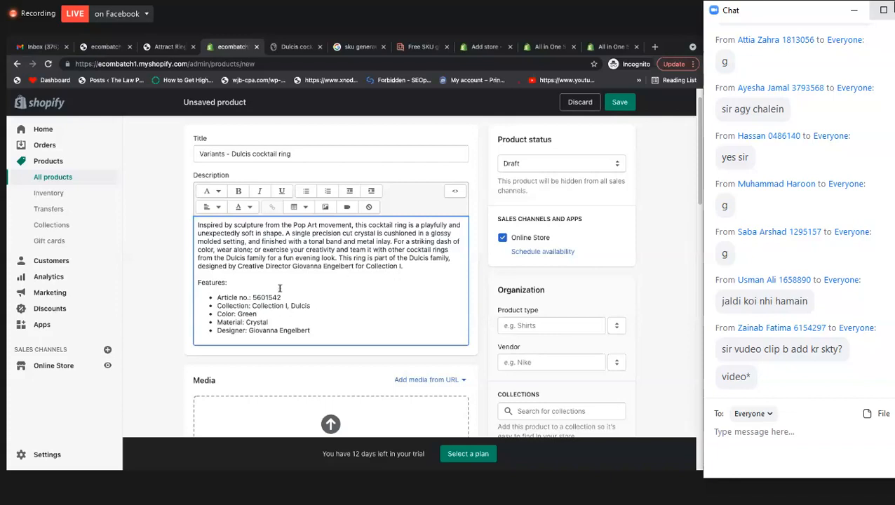
left_click_drag(231, 283, 190, 282)
left_click(217, 196)
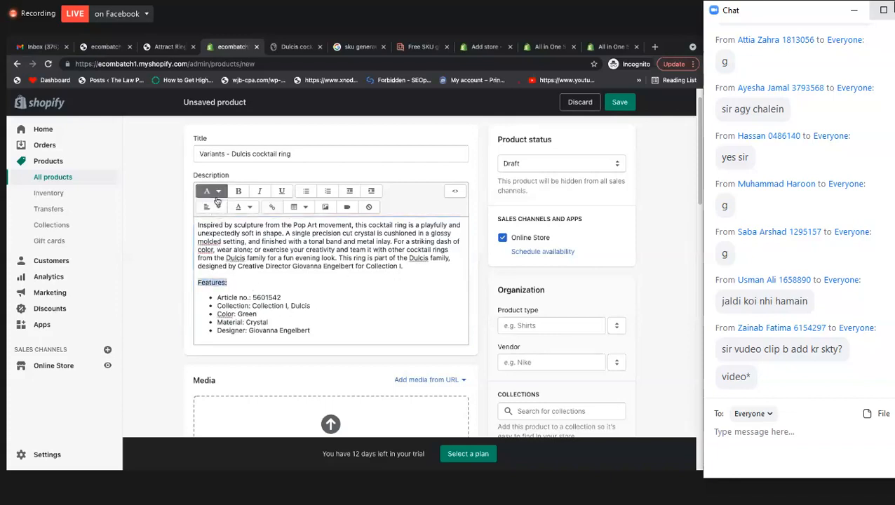
left_click(223, 252)
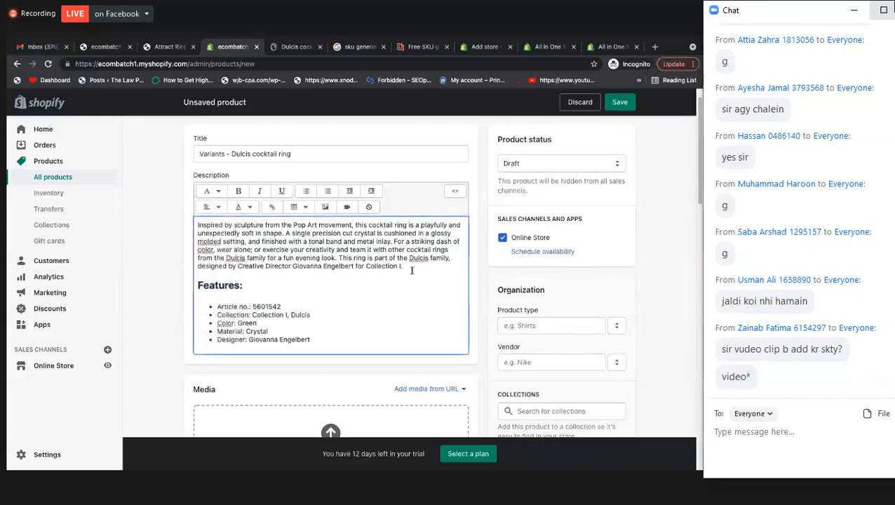
Step: Add the new product to the Rings collection
scroll(528, 213, "down", 3)
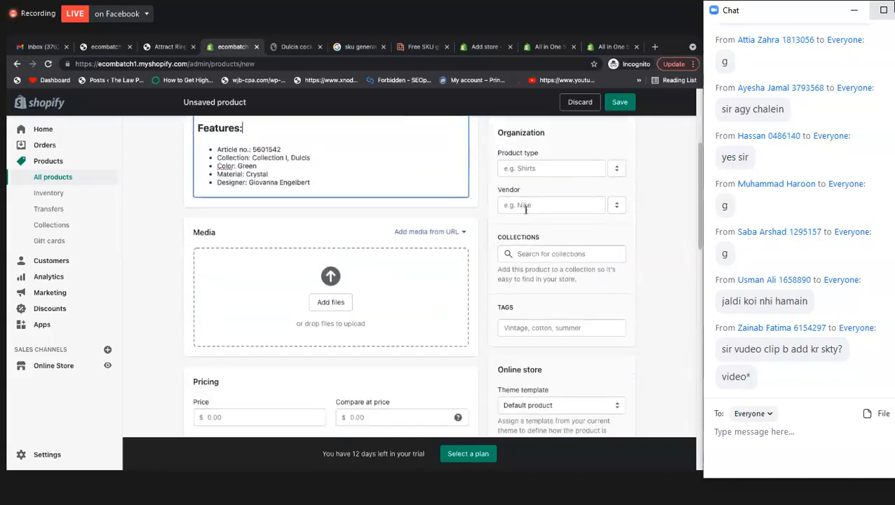
scroll(528, 211, "down", 2)
left_click(526, 199)
scroll(525, 207, "down", 1)
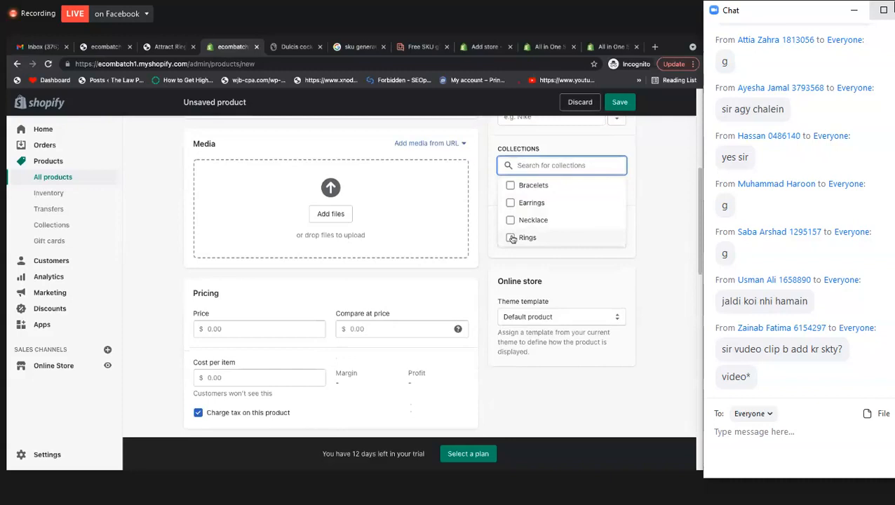
left_click(511, 238)
scroll(632, 201, "down", 1)
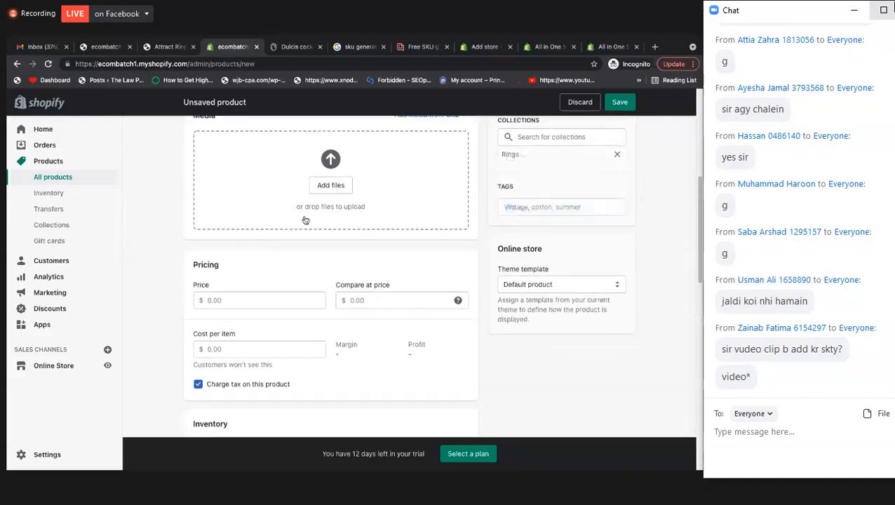
Step: Open the media file chooser on Downloads and compare the ring images 1.1.webp, 1.jpeg and 2.2.jpeg, including the dimensions of 1.1.webp
scroll(295, 217, "up", 8)
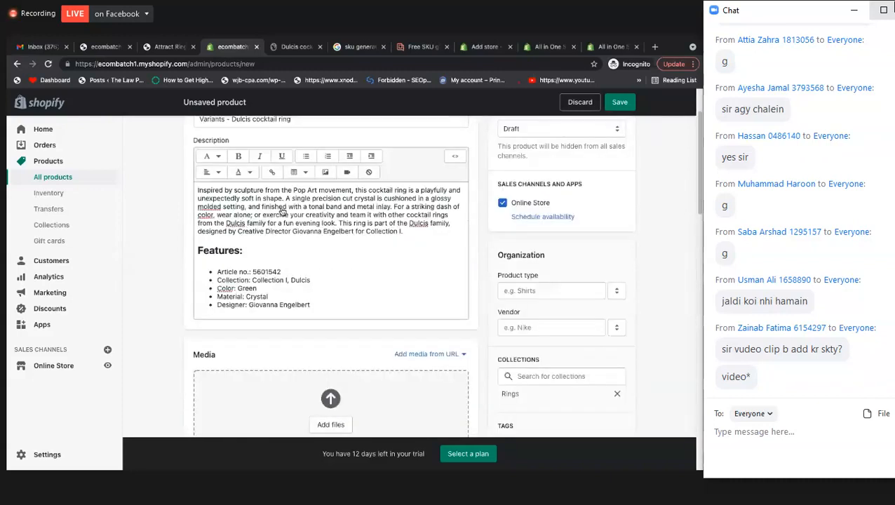
scroll(407, 275, "down", 4)
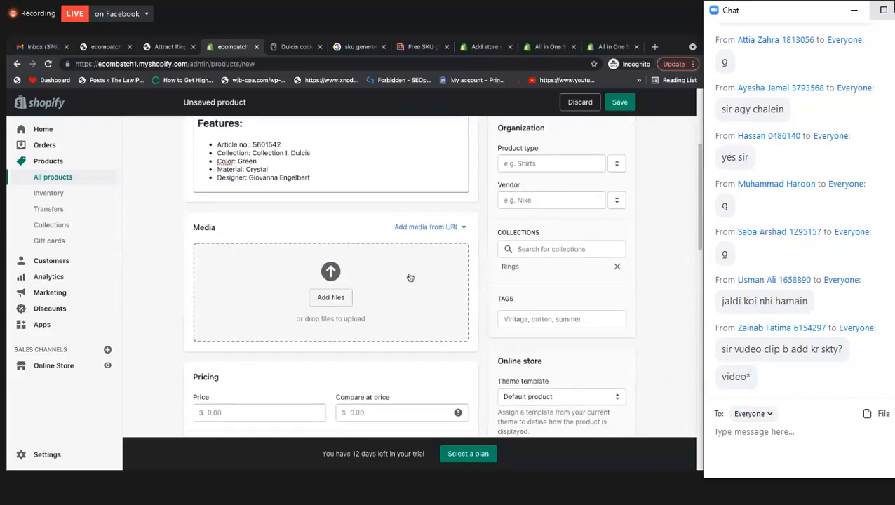
left_click(409, 275)
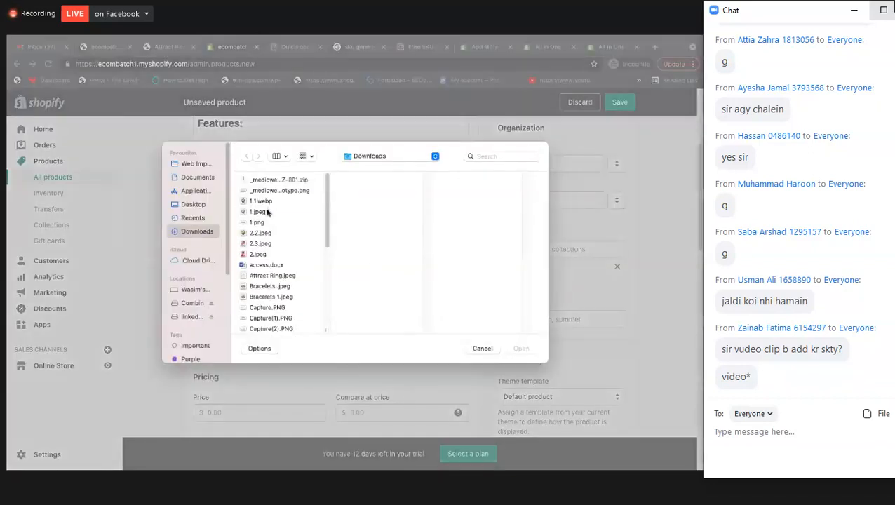
left_click(267, 202)
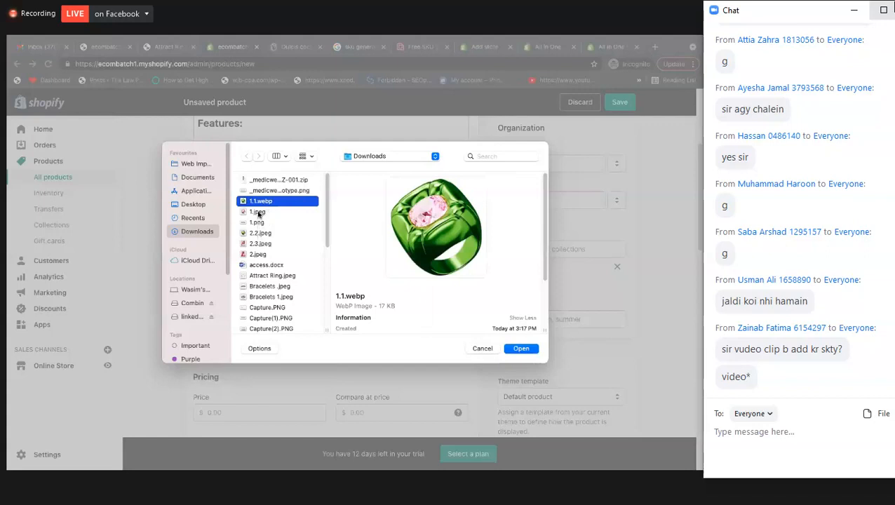
left_click(259, 212)
left_click(259, 203)
left_click(258, 212, "shift")
left_click(260, 223, "shift")
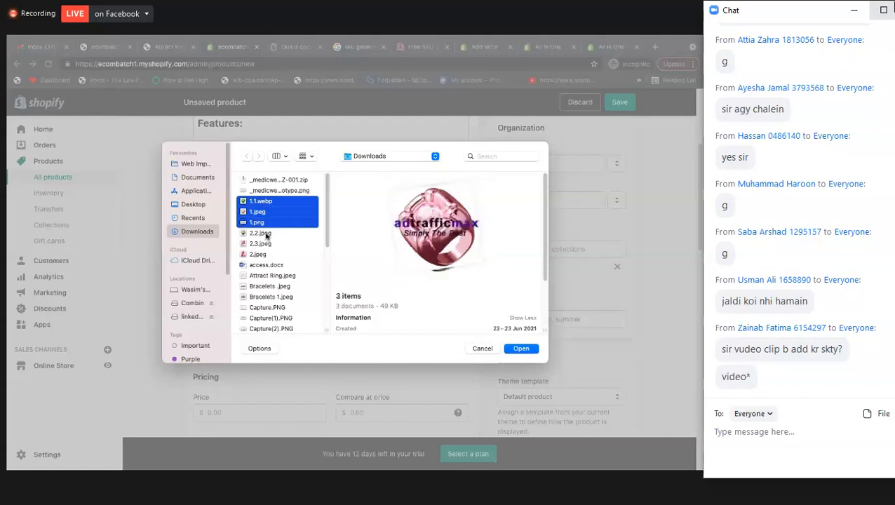
left_click(266, 236)
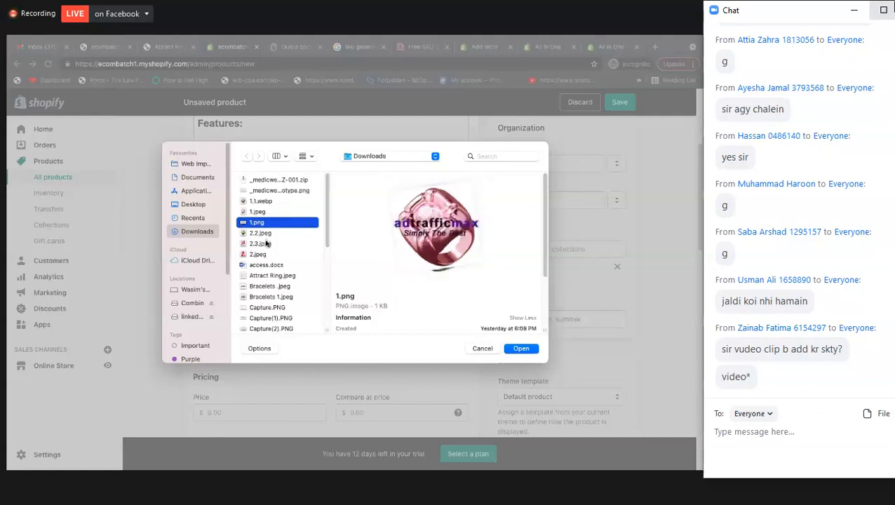
left_click(258, 202)
left_click(259, 212)
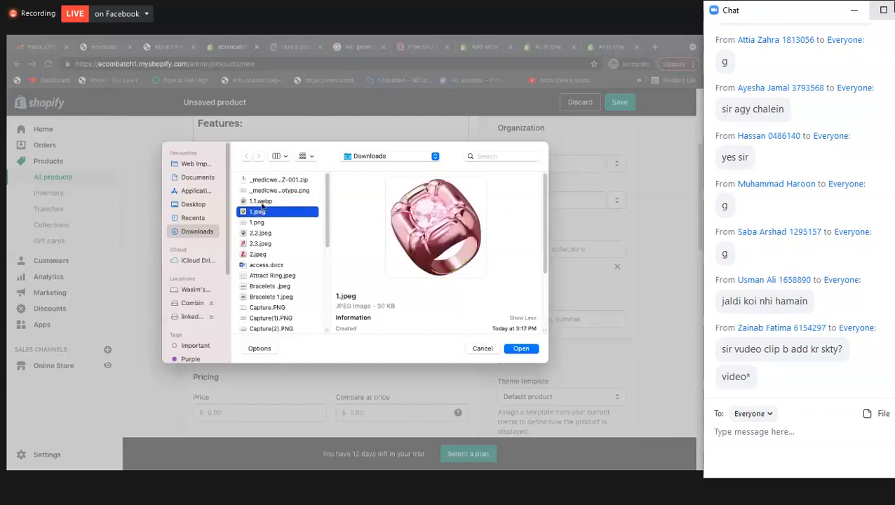
left_click(261, 201)
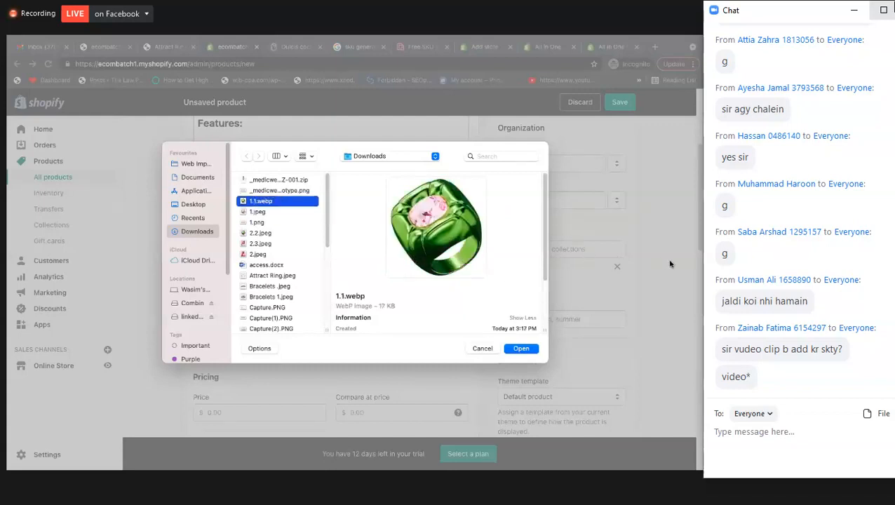
scroll(541, 276, "down", 3)
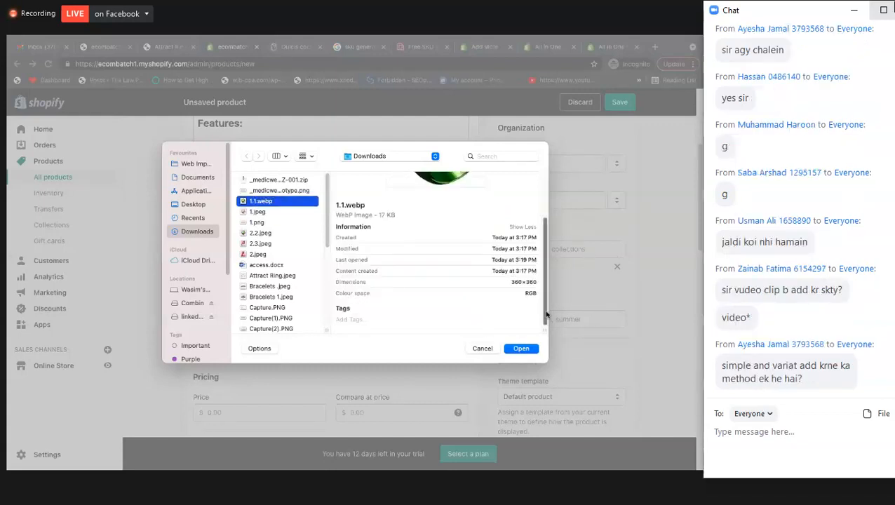
Step: Upload 1.jpeg, 2.2.jpeg, 2.3.jpeg and 2.jpeg together as the product's media
left_click(258, 212)
left_click(260, 233, "super")
left_click(261, 244, "super")
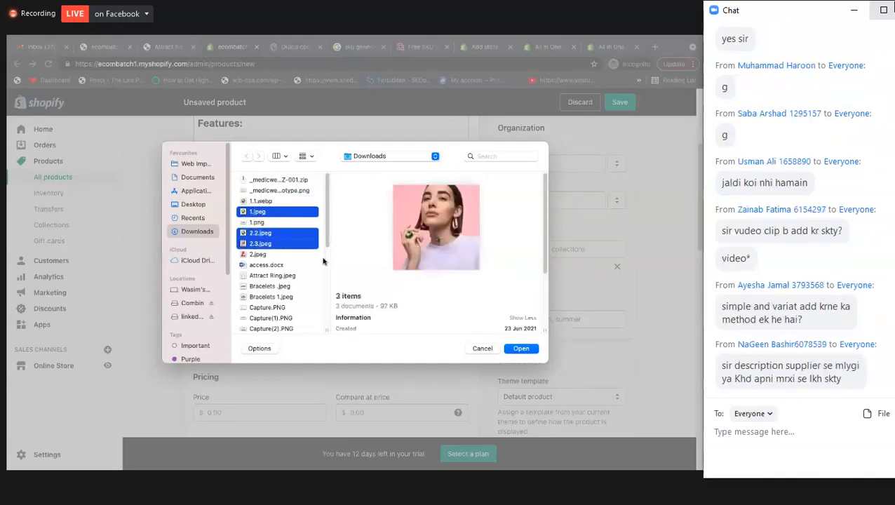
left_click(258, 254, "super")
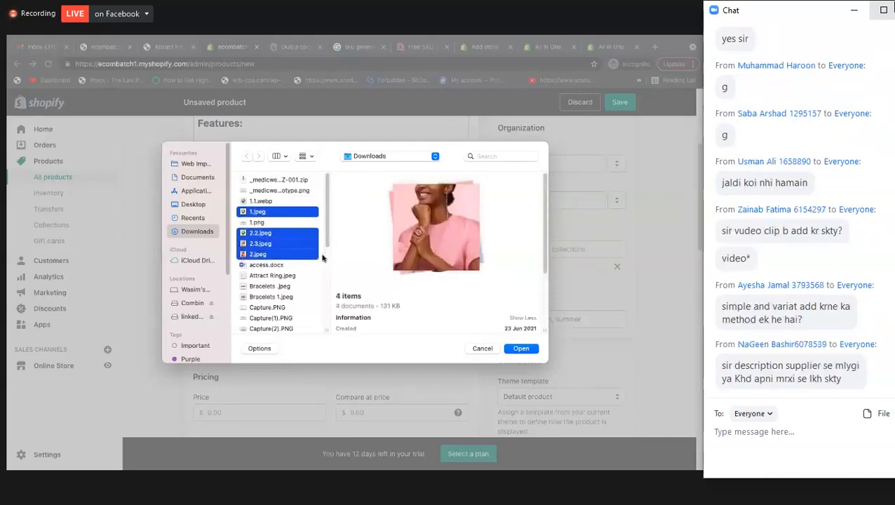
left_click(521, 349)
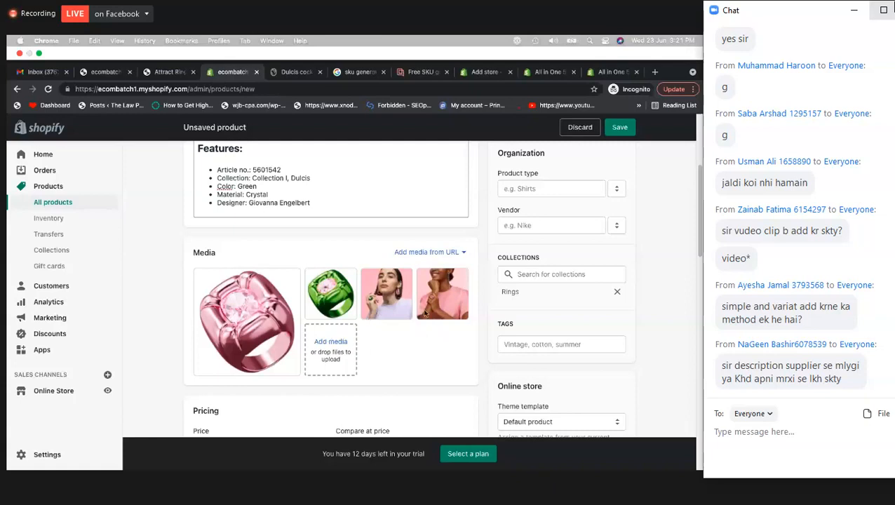
scroll(424, 319, "down", 1)
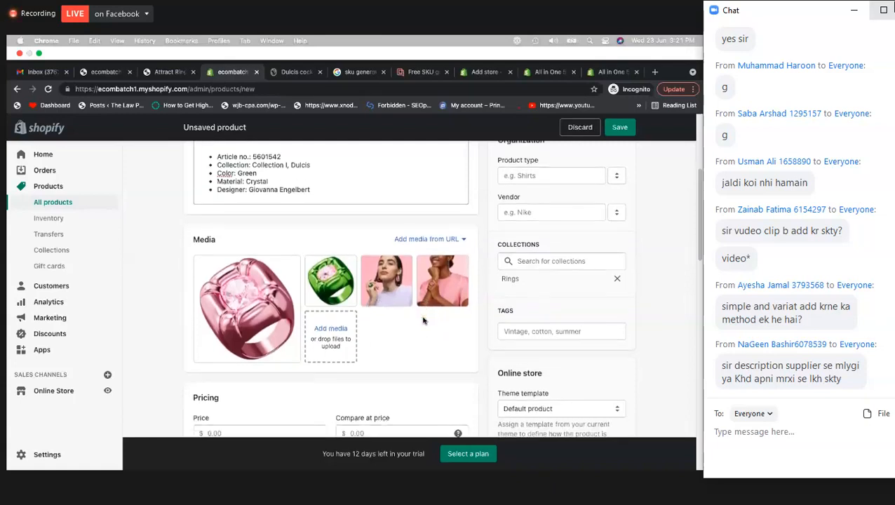
scroll(424, 320, "up", 4)
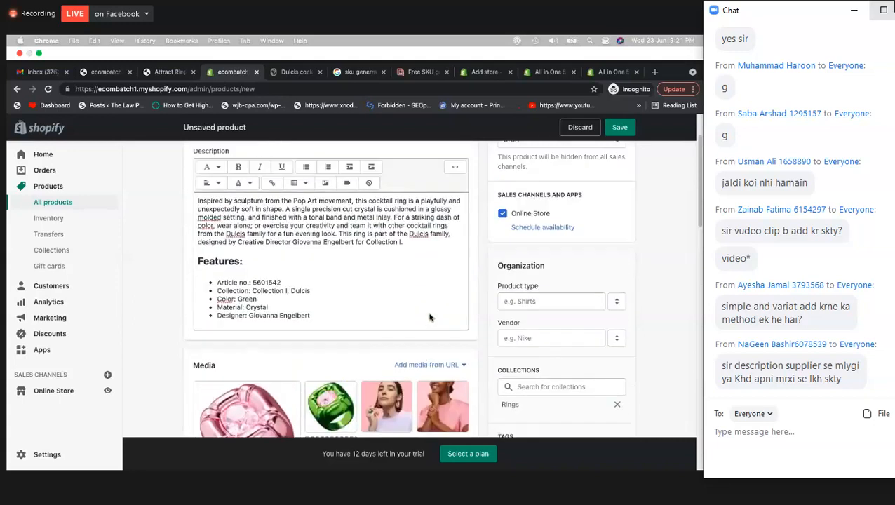
Step: Review the new product's title, description, uploaded media and pricing fields
scroll(480, 266, "up", 2)
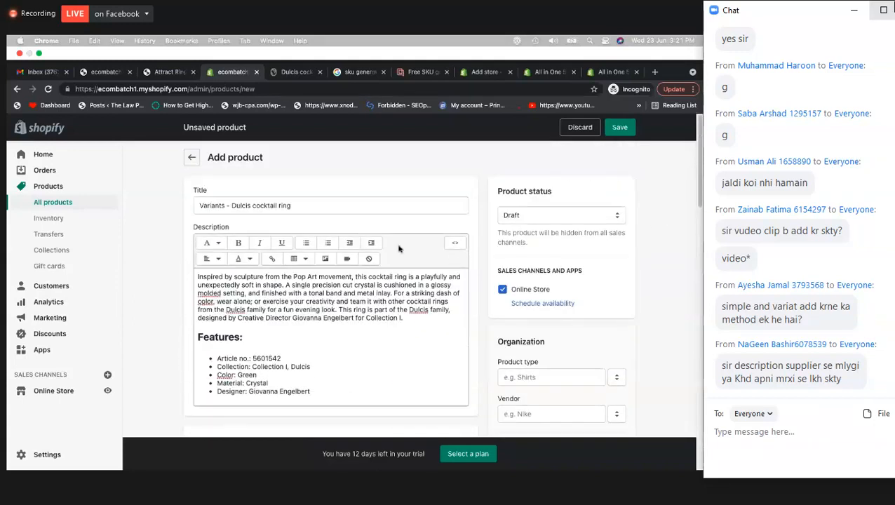
scroll(395, 303, "down", 6)
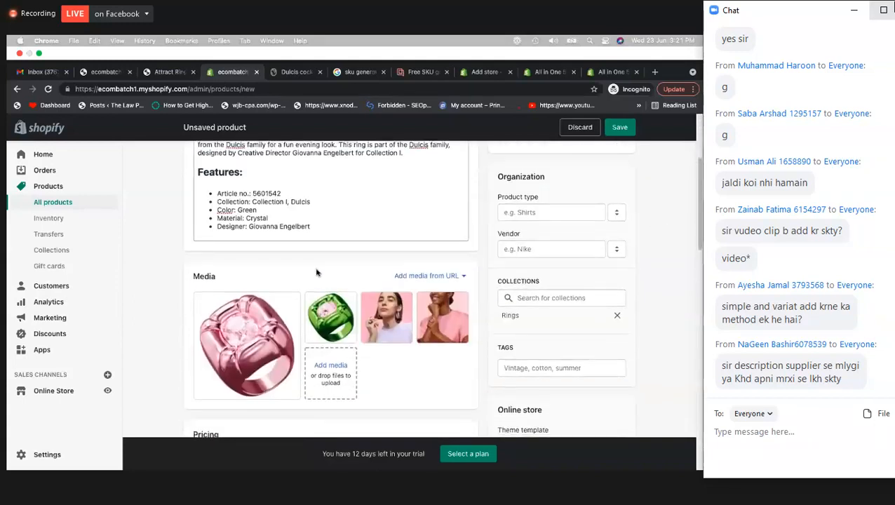
scroll(316, 272, "down", 5)
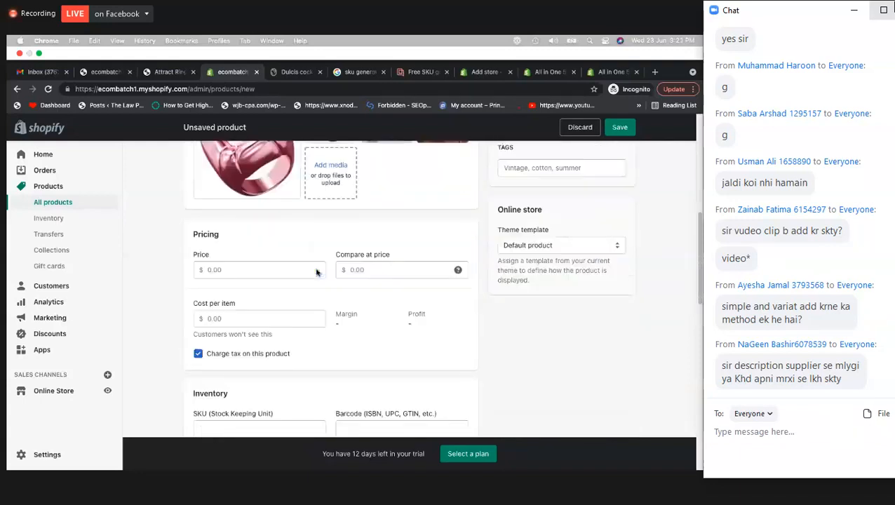
scroll(317, 273, "up", 2)
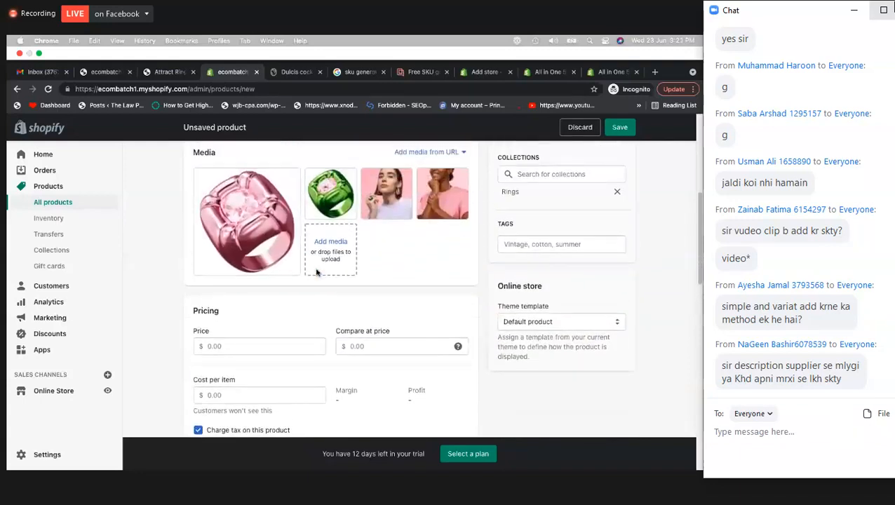
scroll(316, 272, "down", 5)
scroll(316, 273, "up", 3)
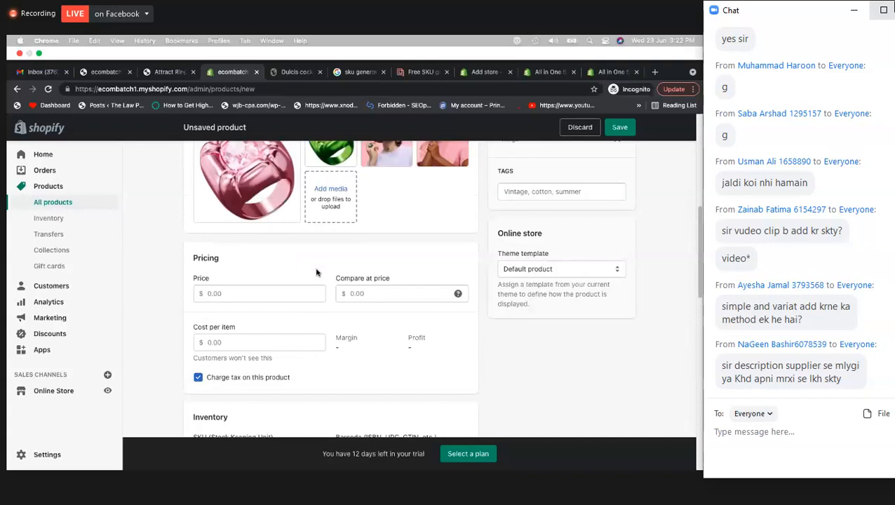
scroll(316, 273, "up", 1)
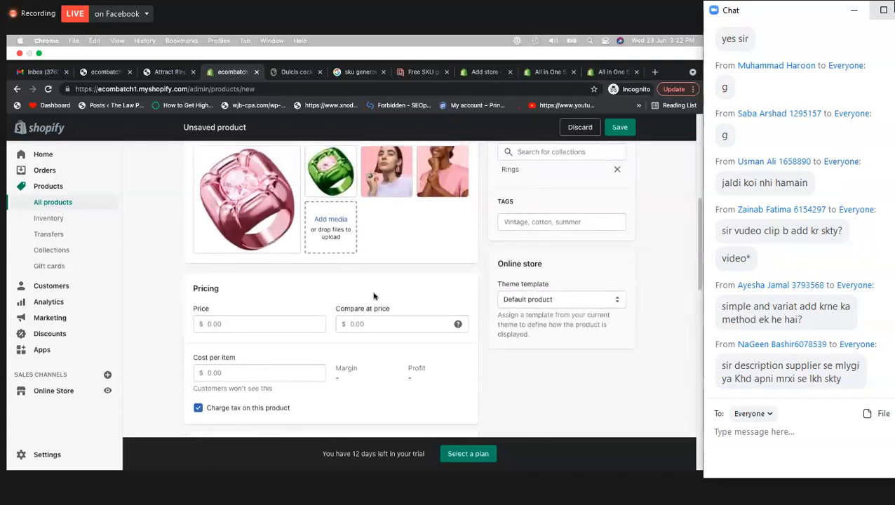
scroll(374, 297, "down", 1)
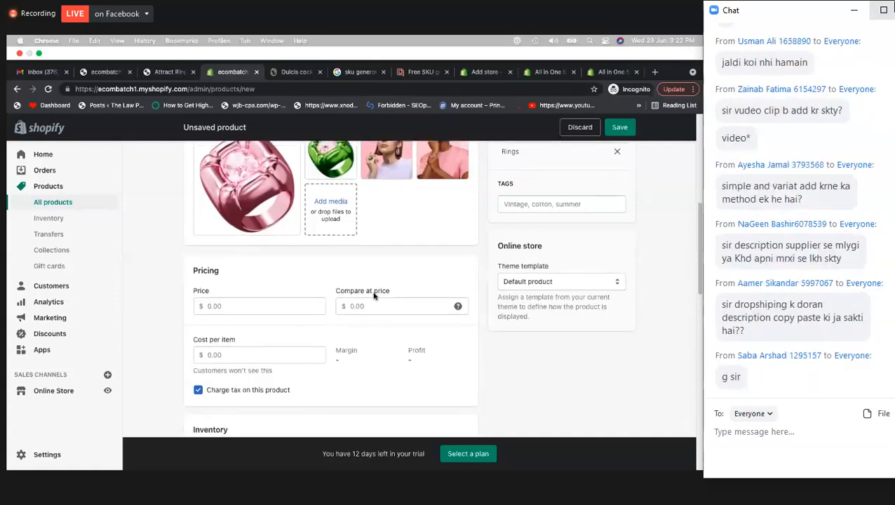
Step: Set the product's price to 15.95 and its compare-at price to 29.95
left_click(285, 307)
type("1")
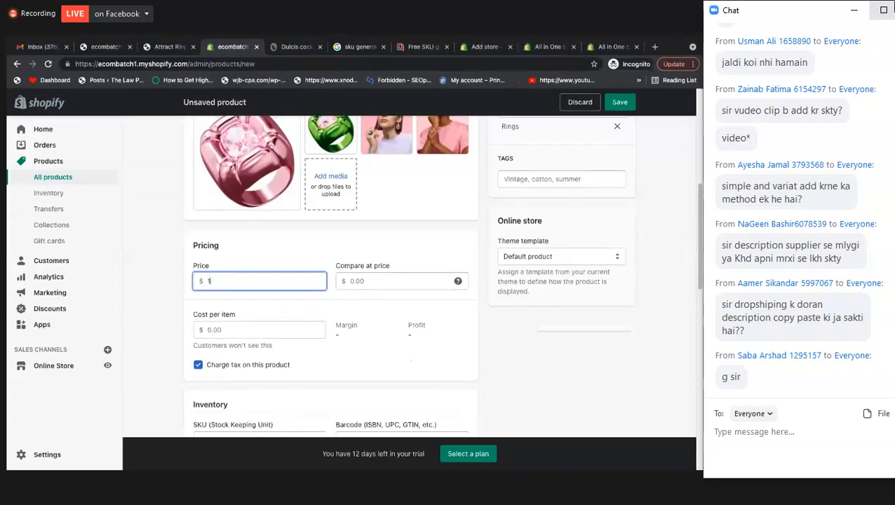
type("5.95")
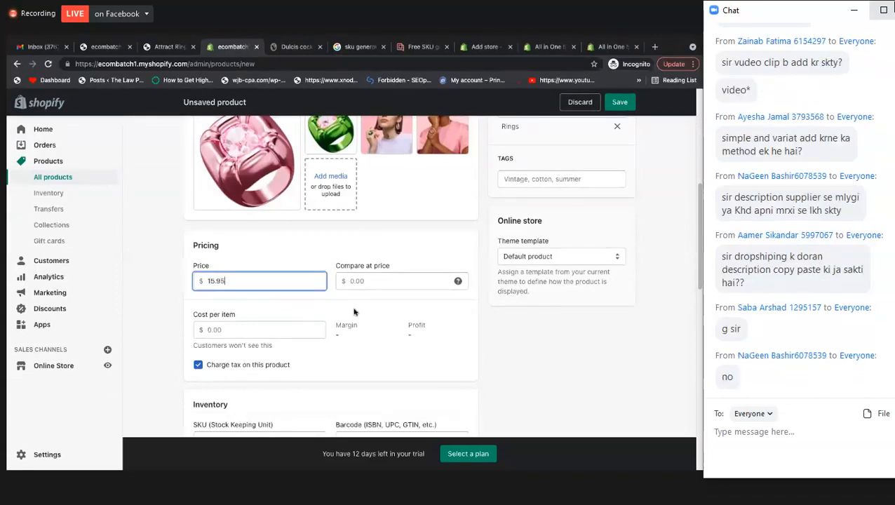
left_click(385, 279)
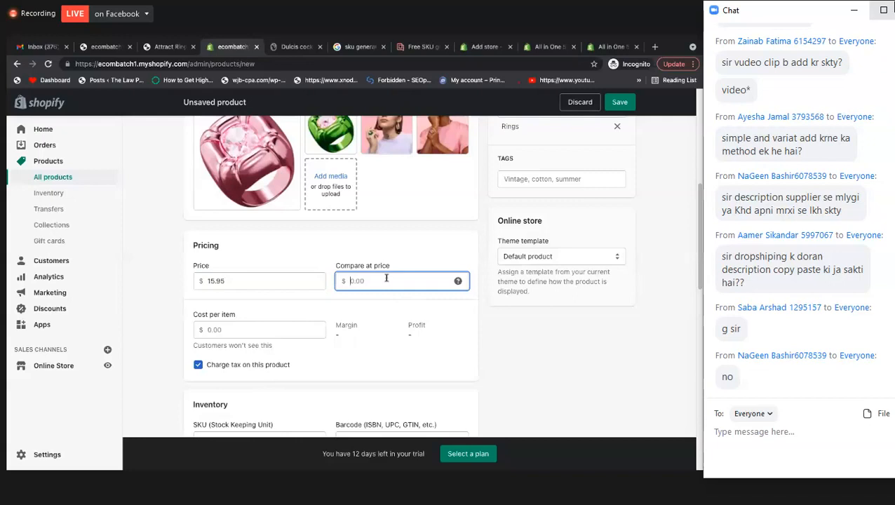
type("29.95")
left_click(372, 306)
Step: Enter a cost per item of 7 and turn off charging tax on the product
left_click(238, 325)
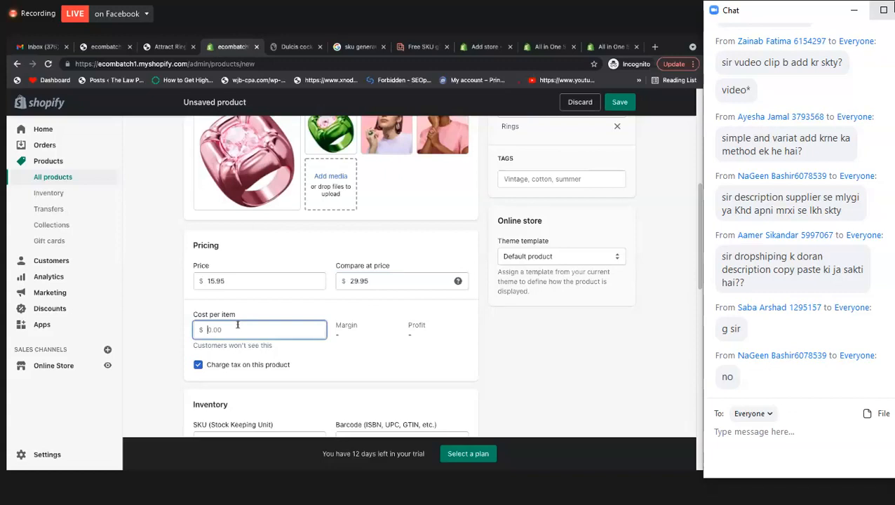
type("7")
scroll(265, 343, "down", 1)
left_click(264, 343)
Step: Enter 000123 as the product's SKU
scroll(445, 358, "down", 3)
left_click(297, 331)
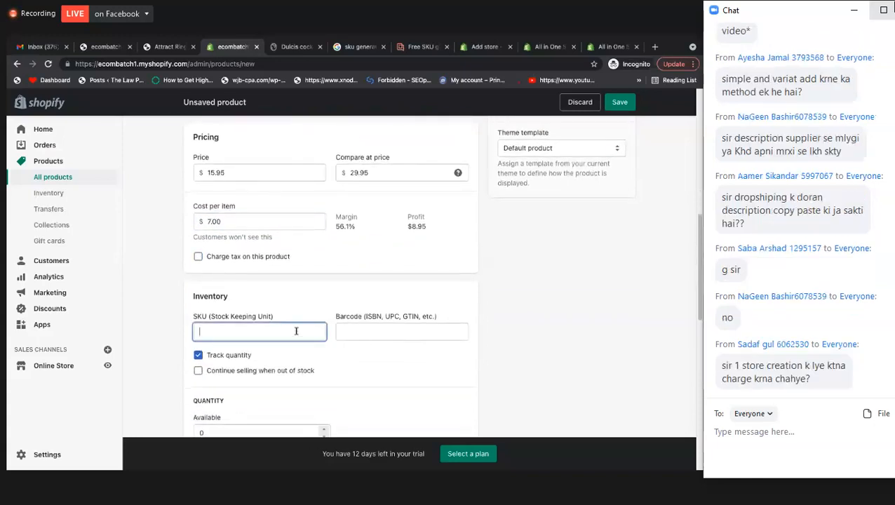
type("000123")
left_click(368, 333)
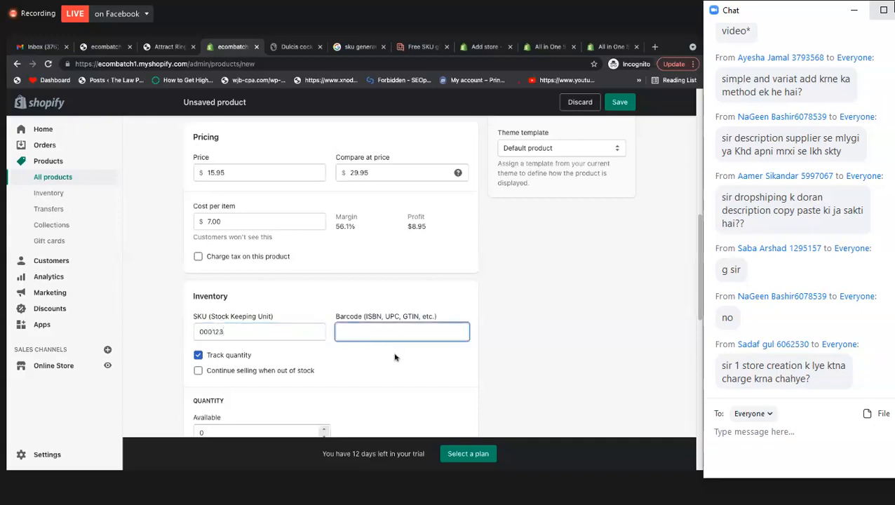
Step: Set the product's available quantity to 50
scroll(393, 356, "down", 1)
scroll(236, 262, "down", 2)
left_click(229, 299)
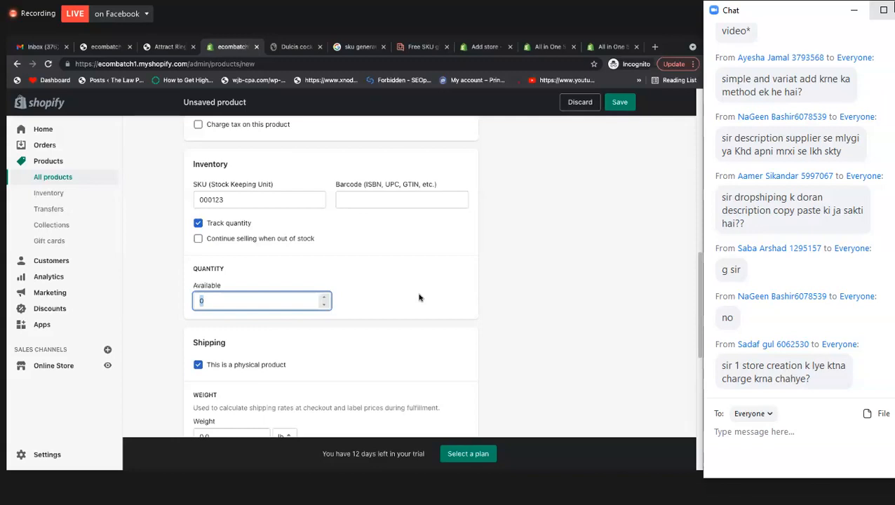
scroll(329, 272, "up", 1)
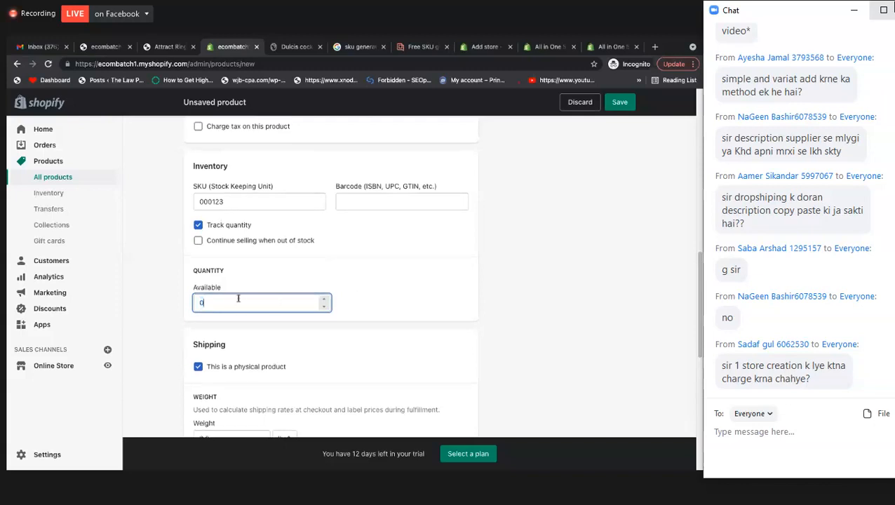
double_click(229, 306)
scroll(292, 270, "down", 1)
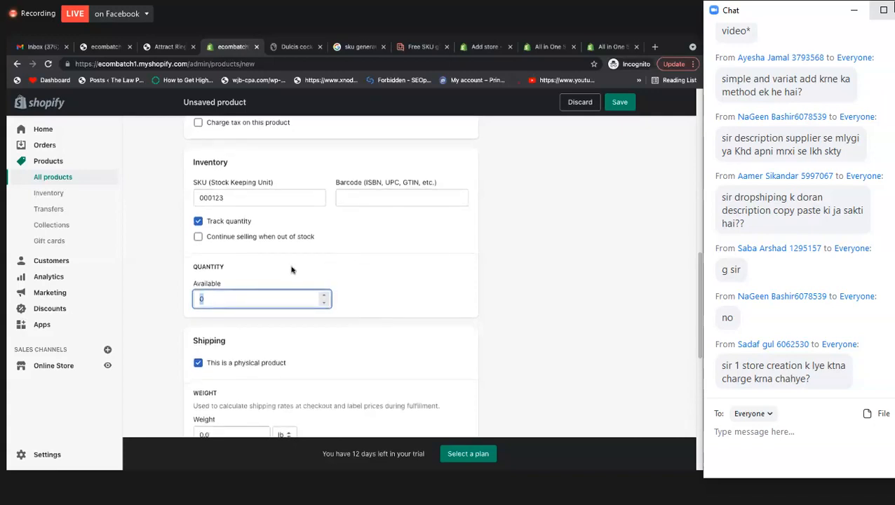
type("50")
left_click(474, 295)
Step: Check the color and size options on the Swarovski Dulcis cocktail ring page and return to the unsaved product
scroll(421, 288, "up", 2)
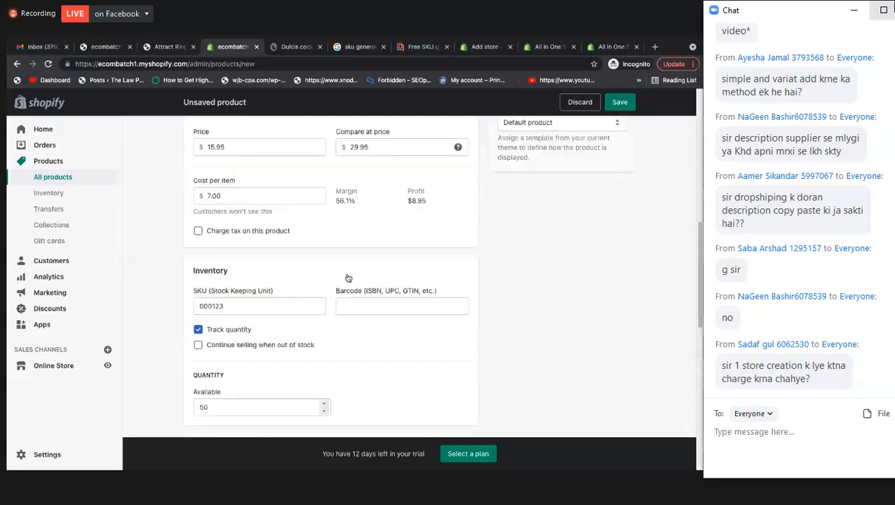
scroll(348, 278, "up", 3)
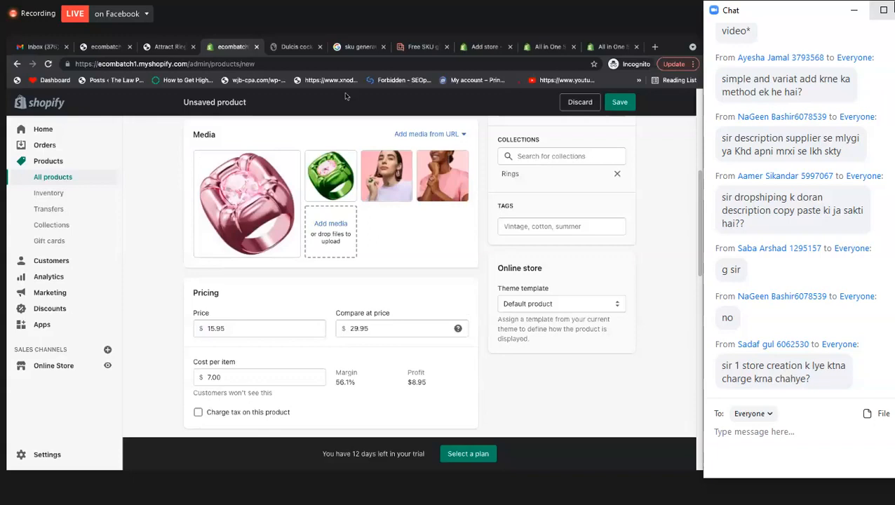
left_click(296, 46)
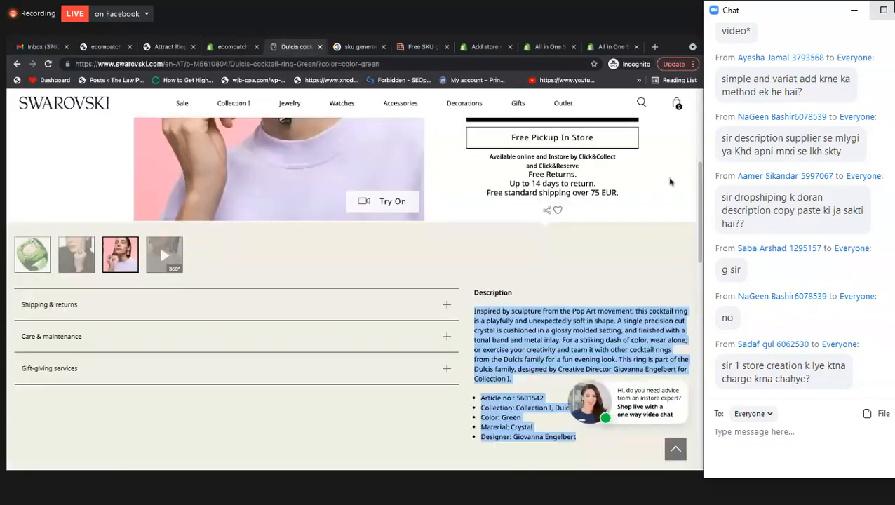
left_click(685, 172)
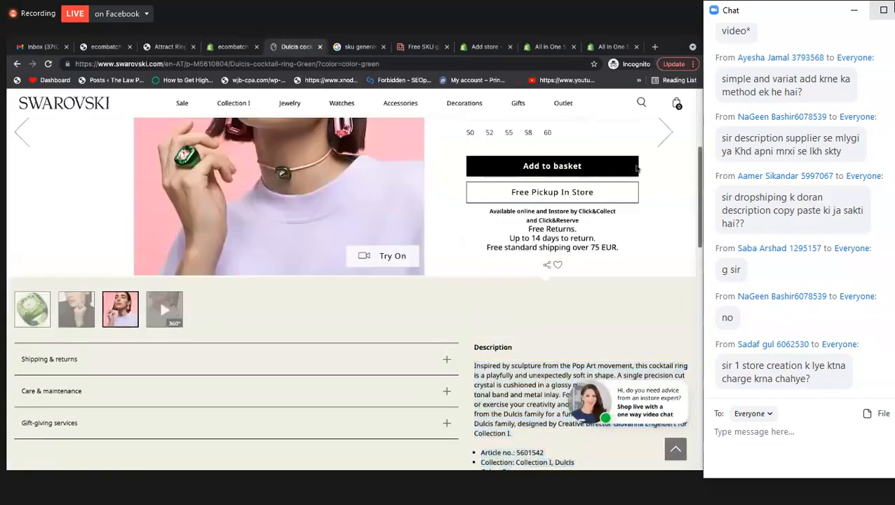
scroll(574, 153, "up", 1)
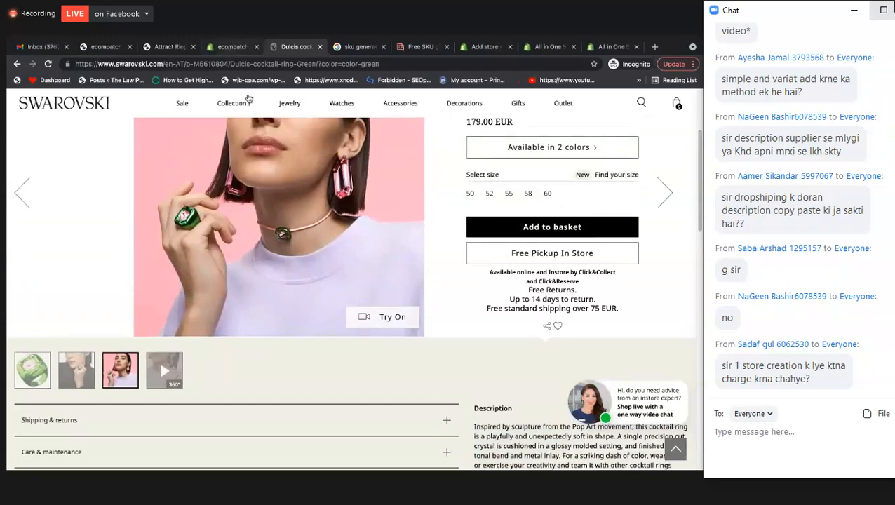
left_click(233, 46)
Step: Set the product's available quantity to 100
scroll(302, 382, "down", 3)
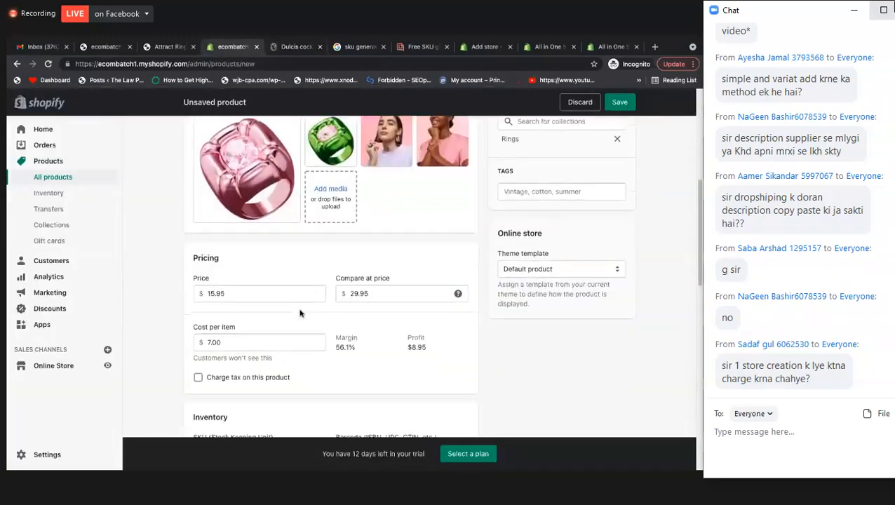
scroll(261, 344, "down", 1)
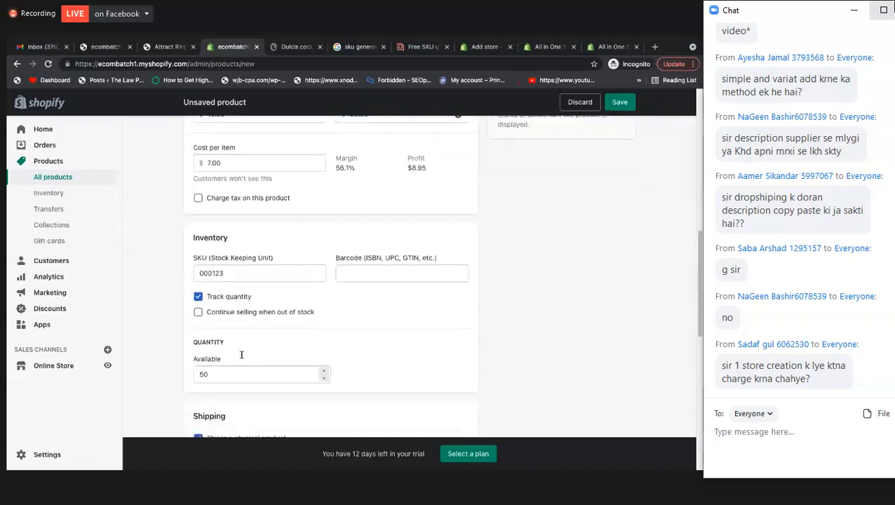
left_click(252, 345)
scroll(264, 338, "down", 1)
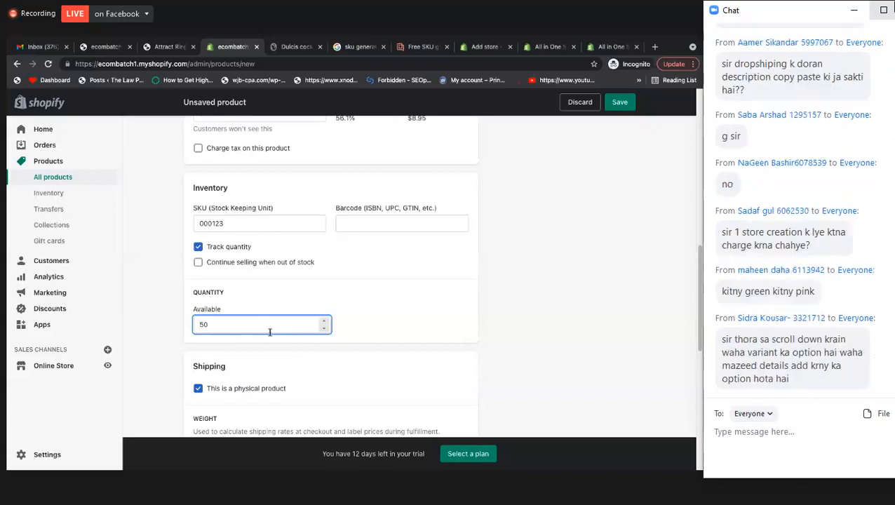
scroll(270, 333, "down", 1)
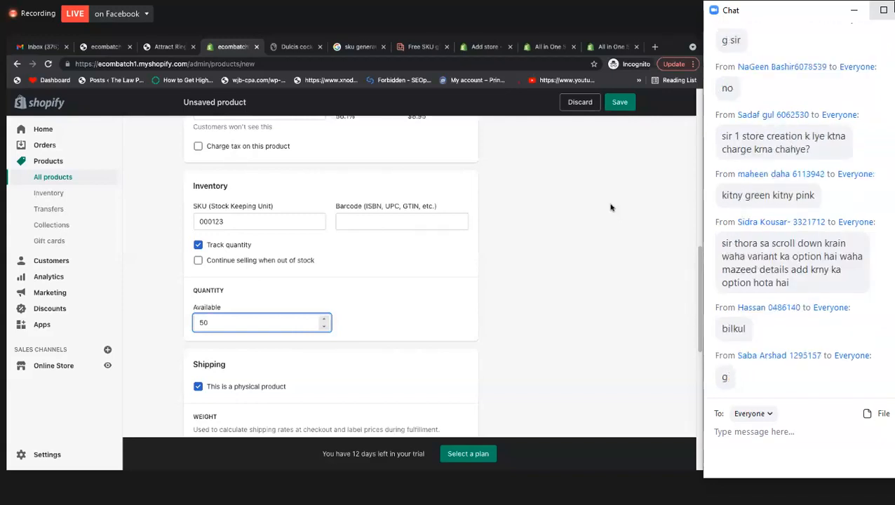
scroll(454, 323, "up", 1)
scroll(454, 322, "up", 2)
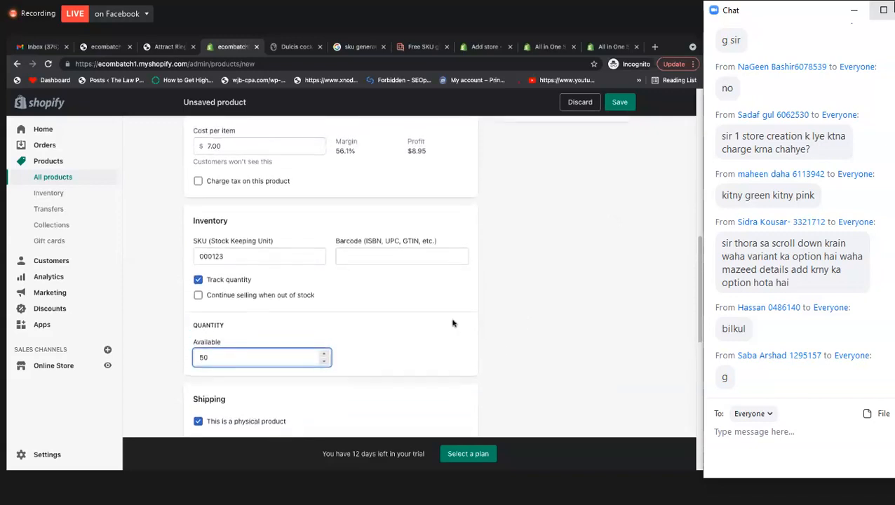
scroll(453, 323, "up", 3)
scroll(452, 324, "down", 3)
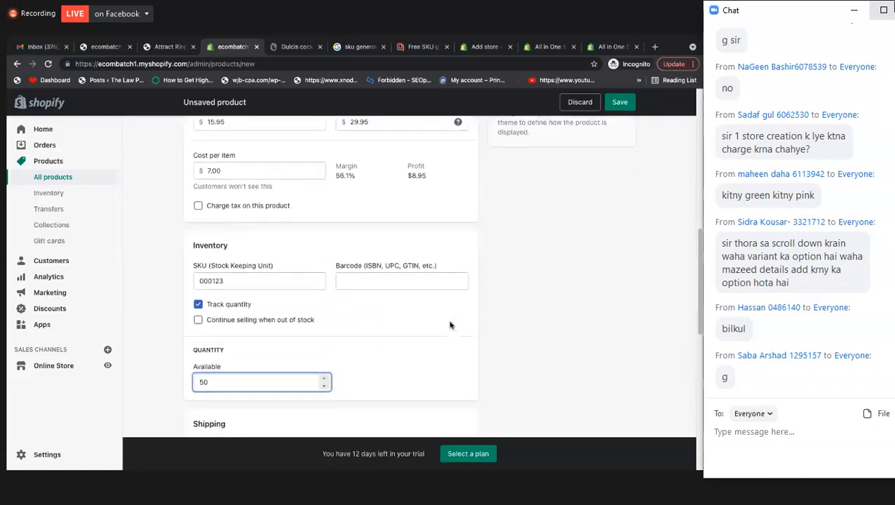
scroll(450, 325, "down", 4)
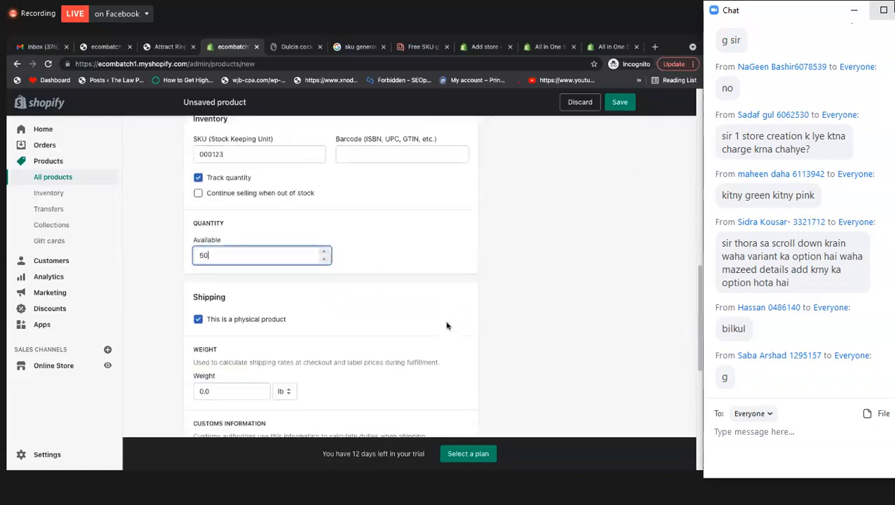
double_click(212, 255)
type("100")
left_click(499, 267)
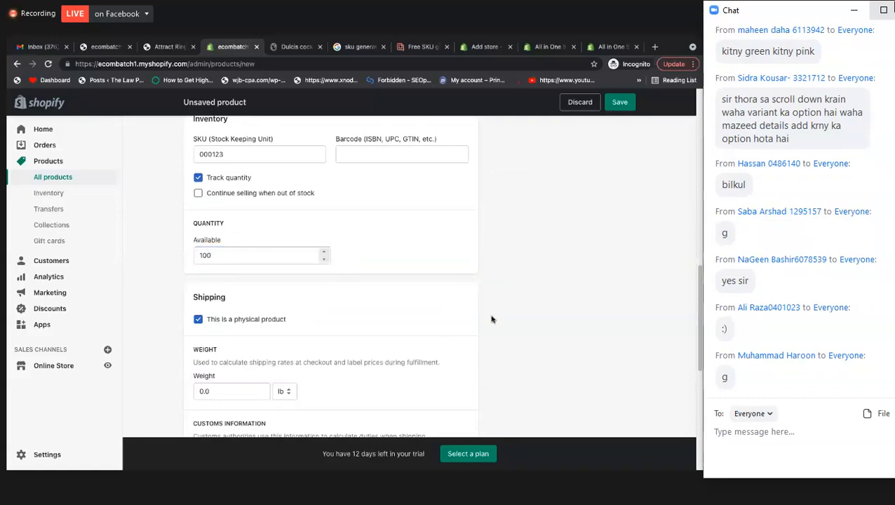
Step: Set the product's shipping weight to 45 g
scroll(400, 292, "down", 2)
scroll(291, 278, "down", 1)
left_click(207, 284)
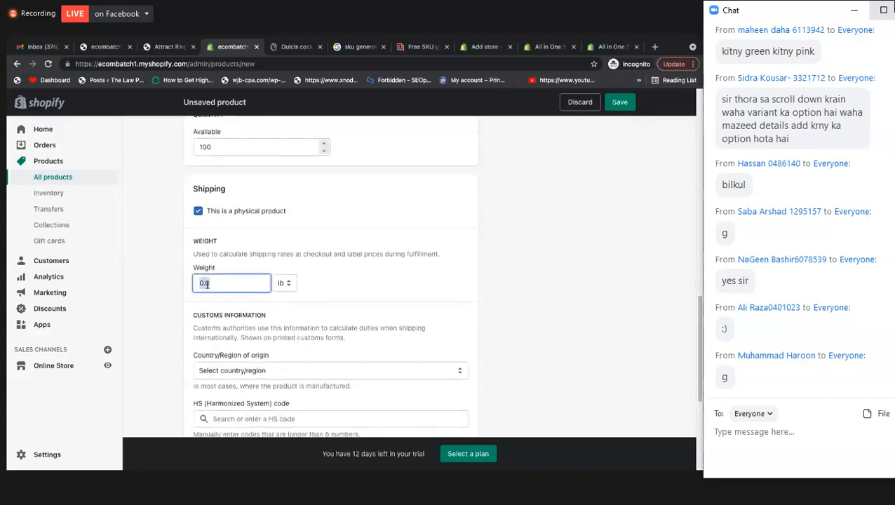
type("45")
left_click(497, 302)
left_click(287, 285)
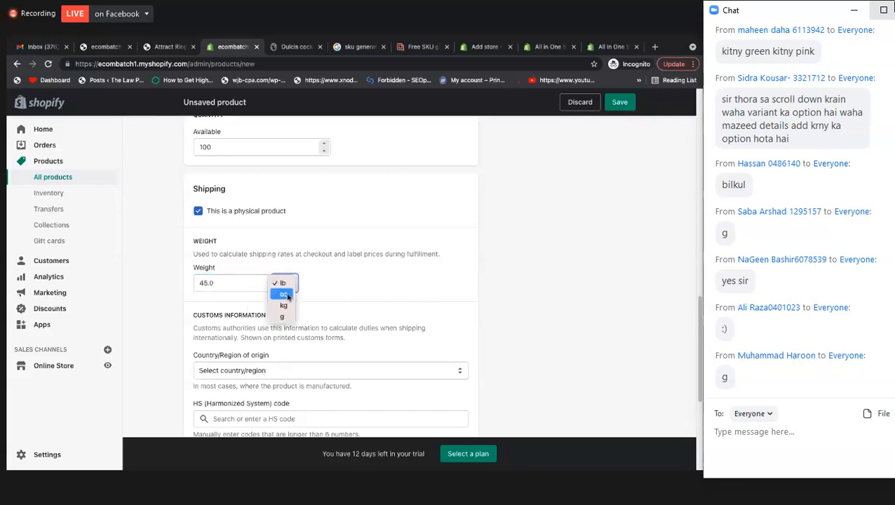
left_click(284, 316)
Step: Browse the country/region of origin options in the customs information
left_click(284, 371)
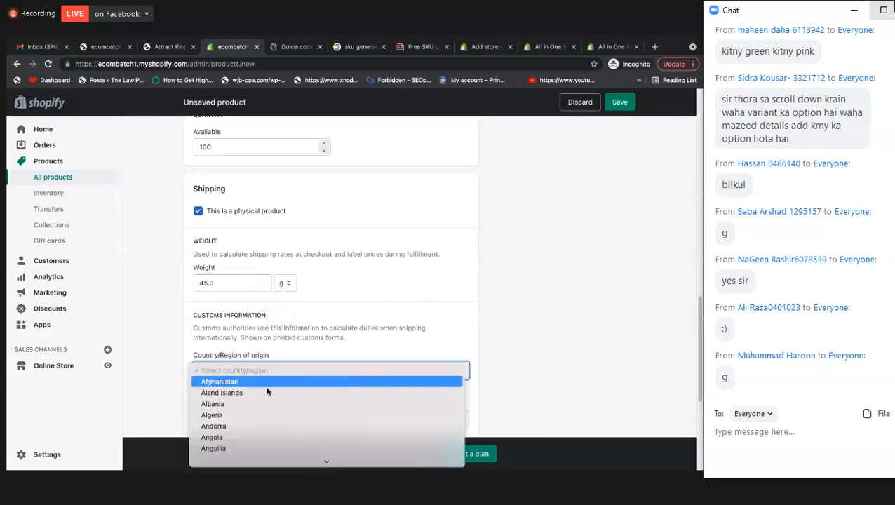
scroll(267, 391, "down", 20)
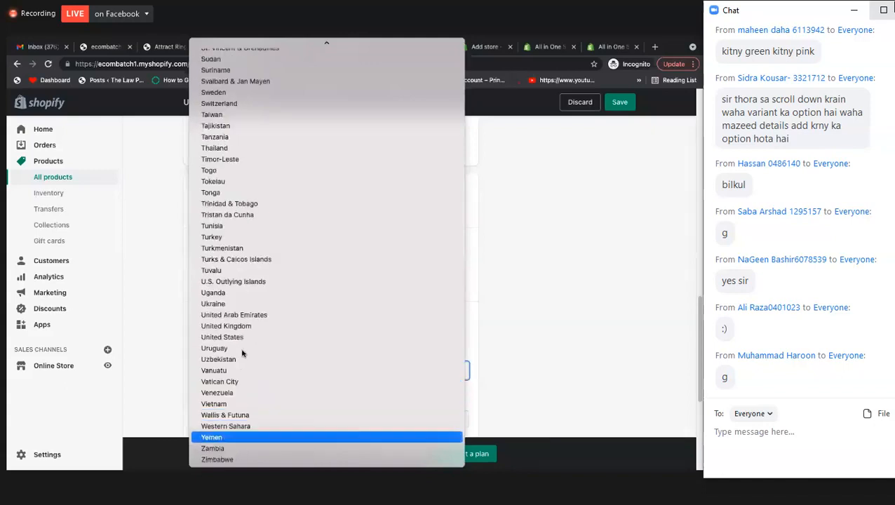
left_click(460, 334)
scroll(511, 267, "up", 3)
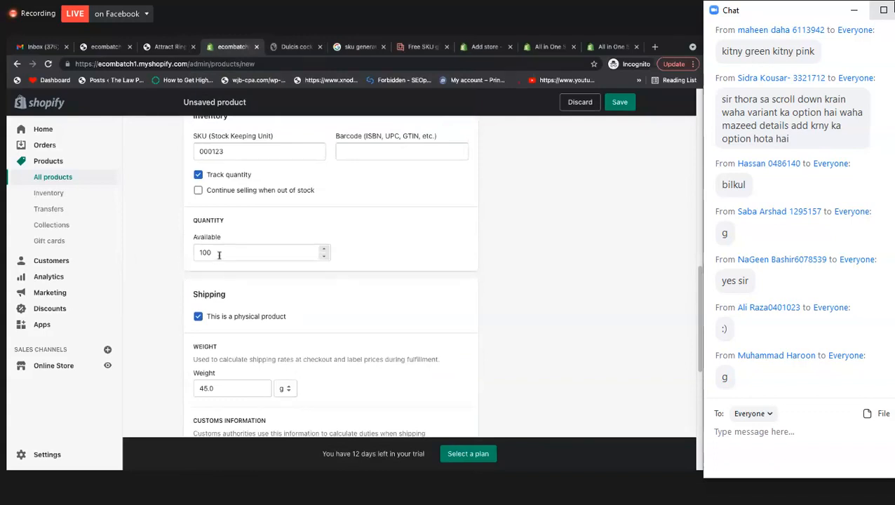
scroll(253, 268, "up", 1)
scroll(252, 267, "up", 5)
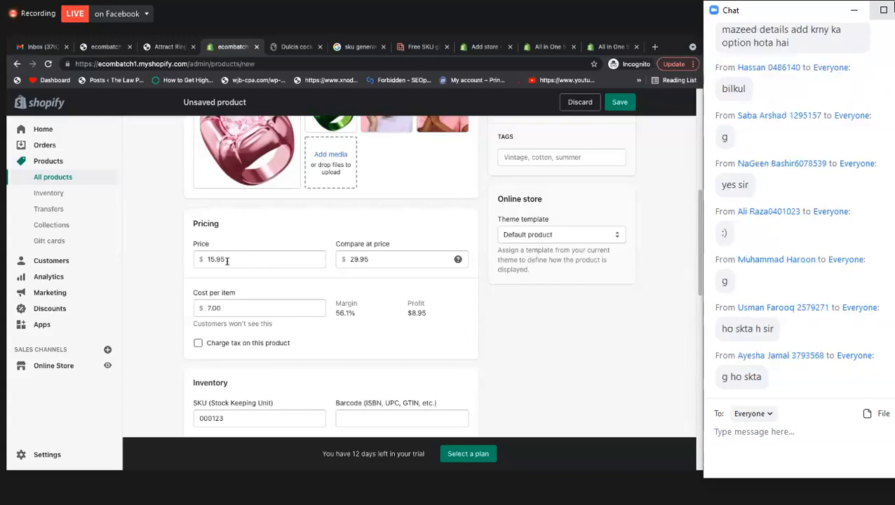
Step: Review the unsaved ring product's description, media, pricing, quantity, shipping weight and customs entries down to its variants section
double_click(226, 259)
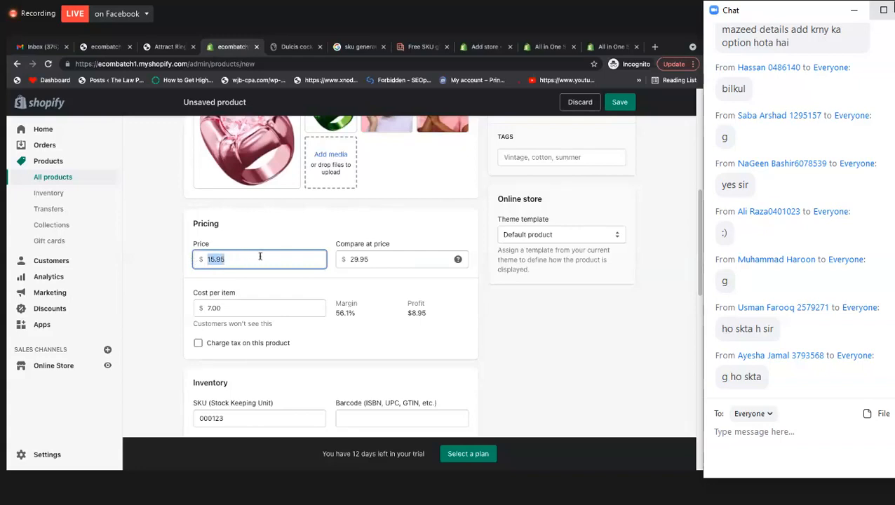
scroll(267, 259, "down", 4)
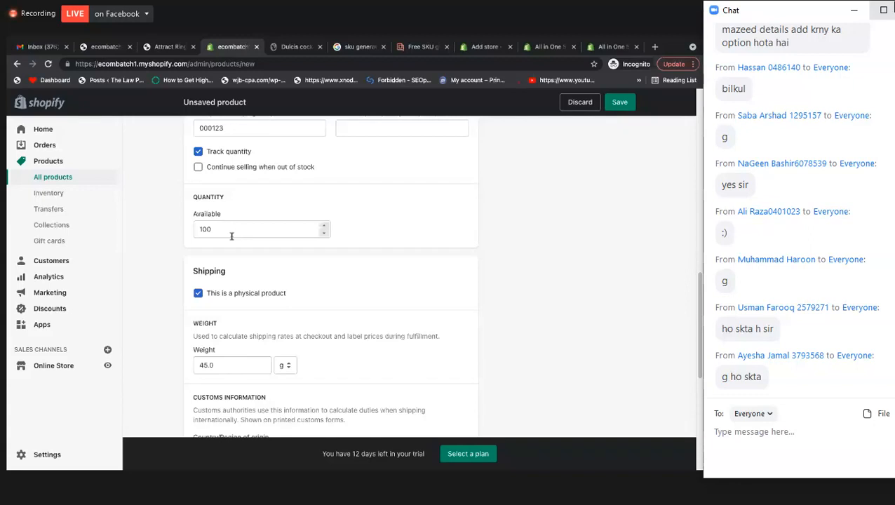
scroll(266, 270, "down", 1)
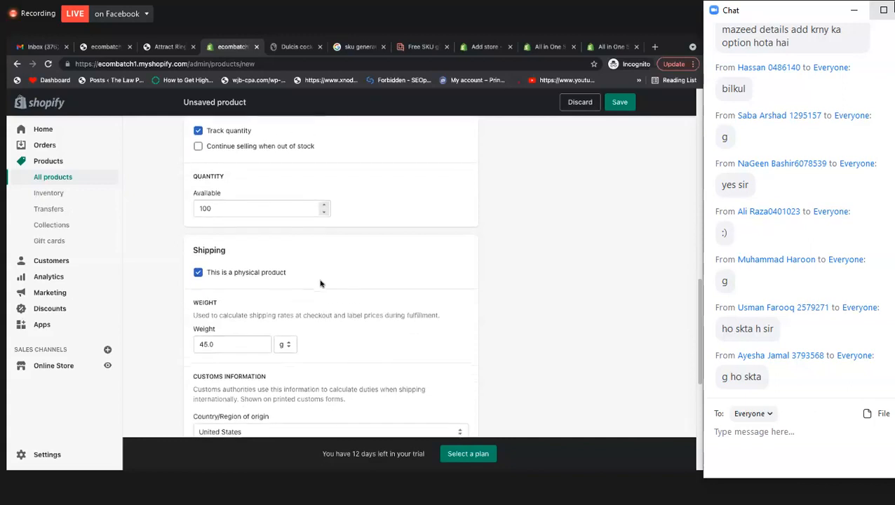
scroll(321, 282, "down", 1)
scroll(311, 219, "down", 3)
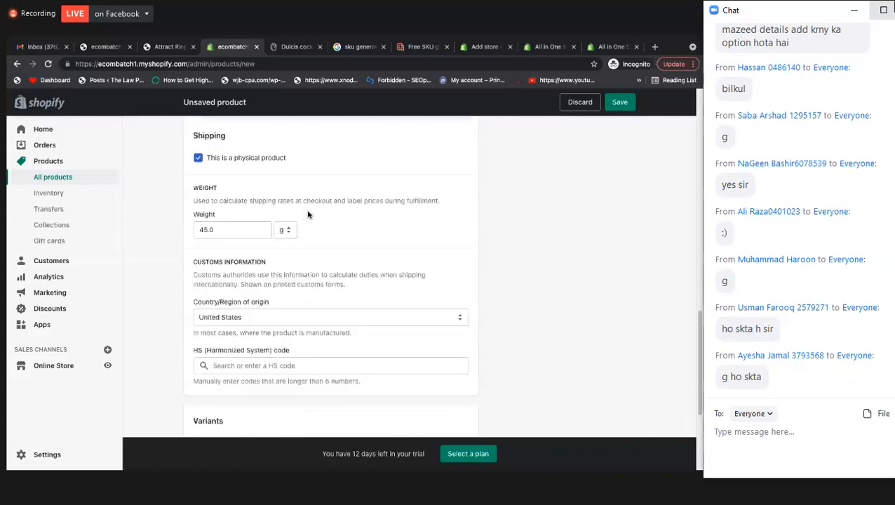
scroll(309, 231, "down", 1)
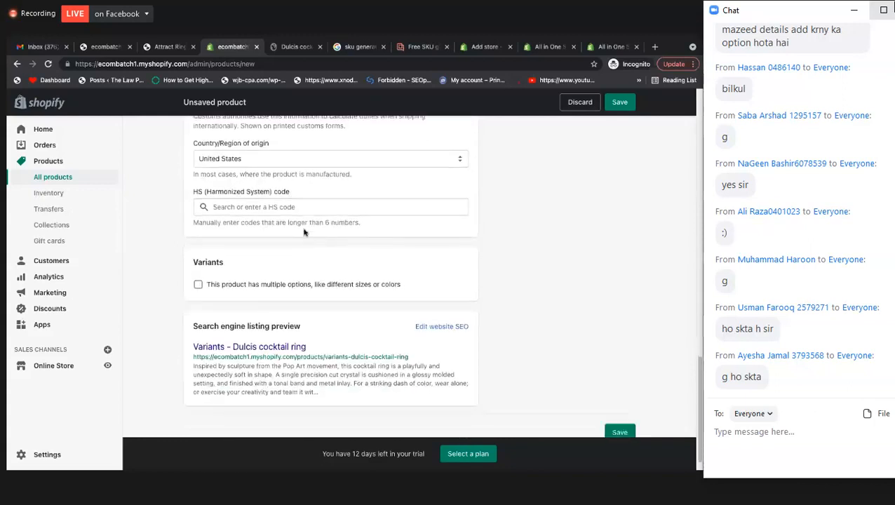
scroll(306, 235, "up", 2)
scroll(306, 236, "up", 7)
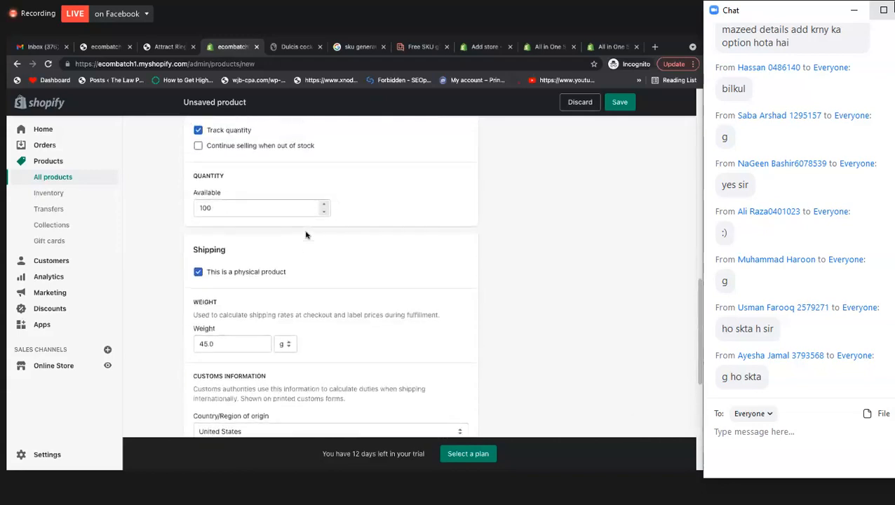
scroll(307, 236, "up", 4)
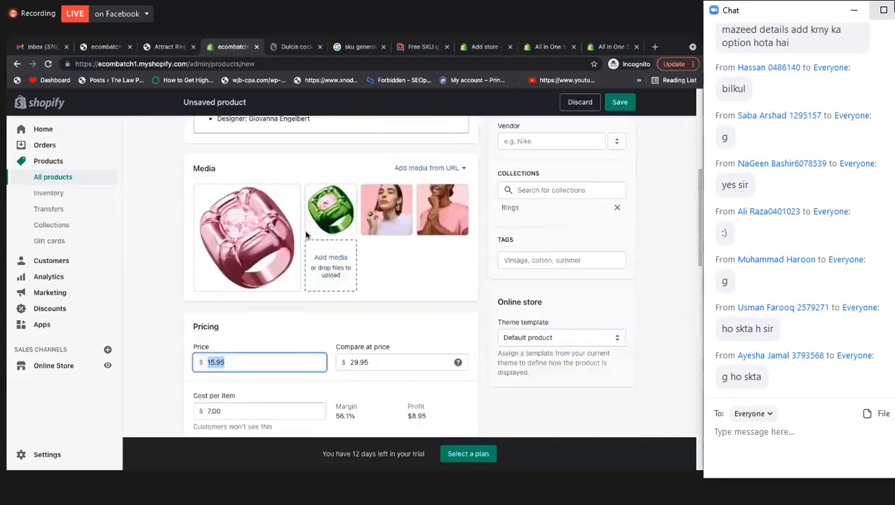
scroll(337, 262, "up", 2)
scroll(337, 263, "down", 8)
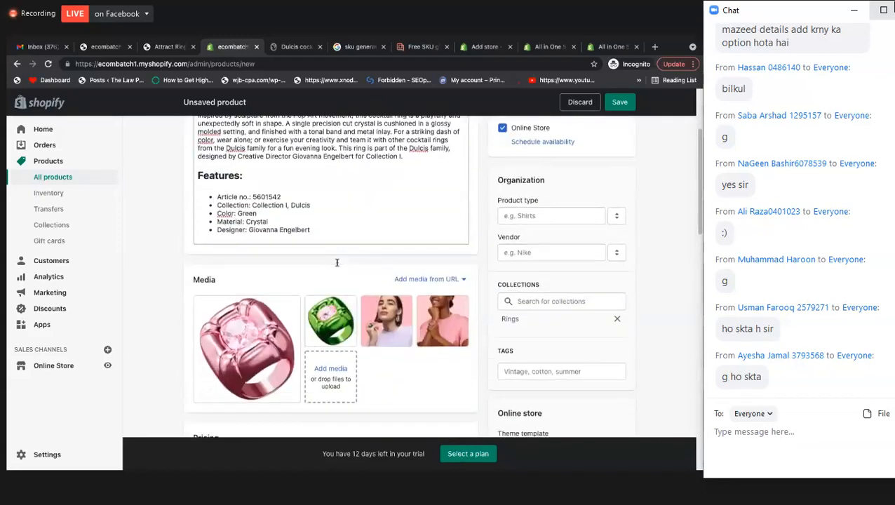
scroll(337, 263, "down", 5)
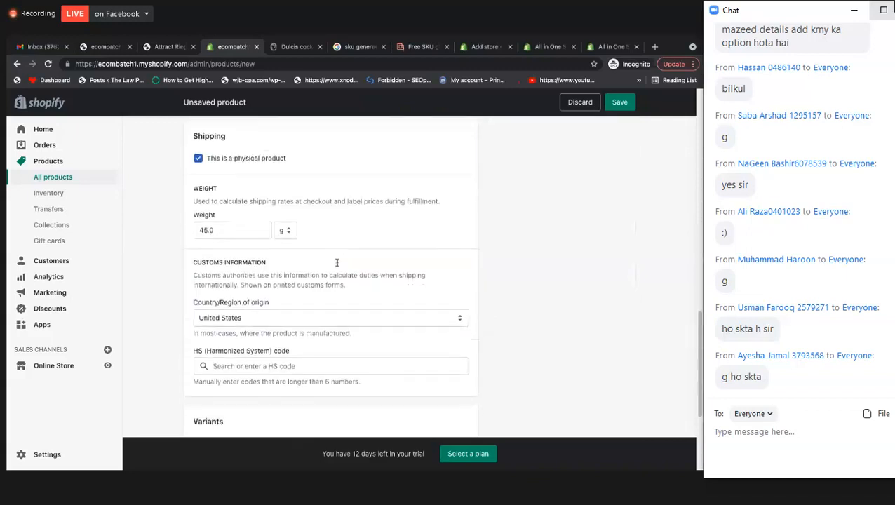
scroll(336, 265, "down", 1)
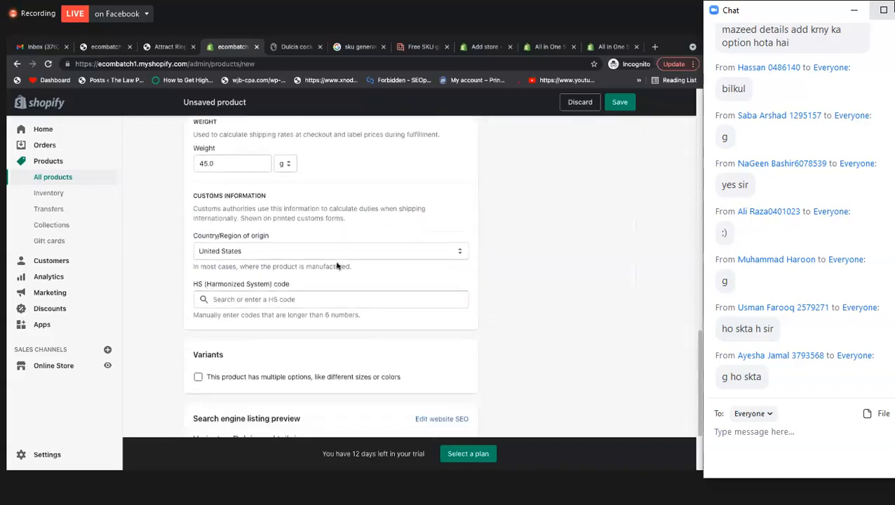
scroll(337, 266, "down", 2)
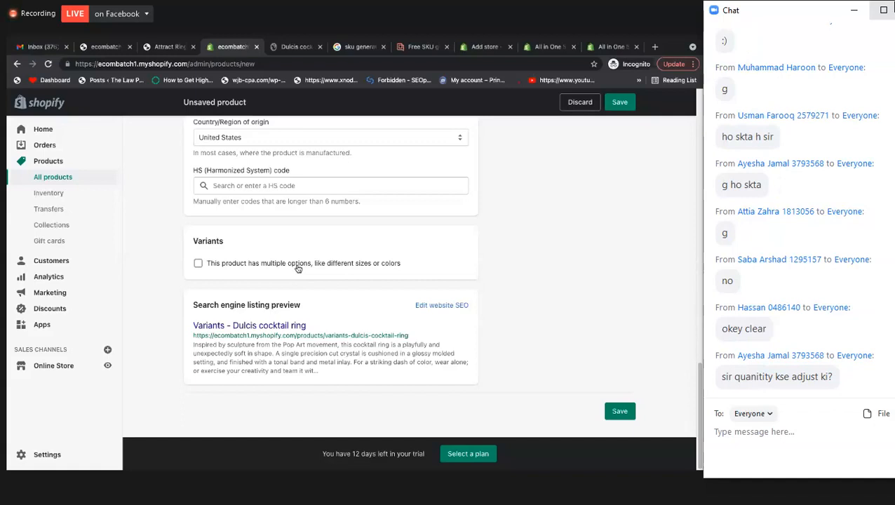
scroll(298, 265, "up", 4)
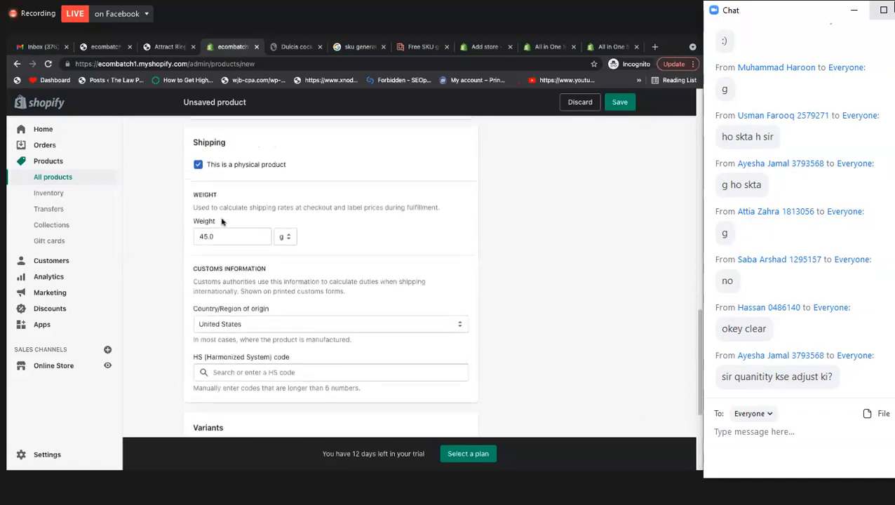
scroll(222, 217, "up", 2)
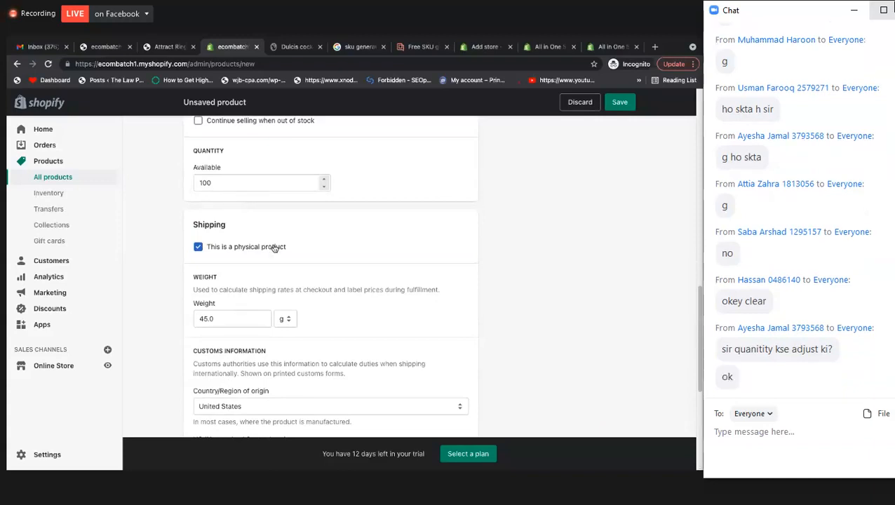
scroll(274, 247, "down", 1)
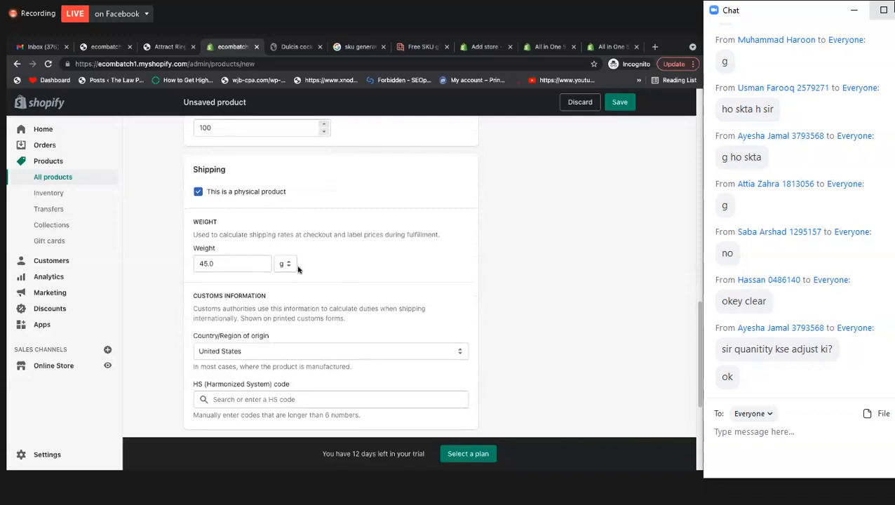
scroll(298, 269, "down", 4)
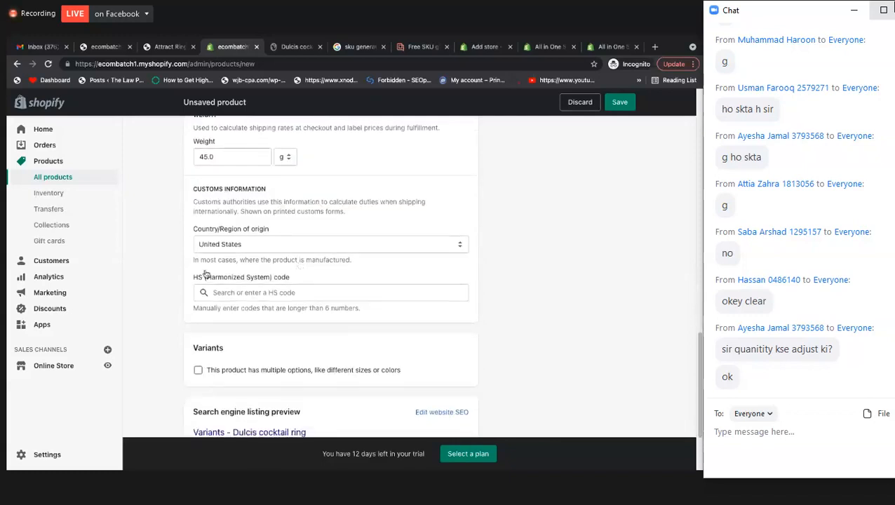
Step: Enable multiple options, like different sizes or colors, for the Dulcis cocktail ring's variants
double_click(206, 245)
left_click_drag(316, 264, 411, 273)
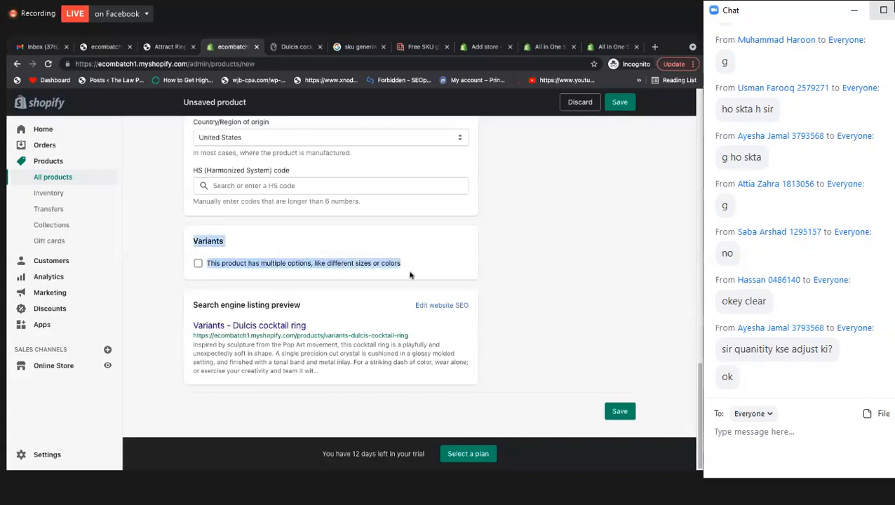
left_click(182, 268)
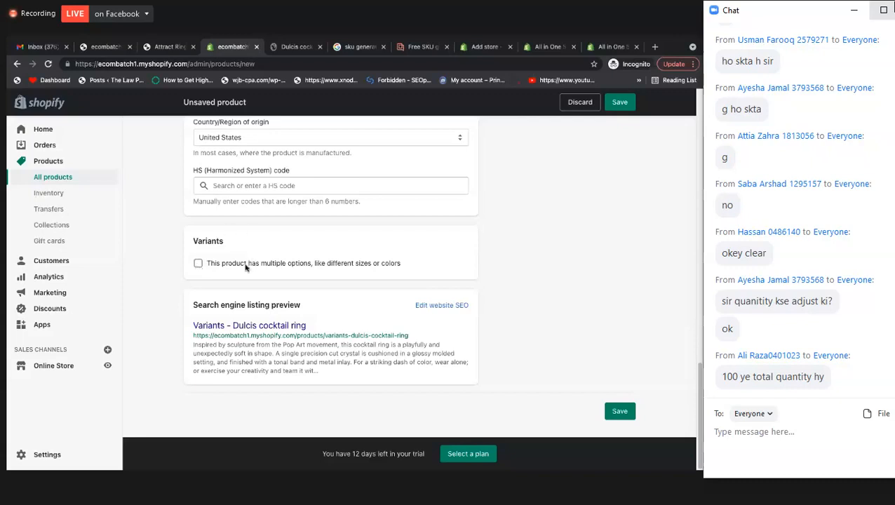
left_click(199, 264)
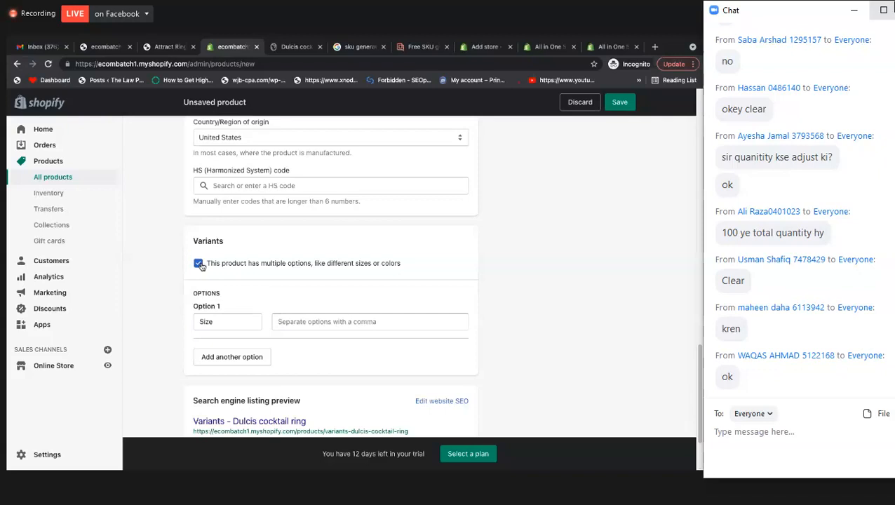
scroll(198, 263, "down", 1)
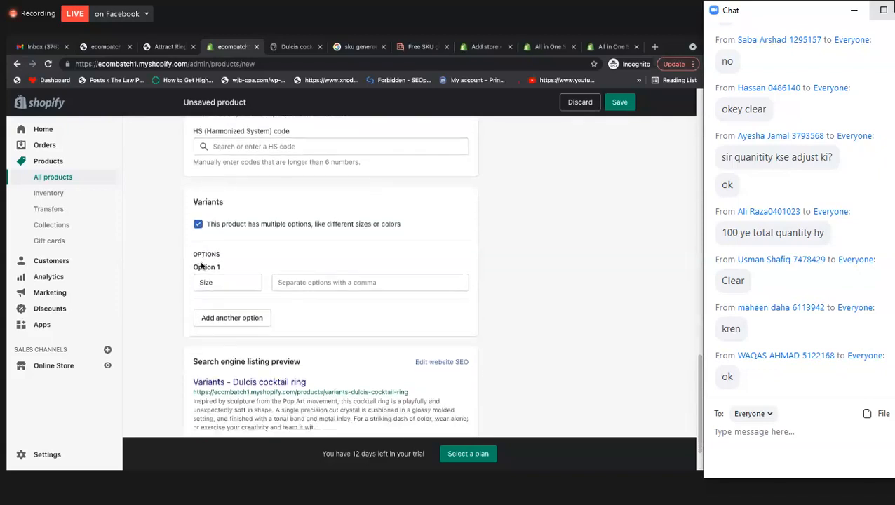
scroll(216, 282, "down", 1)
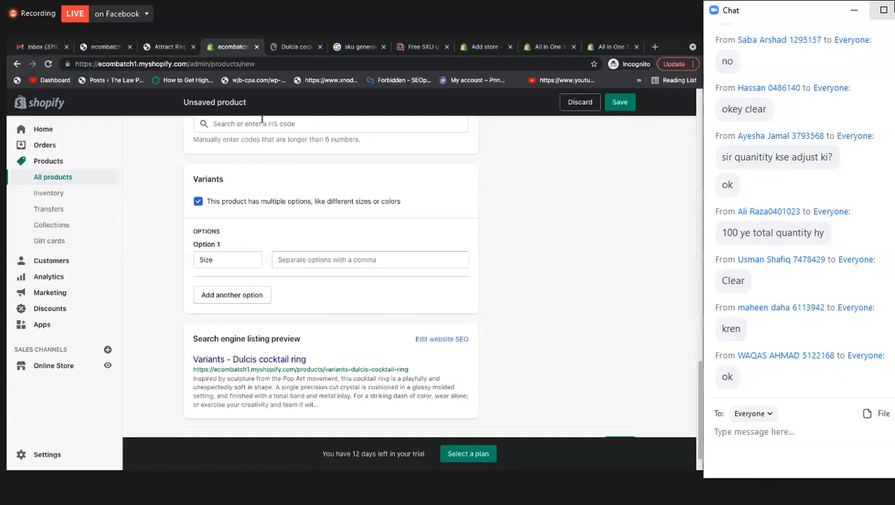
Step: Check the ring sizes on the Swarovski product page and add 50, 52, 54, 56 and 60 as values of the Size option
key("ctrl+Tab")
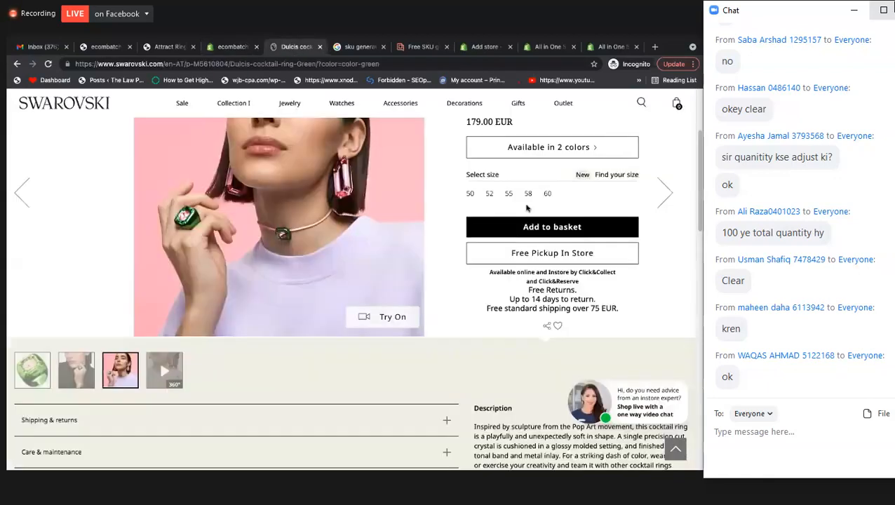
scroll(510, 186, "down", 1)
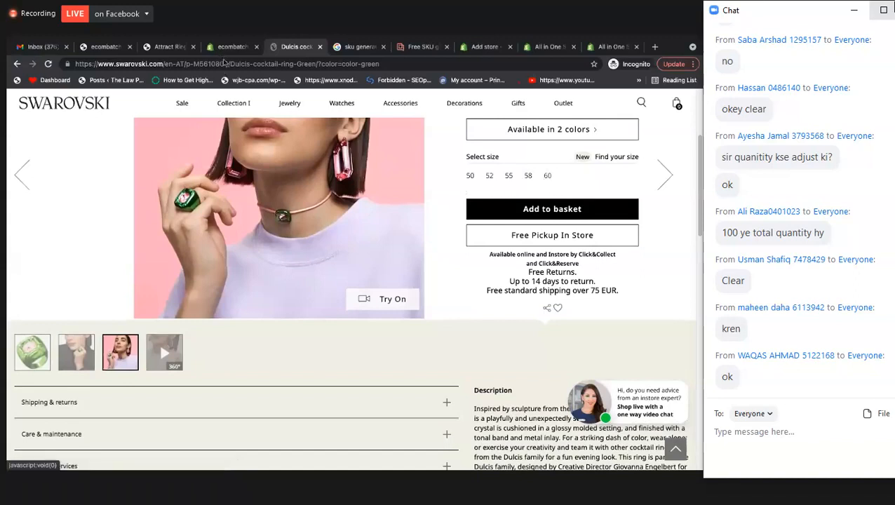
key("ctrl+shift+Tab")
left_click(303, 261)
type("50")
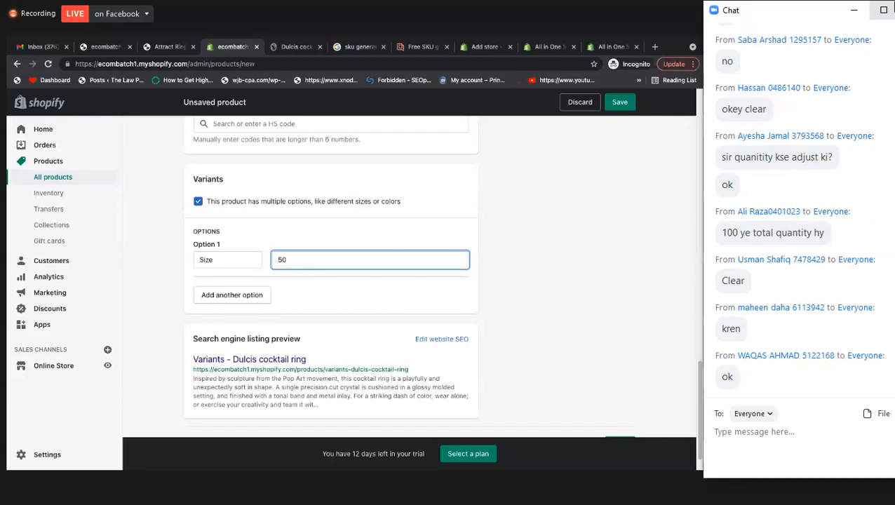
key("Return")
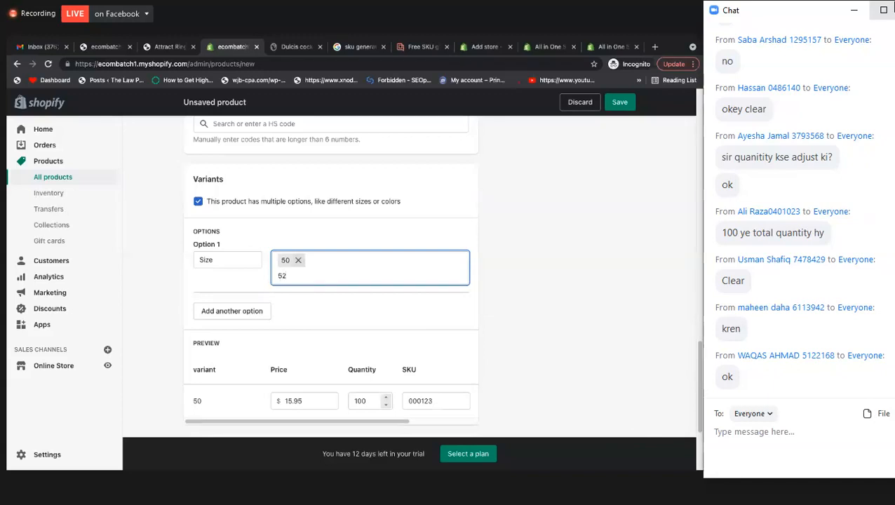
type("52")
key("Return")
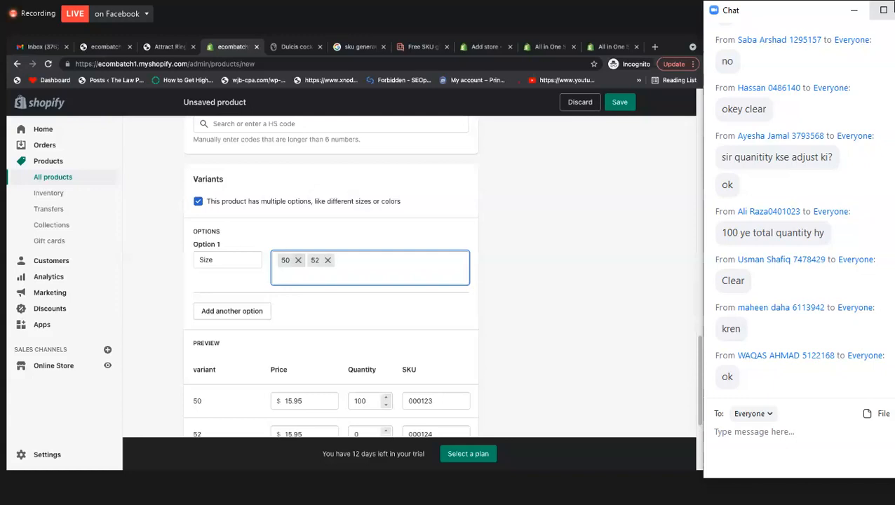
type("54")
key("Return")
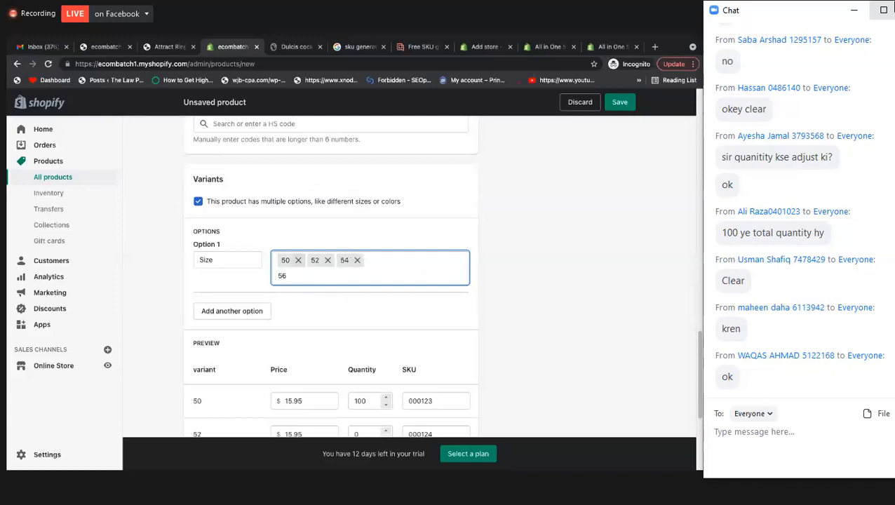
type("56")
key("Return")
type("6")
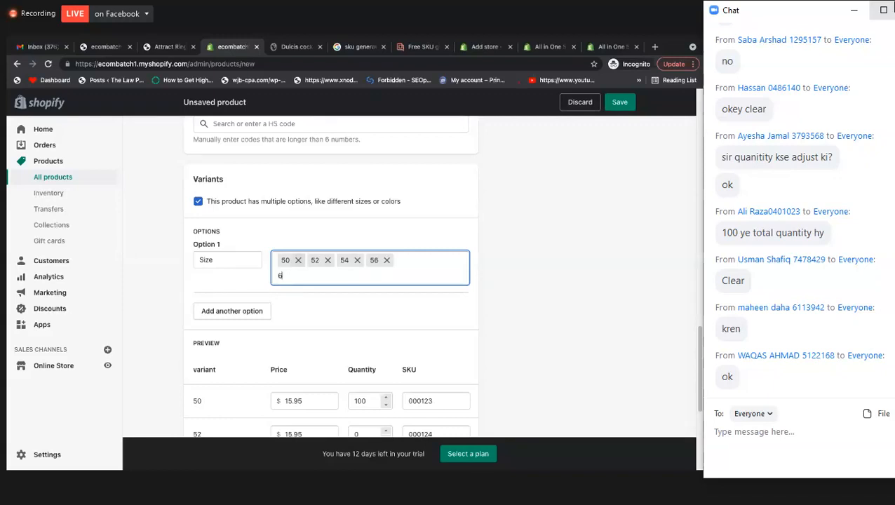
type("0")
key("Return")
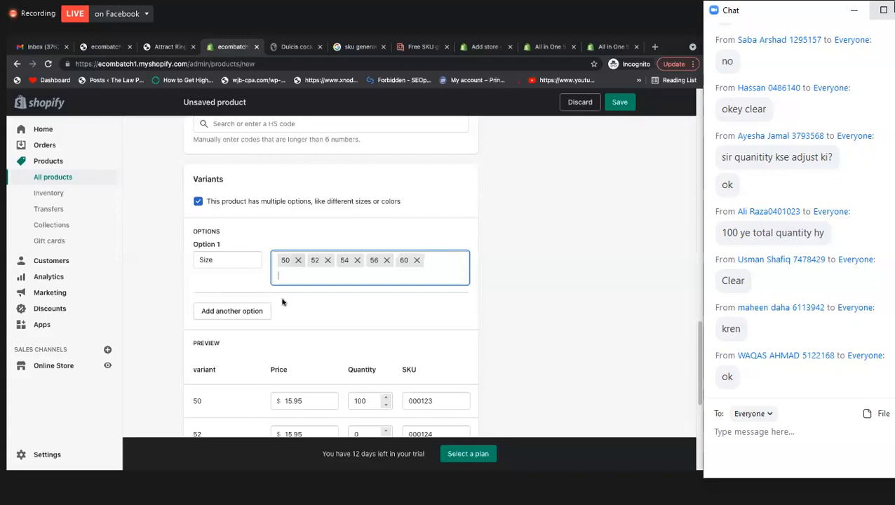
left_click(284, 266)
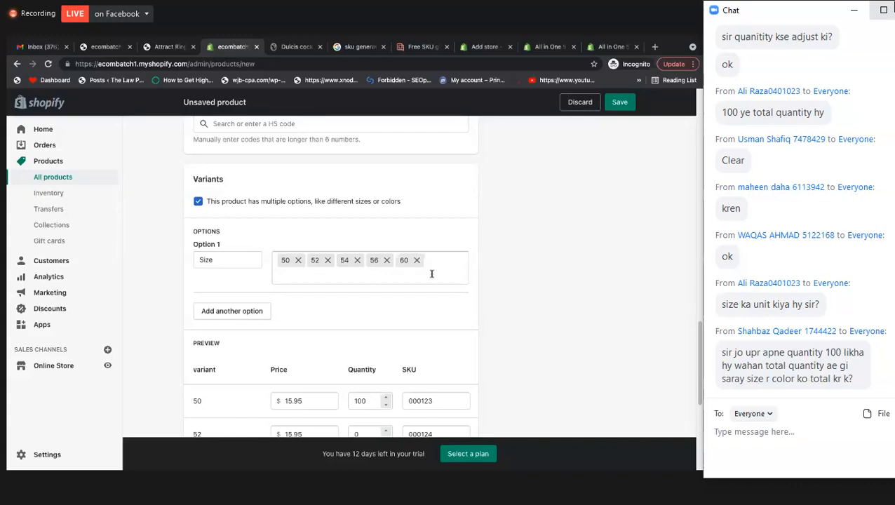
Step: Look over the Attract Ring's store preview page for size options and return to the unsaved product
left_click(161, 47)
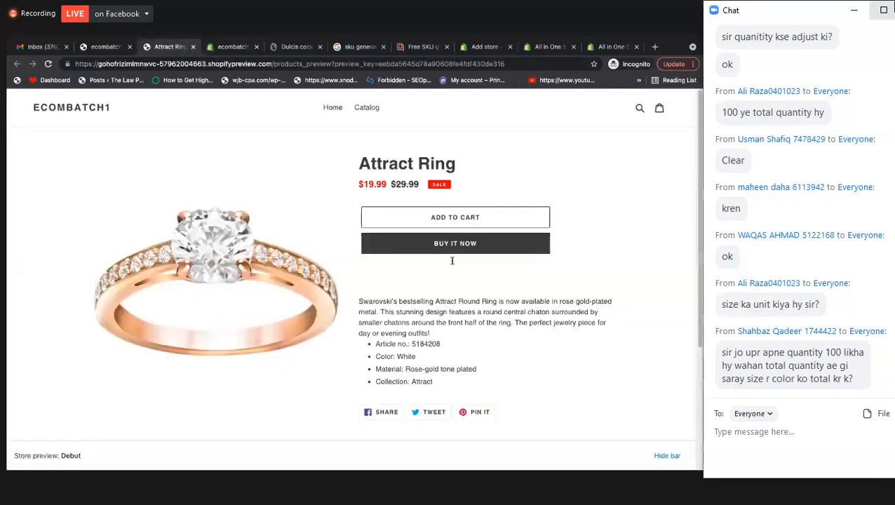
scroll(478, 343, "down", 3)
scroll(478, 343, "up", 1)
scroll(478, 344, "up", 5)
scroll(478, 343, "down", 1)
left_click(235, 46)
Step: Open the ring size measuring guide on the Swarovski Dulcis page and consult it alongside the store's product pages
left_click(292, 46)
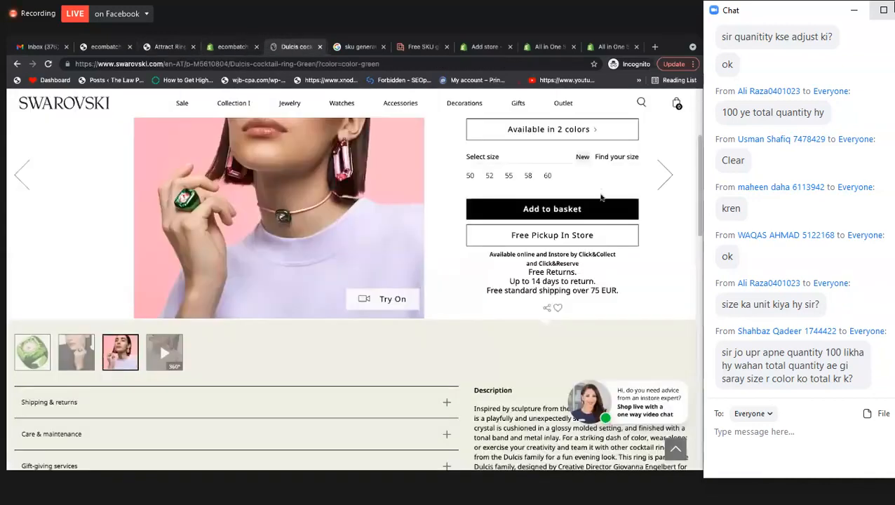
left_click(586, 166)
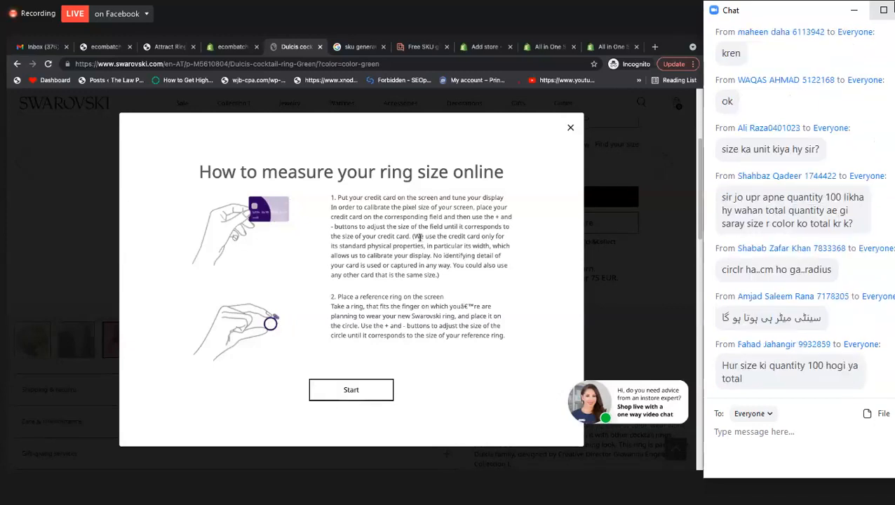
left_click(217, 49)
left_click(169, 47)
left_click(231, 47)
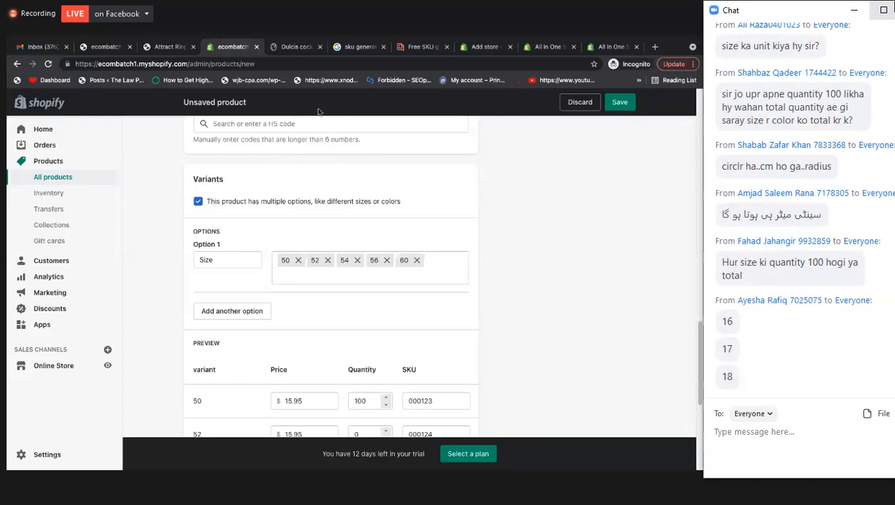
left_click(166, 49)
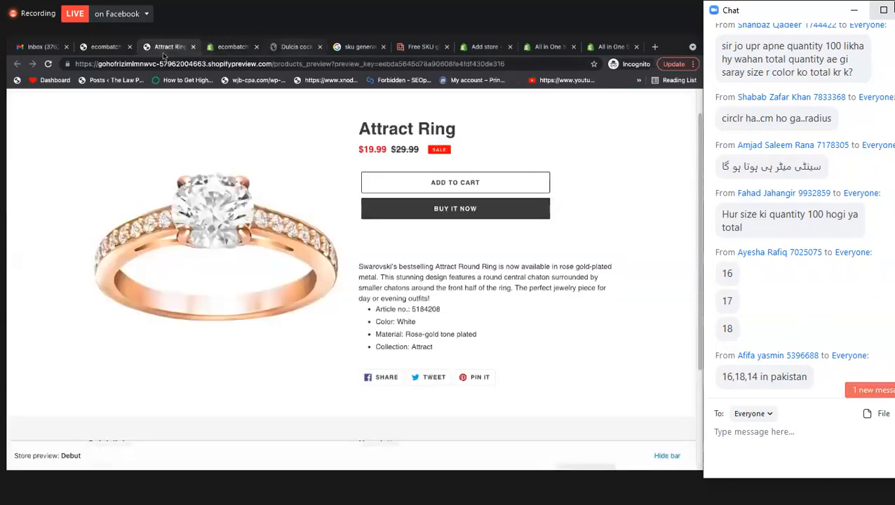
left_click(295, 50)
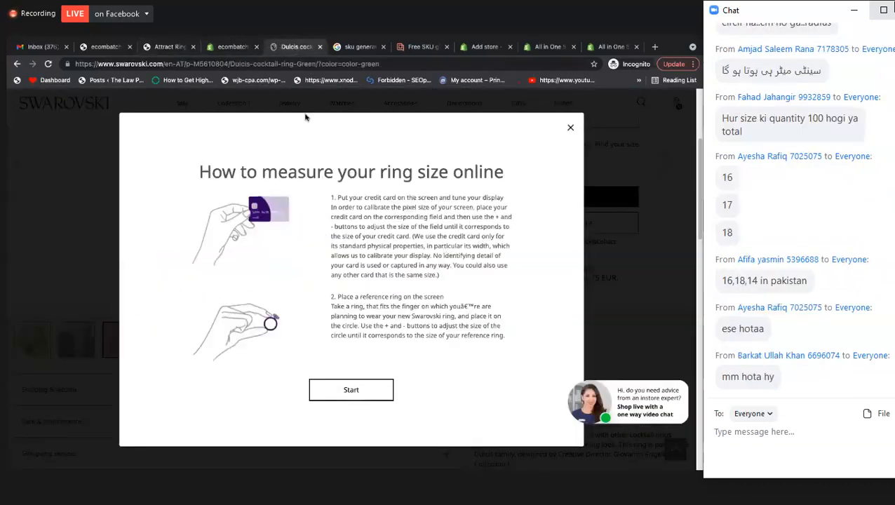
Step: Review the unsaved product's Size values against the ring measuring guide on the Swarovski Dulcis page
left_click(237, 47)
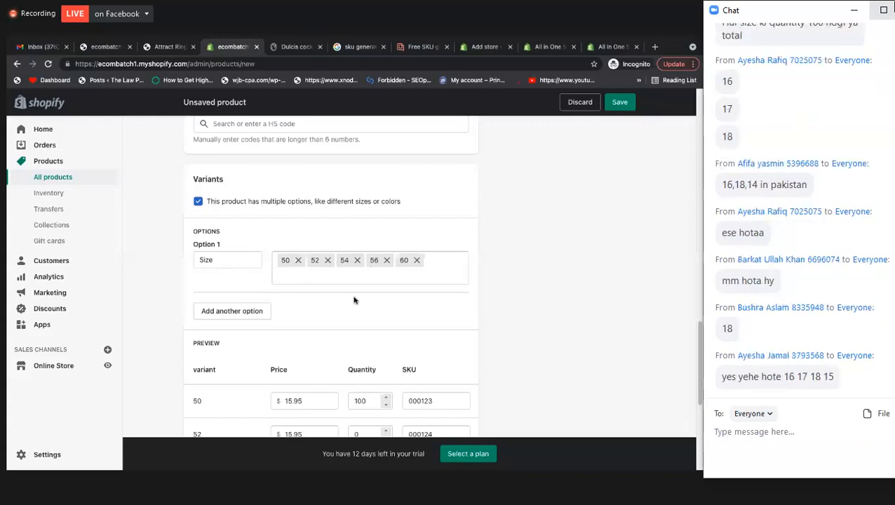
scroll(329, 298, "down", 1)
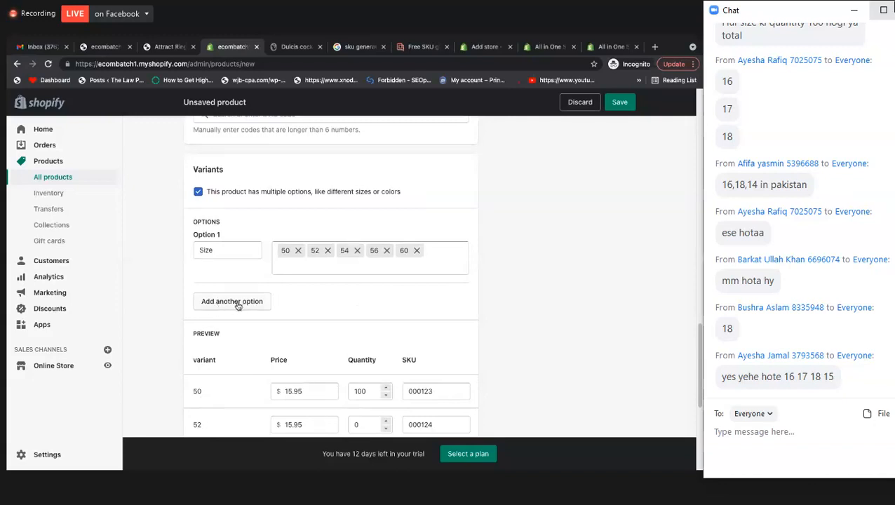
scroll(231, 286, "up", 1)
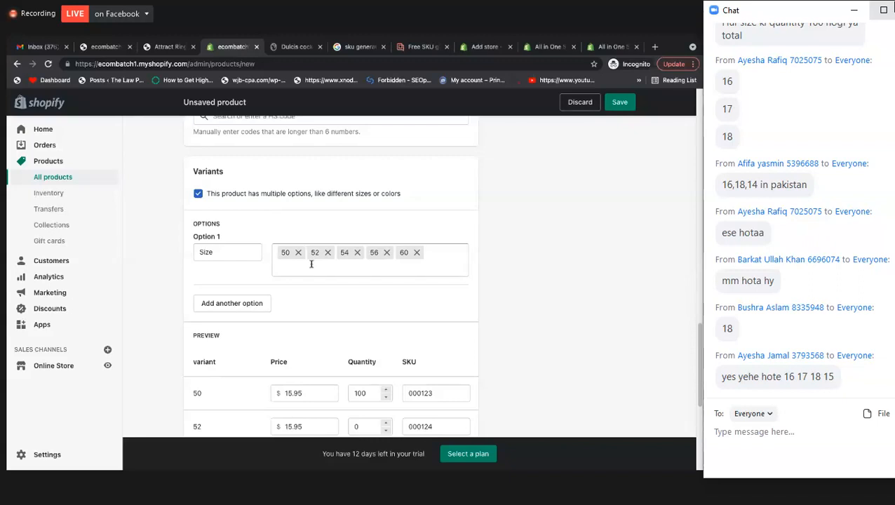
key("ctrl+Tab")
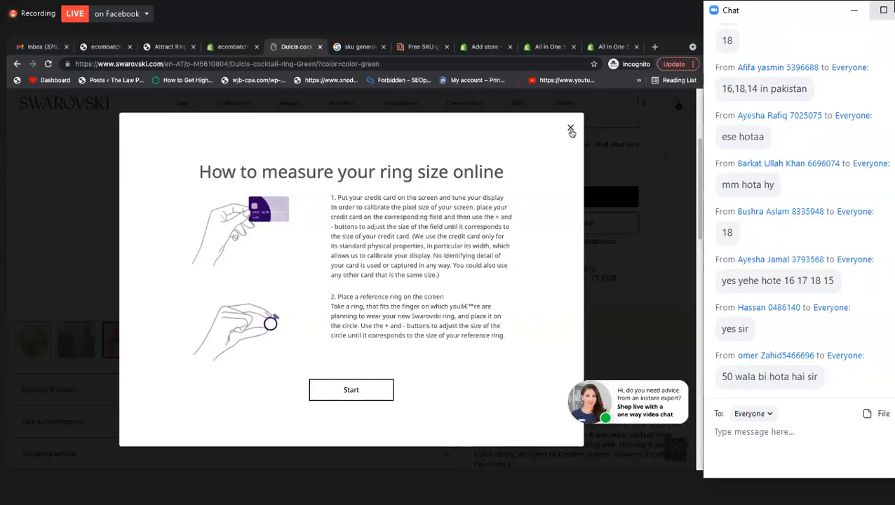
Step: Return to the unsaved product and add a second variant option named Color
left_click(225, 47)
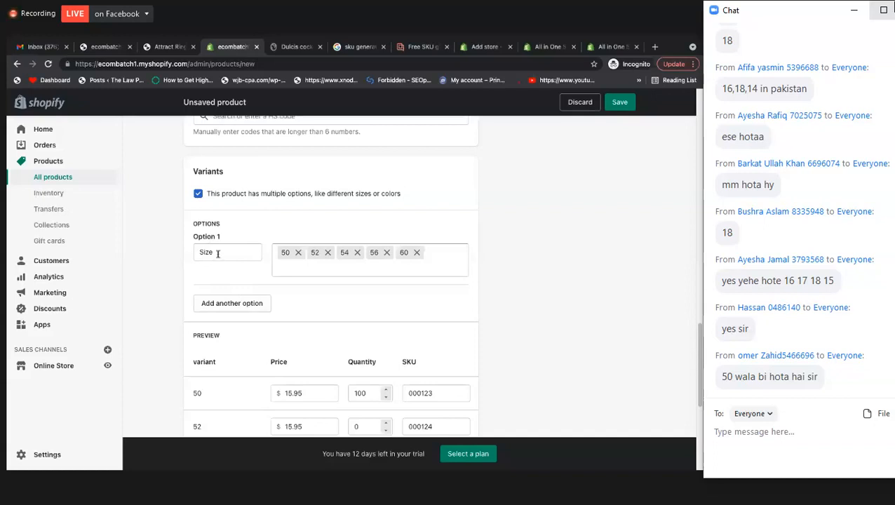
left_click(239, 304)
type("Color")
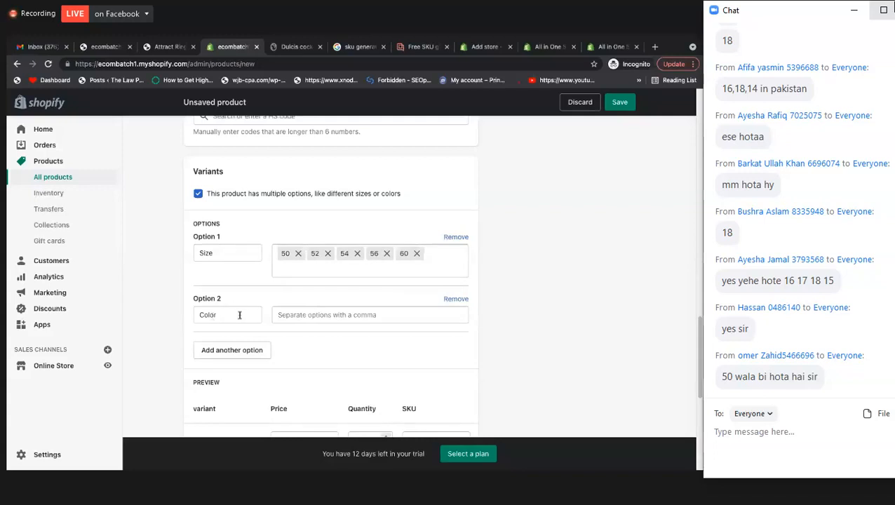
left_click(231, 316)
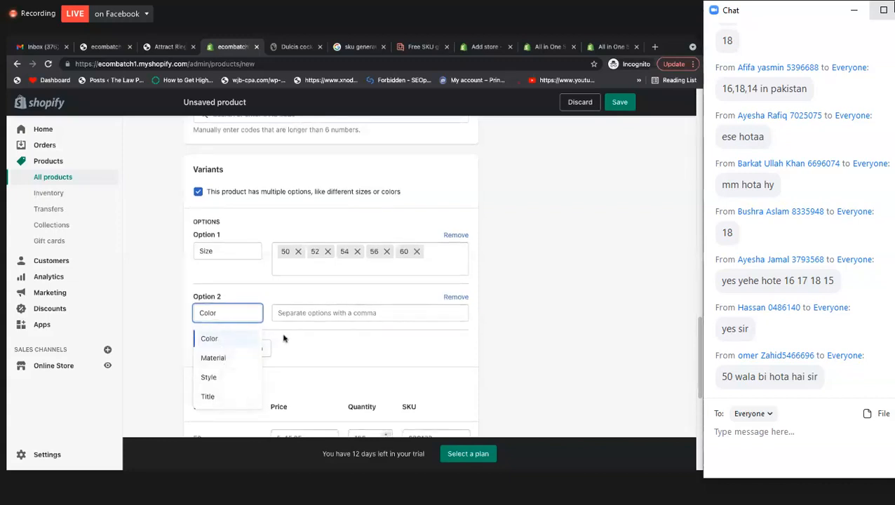
left_click(215, 314)
left_click(215, 313)
left_click(316, 330)
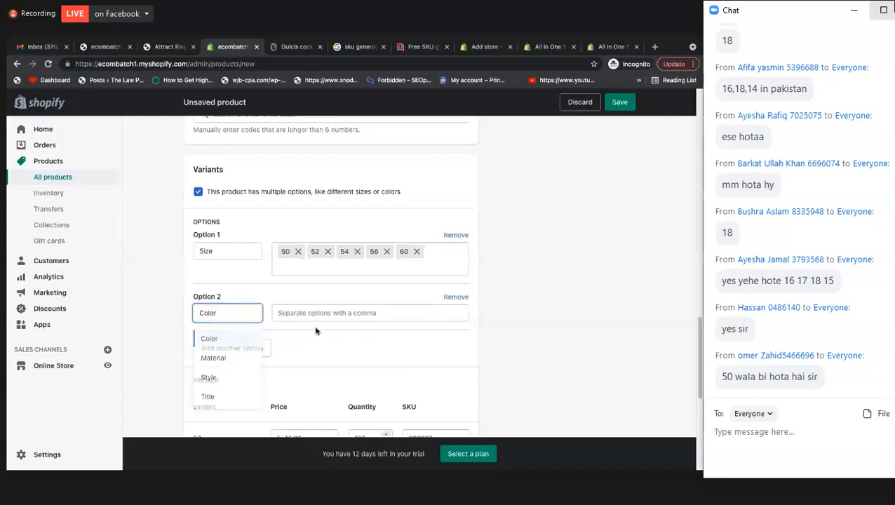
Step: Enter Pink and Green as the Color option's values and check the resulting size and color combinations
left_click(311, 315)
type("Pink")
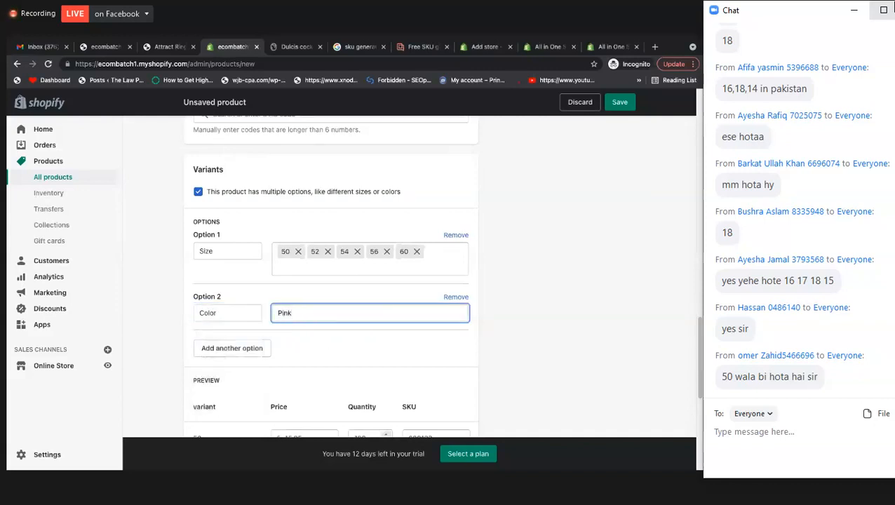
key("Return")
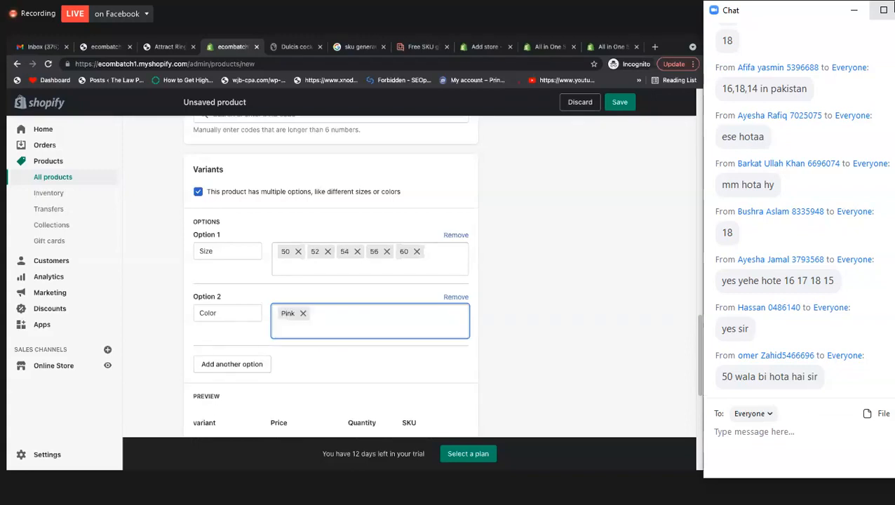
type("Green")
key("Return")
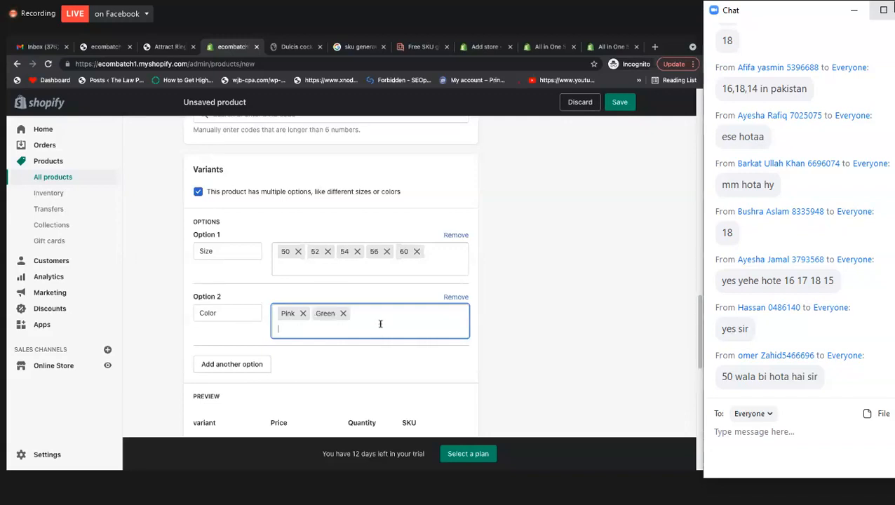
left_click(222, 271)
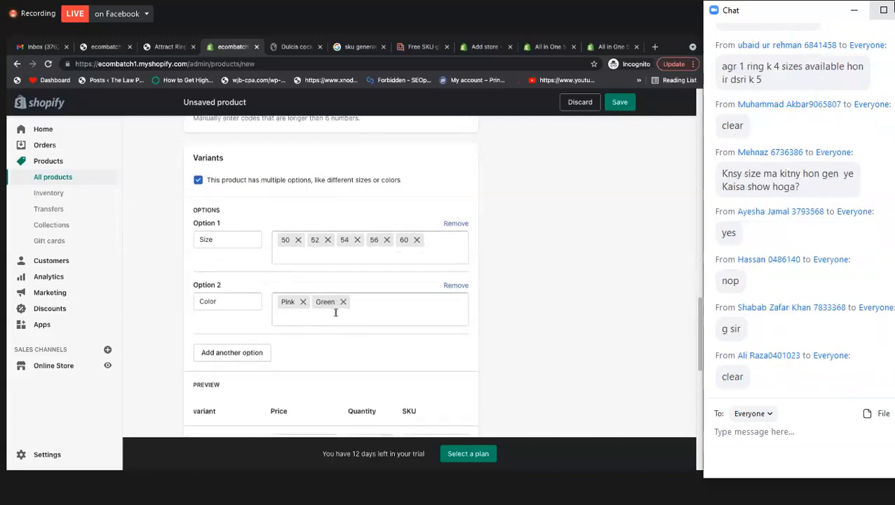
scroll(337, 309, "down", 3)
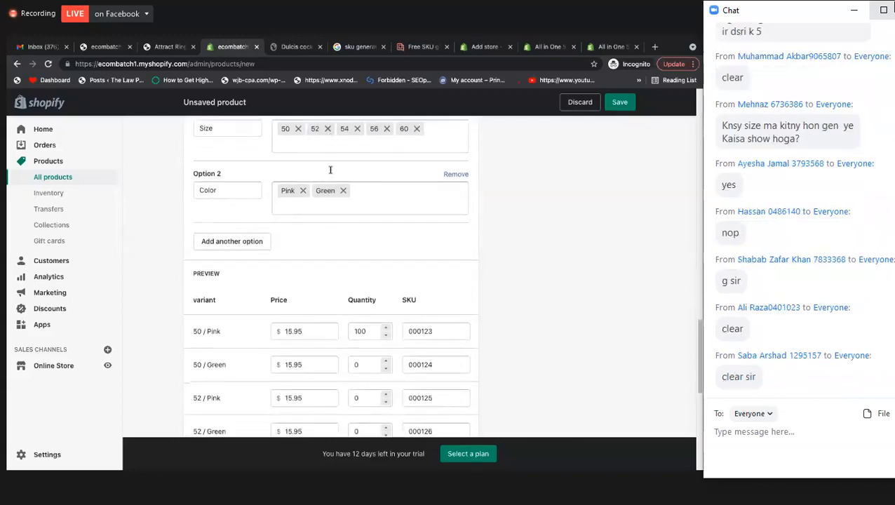
scroll(329, 184, "up", 1)
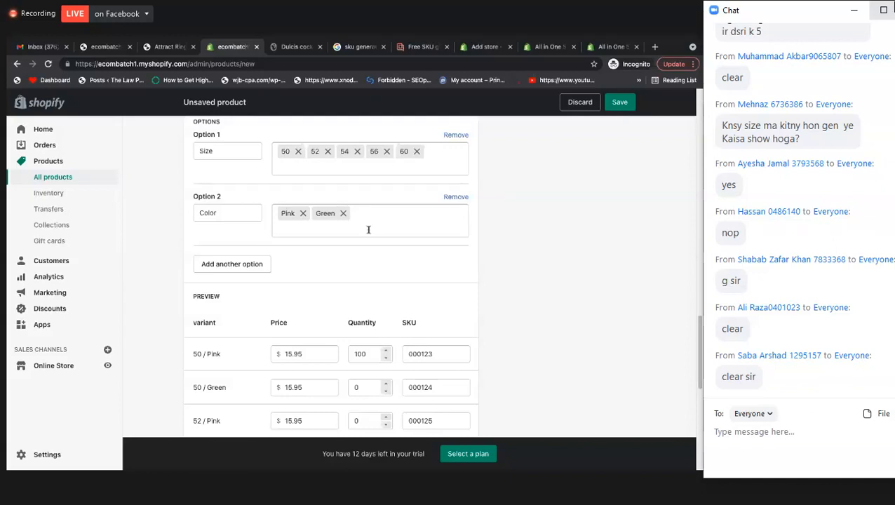
Step: Maximize the meeting chat to read it, restore it and make its window taller
left_click(884, 10)
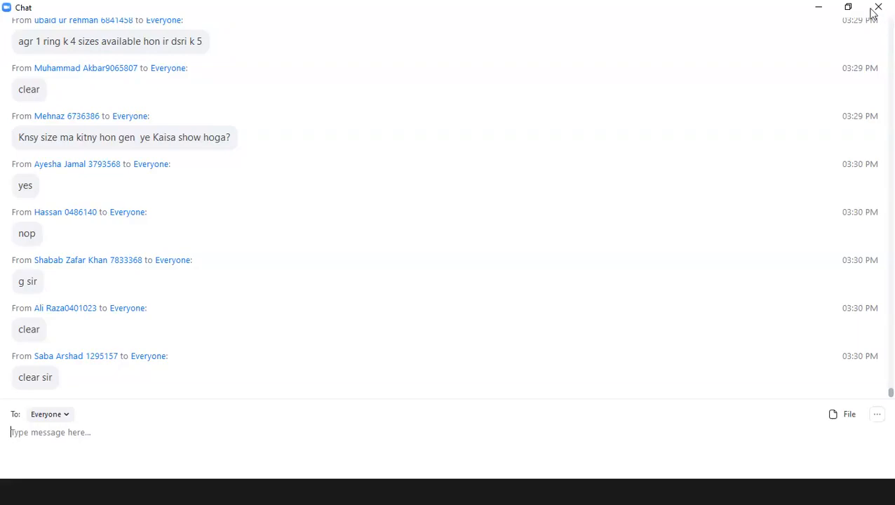
left_click(849, 10)
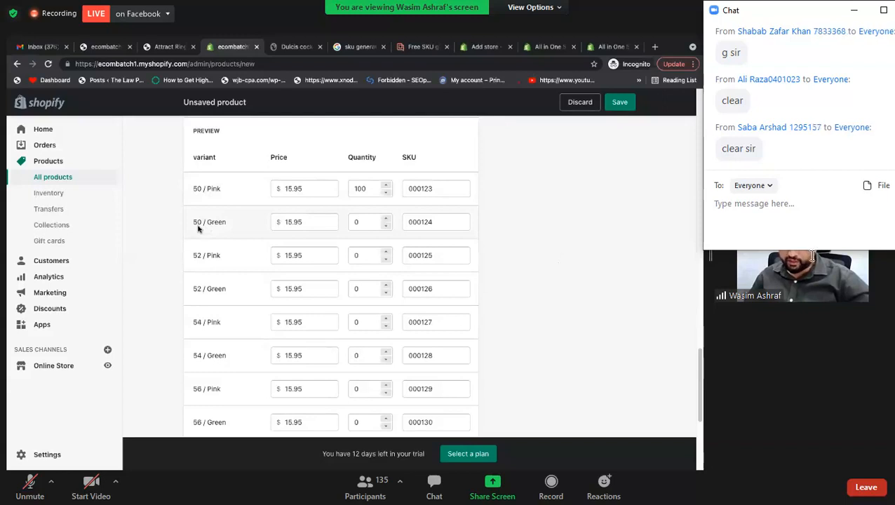
left_click_drag(813, 252, 806, 370)
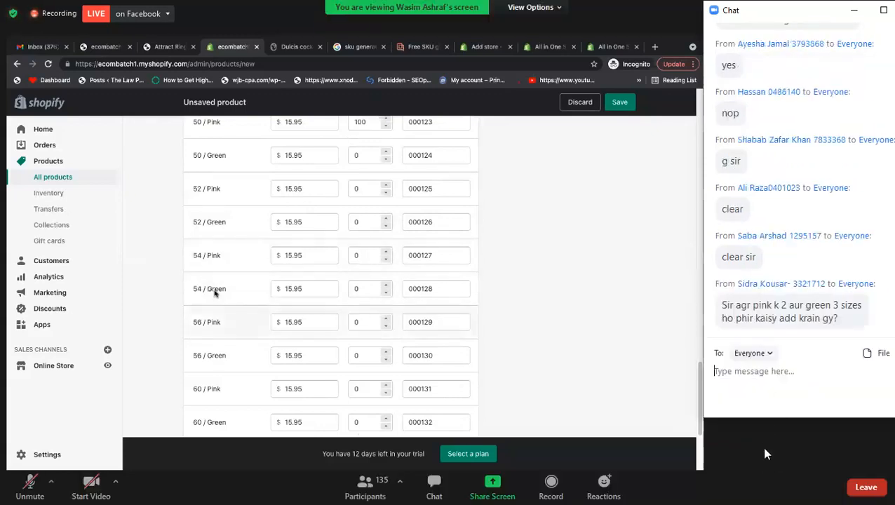
Step: Leave the full-screen meeting view and open web.whatsapp.com in a new browser tab
double_click(602, 354)
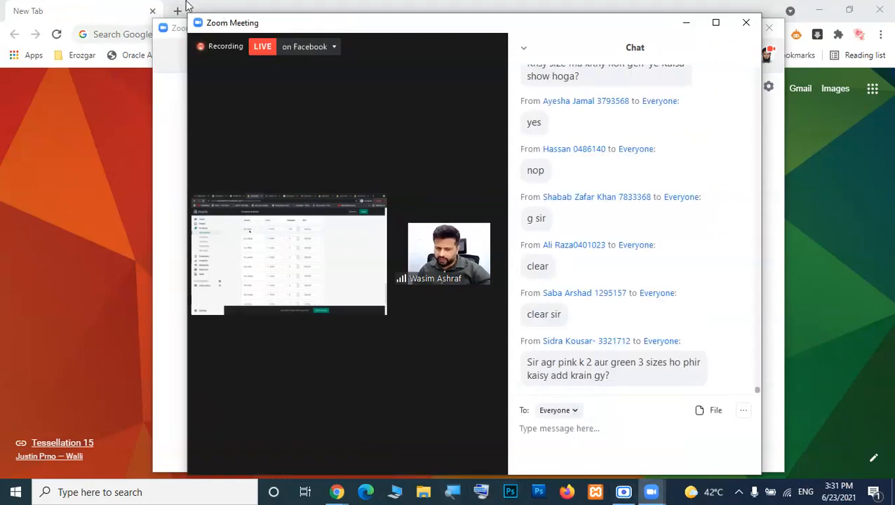
left_click(217, 6)
left_click(178, 10)
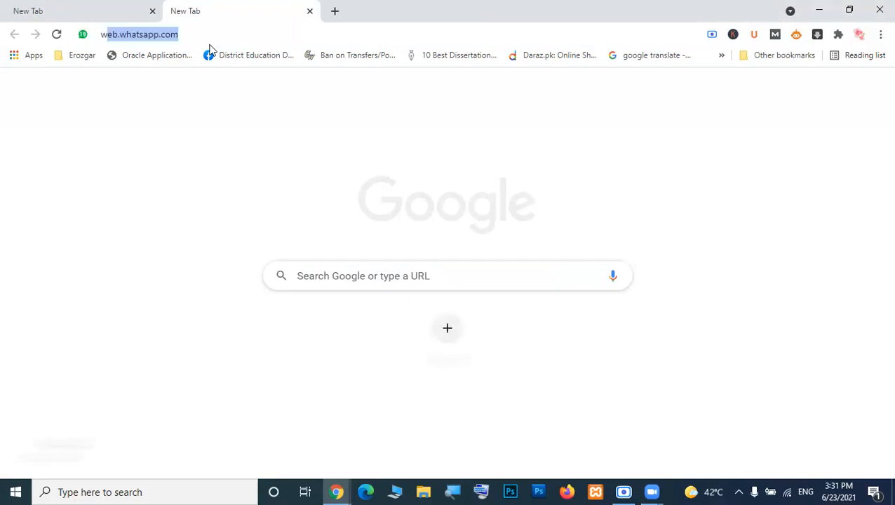
type("web")
key("Return")
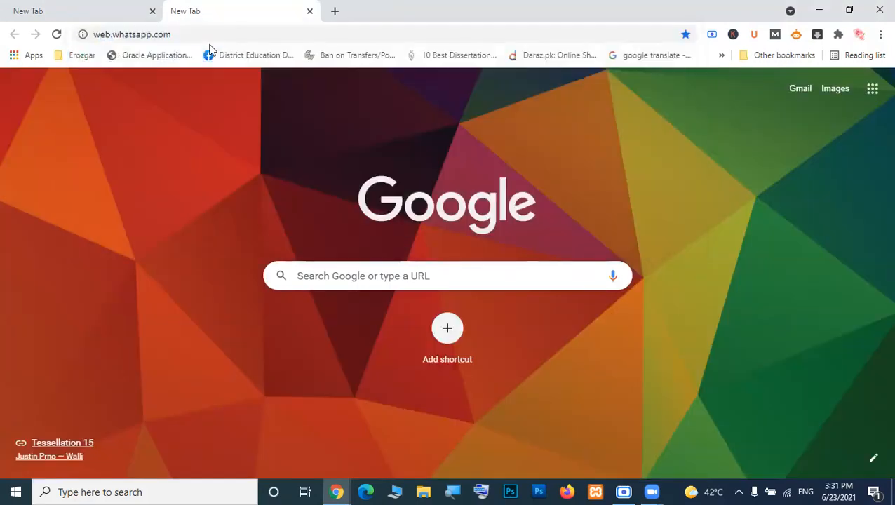
left_click(116, 10)
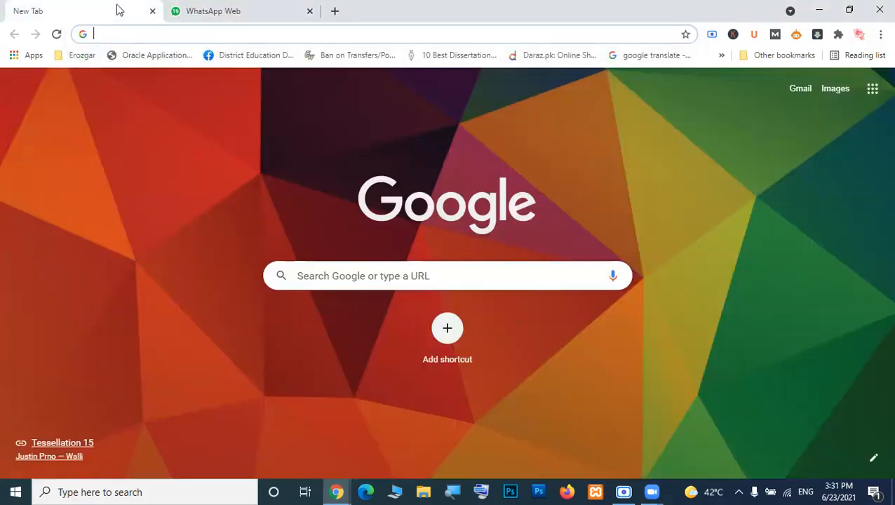
left_click(203, 6)
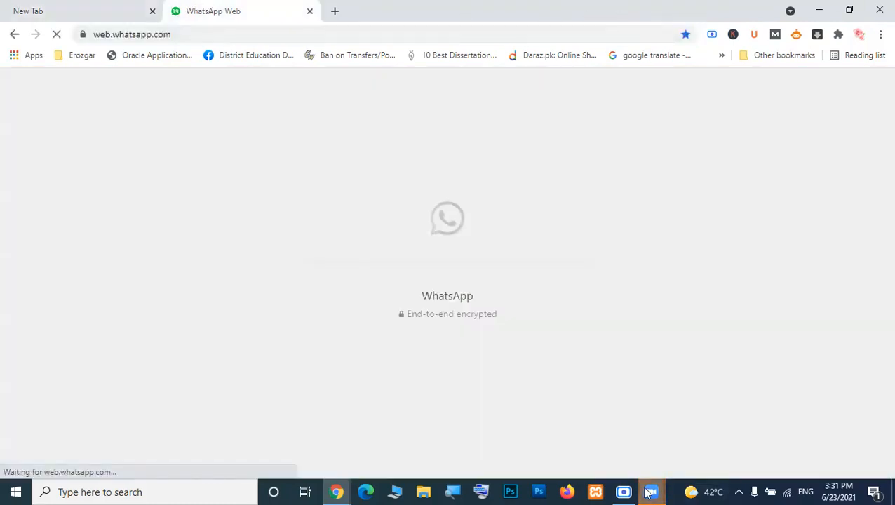
Step: Switch back to the Zoom meeting, show it full screen and enlarge the shared screen beside the speaker video
mouse_move(652, 492)
left_click(678, 446)
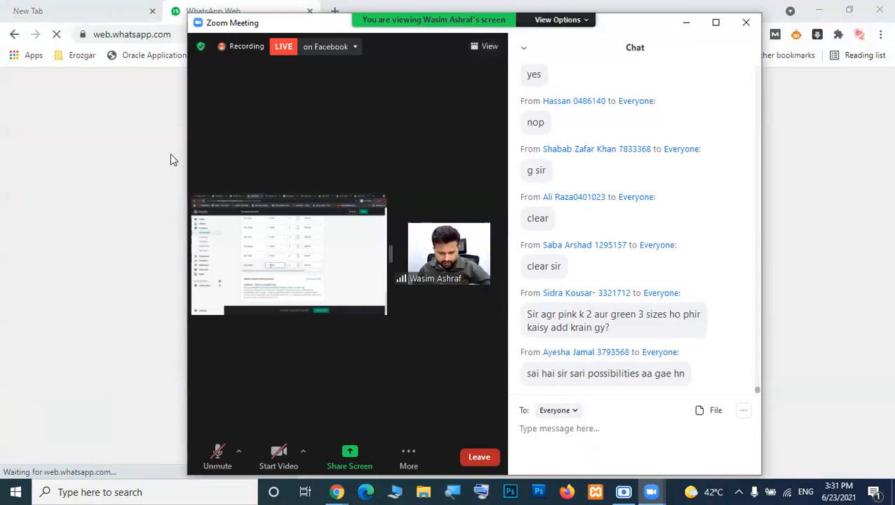
left_click_drag(266, 26, 203, 26)
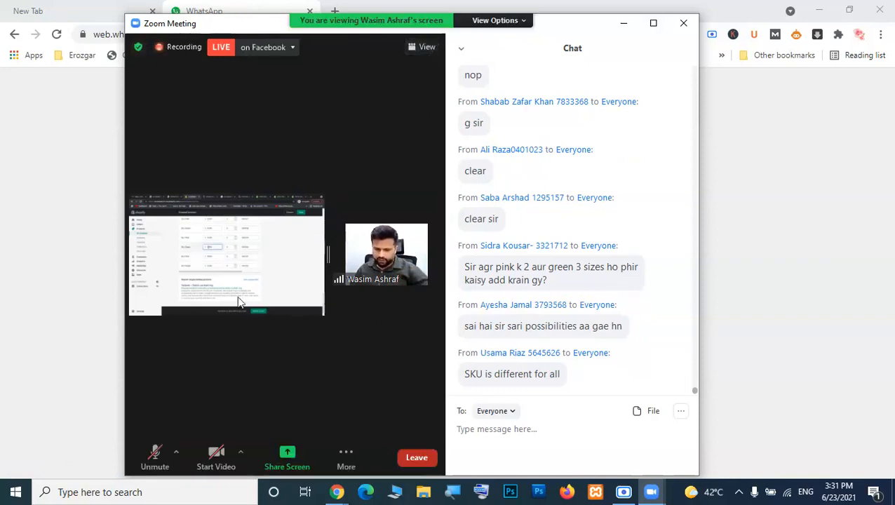
double_click(268, 251)
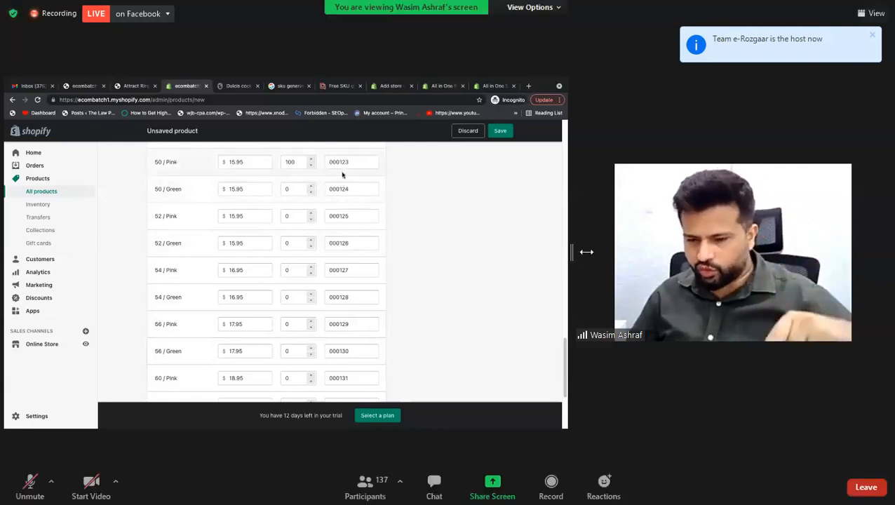
left_click_drag(574, 250, 712, 247)
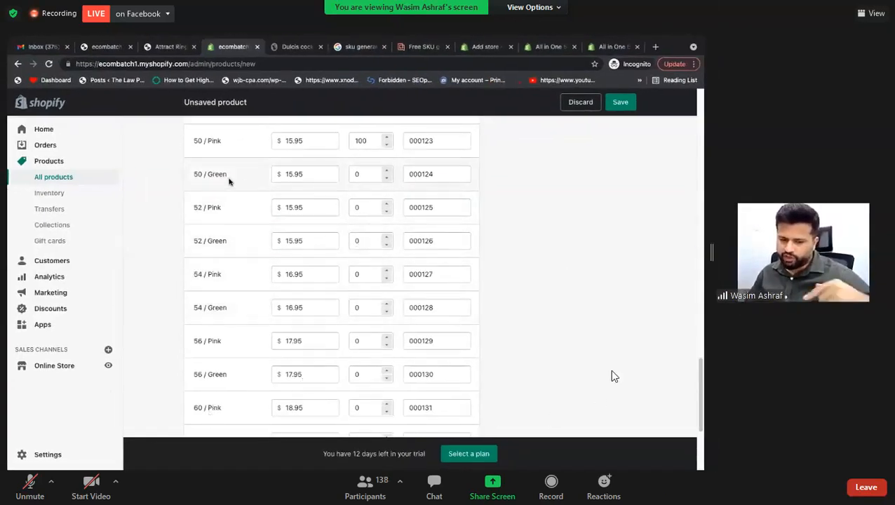
Step: Open the meeting chat and make its window narrower and taller beside the shared screen
left_click(434, 484)
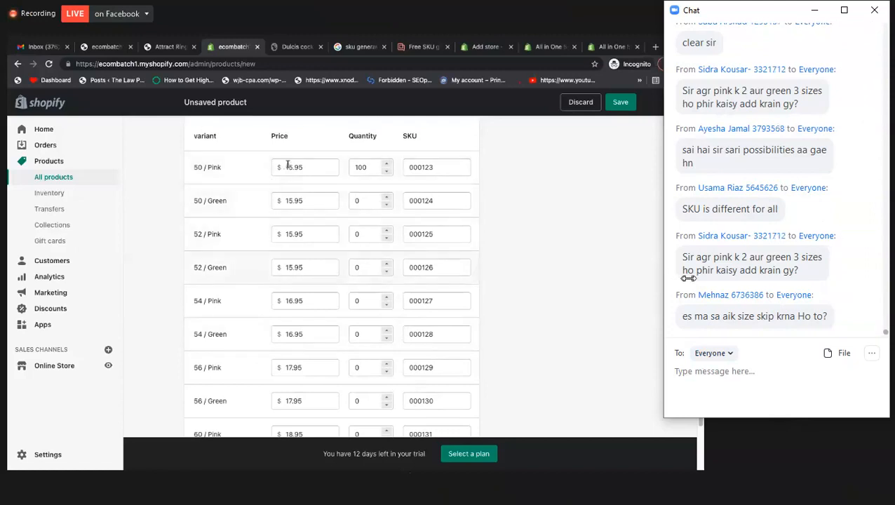
left_click_drag(664, 278, 706, 278)
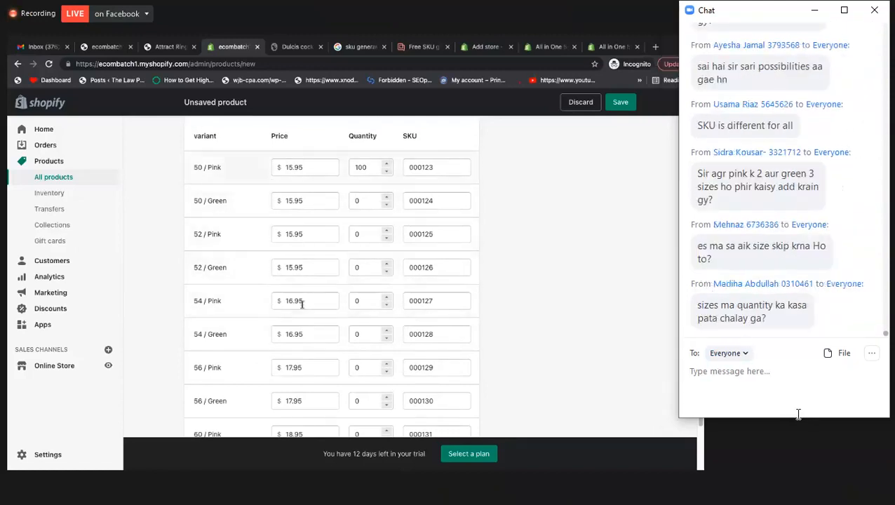
left_click_drag(808, 476, 802, 478)
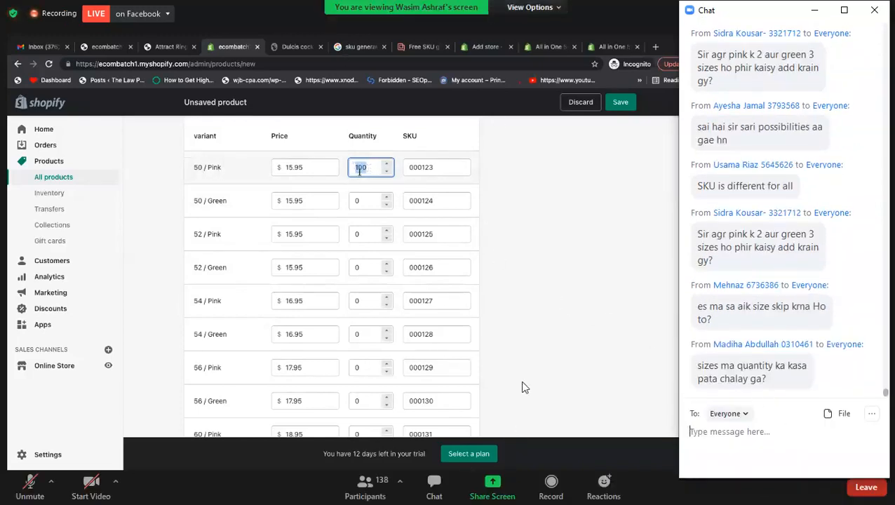
Step: Set the variant quantities to 20 for 50 / Pink, 8 for 50 / Green, 12 for 52 / Pink and 20 for 52 / Green
type("20")
left_click(363, 201)
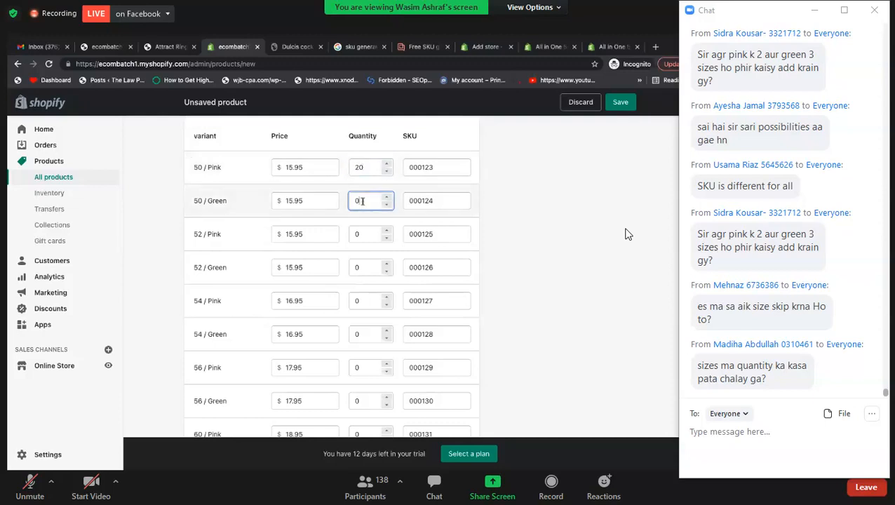
type("8")
left_click(364, 234)
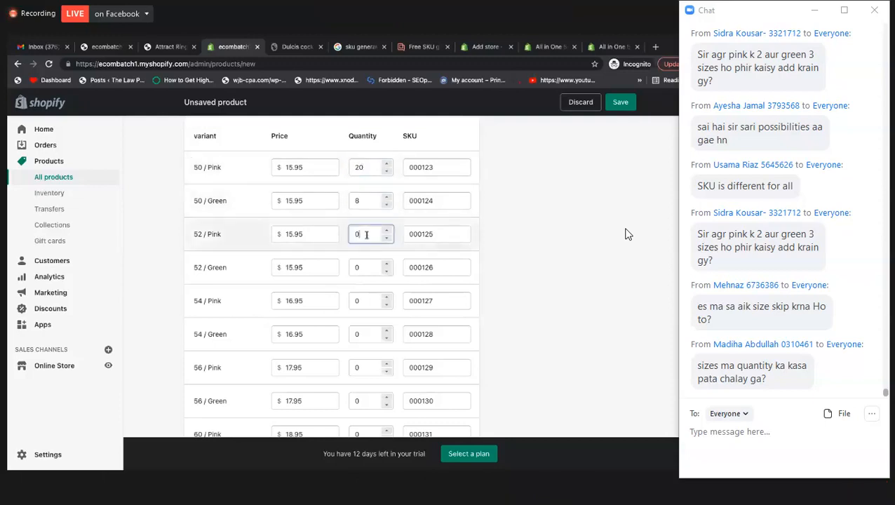
type("12")
left_click(366, 268)
Step: Set the variant quantities to 5 for 54 / Pink, 5 for 54 / Green and 8 for 56 / Pink
left_click(368, 296)
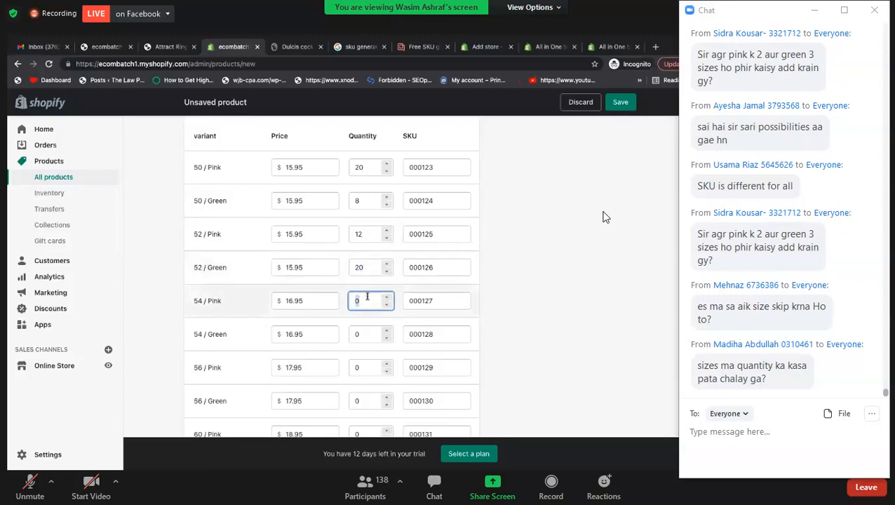
type("5")
left_click(366, 334)
type("5")
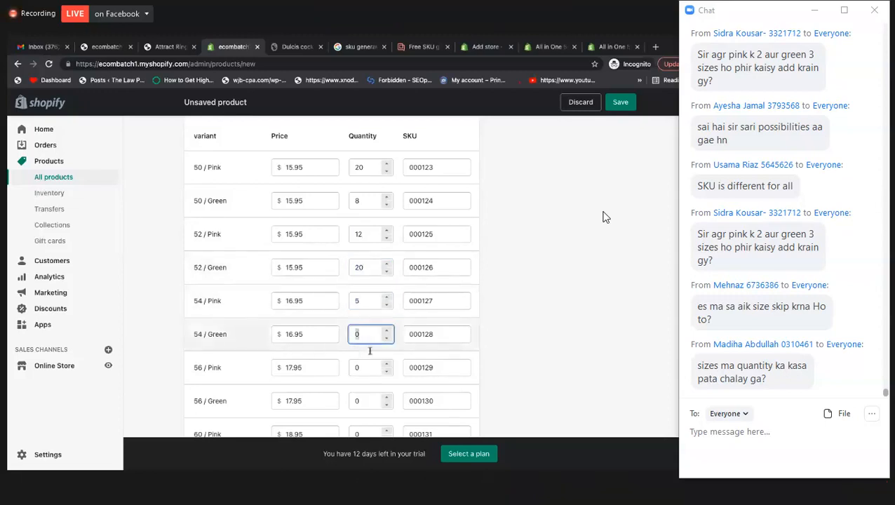
left_click(366, 370)
type("8")
Step: Set the variant quantities to 9 for 56 / Green, 5 for 60 / Pink and 3 for 60 / Green
scroll(390, 328, "down", 2)
left_click(367, 280)
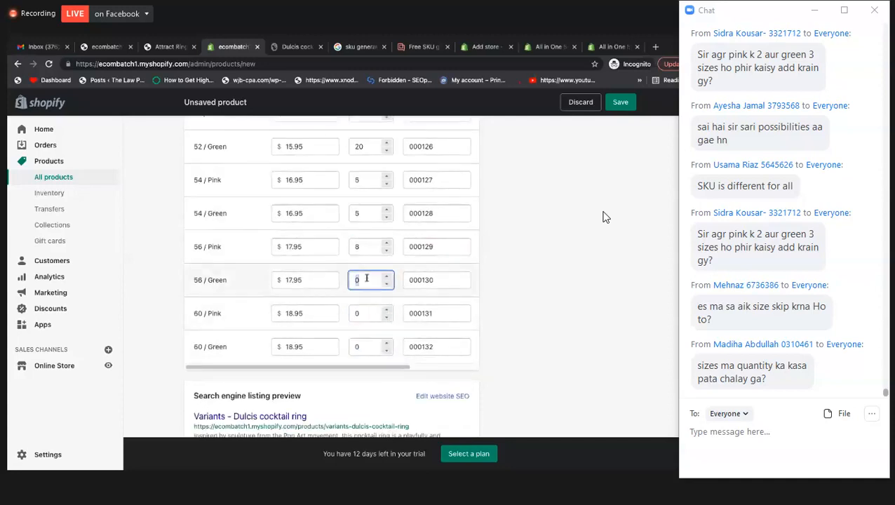
type("9")
left_click(365, 314)
type("5")
left_click(365, 347)
left_click(502, 273)
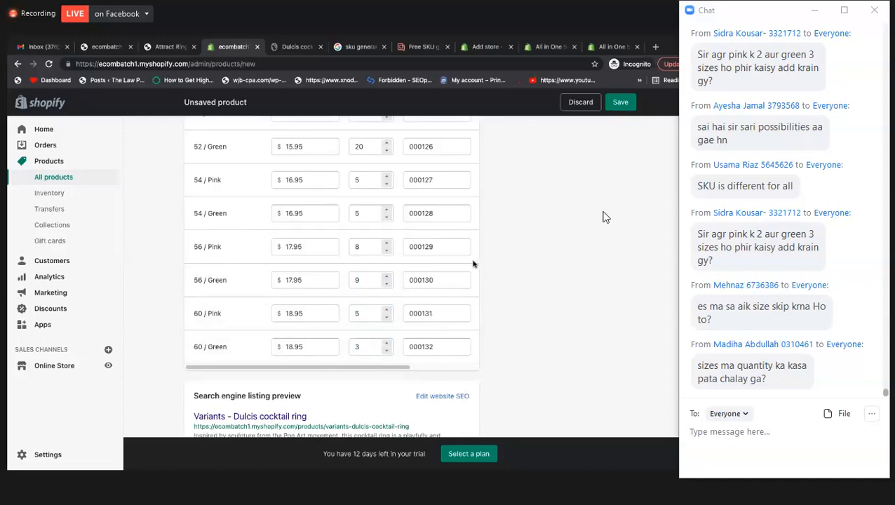
Step: Review the price, quantity, SKU and remaining columns for every size and color combination in the variant preview table
scroll(364, 198, "up", 1)
scroll(362, 162, "up", 1)
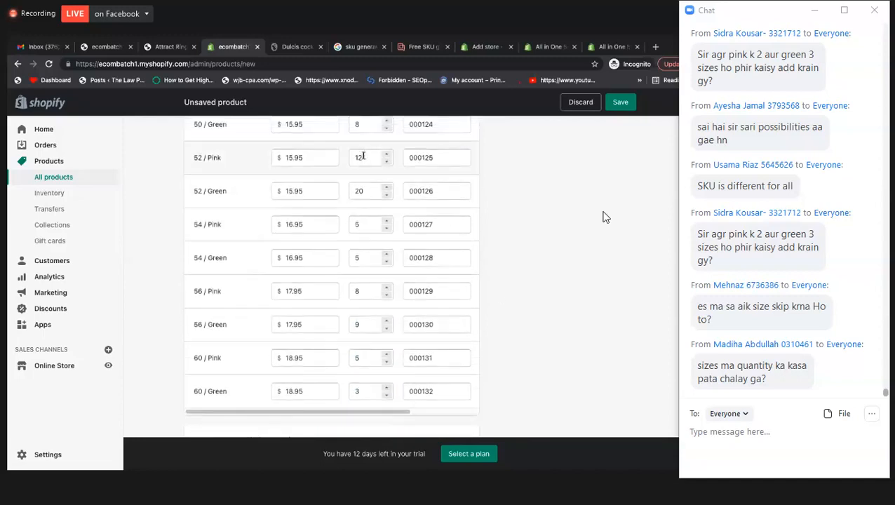
scroll(323, 189, "up", 2)
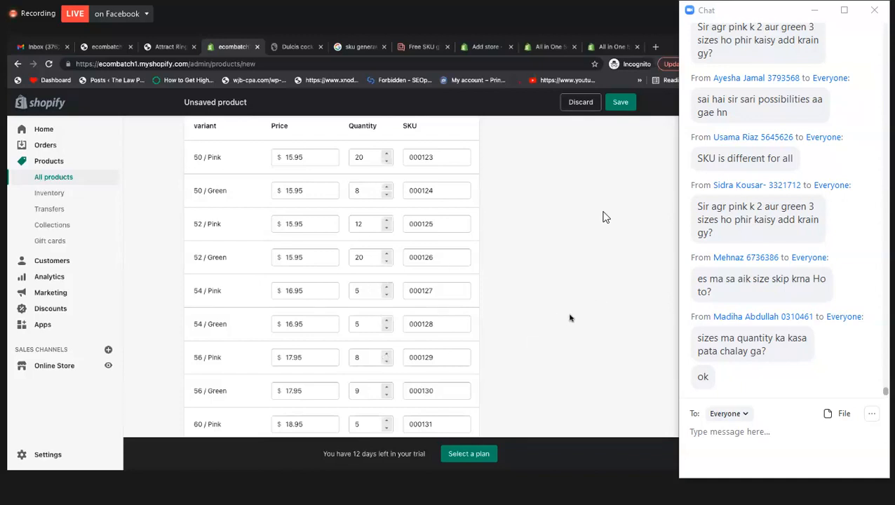
scroll(470, 278, "down", 3)
left_click_drag(390, 313, 484, 314)
scroll(455, 231, "up", 1)
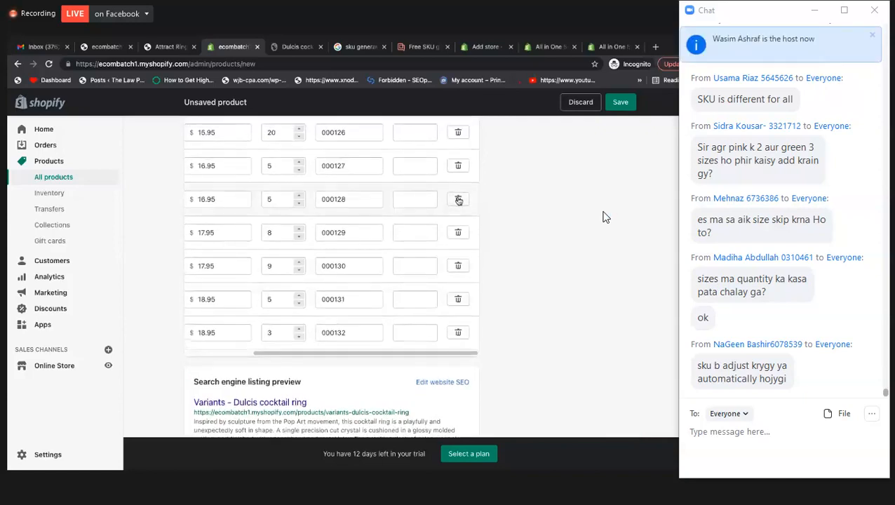
left_click_drag(400, 354, 332, 354)
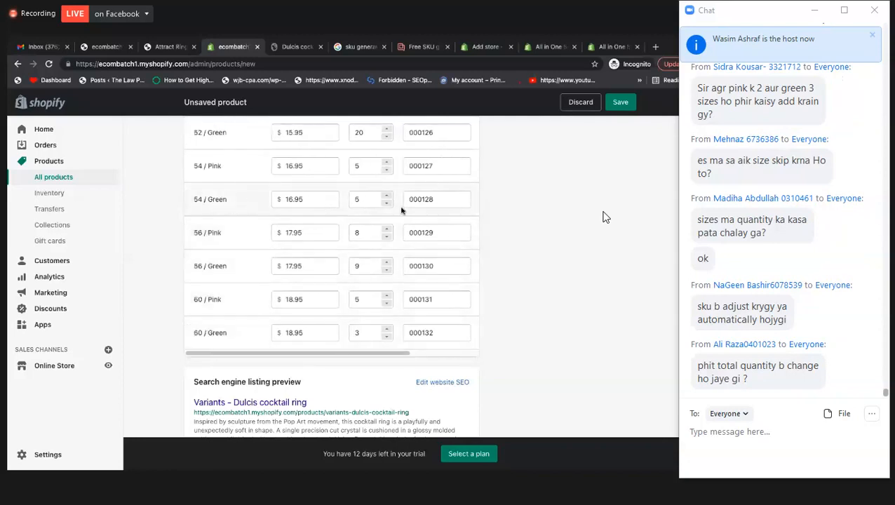
left_click_drag(407, 354, 471, 359)
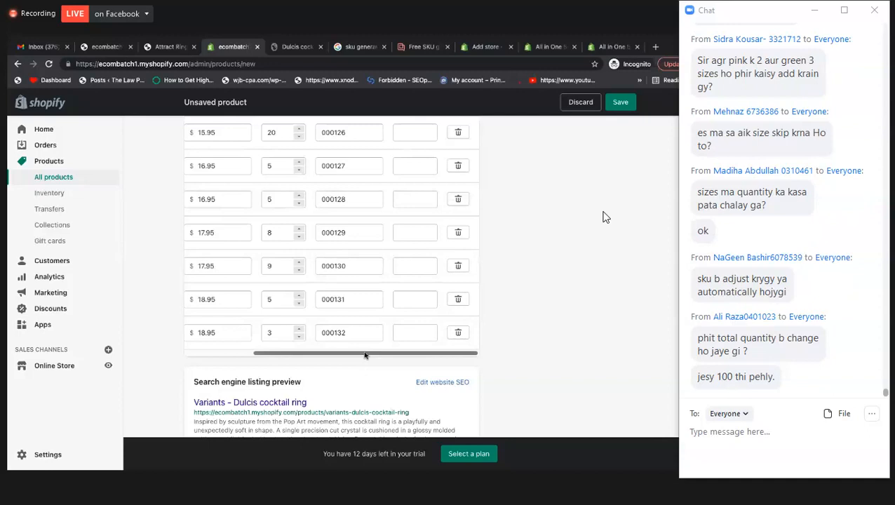
left_click_drag(319, 358, 280, 360)
scroll(375, 287, "up", 4)
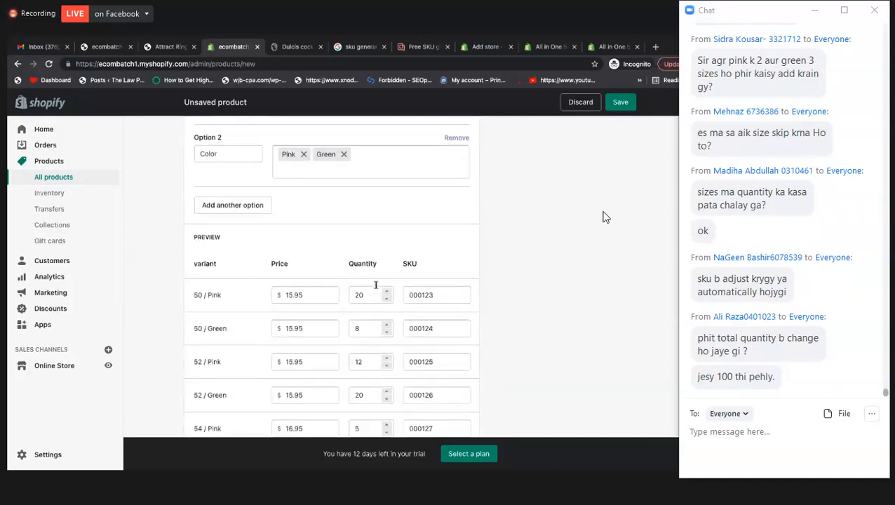
scroll(375, 286, "down", 2)
Step: Leave the full-screen meeting, switch to WhatsApp Web and view the Admin E-Rozgar (B) group chat
double_click(513, 222)
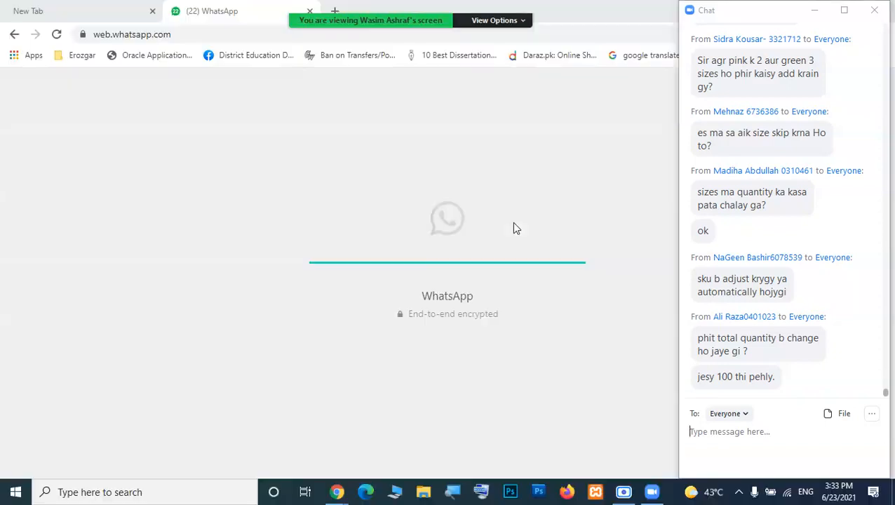
left_click(366, 6)
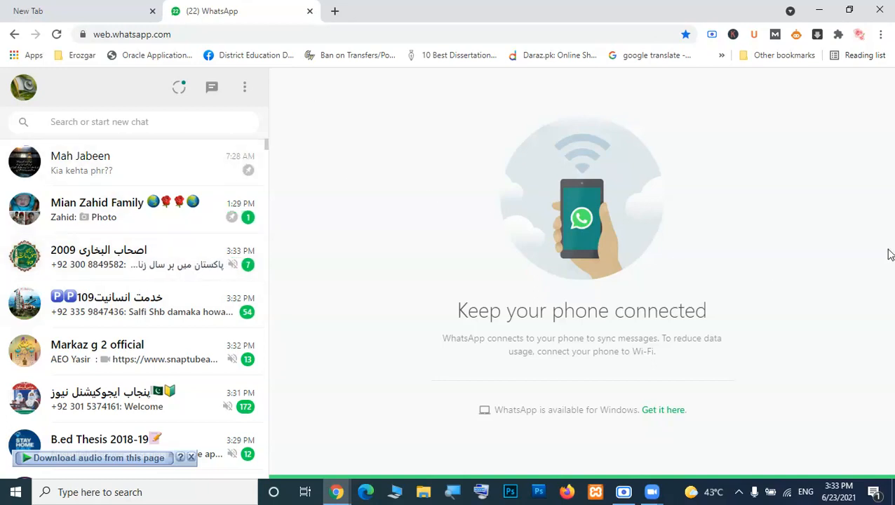
scroll(266, 151, "down", 5)
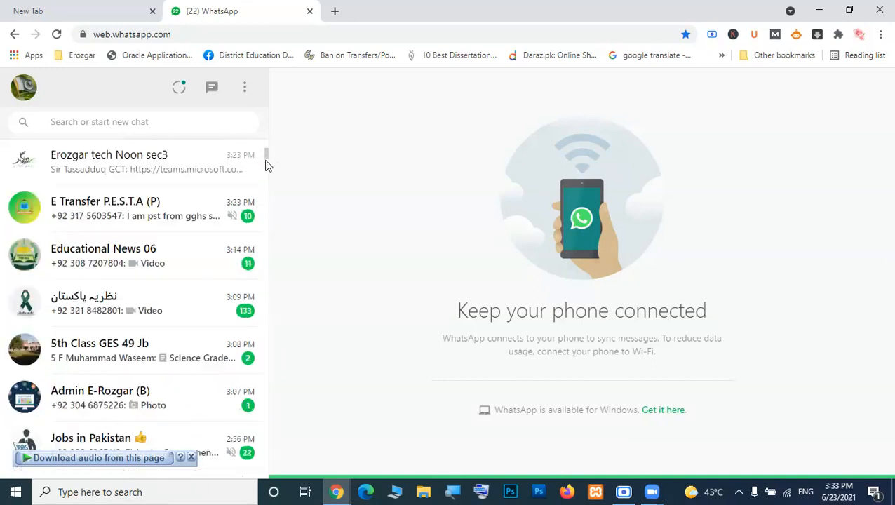
scroll(265, 176, "down", 2)
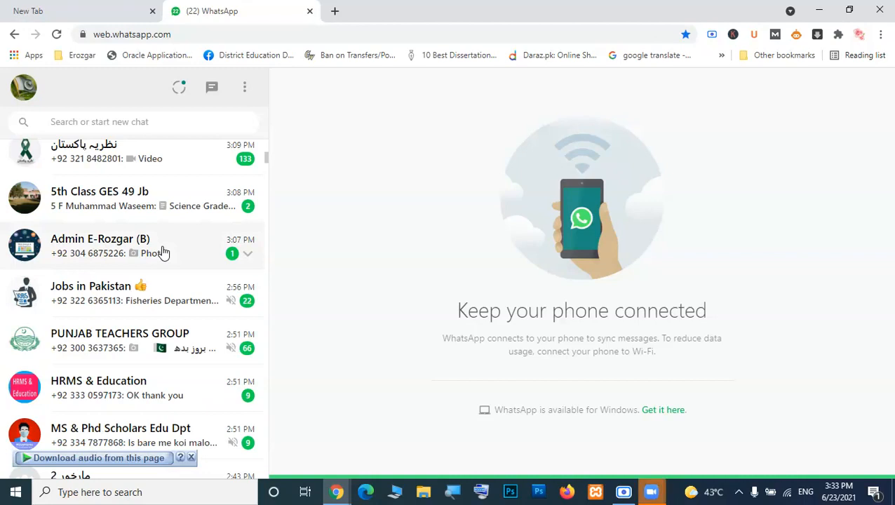
left_click(162, 252)
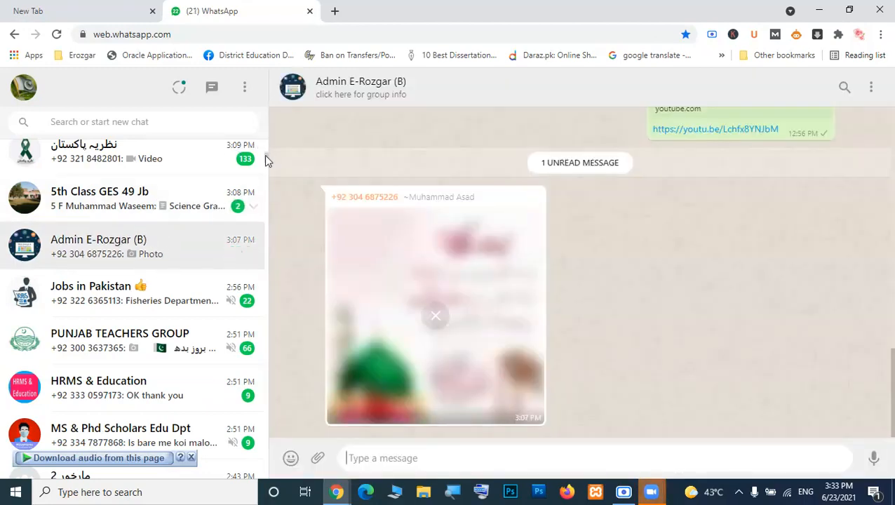
scroll(264, 155, "up", 3)
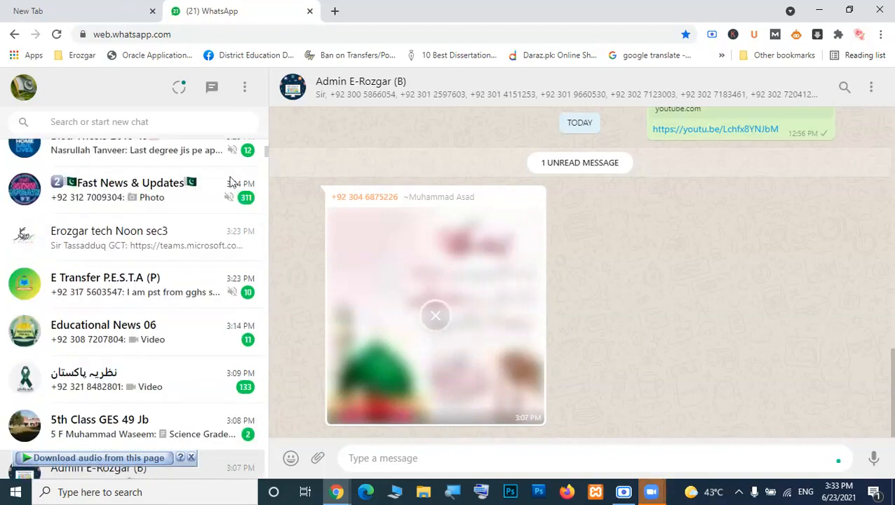
Step: Open today's Teams class link from the Erozgar tech Noon sec3 group and close WhatsApp Web
left_click(109, 238)
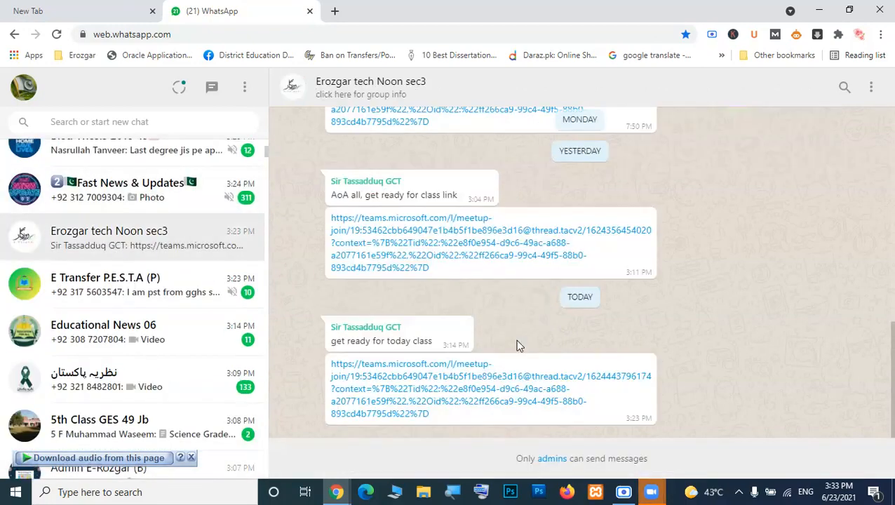
left_click(431, 388)
left_click(278, 8)
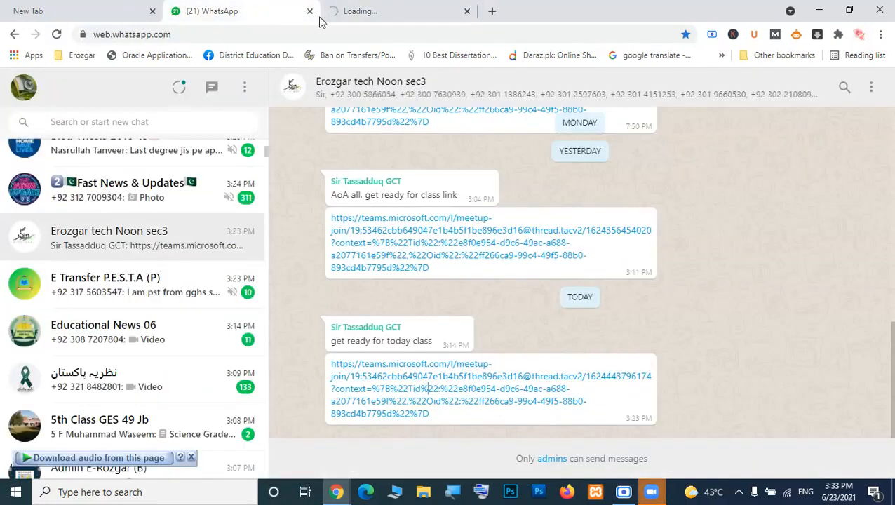
left_click(309, 11)
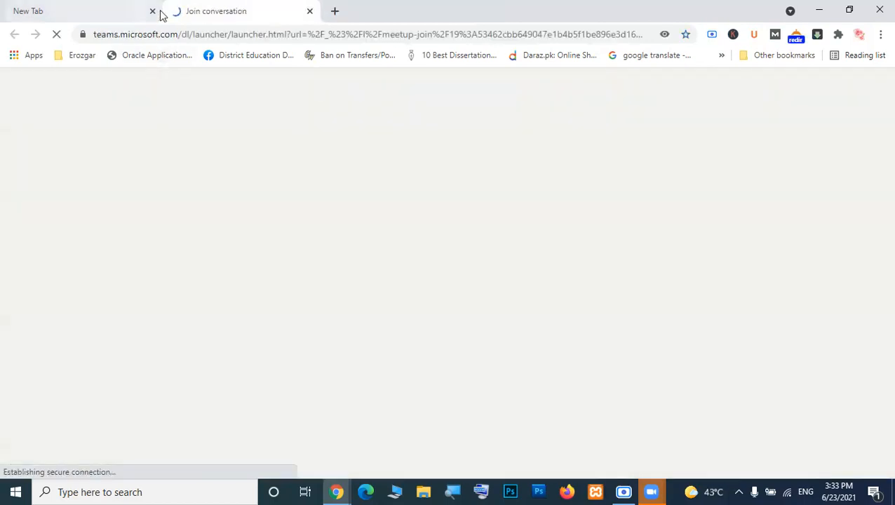
Step: Return to the Zoom meeting in full screen and reopen the chat beside an enlarged shared screen
left_click(653, 496)
left_click(709, 422)
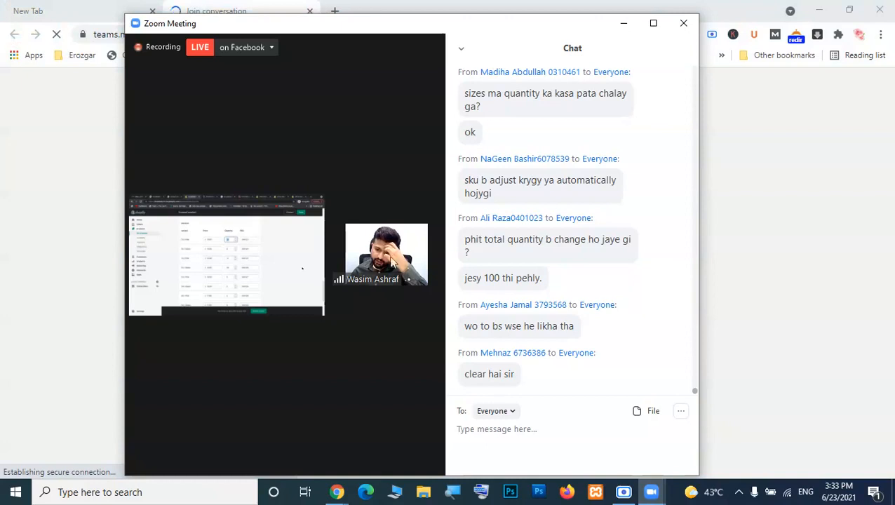
double_click(251, 242)
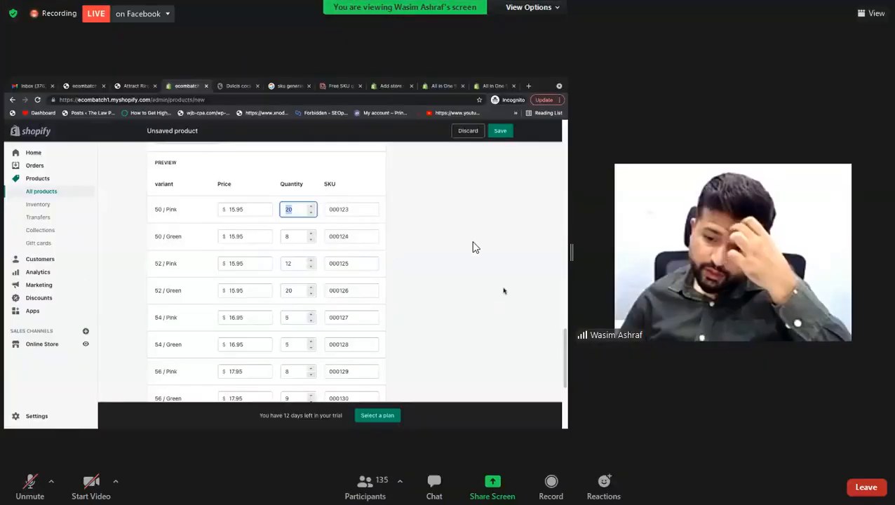
left_click(434, 485)
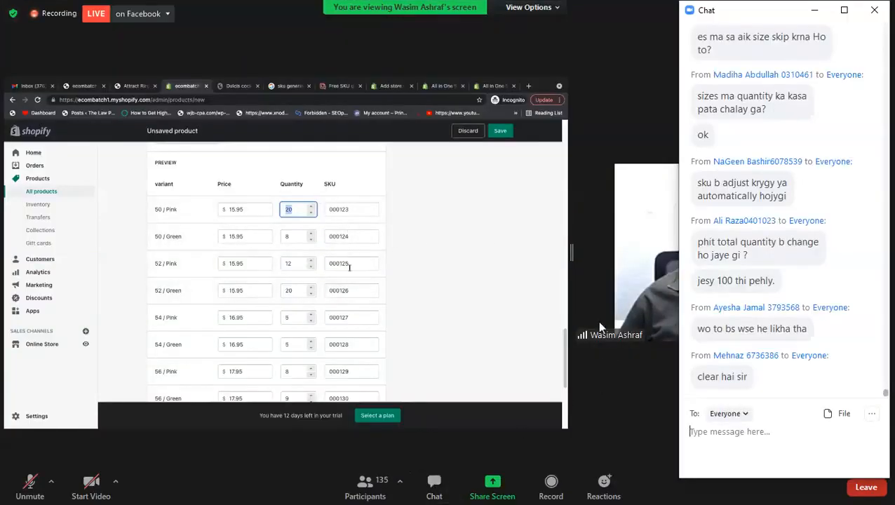
left_click_drag(573, 257, 728, 265)
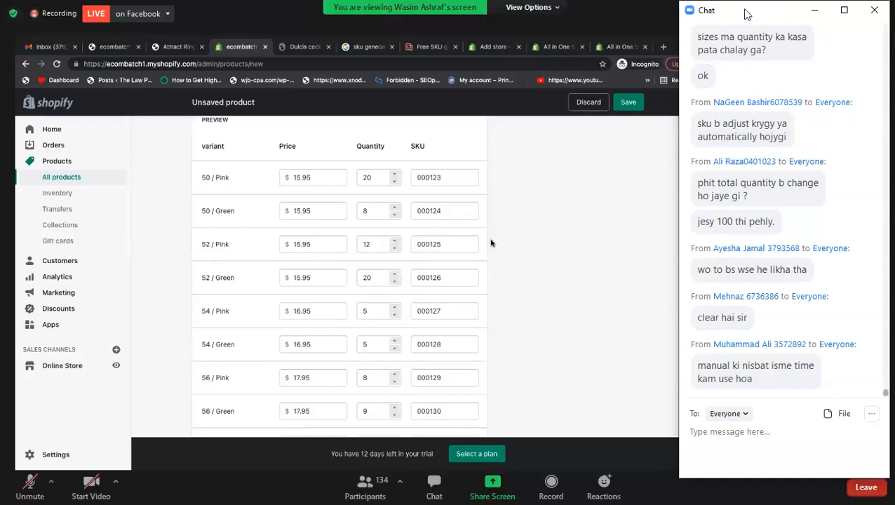
left_click_drag(770, 16, 784, 17)
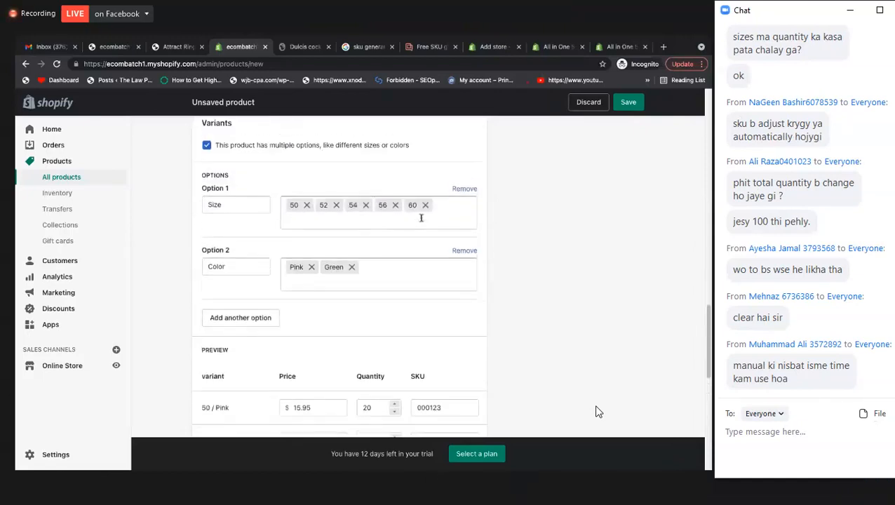
Step: Compare the product's Size and Color option values with the generated variant rows
scroll(305, 218, "down", 3)
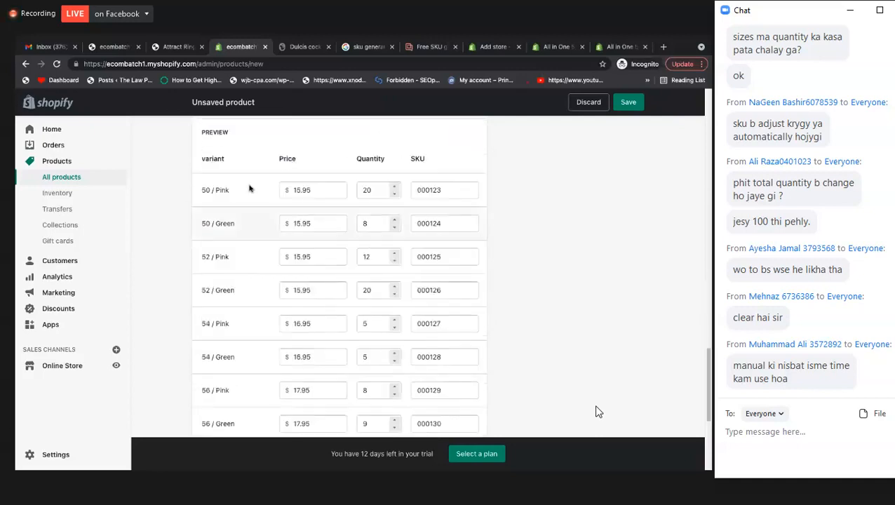
scroll(250, 186, "up", 4)
scroll(316, 313, "down", 5)
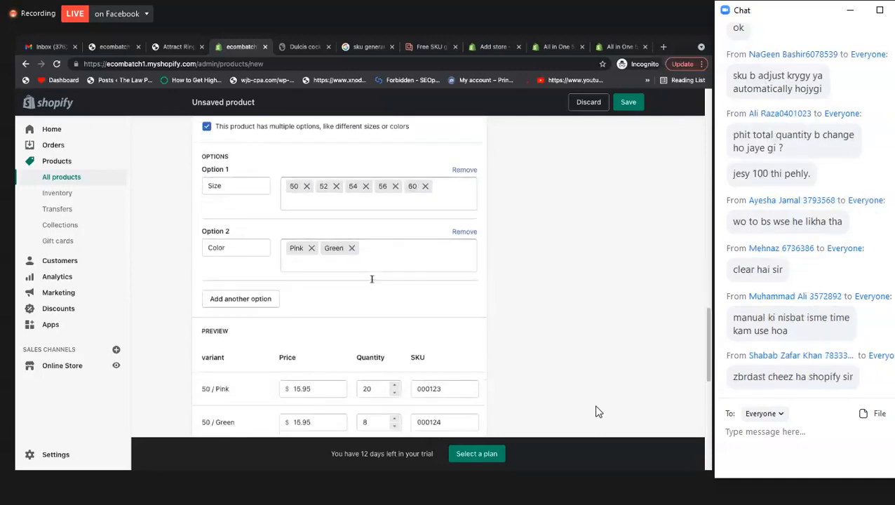
scroll(388, 264, "up", 2)
scroll(389, 264, "up", 2)
scroll(358, 253, "down", 1)
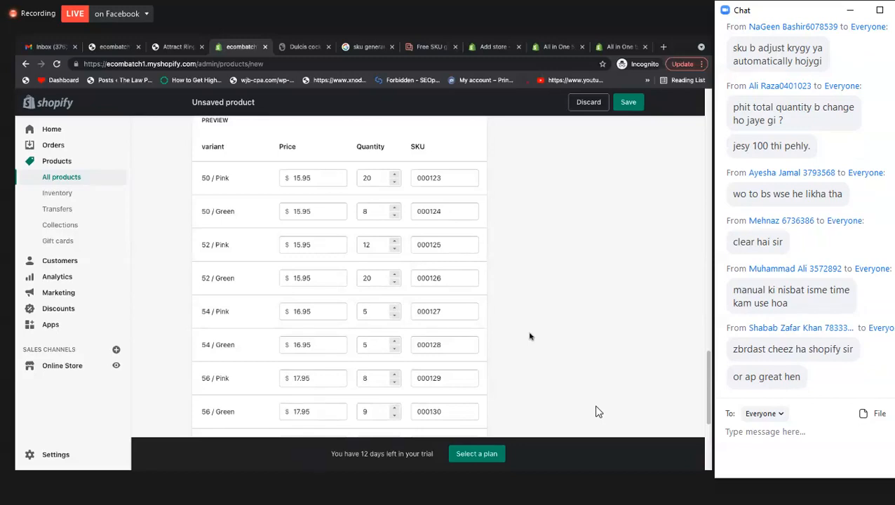
scroll(488, 334, "down", 3)
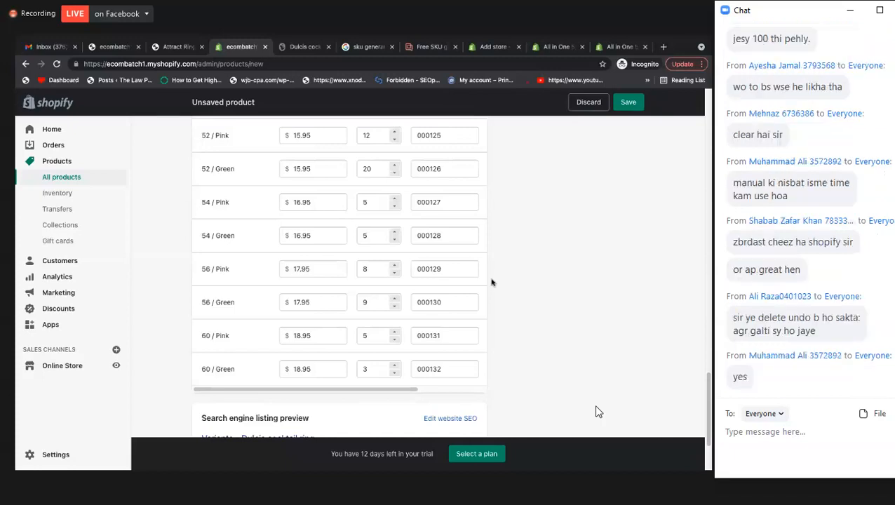
Step: Send the message "Okay sir" to everyone in the meeting chat
left_click(767, 434)
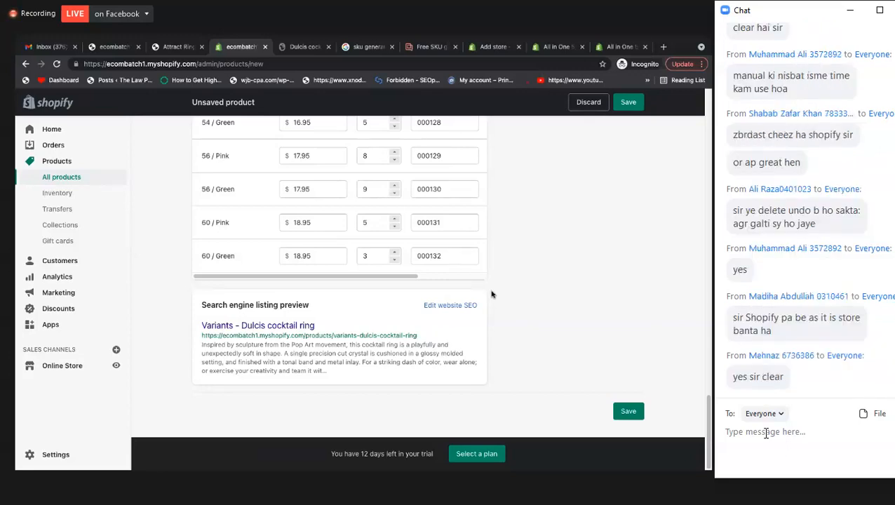
type("Okay sir")
scroll(491, 295, "up", 2)
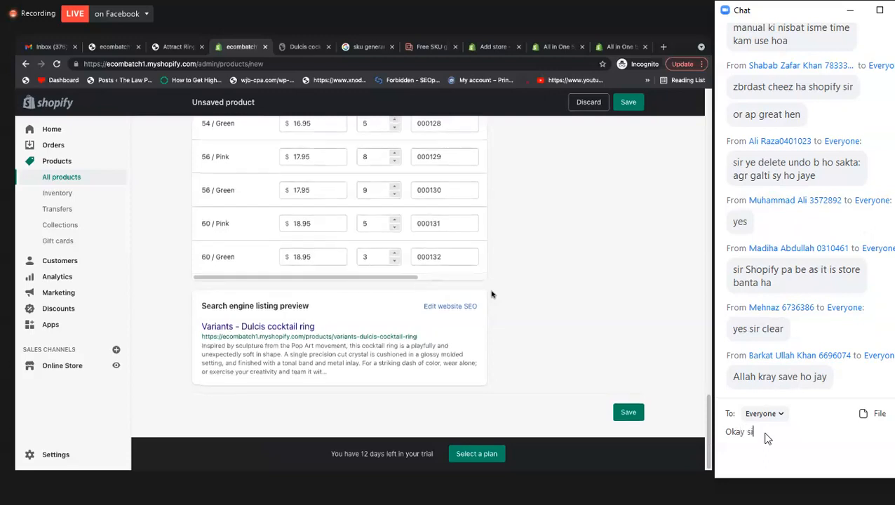
scroll(491, 294, "up", 4)
key("Return")
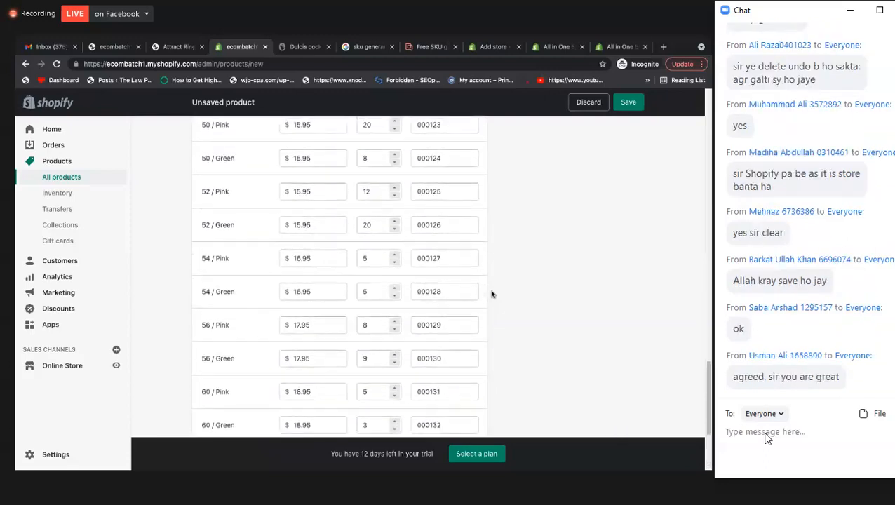
Step: Save the product "Variants - Dulcis cocktail ring" and look over its saved media and variants
scroll(491, 293, "up", 4)
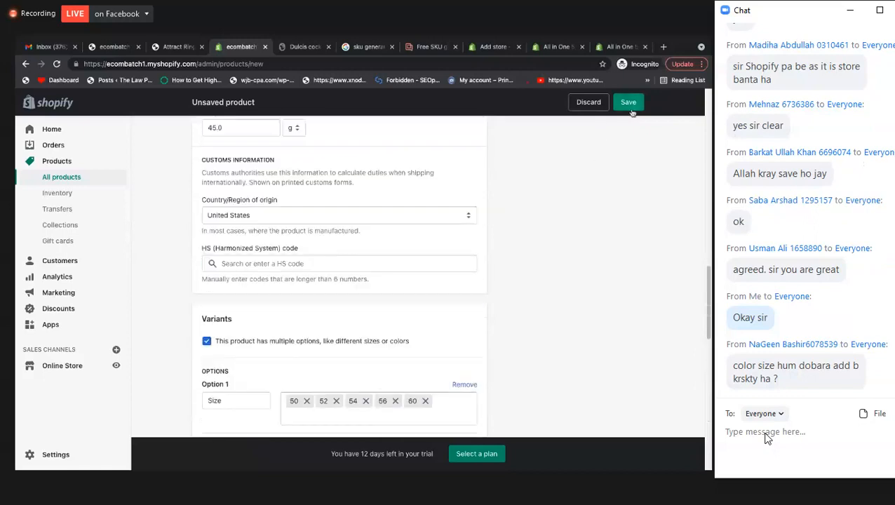
scroll(632, 119, "up", 10)
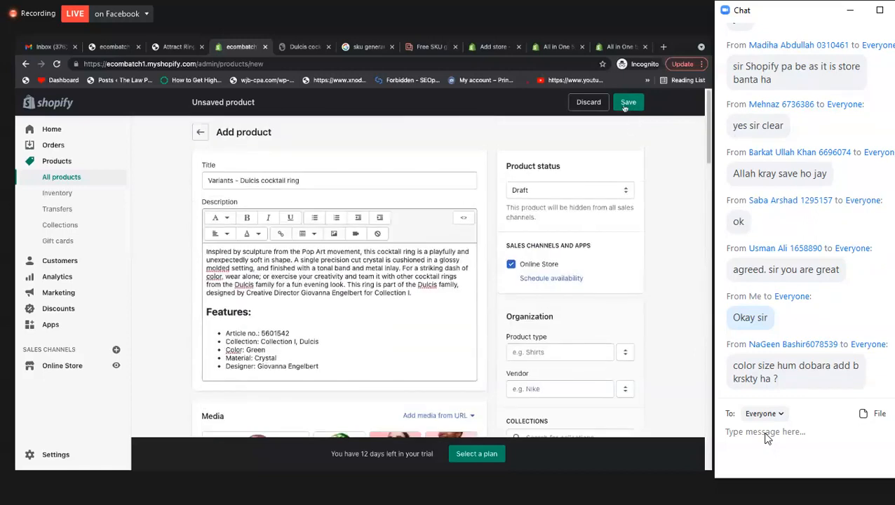
left_click(626, 104)
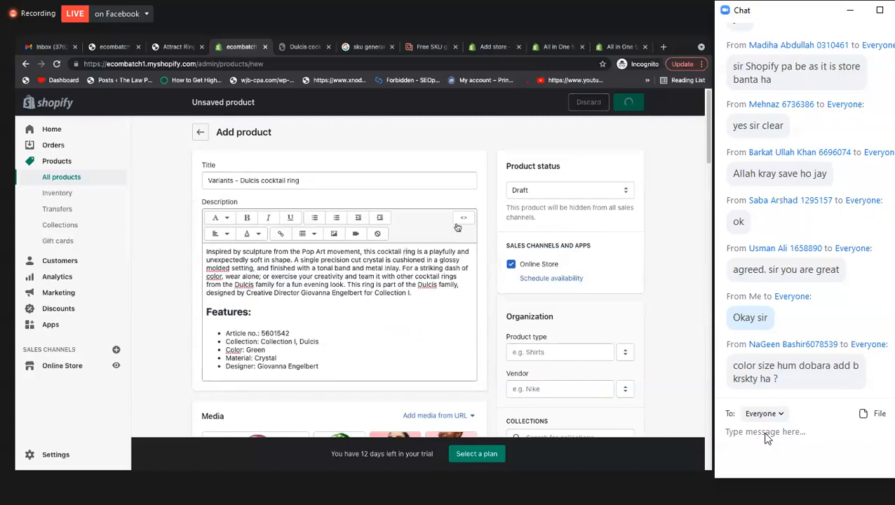
scroll(463, 232, "down", 15)
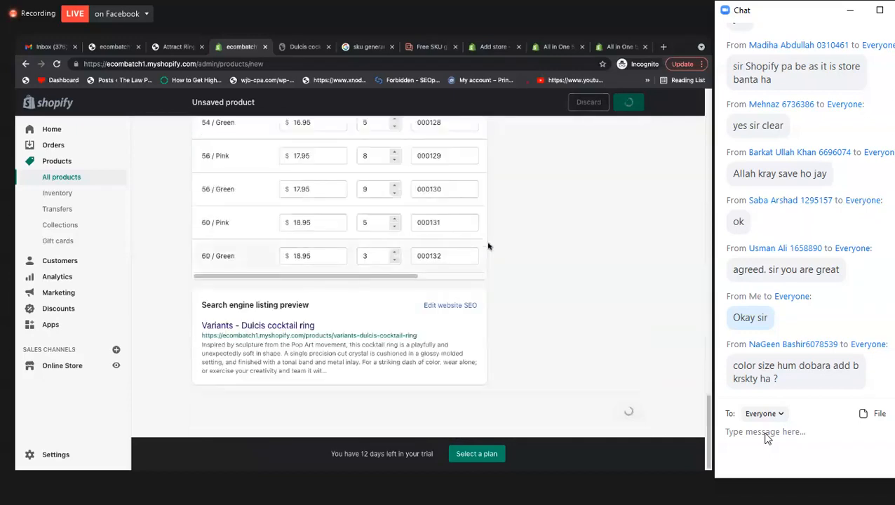
scroll(492, 239, "up", 2)
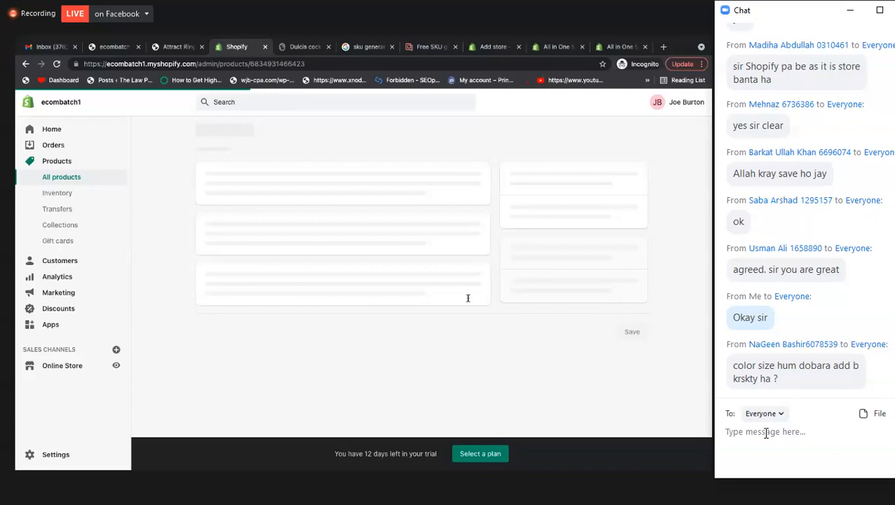
scroll(468, 299, "down", 5)
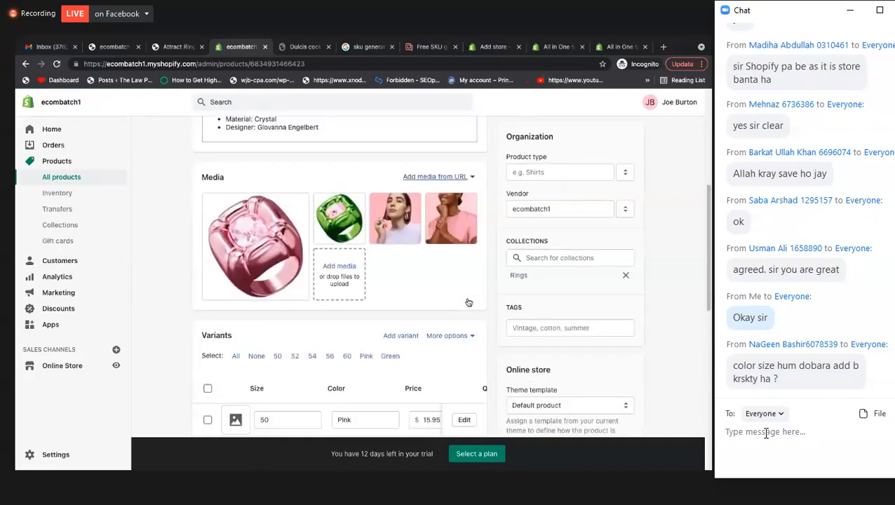
scroll(468, 302, "down", 3)
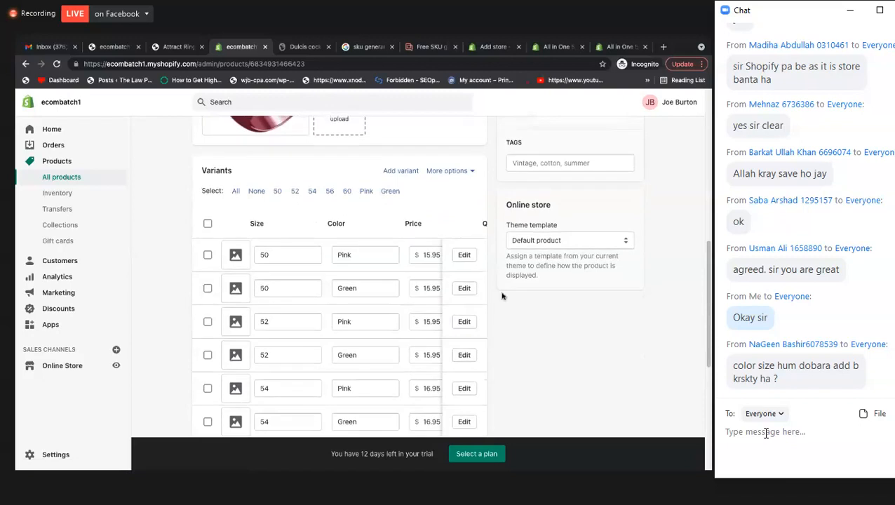
scroll(503, 296, "up", 3)
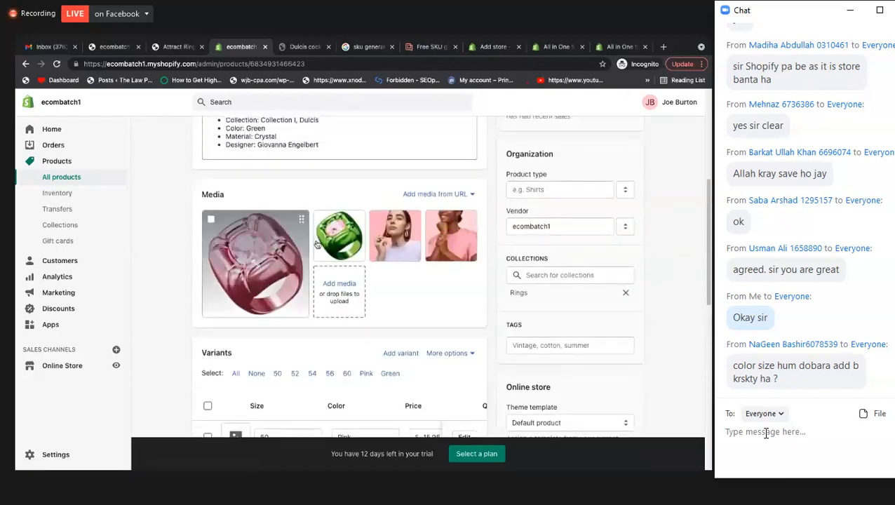
Step: Examine the sizes, colors, prices, quantities and SKUs across the saved variant rows of the Dulcis cocktail ring
scroll(266, 233, "down", 2)
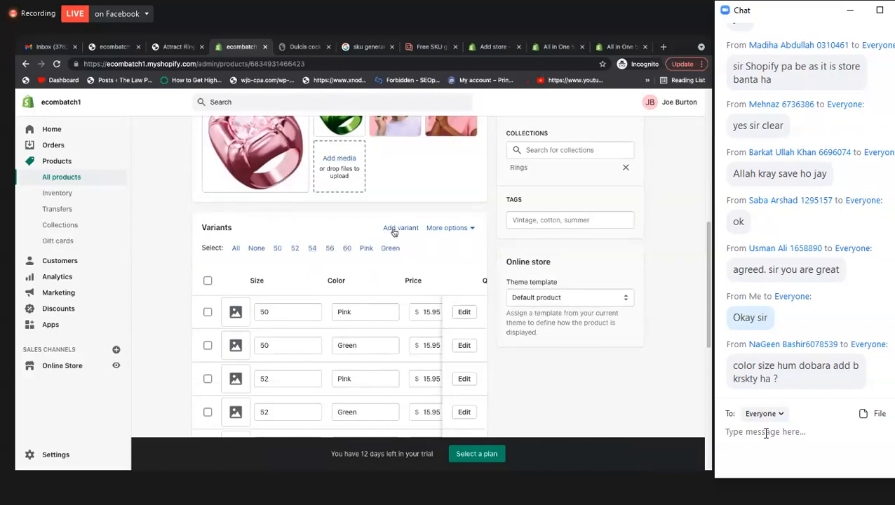
left_click(466, 233)
left_click(334, 228)
scroll(421, 274, "down", 2)
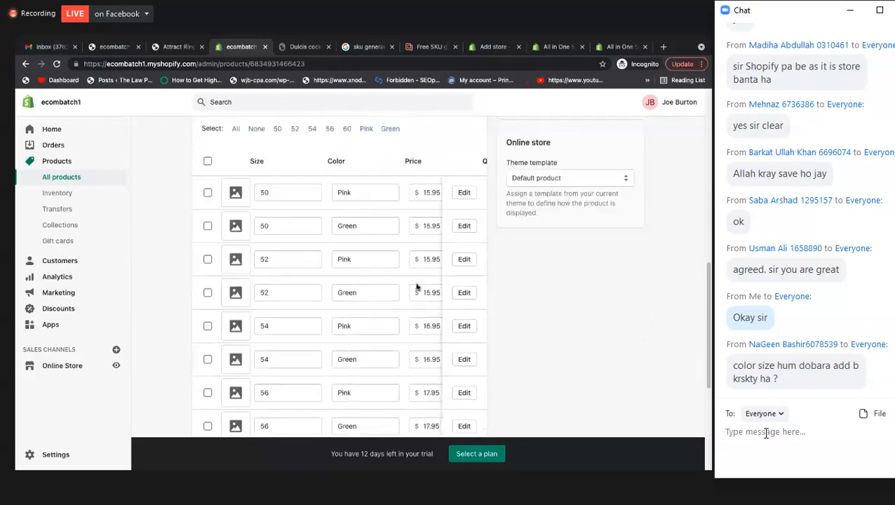
scroll(333, 197, "down", 2)
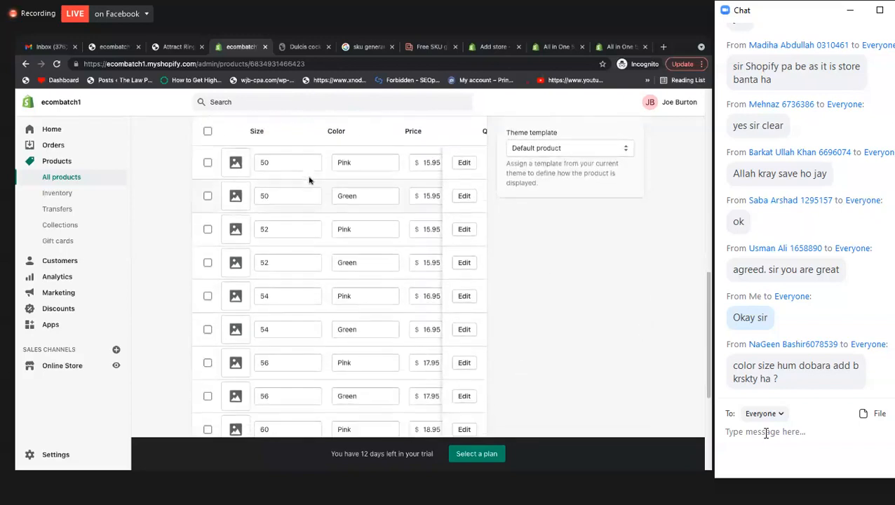
scroll(428, 322, "up", 1)
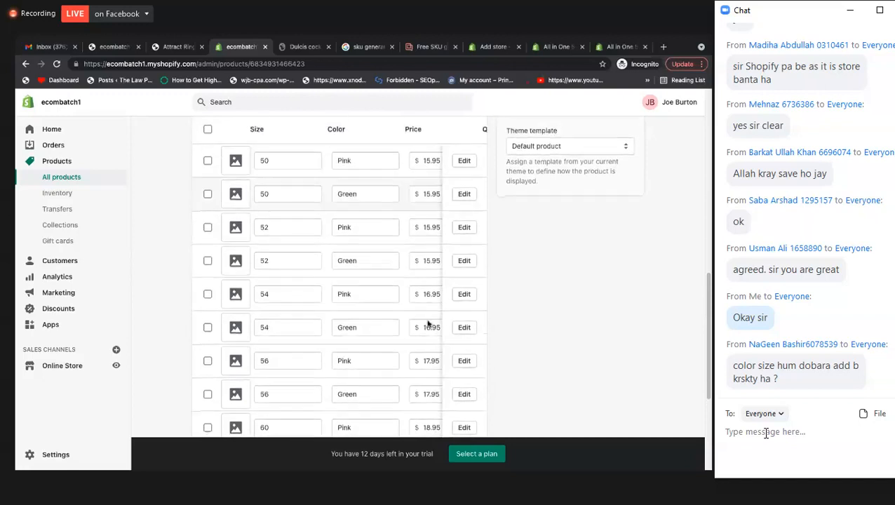
scroll(358, 351, "down", 3)
left_click_drag(345, 339, 480, 342)
scroll(433, 305, "up", 3)
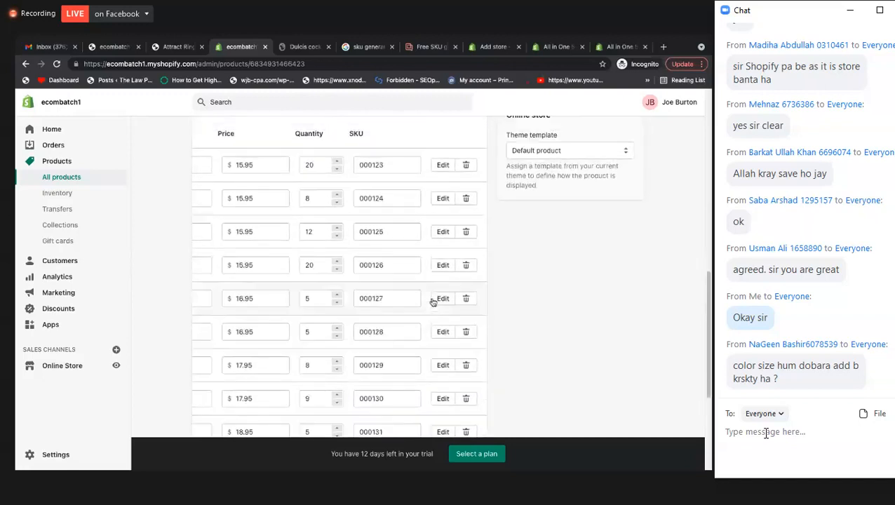
scroll(432, 303, "down", 4)
scroll(410, 329, "left", 3)
scroll(414, 295, "up", 6)
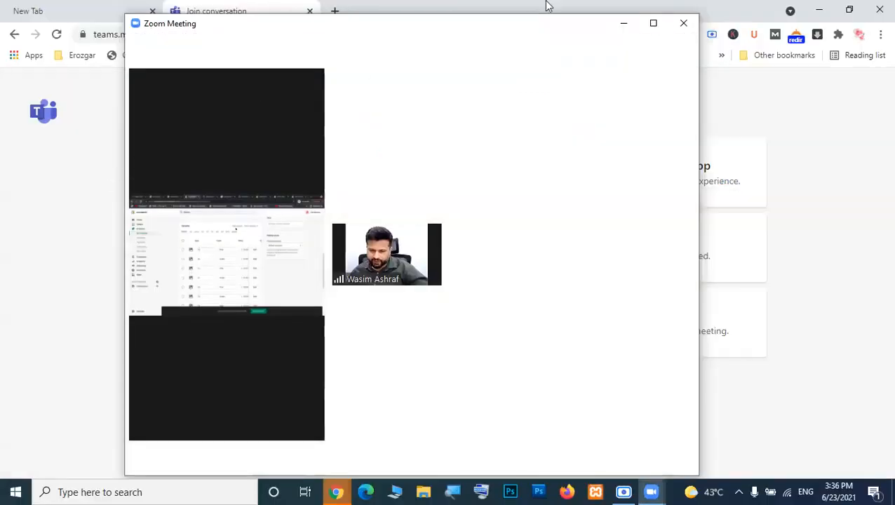
Step: Switch to Chrome, decline opening the Microsoft Teams app in favor of continuing in the browser, and minimize the window
left_click(217, 6)
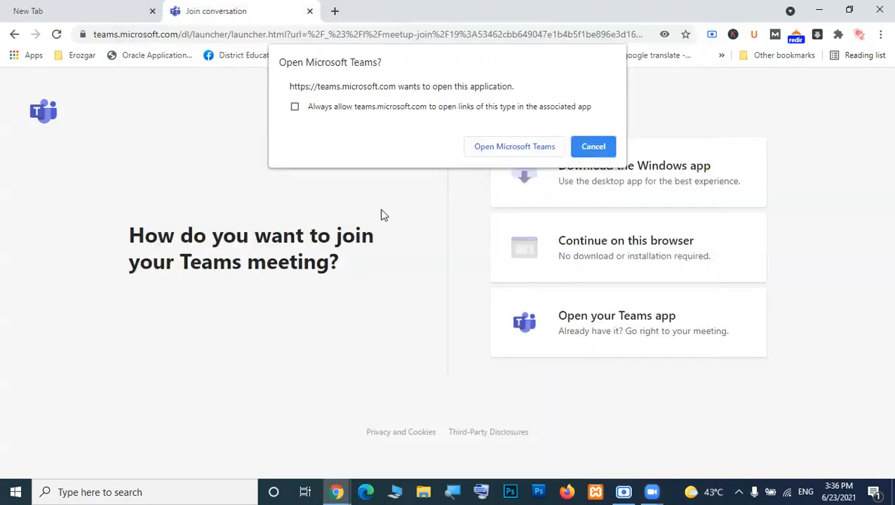
left_click(593, 150)
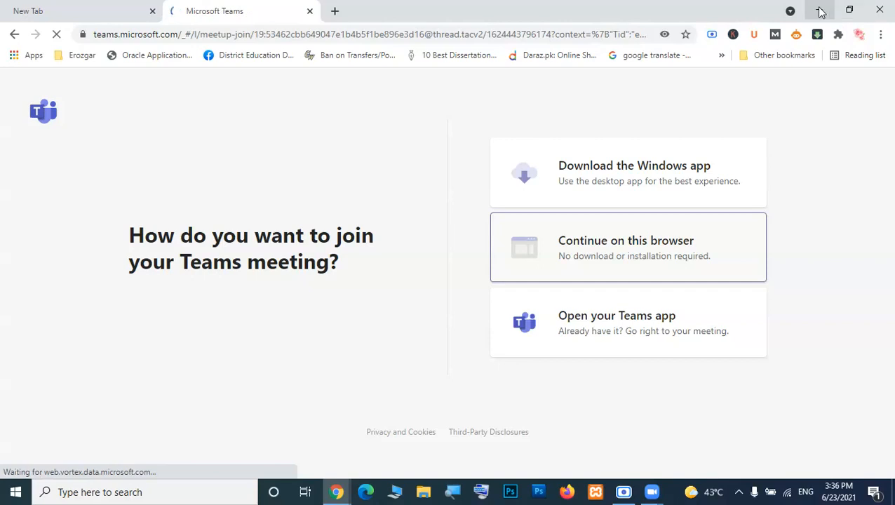
left_click(818, 10)
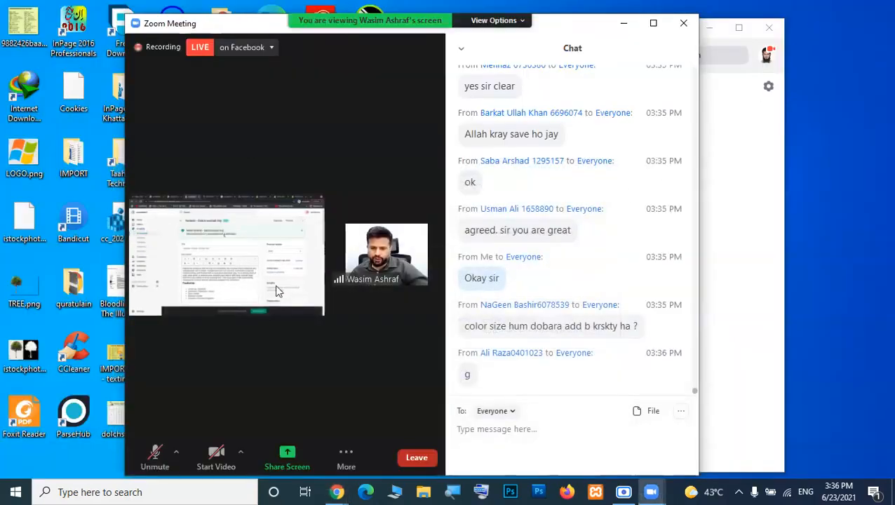
Step: Bring the Zoom meeting back to full screen with the chat open and widen the shared screen area
double_click(276, 288)
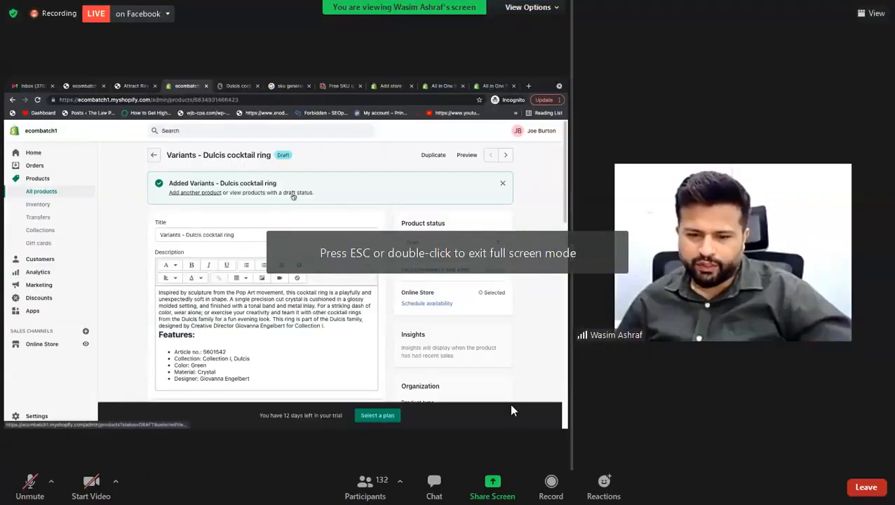
left_click(435, 484)
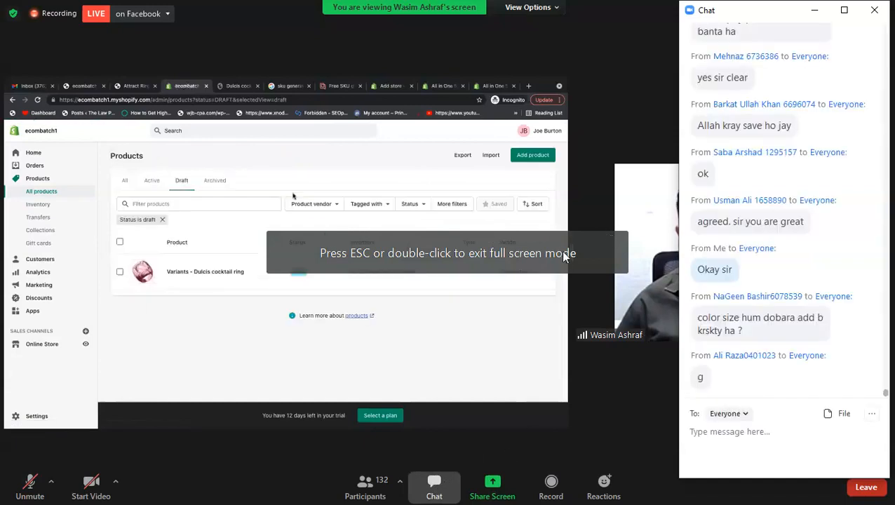
left_click_drag(572, 250, 711, 244)
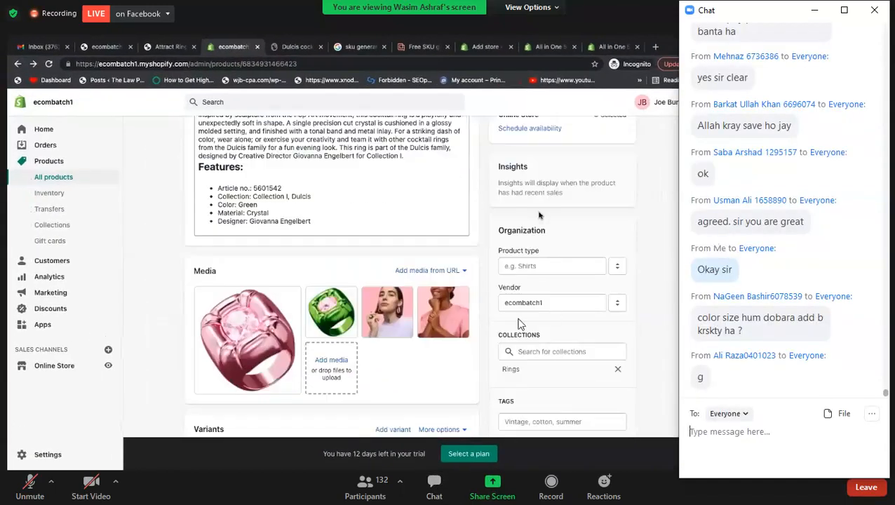
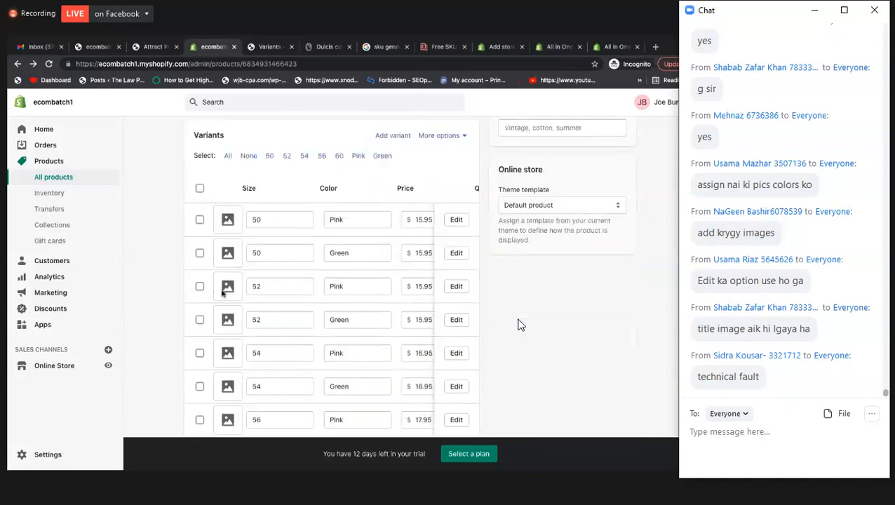
Step: Assign the pink ring image to the size 50 Pink variant and the green ring image to size 50 Green
left_click(228, 219)
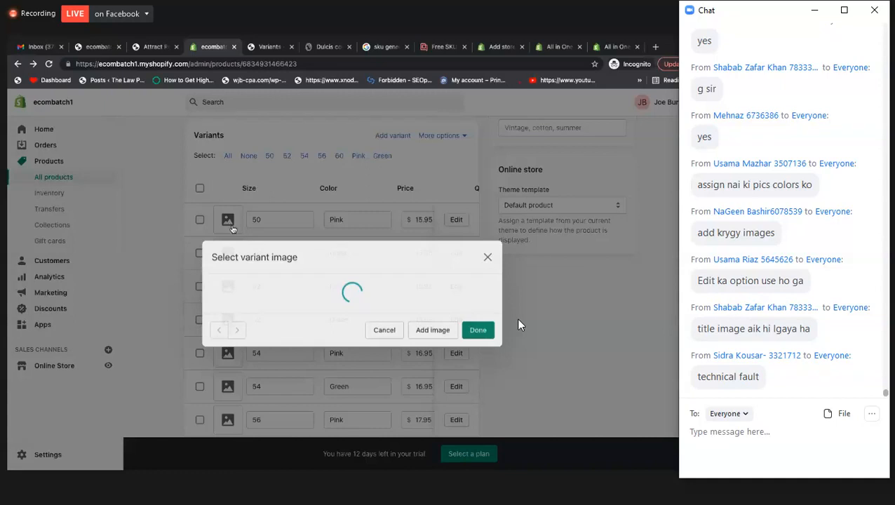
left_click(317, 253)
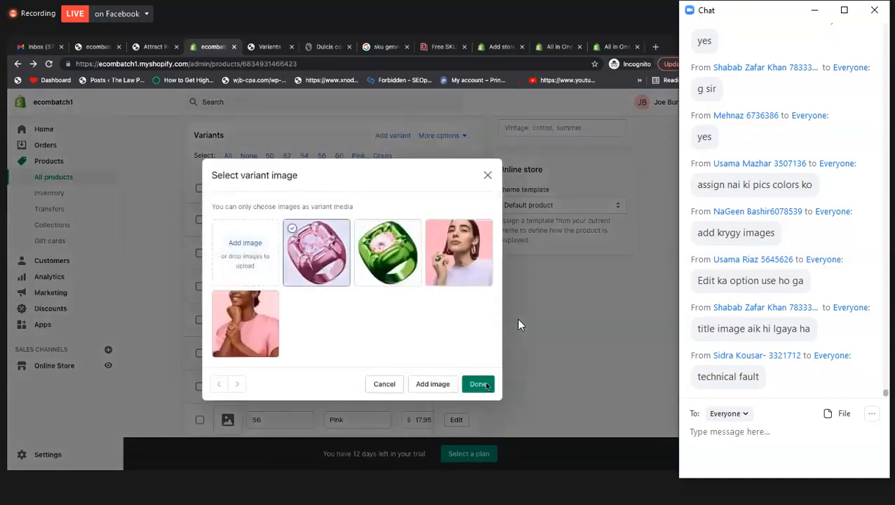
left_click(485, 383)
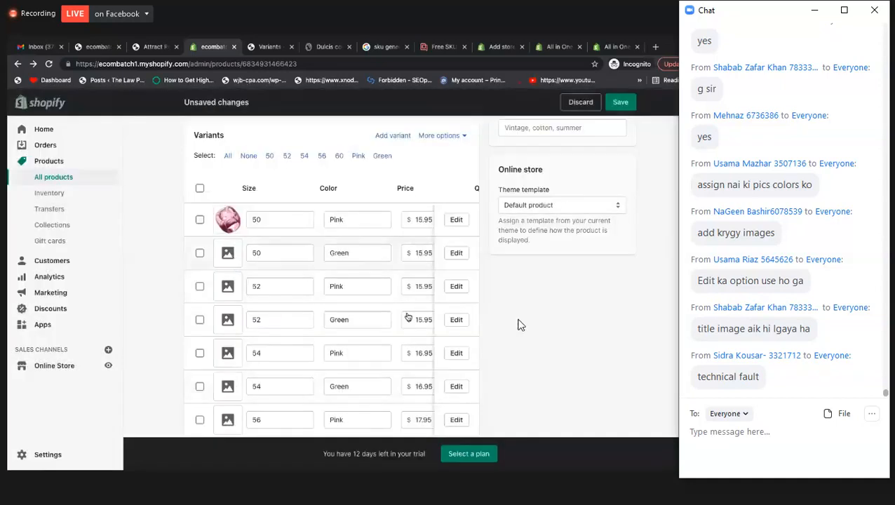
left_click(228, 253)
left_click(388, 253)
left_click(483, 383)
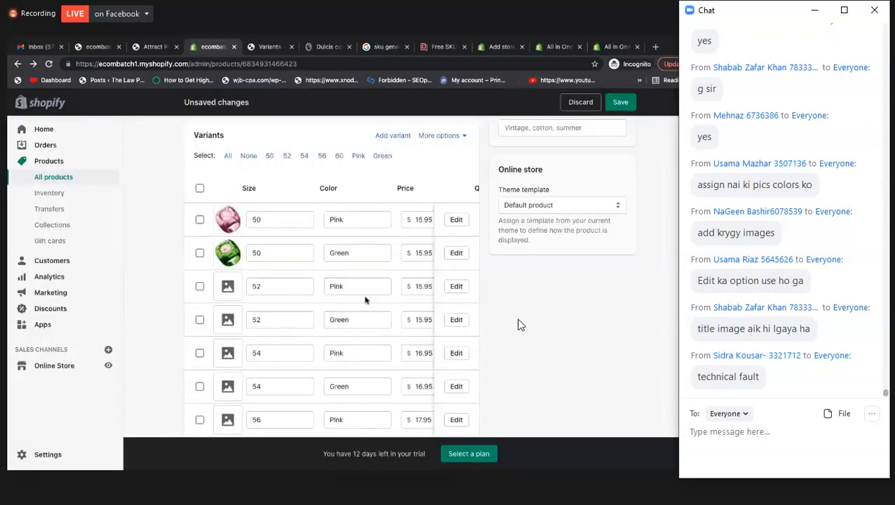
Step: Give the size 52 Pink variant the pink ring image and the size 52 Green variant the green ring image
left_click(228, 286)
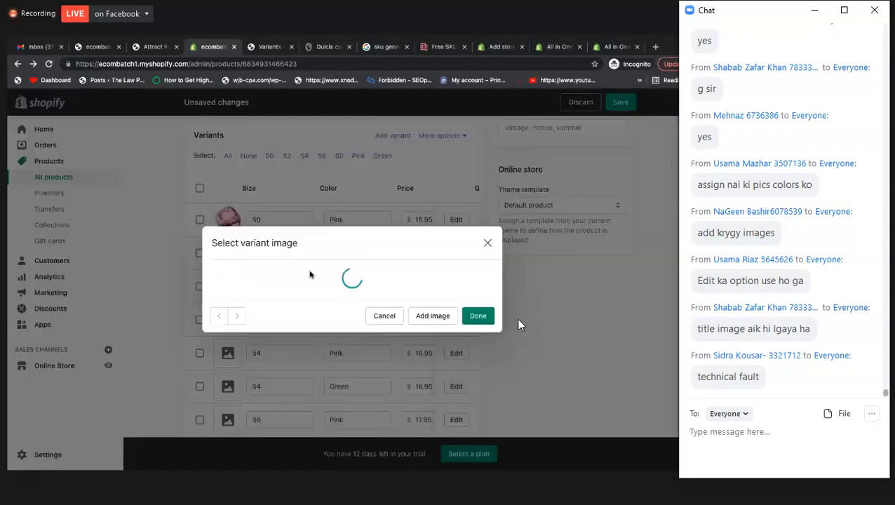
left_click(316, 252)
left_click(478, 384)
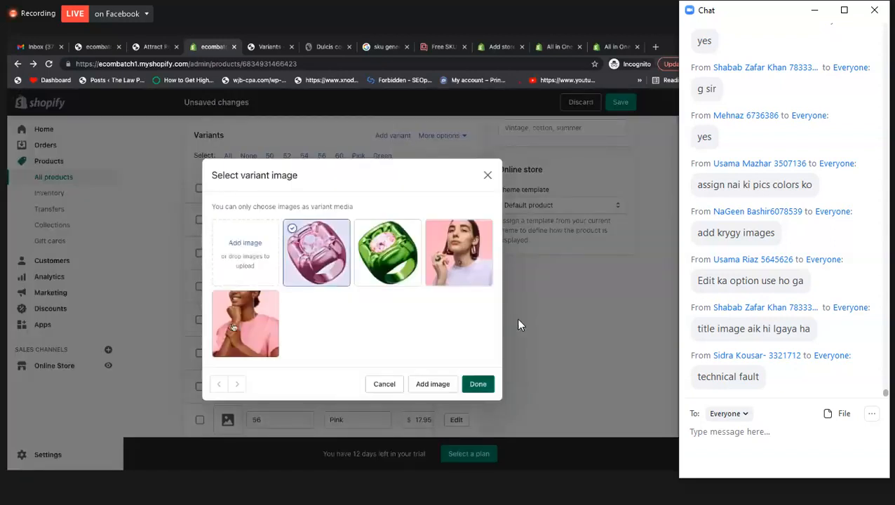
left_click(228, 320)
left_click(387, 253)
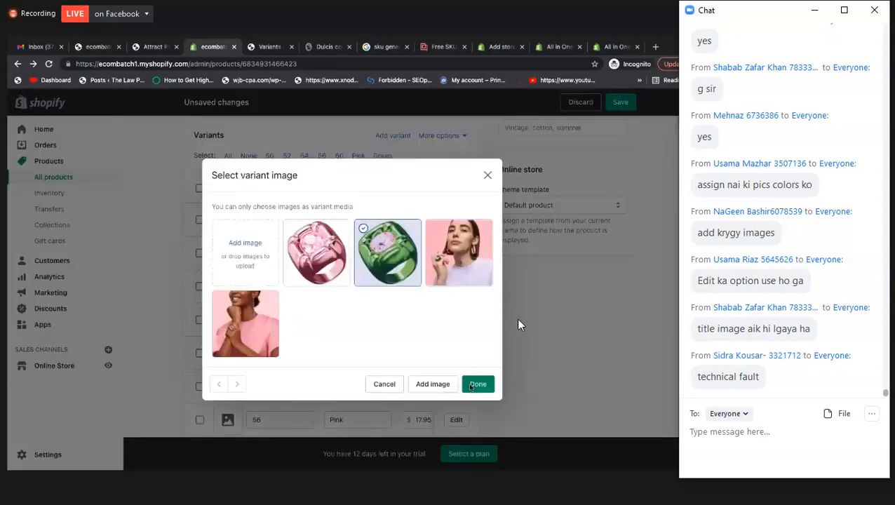
left_click(478, 384)
Step: Assign matching pink and green ring images to the size 54 Pink and Green variants
scroll(226, 247, "down", 2)
left_click(227, 247)
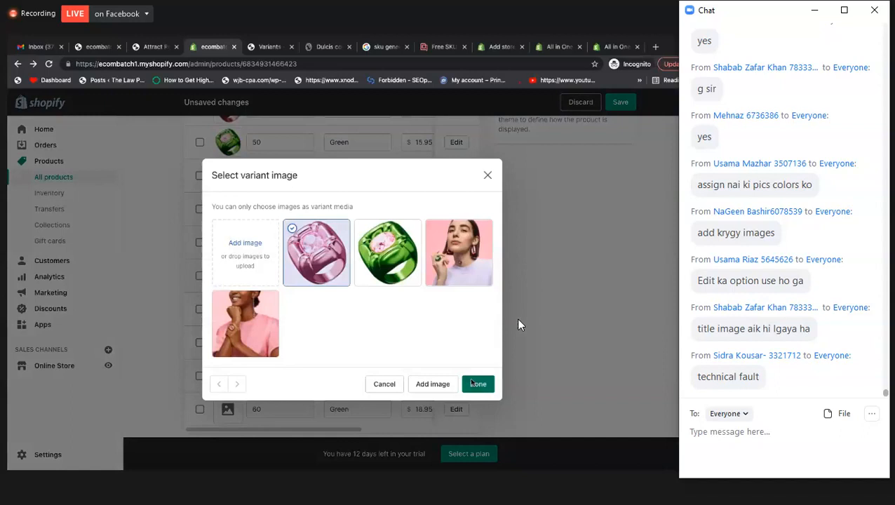
left_click(477, 385)
left_click(228, 276)
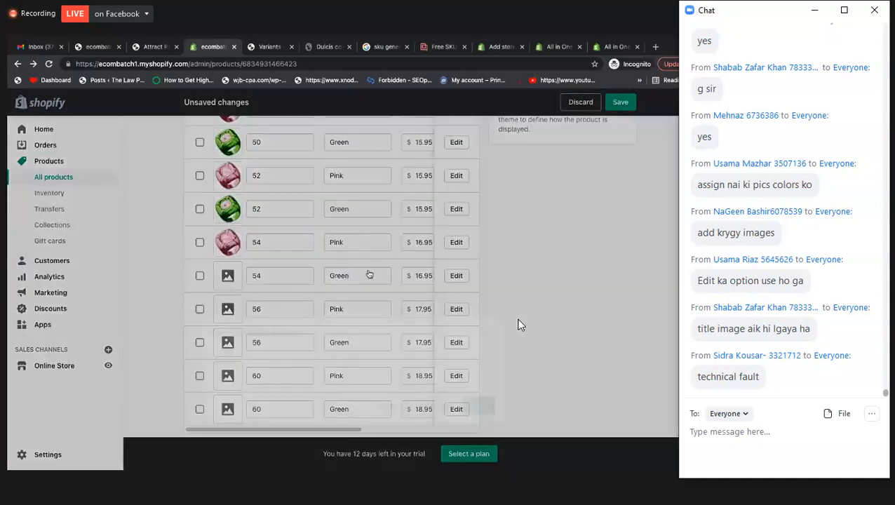
left_click(385, 261)
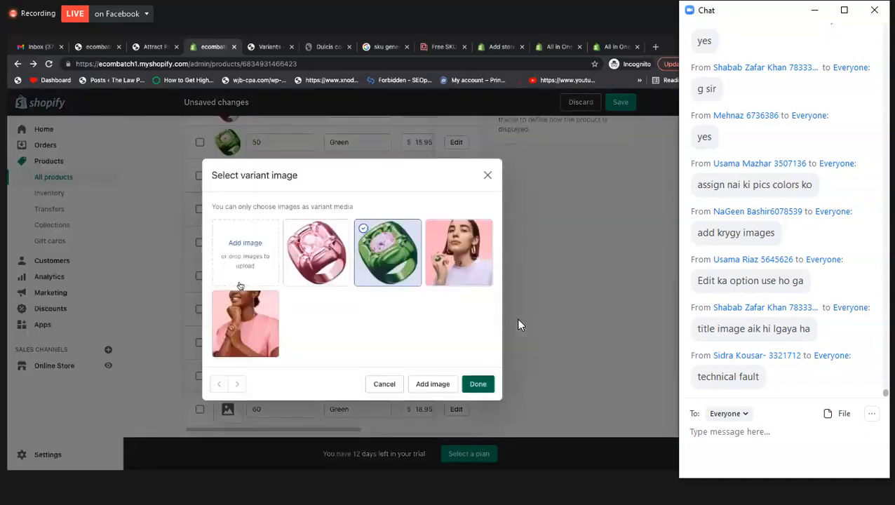
left_click(478, 384)
Step: Set the variant images for size 56, using the pink ring for Pink and the green ring for Green
scroll(394, 262, "down", 1)
left_click(228, 262)
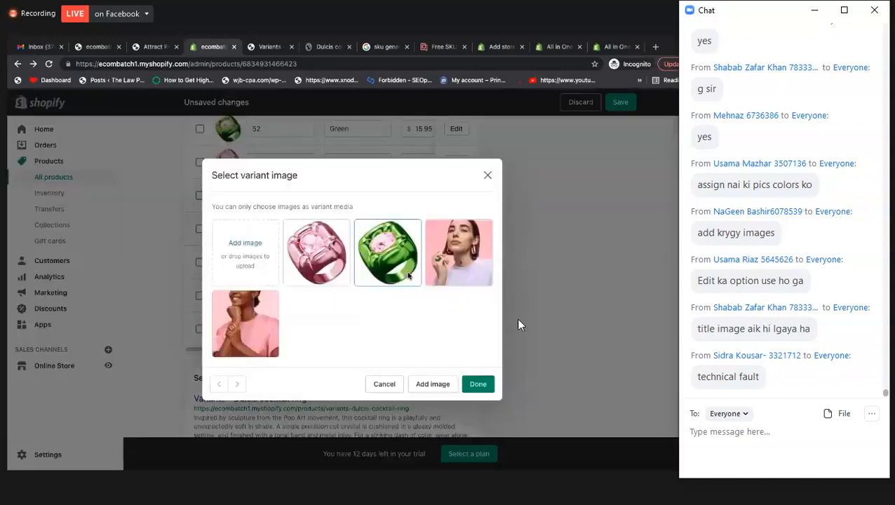
left_click(317, 252)
left_click(478, 384)
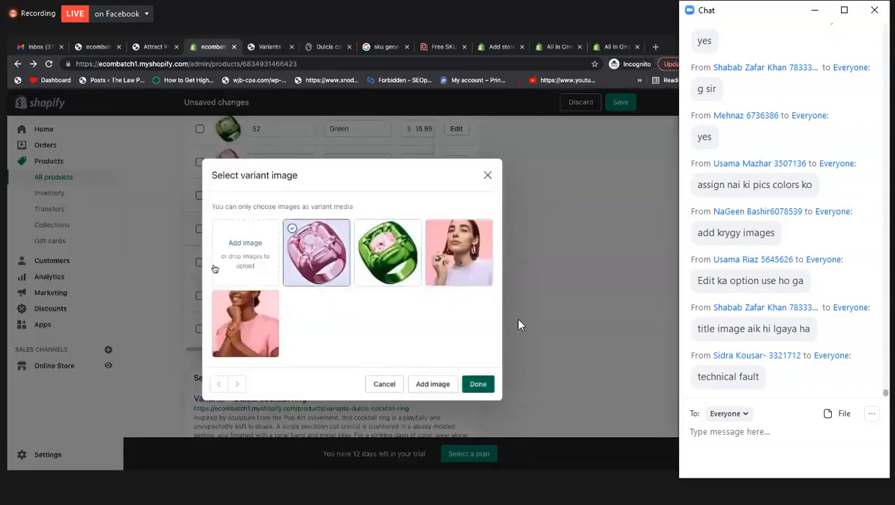
left_click(227, 329)
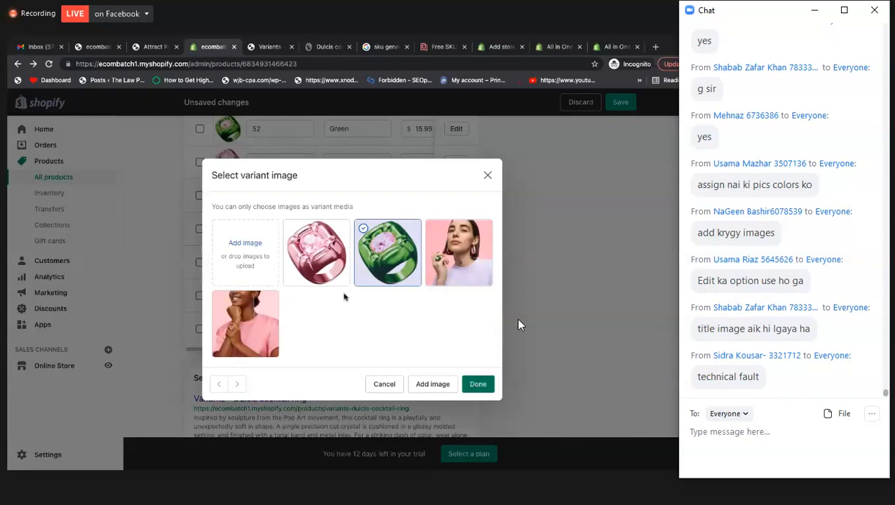
left_click(477, 384)
Step: Assign the pink ring image to the size 60 Pink variant and the green ring image to size 60 Green
left_click(228, 296)
left_click(331, 258)
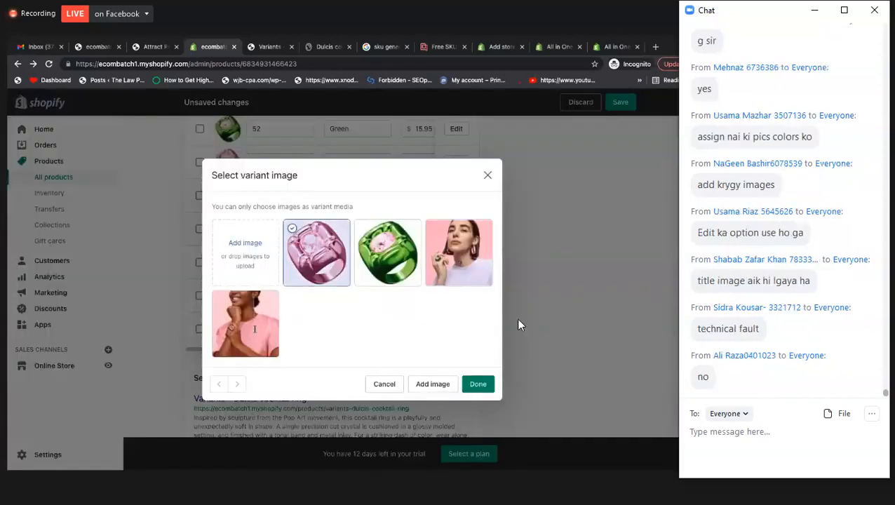
left_click(478, 384)
left_click(228, 329)
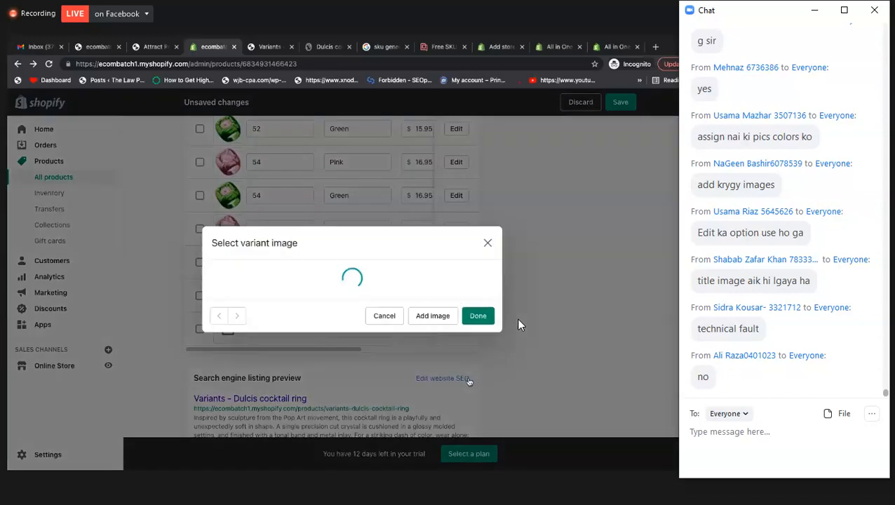
left_click(363, 263)
left_click(478, 384)
Step: Look over the assigned variant images, set the product status to Active and save the product
scroll(348, 263, "down", 1)
scroll(330, 261, "up", 4)
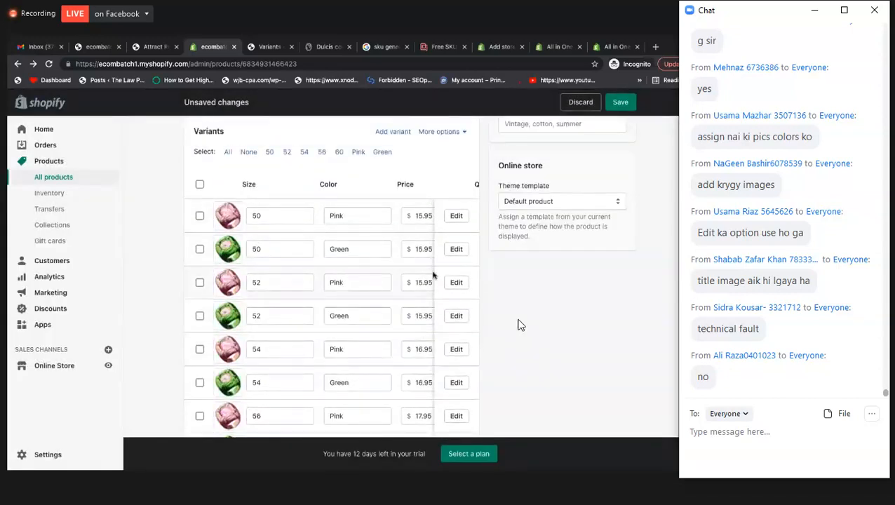
scroll(520, 325, "up", 10)
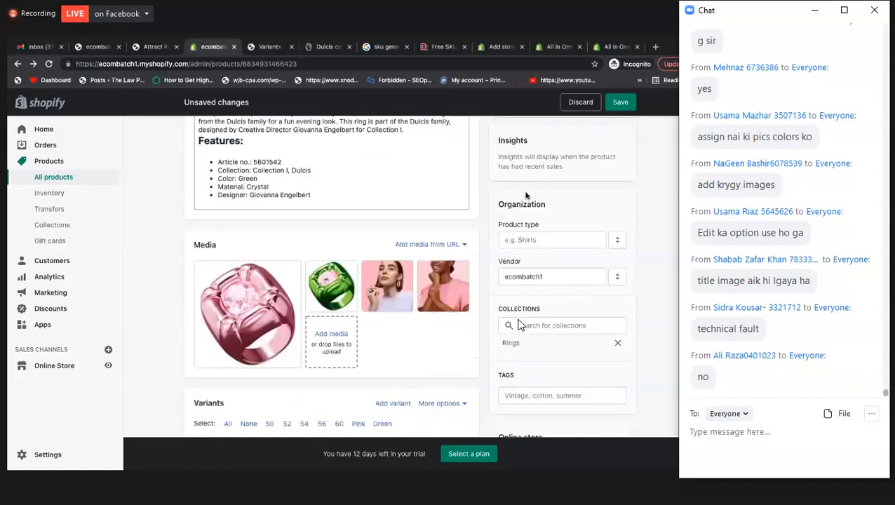
left_click(520, 189)
left_click(616, 109)
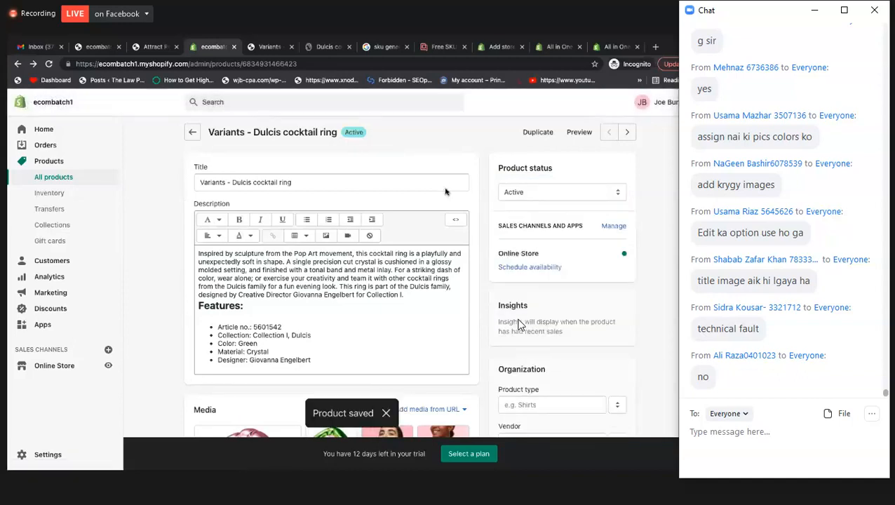
Step: Check the saved variant images, close the old product preview and open a fresh preview of the ring
scroll(519, 324, "down", 10)
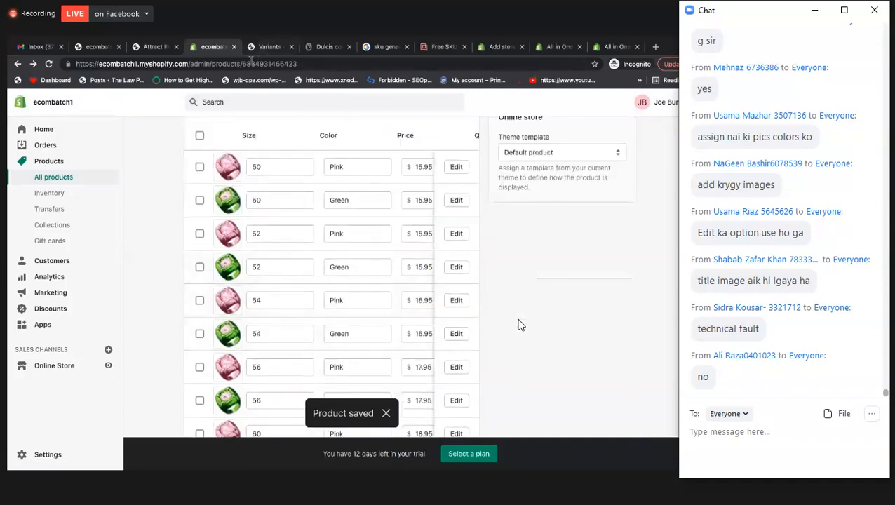
left_click(268, 47)
left_click(292, 46)
scroll(489, 218, "up", 3)
scroll(490, 218, "up", 5)
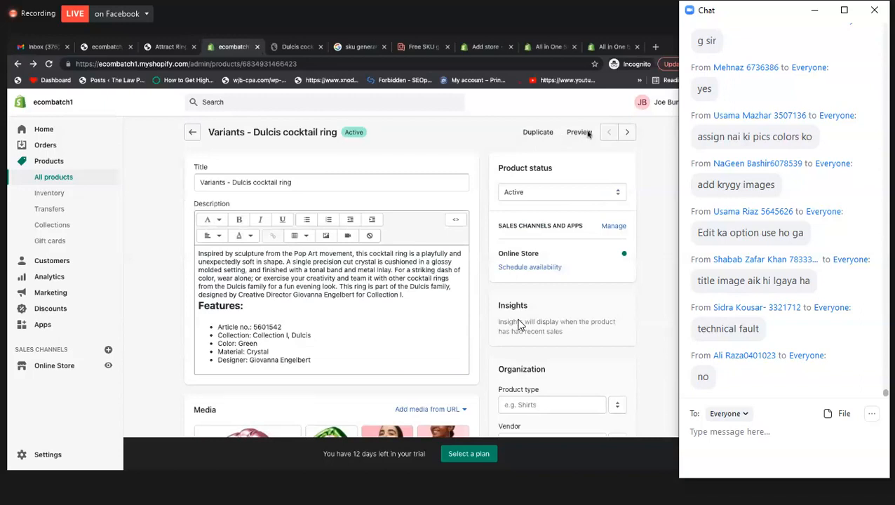
left_click(579, 132)
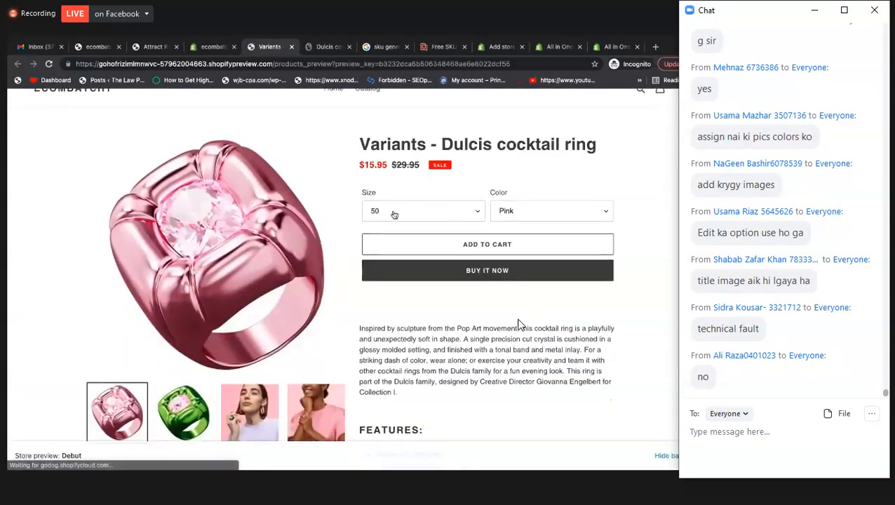
Step: Choose size 56 and color Green in the ring's store preview to check the variant's price and image
left_click(389, 213)
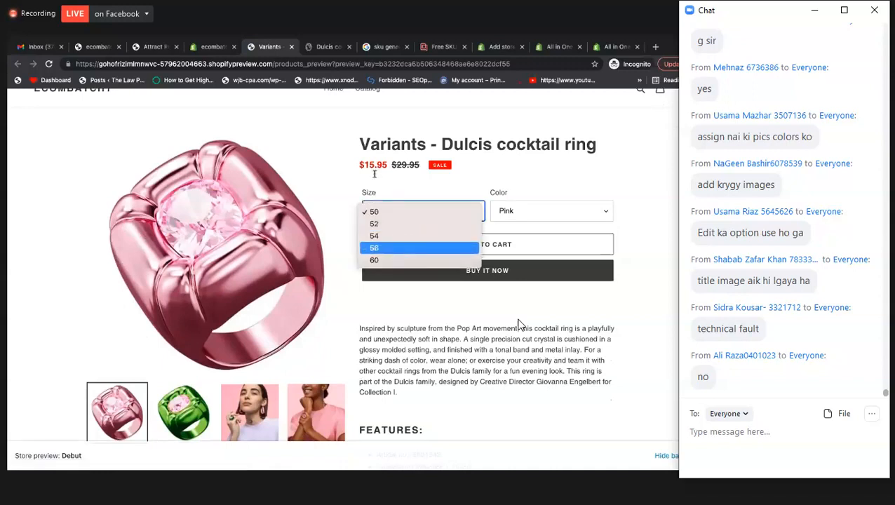
key("Return")
left_click(515, 189)
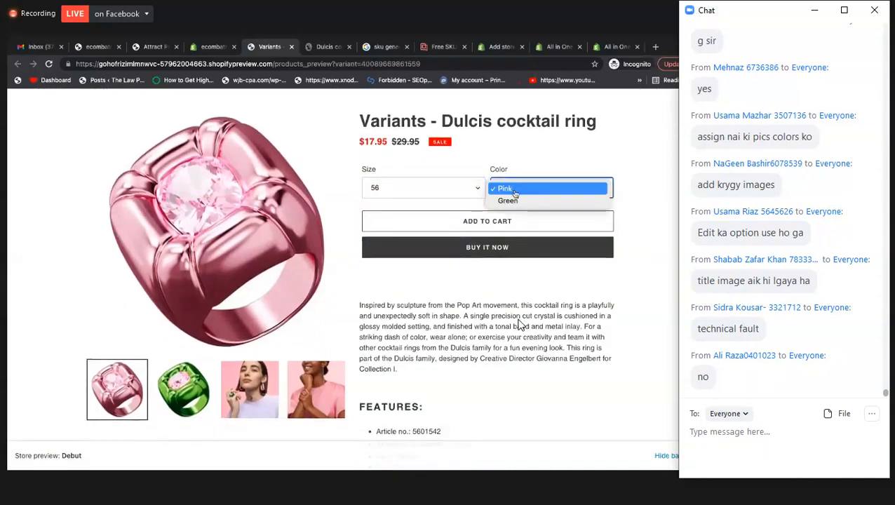
left_click(523, 200)
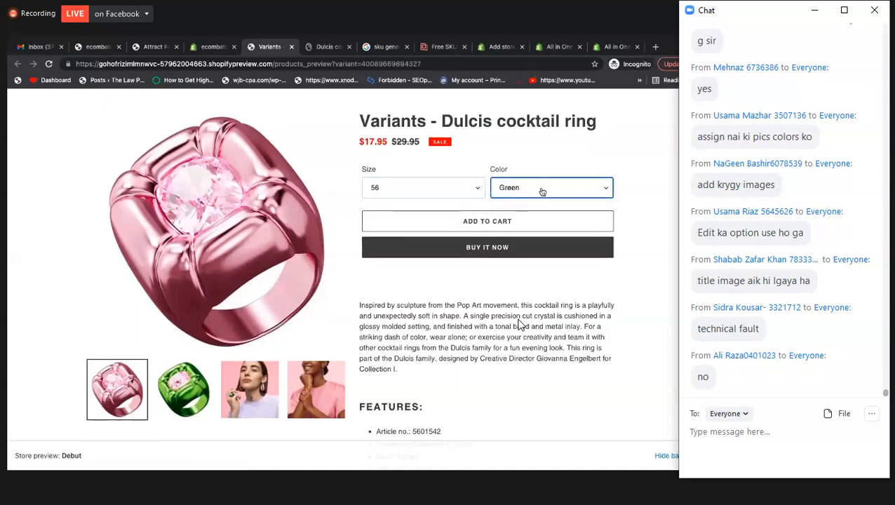
Step: Switch the preview's color between Pink and Green to test the image change, ending on Pink, and close the preview
left_click(530, 225)
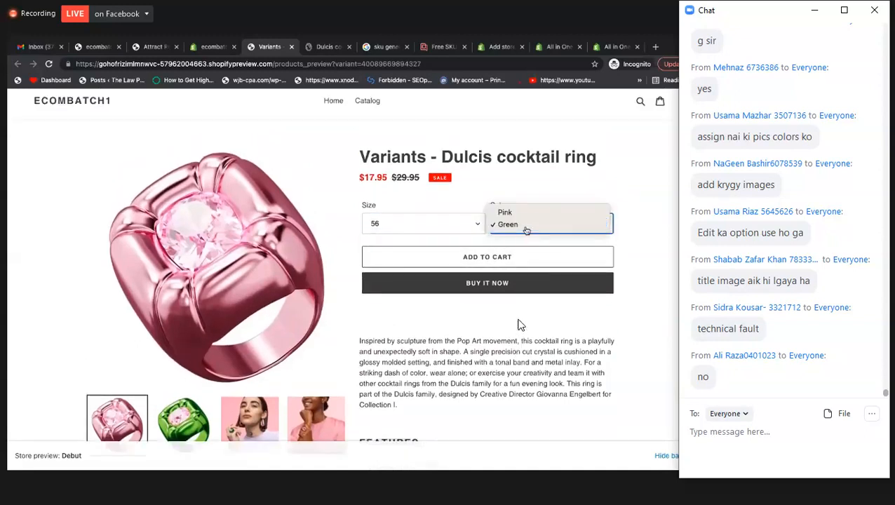
left_click(521, 222)
left_click(521, 219)
left_click(521, 213)
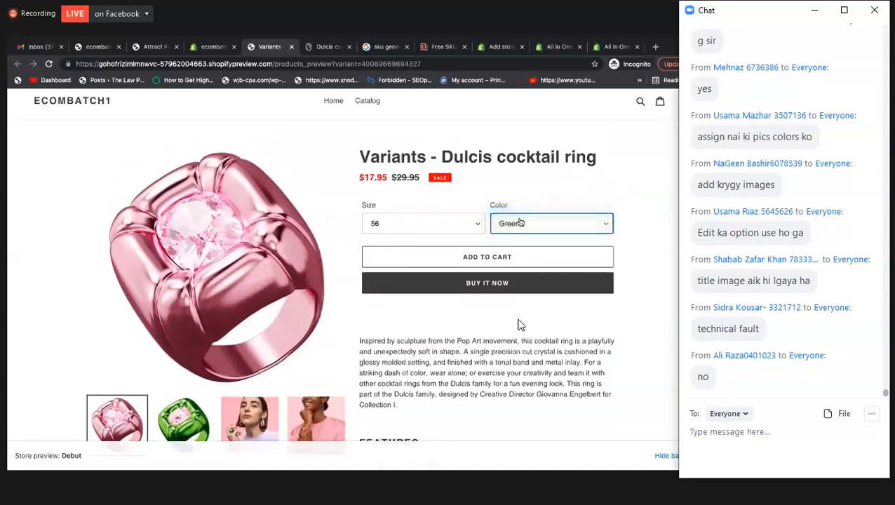
left_click(521, 228)
left_click(521, 238)
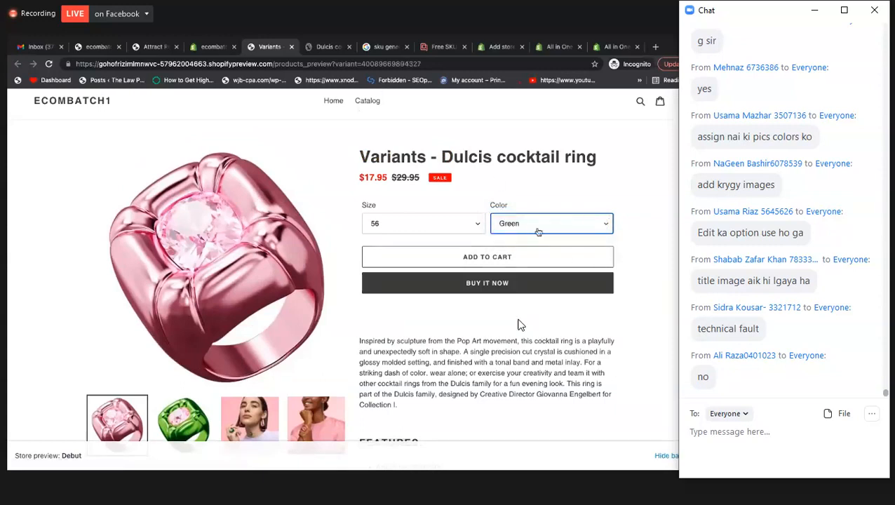
left_click(517, 224)
left_click(517, 213)
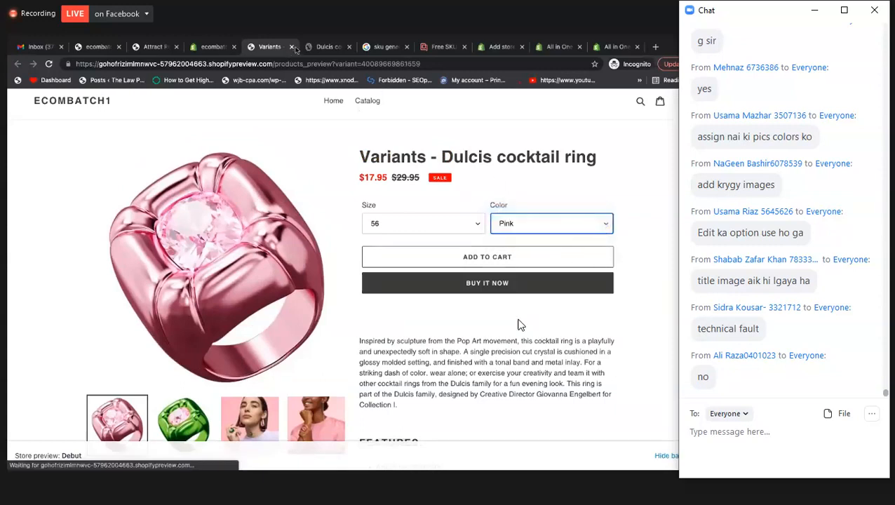
key("ctrl+w")
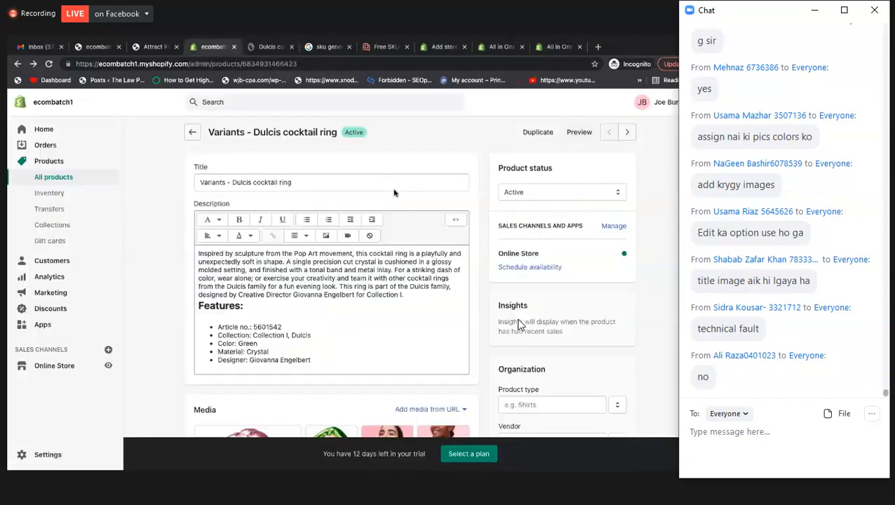
Step: Open the live online store, go to the Variants - Dulcis cocktail ring page and select the color Green
scroll(492, 316, "down", 1)
scroll(464, 231, "up", 1)
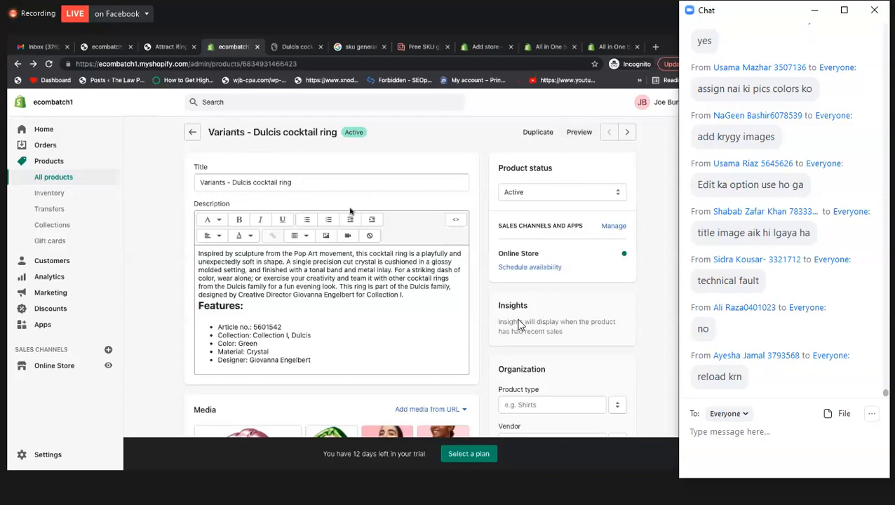
scroll(520, 324, "down", 1)
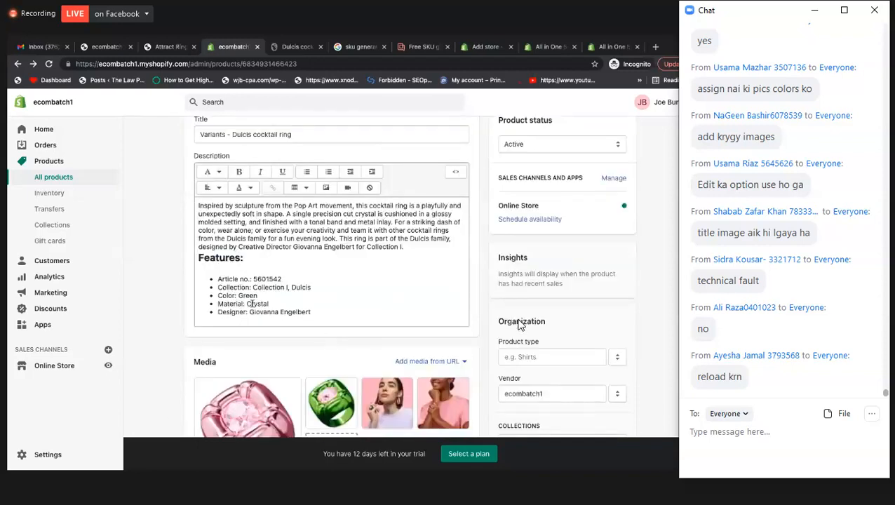
scroll(520, 324, "up", 1)
left_click(110, 367)
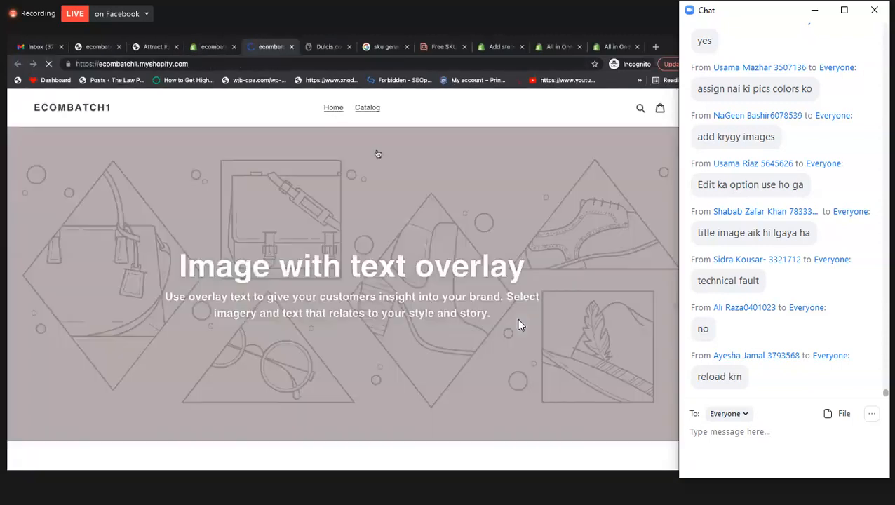
left_click(380, 186)
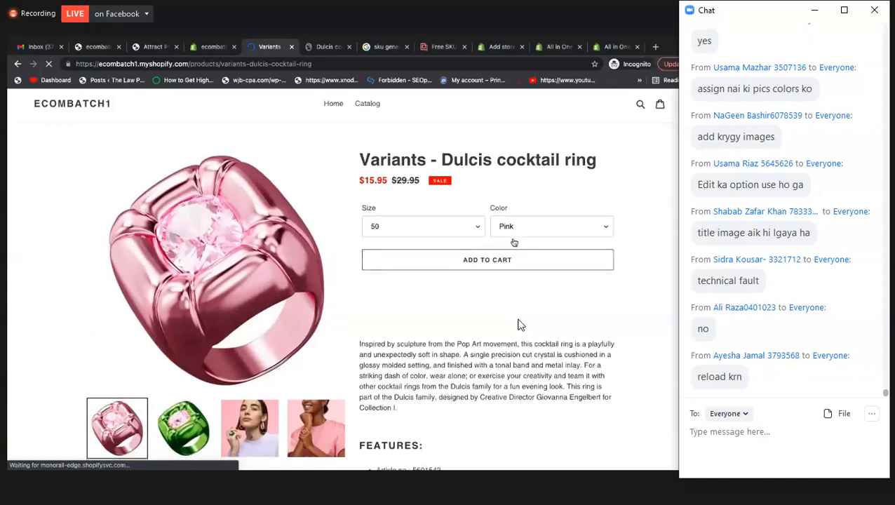
left_click(521, 237)
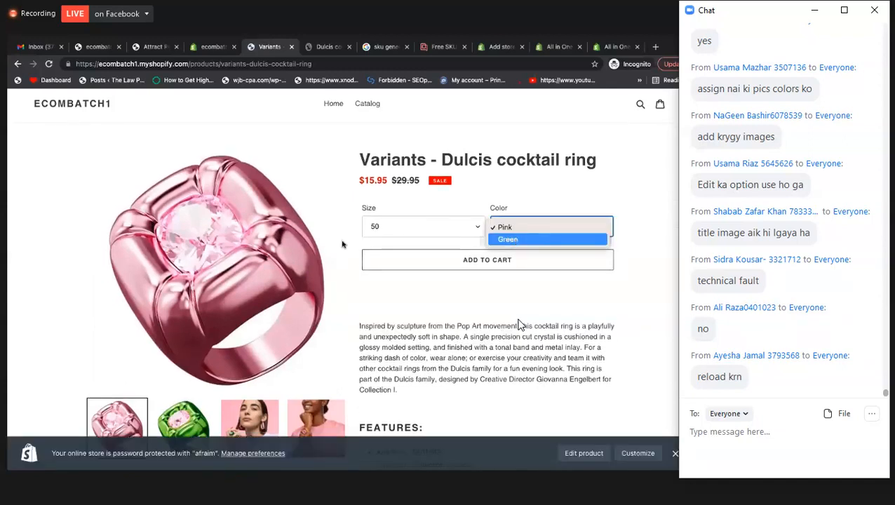
key("Return")
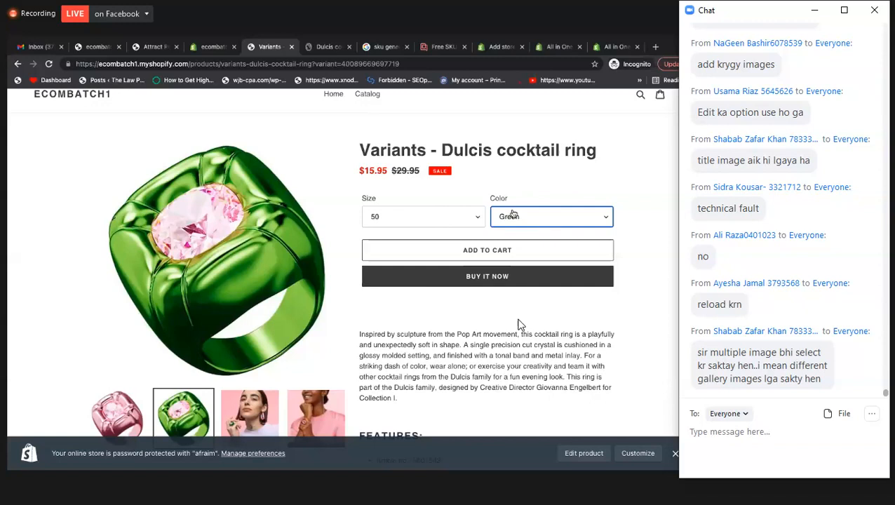
Step: Switch the size 50 ring between Pink and Green on the store page to test the image change, ending on Green
left_click(531, 223)
left_click(531, 205)
left_click(564, 213)
left_click(537, 230)
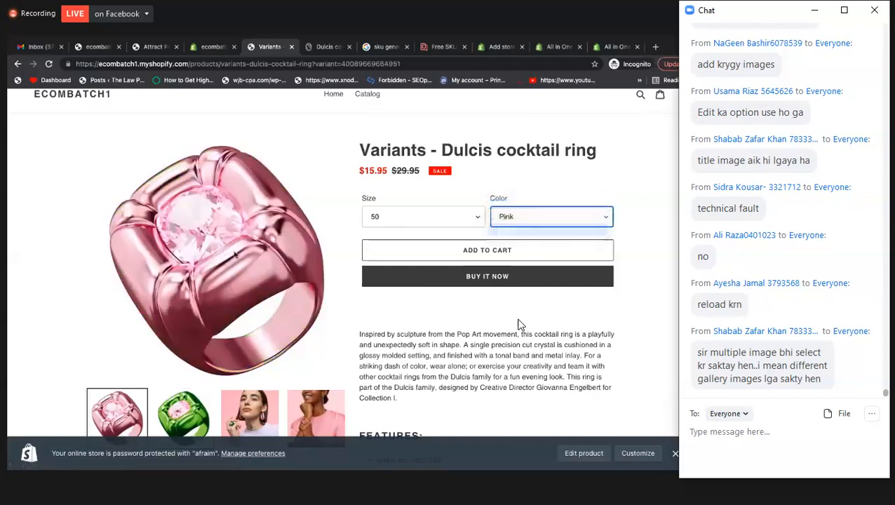
left_click(520, 217)
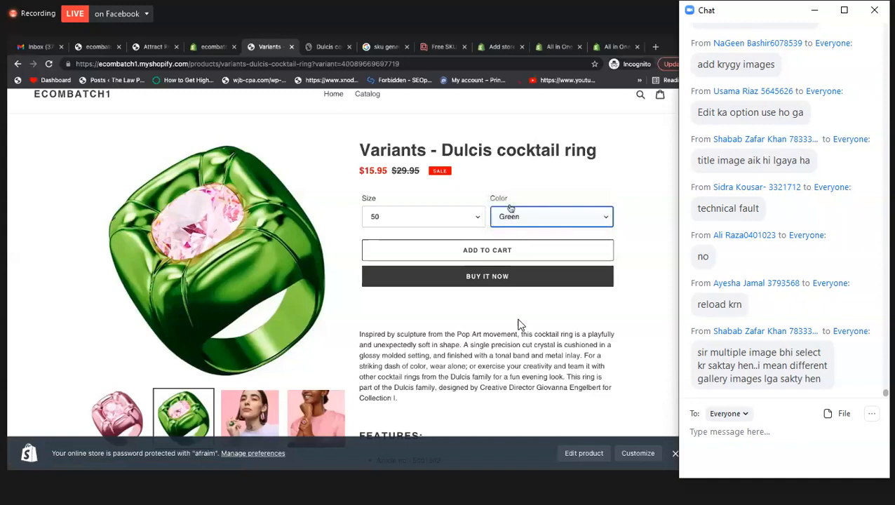
left_click(516, 205)
left_click(514, 218)
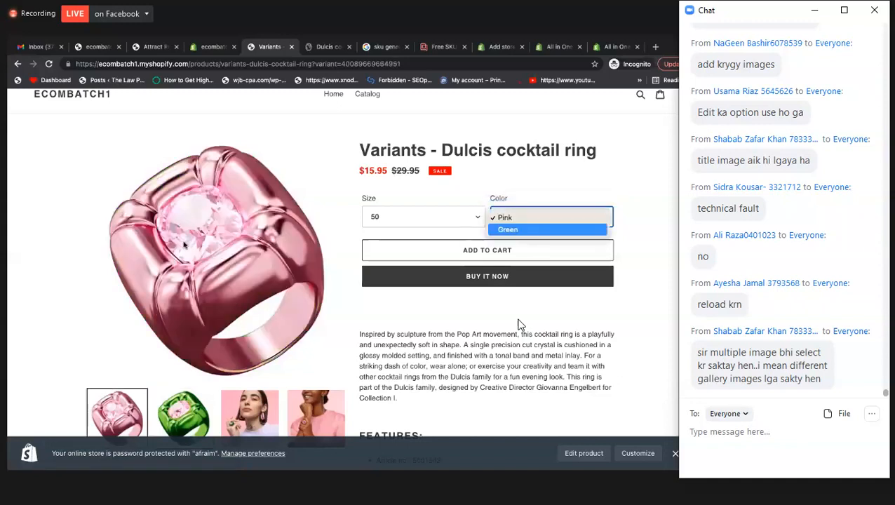
left_click(515, 230)
Step: Choose size 60 on the store page and switch the color from Green to Pink to check the variant's price and image
left_click(388, 220)
key("Return")
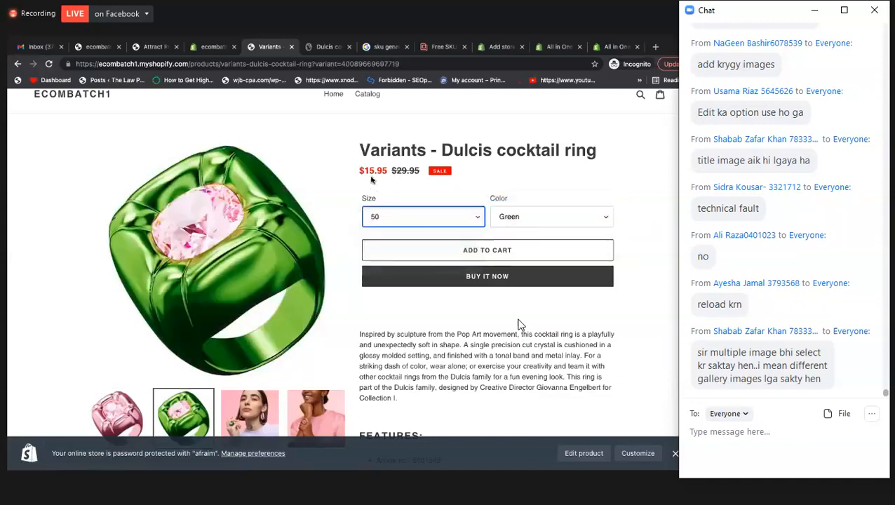
left_click(384, 217)
left_click(388, 240)
left_click(516, 219)
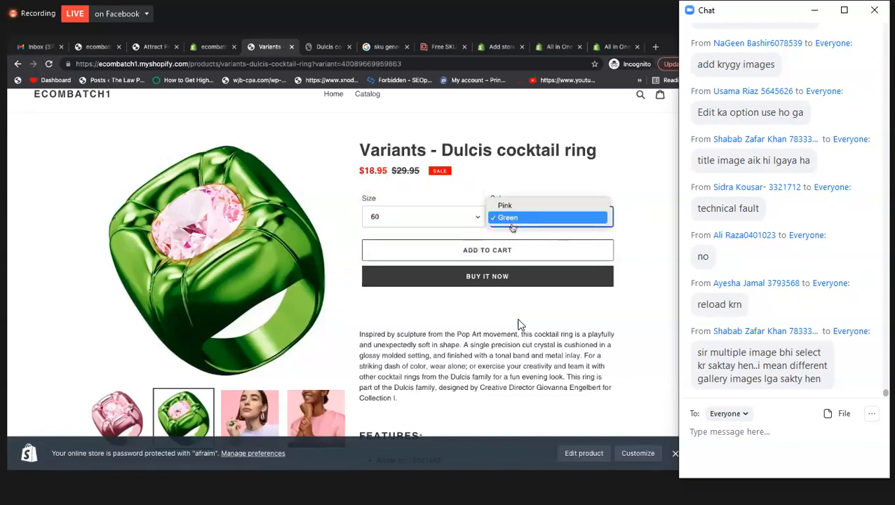
left_click(514, 205)
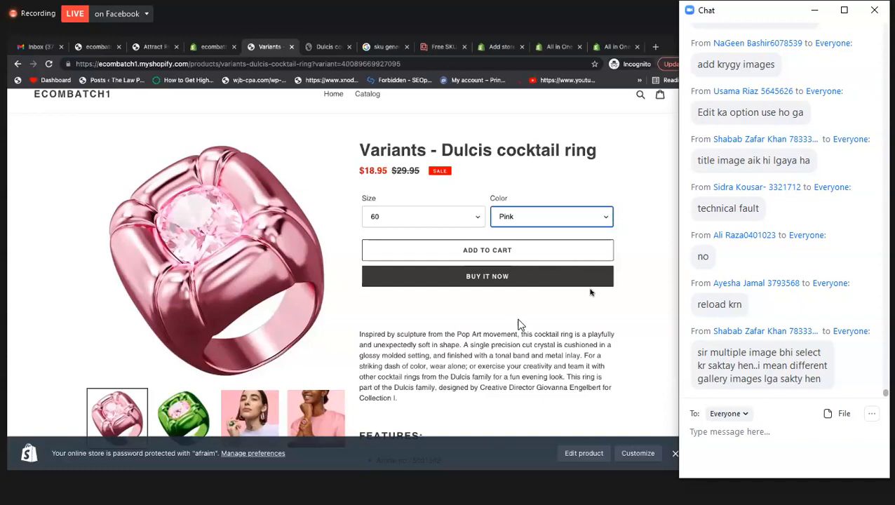
Step: View the ring's green and two model photos through the gallery thumbnails on the store page
scroll(406, 275, "down", 3)
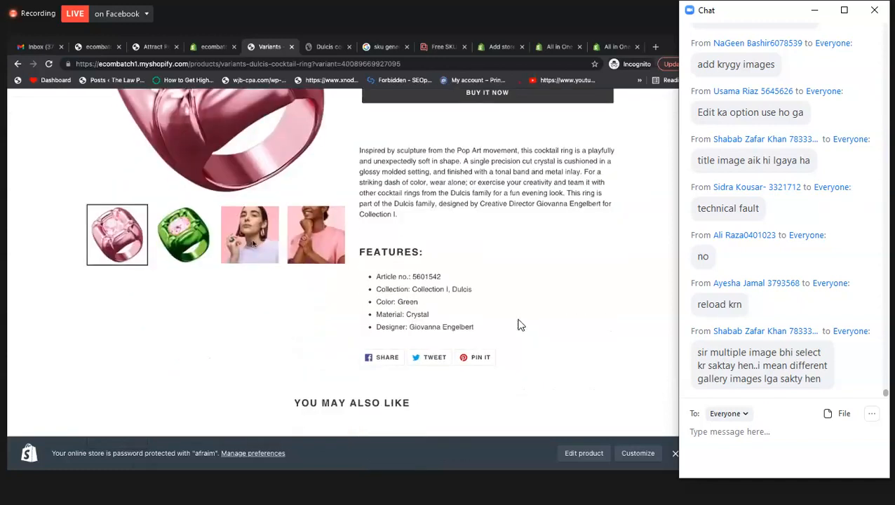
left_click(187, 242)
left_click(250, 236)
left_click(316, 236)
scroll(414, 221, "up", 2)
scroll(520, 325, "up", 1)
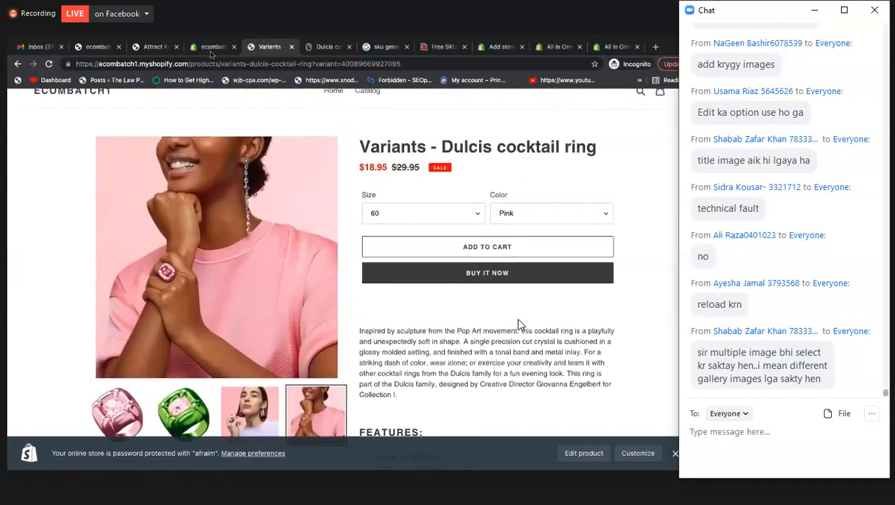
Step: Return to the ring's product page in the Shopify admin and move the green ring image to first place in its media
left_click(212, 47)
scroll(225, 287, "down", 4)
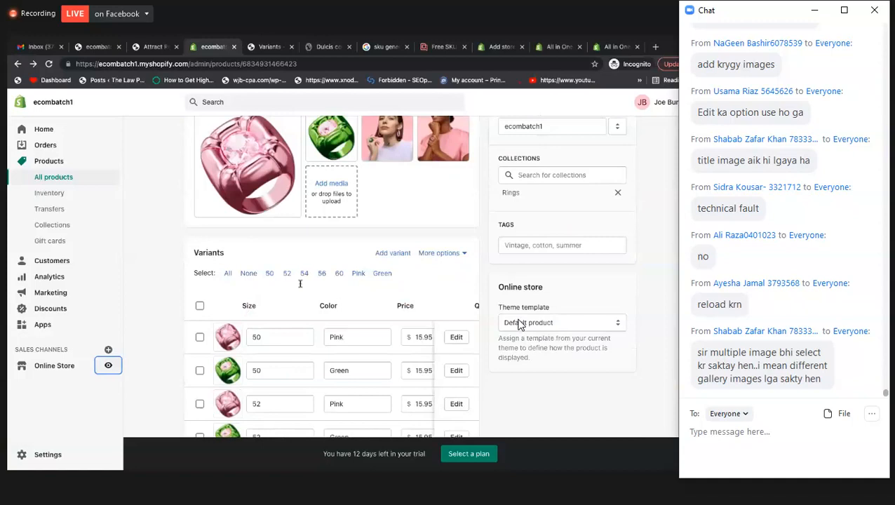
scroll(519, 325, "up", 3)
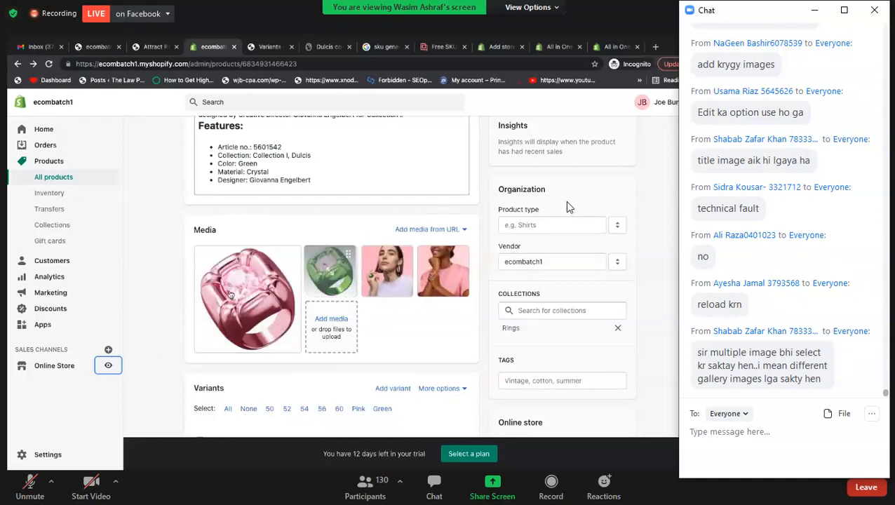
left_click(876, 10)
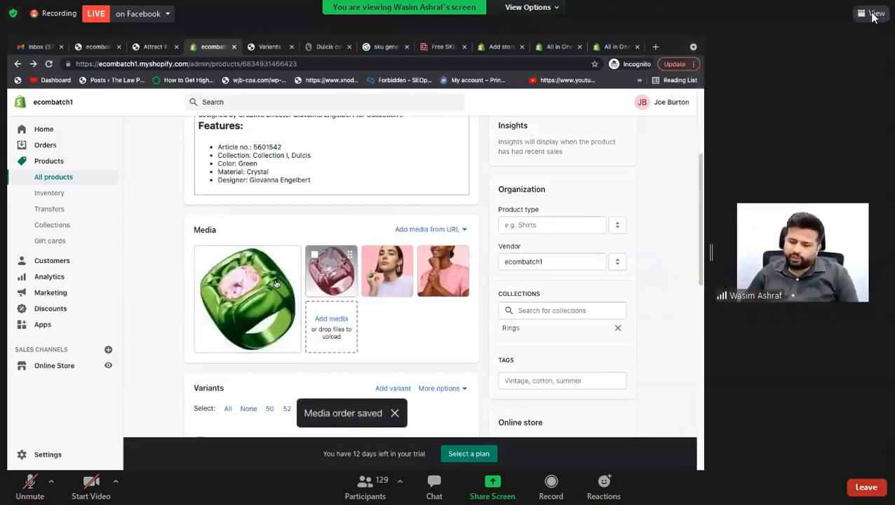
double_click(695, 165)
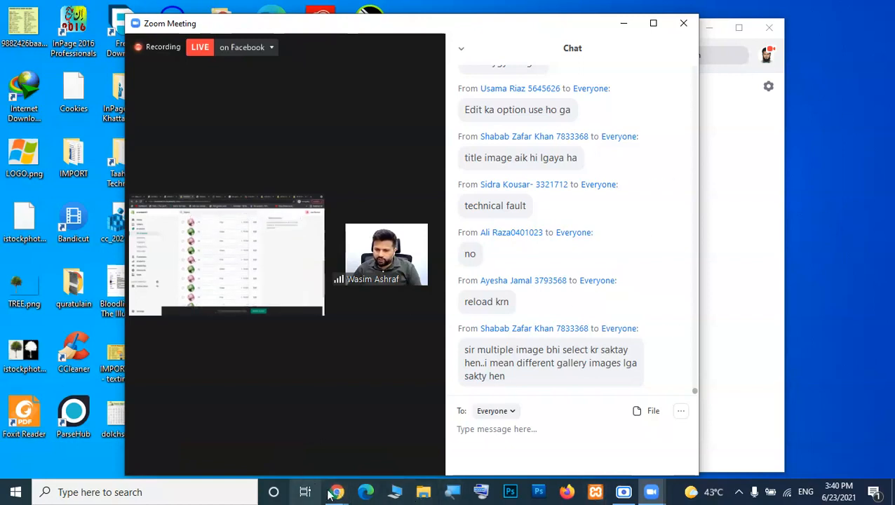
mouse_move(337, 493)
left_click(404, 431)
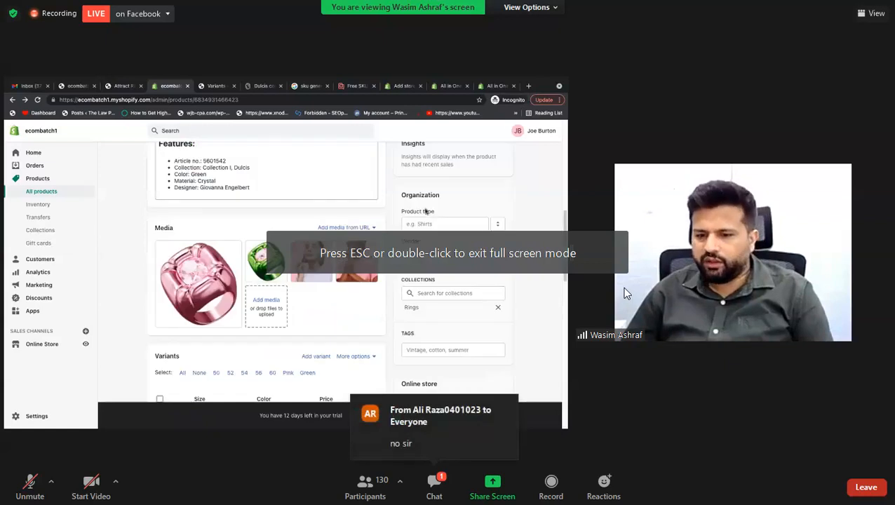
left_click(435, 481)
left_click_drag(572, 255, 676, 244)
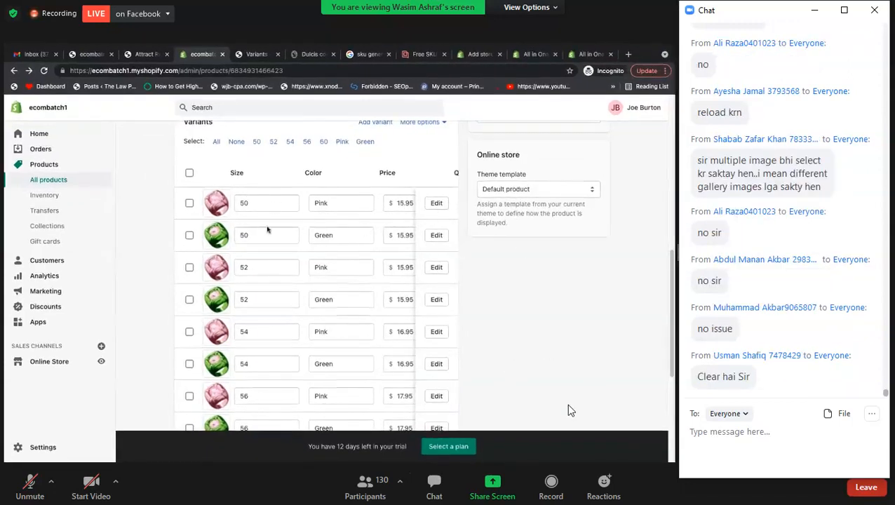
key("Escape")
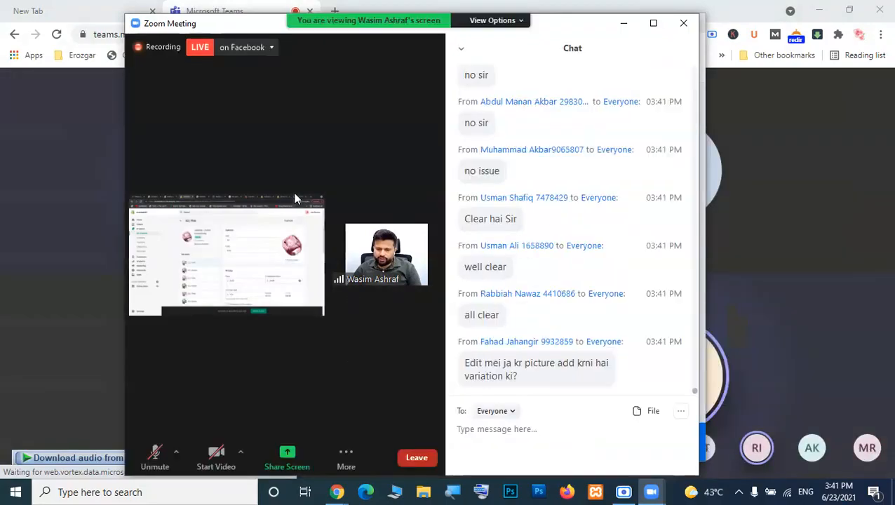
double_click(298, 198)
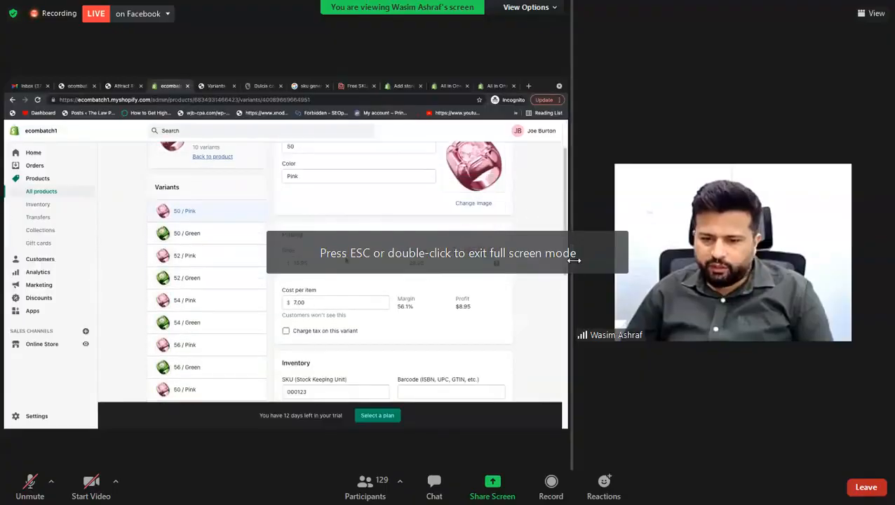
left_click_drag(584, 263, 776, 252)
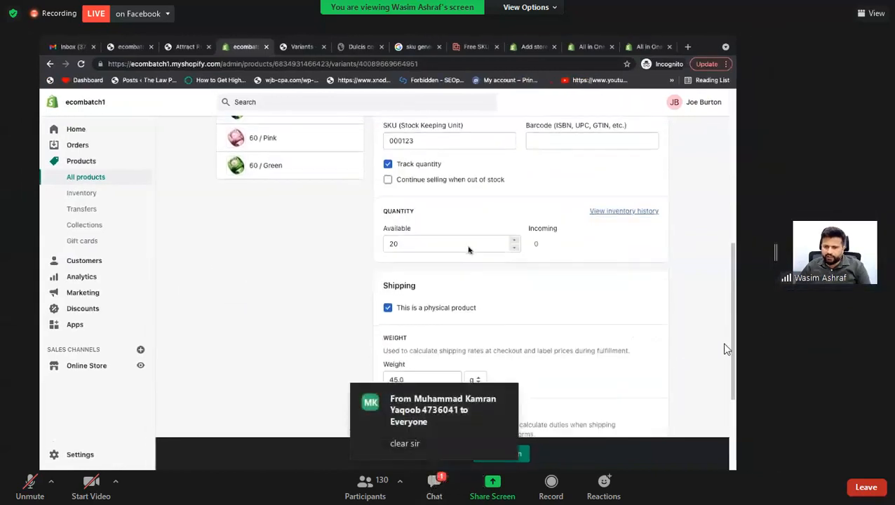
left_click(432, 486)
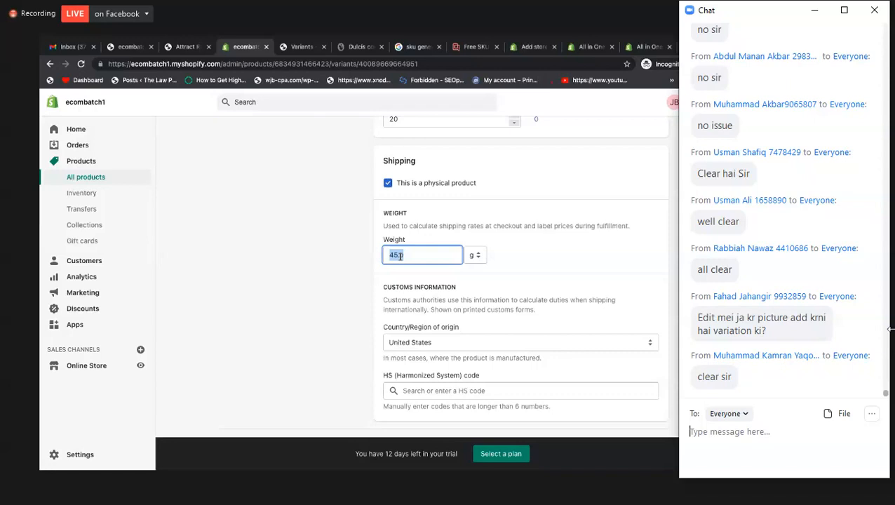
Step: Review the 50 / Pink variant's shipping weight, then its inventory and pricing details
left_click(404, 258)
left_click_drag(413, 255, 386, 255)
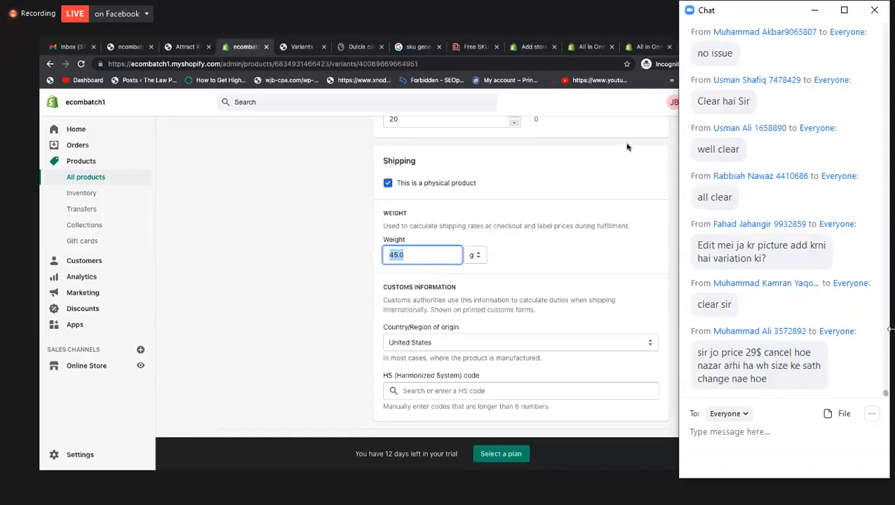
scroll(447, 301, "up", 2)
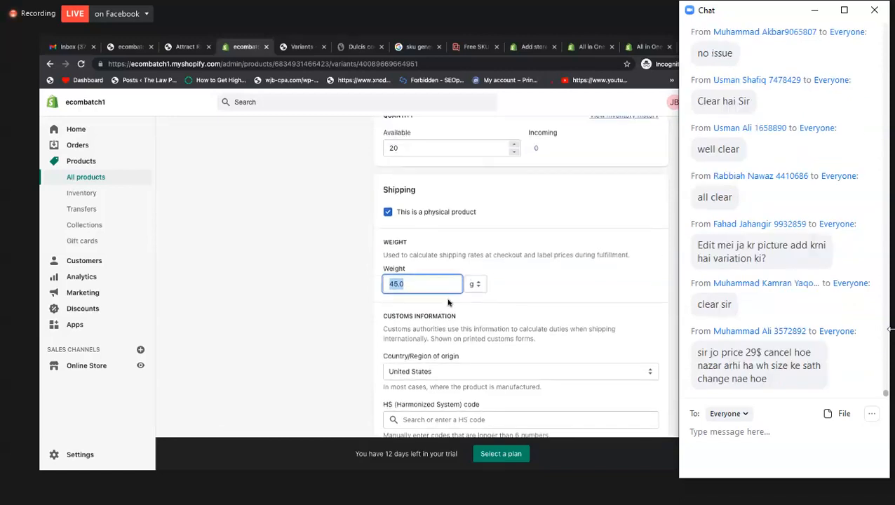
scroll(401, 344, "up", 4)
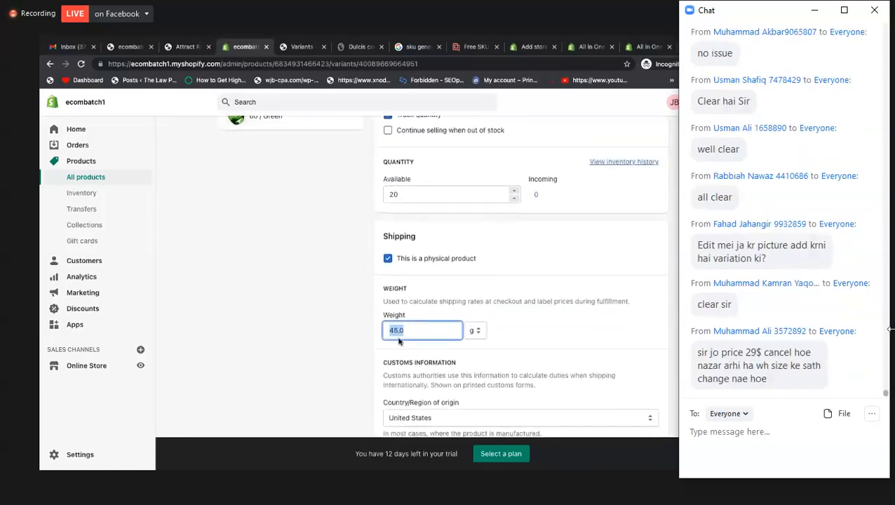
scroll(316, 223, "up", 1)
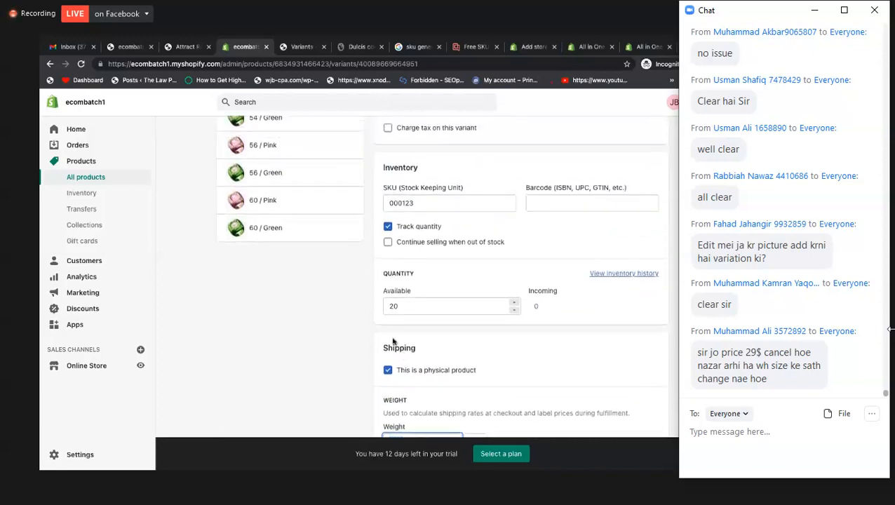
scroll(316, 207, "up", 6)
scroll(321, 206, "up", 4)
Step: Go back to the ring's product page and look over the sizes, colors and prices in its variants list
left_click(49, 65)
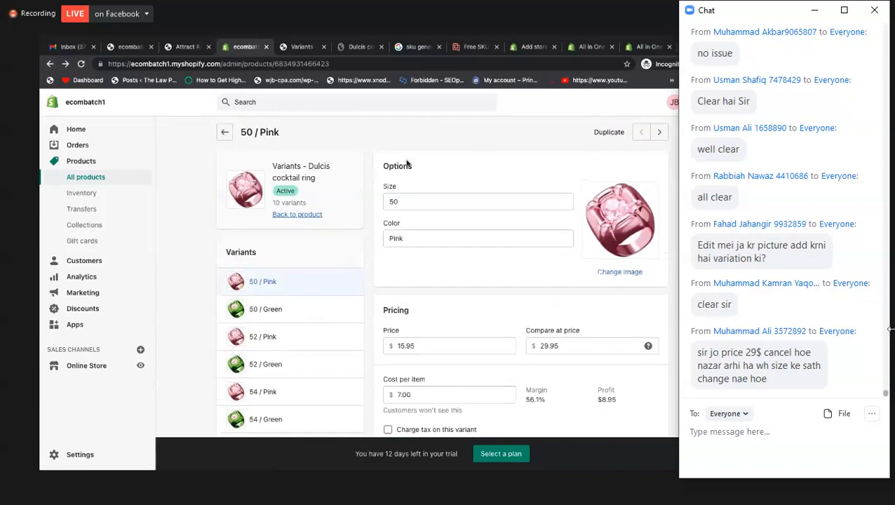
scroll(281, 209, "up", 3)
scroll(358, 258, "down", 3)
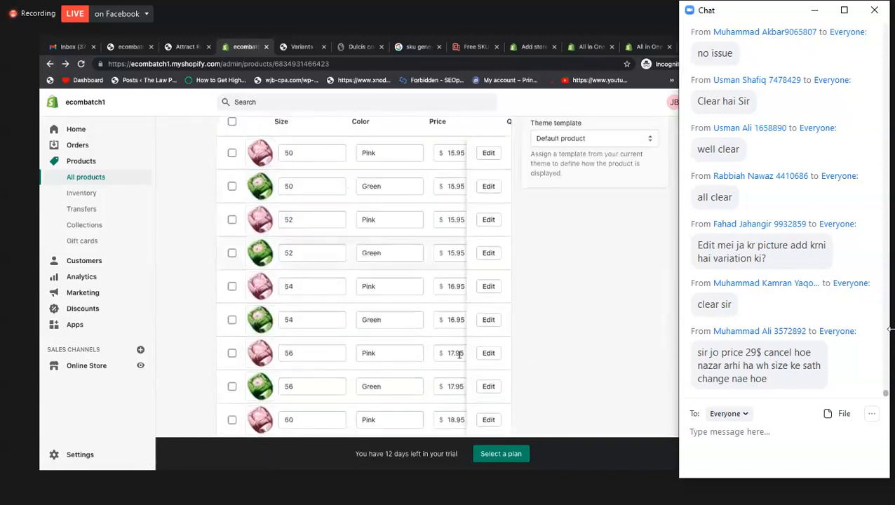
scroll(487, 164, "up", 1)
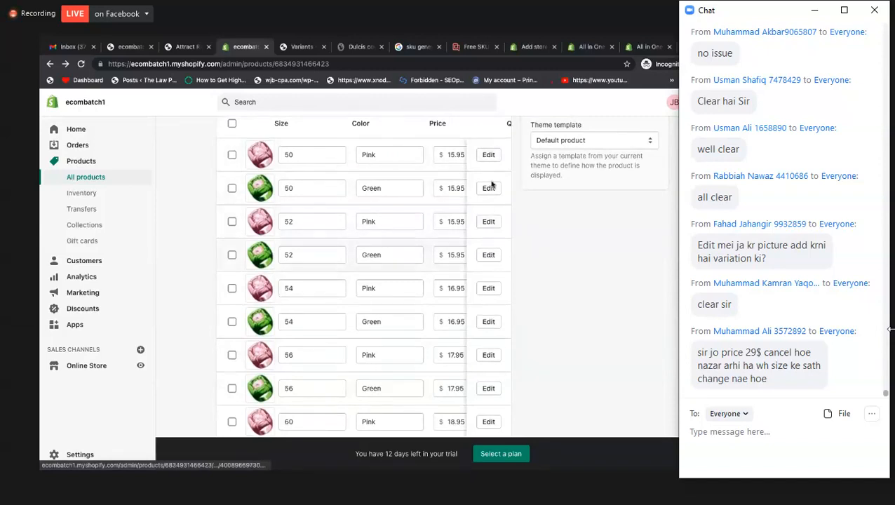
Step: Open the 50 / Pink variant for editing and examine its details and the list of sibling variants
left_click(489, 155)
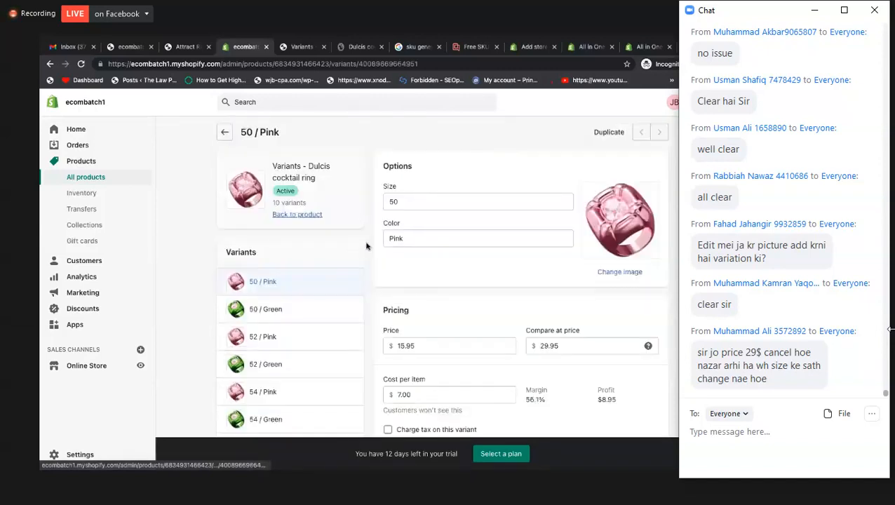
scroll(427, 236, "down", 1)
scroll(577, 239, "down", 5)
scroll(429, 230, "down", 3)
scroll(393, 228, "up", 10)
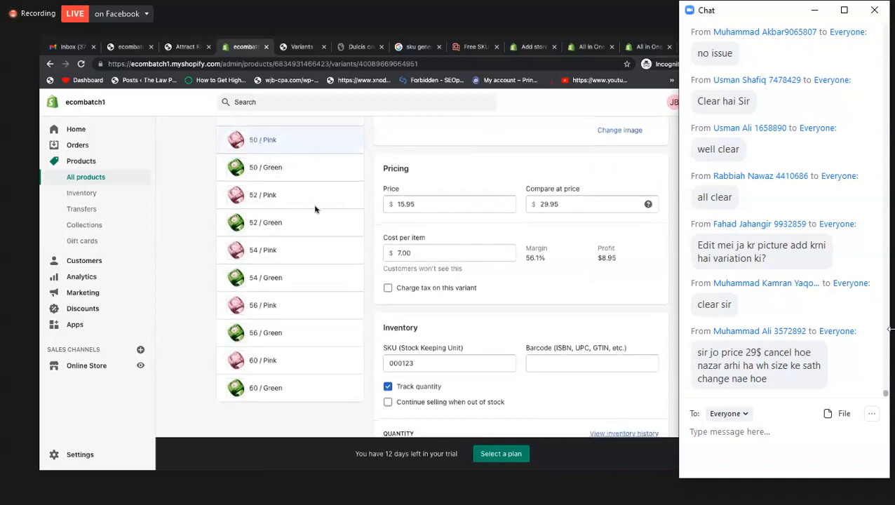
scroll(315, 209, "down", 1)
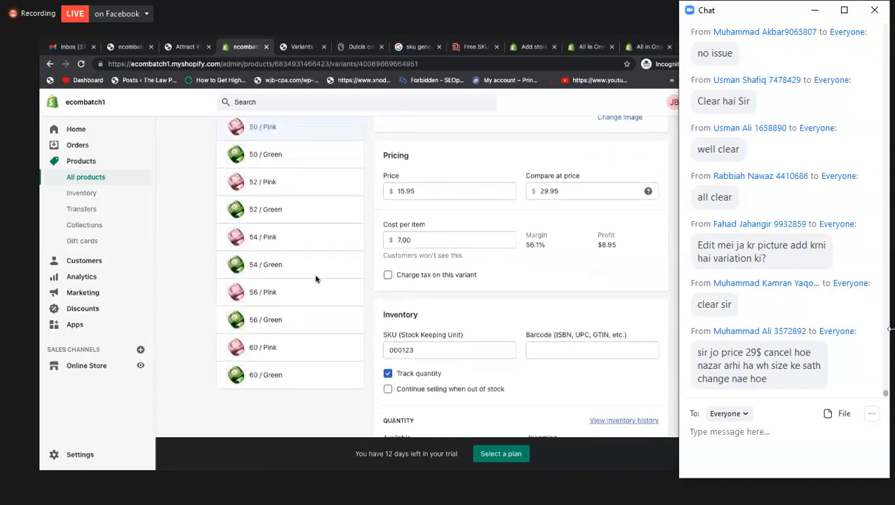
Step: Open the 60 / Green variant, set its shipping weight to 60 g and save the variant
left_click(274, 376)
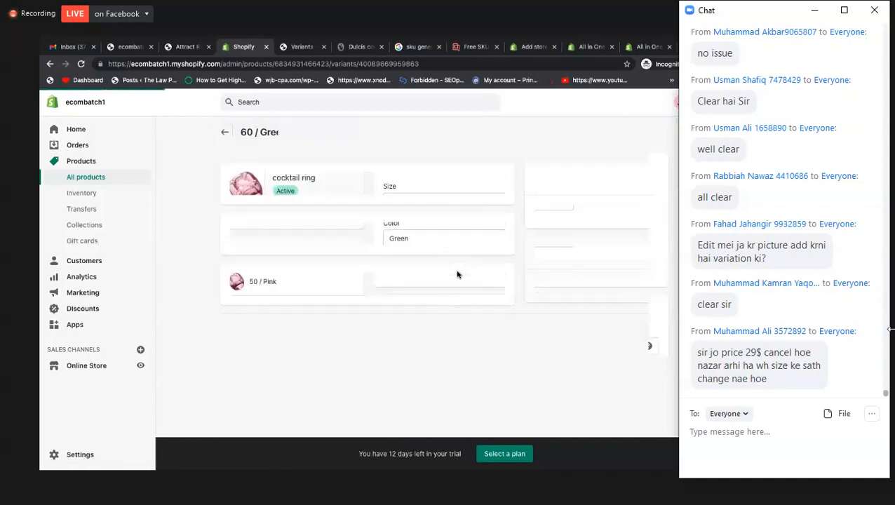
scroll(456, 275, "down", 5)
scroll(454, 274, "down", 3)
left_click(410, 285)
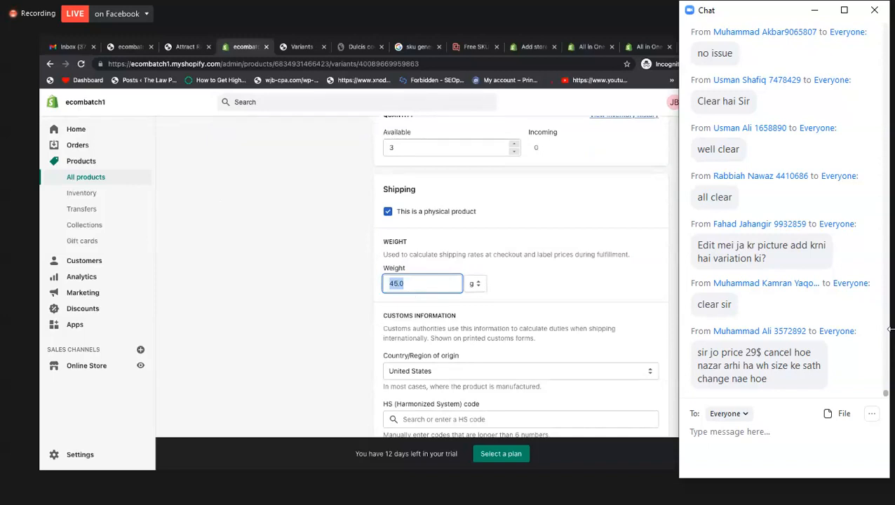
type("60")
double_click(403, 281)
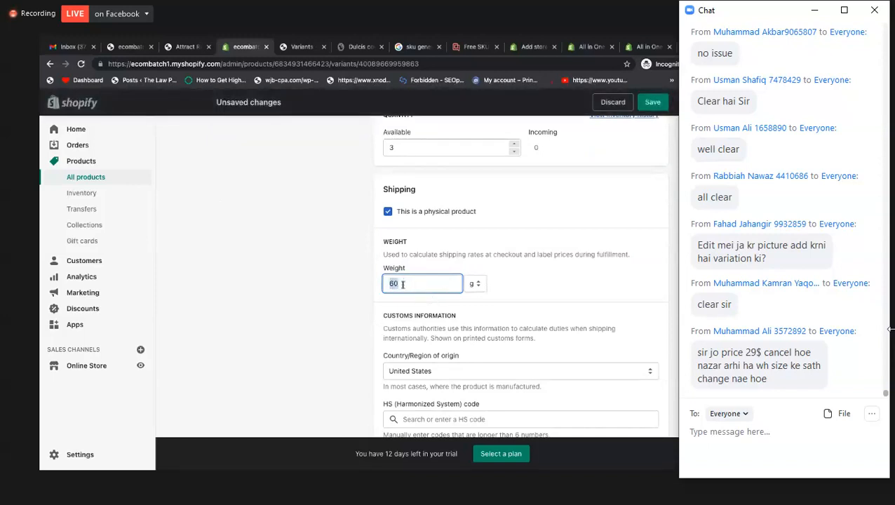
left_click(358, 281)
scroll(358, 281, "up", 4)
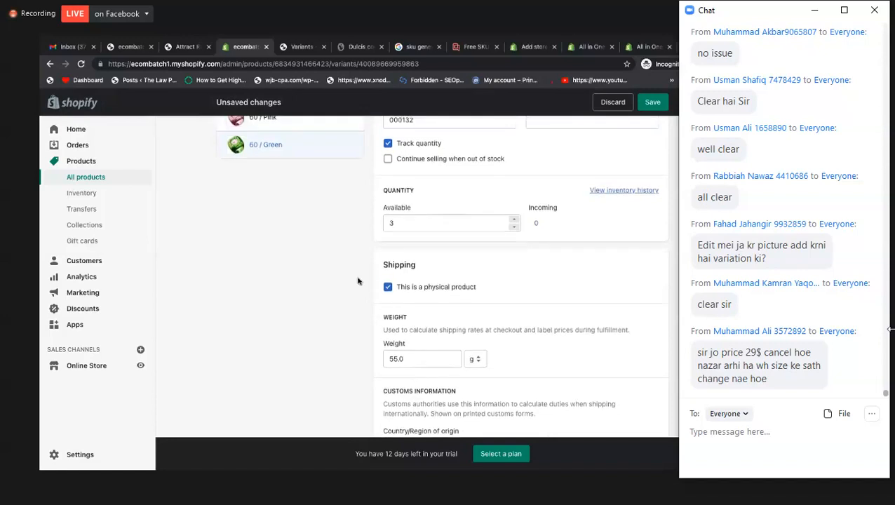
left_click(653, 102)
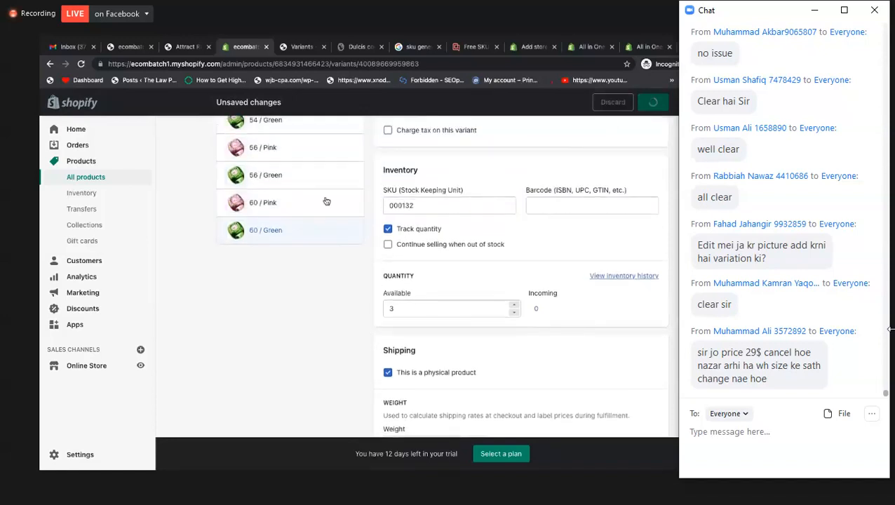
Step: Open the 60 / Pink variant, set its shipping weight to 60 g and save the variant
left_click(270, 203)
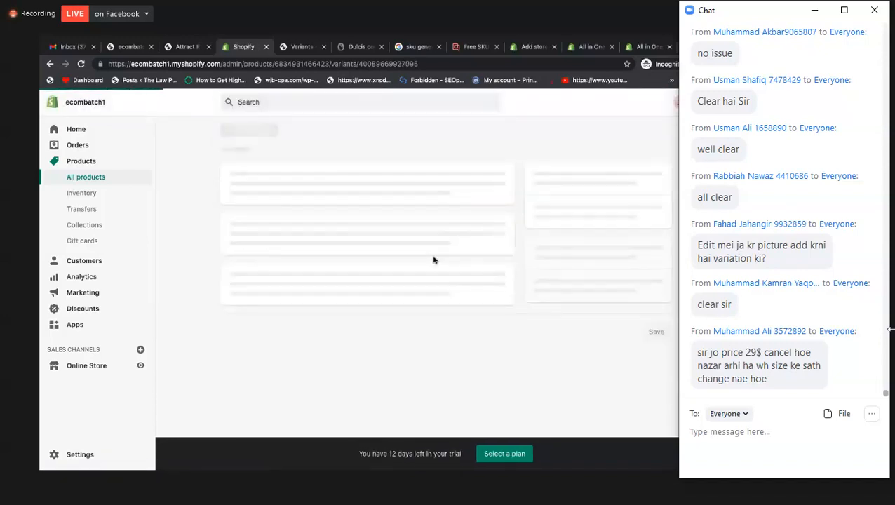
scroll(428, 267, "down", 10)
scroll(408, 239, "down", 1)
double_click(407, 233)
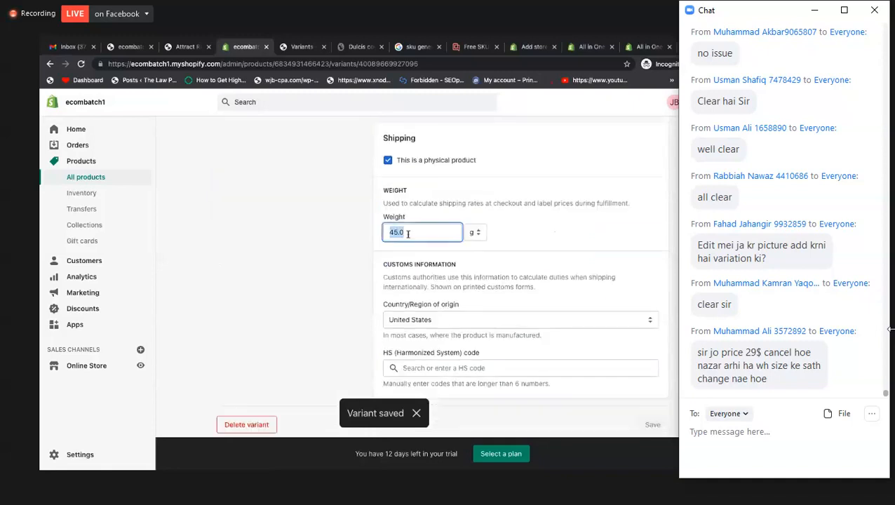
type("60")
left_click(652, 101)
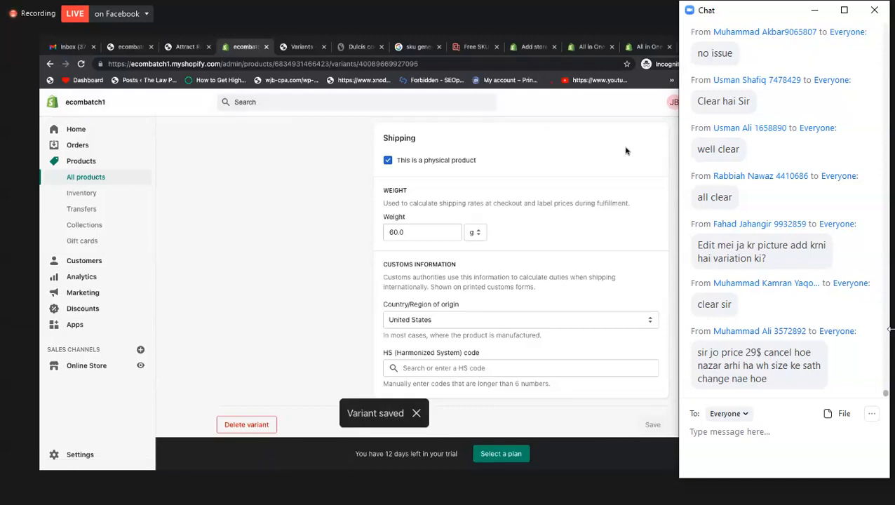
Step: Review the 60 / Pink variant's pricing, image and options, and return to the ring's product page
scroll(434, 241, "up", 1)
scroll(314, 247, "up", 5)
scroll(339, 313, "up", 3)
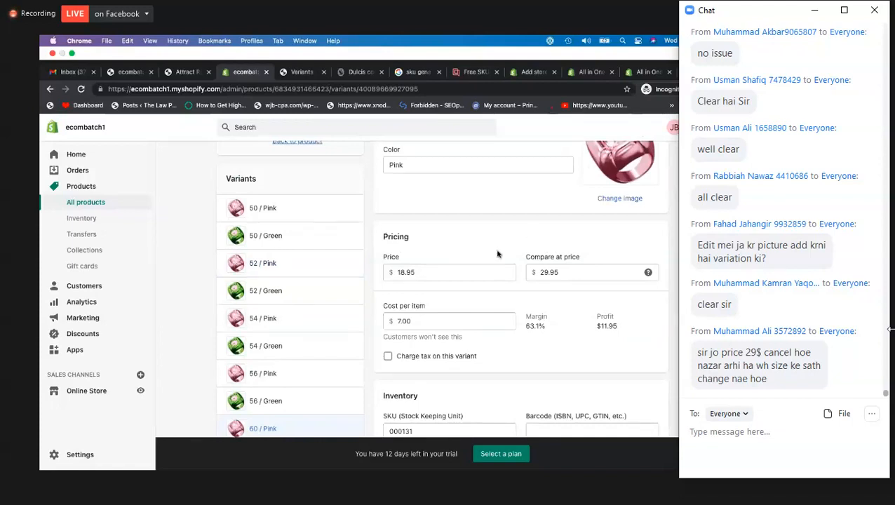
scroll(608, 163, "up", 1)
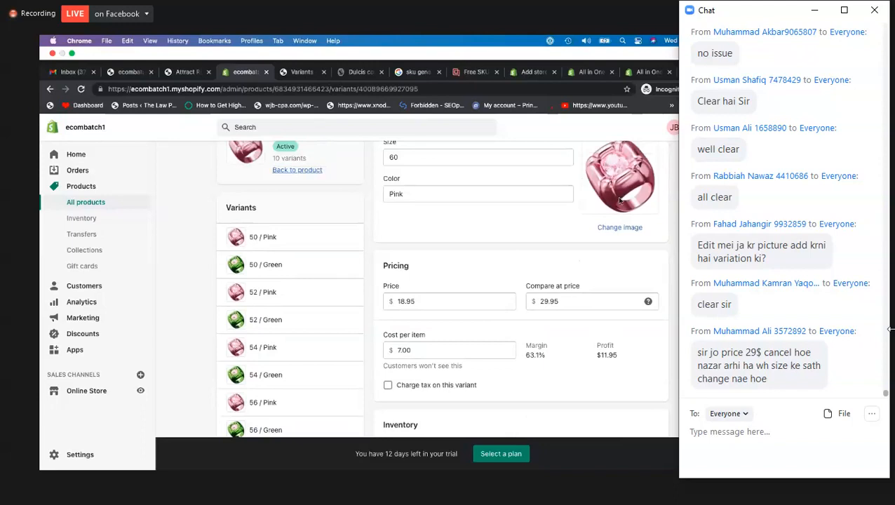
scroll(204, 168, "up", 3)
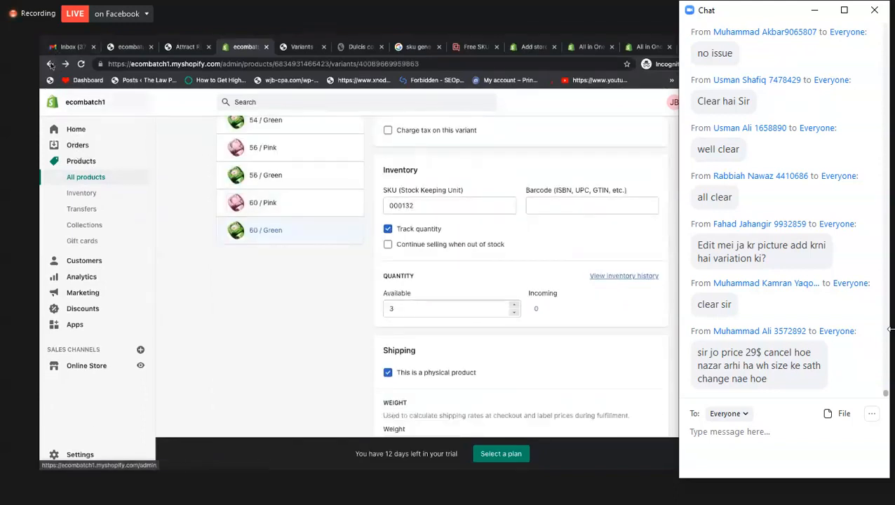
left_click(50, 65)
left_click(50, 65)
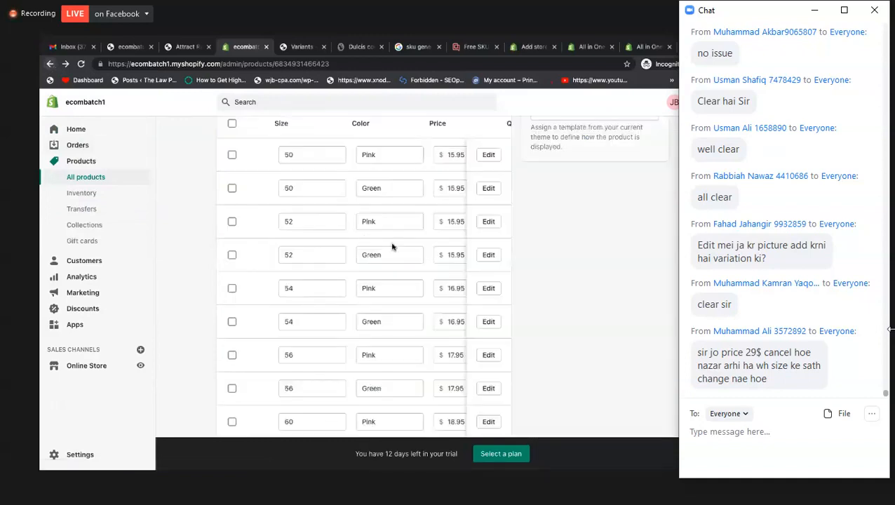
Step: Look over the ring's product page, from its title, description and media to the variants list
scroll(546, 215, "up", 10)
scroll(546, 216, "down", 3)
scroll(491, 221, "up", 4)
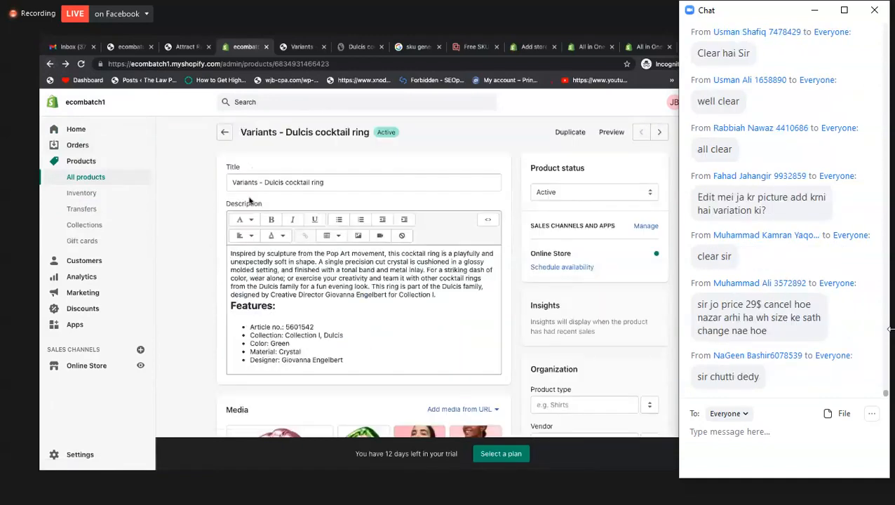
scroll(396, 294, "down", 8)
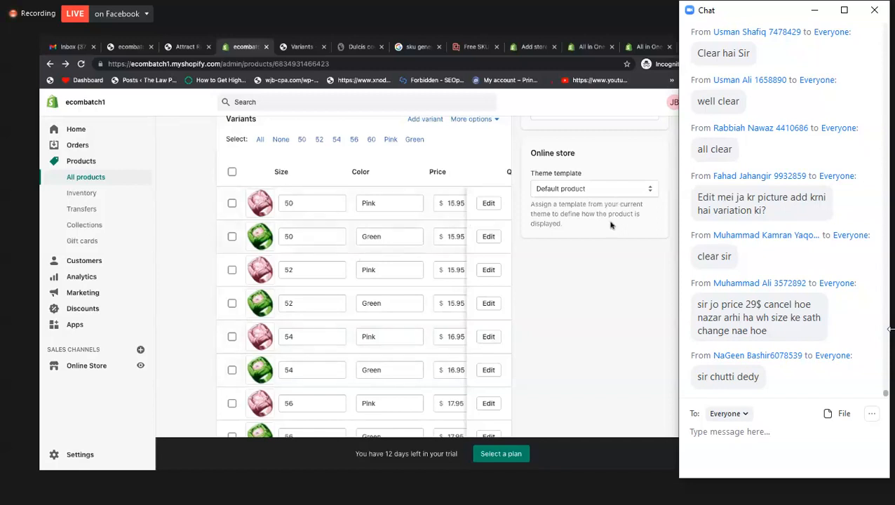
scroll(274, 278, "up", 15)
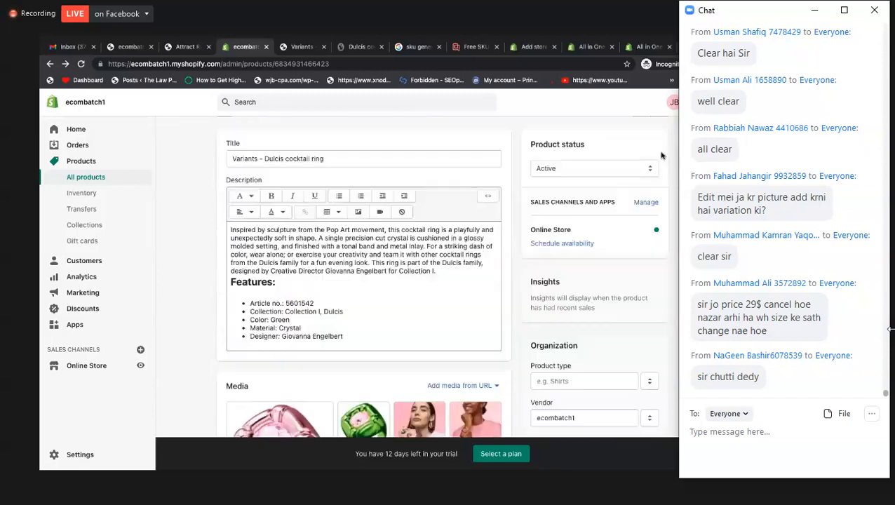
scroll(274, 278, "down", 15)
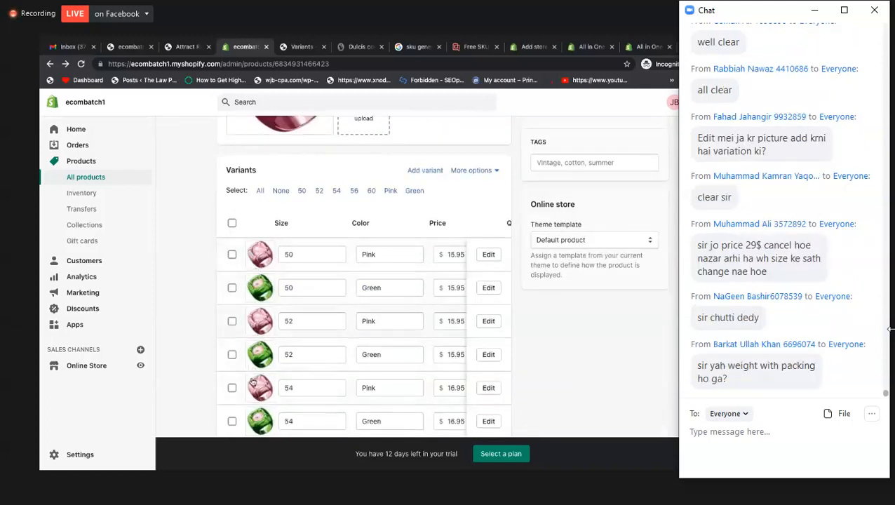
Step: Open and dismiss the 52 / Pink variant's image picker, and examine the prices, quantities and SKUs in the variants list
left_click(260, 321)
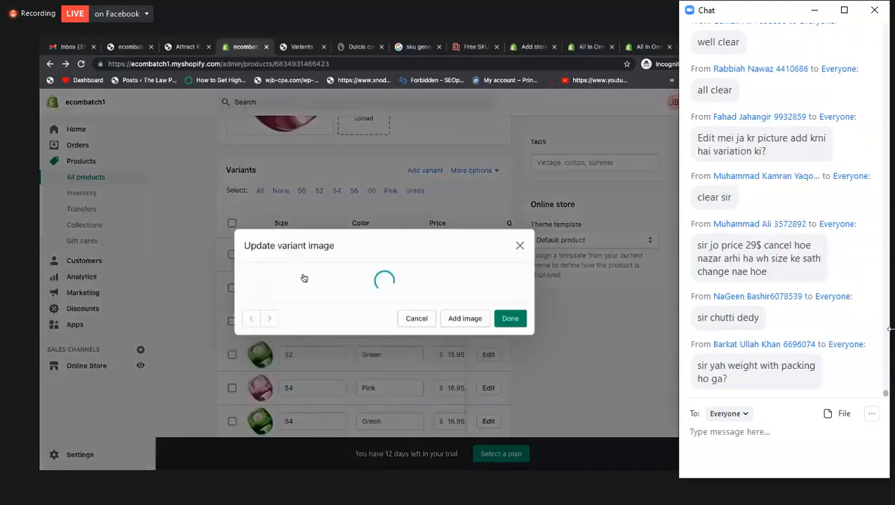
left_click(519, 176)
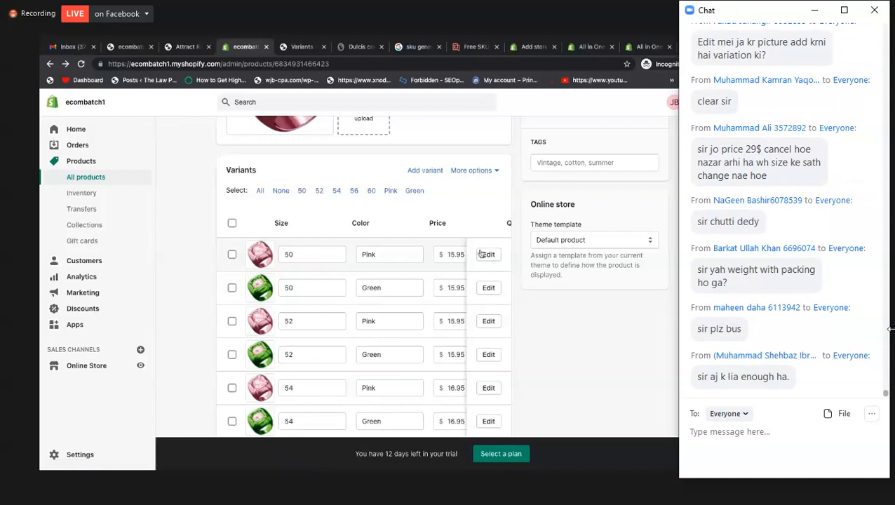
scroll(372, 291, "down", 5)
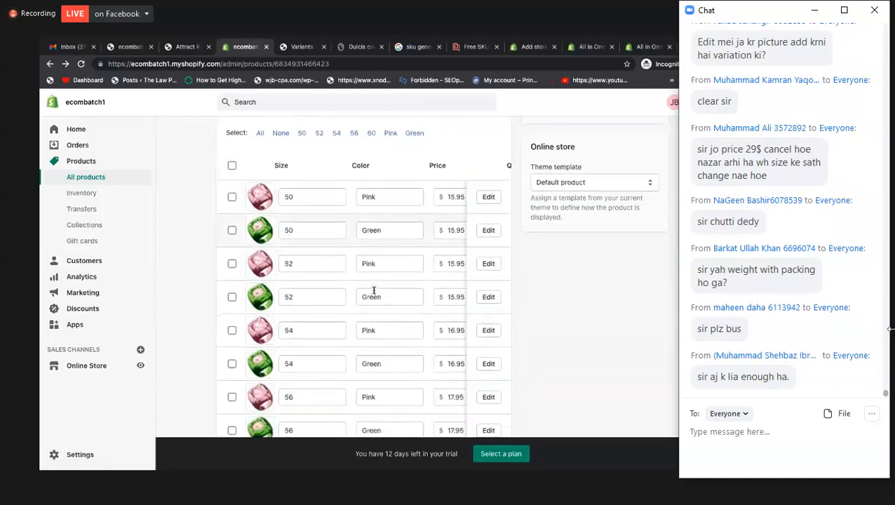
left_click_drag(361, 399, 484, 403)
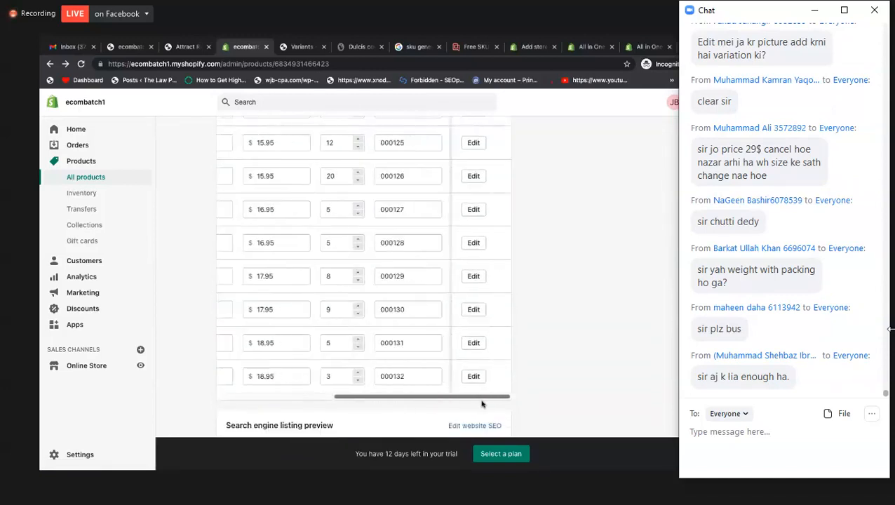
scroll(435, 342, "up", 5)
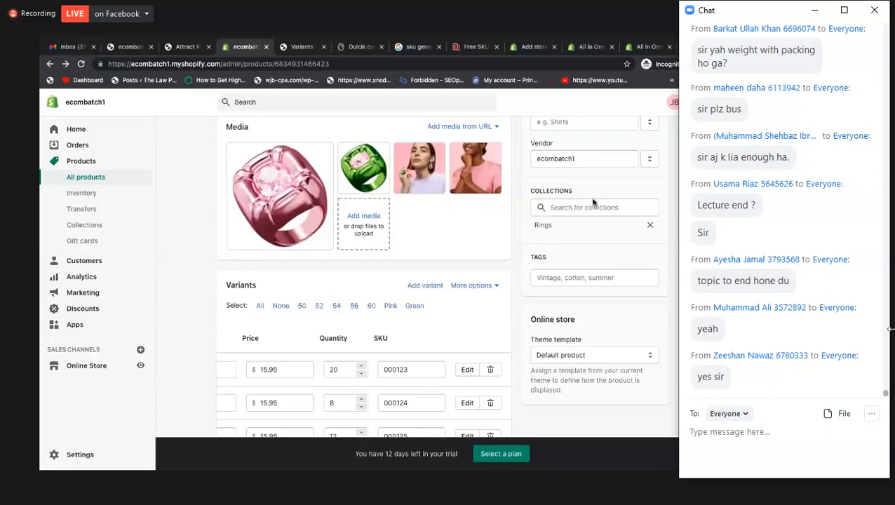
Step: Send the message "ok Thanks.." to everyone in the Zoom meeting chat
type("ok Th")
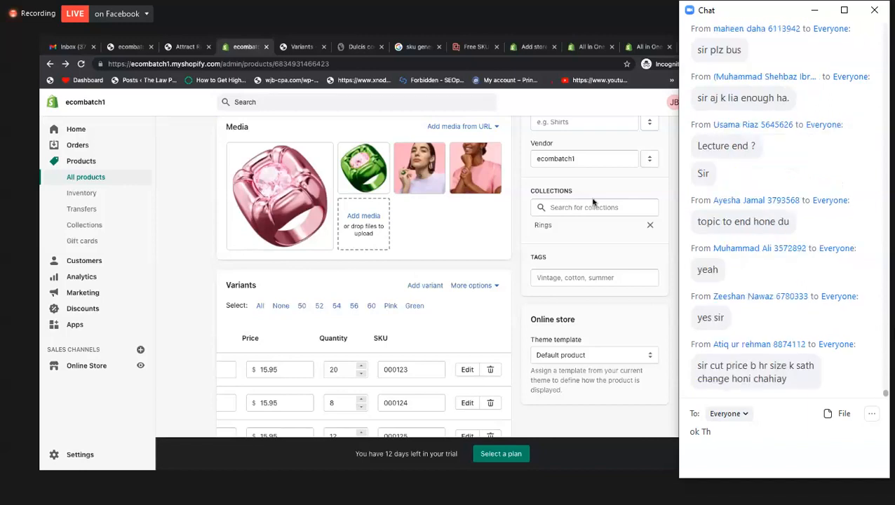
type("an")
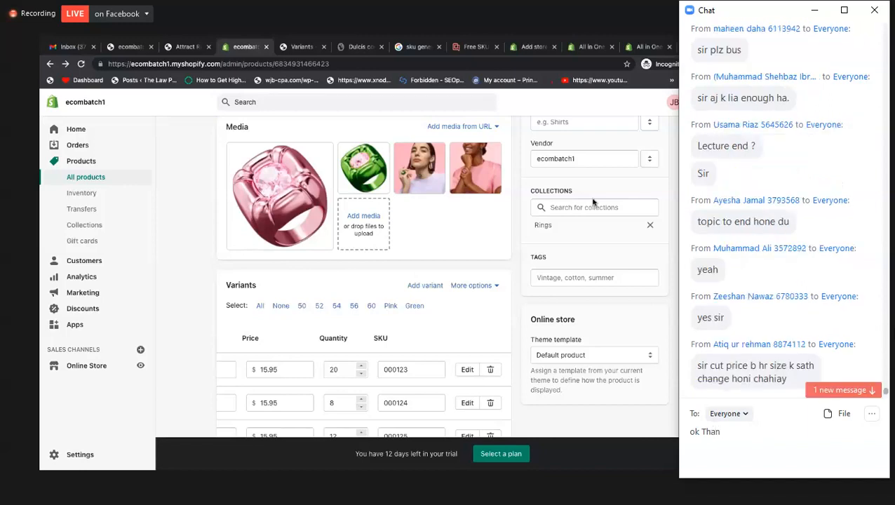
type("ks.")
key("Return")
Step: Examine the ring's variants list again in Shopify, covering SKUs and quantities as well as sizes, colors and images
scroll(421, 358, "down", 2)
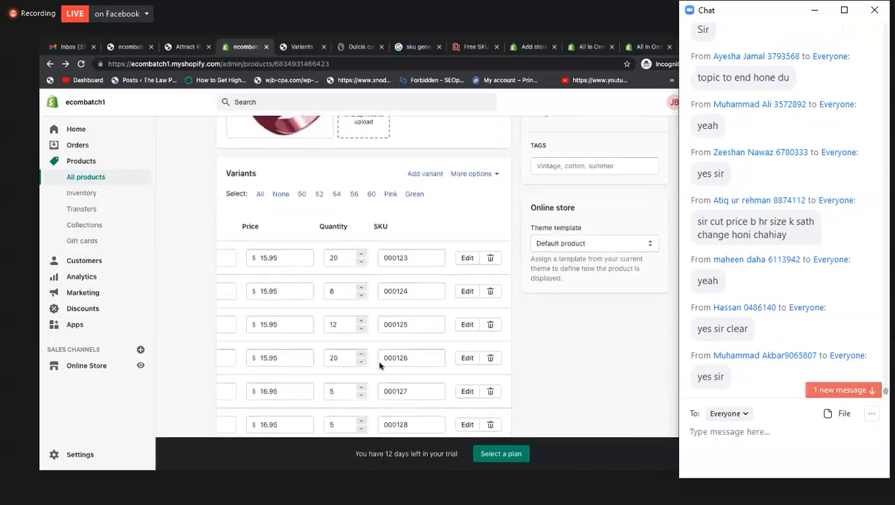
scroll(410, 367, "down", 3)
scroll(449, 393, "down", 1)
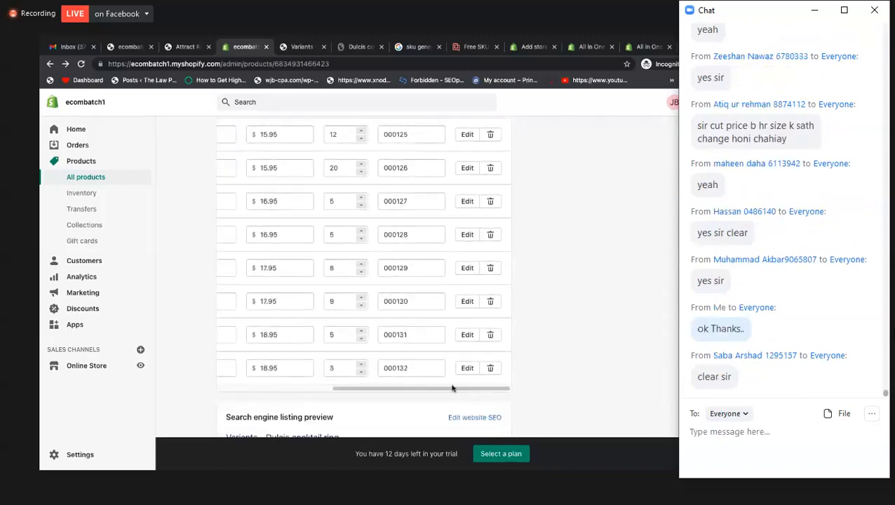
left_click_drag(401, 390, 271, 393)
scroll(386, 353, "up", 5)
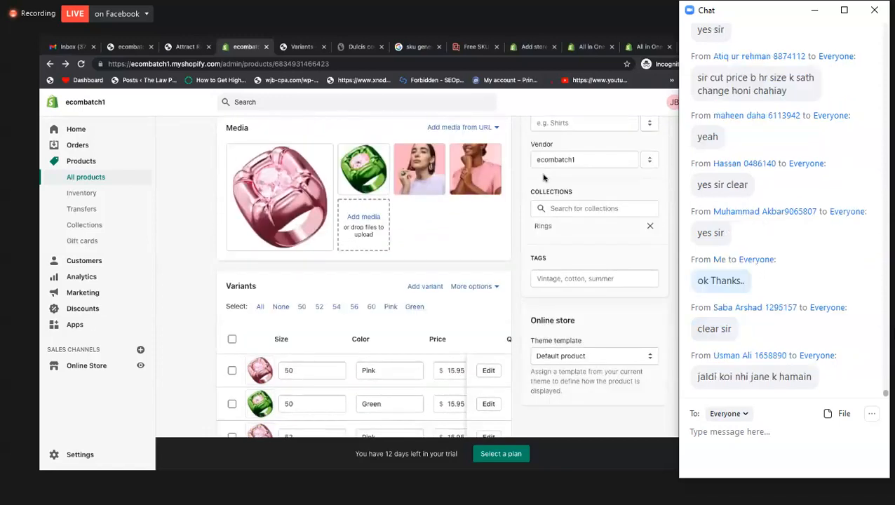
scroll(440, 271, "down", 2)
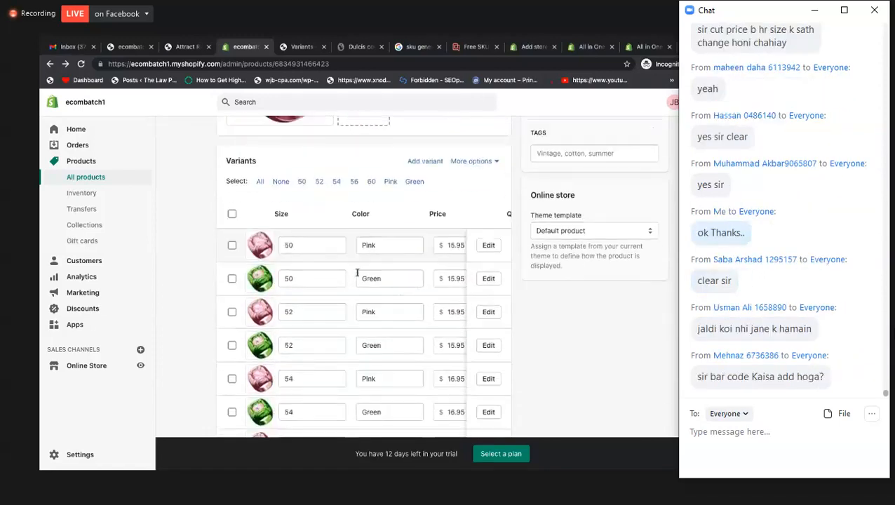
scroll(363, 361, "down", 1)
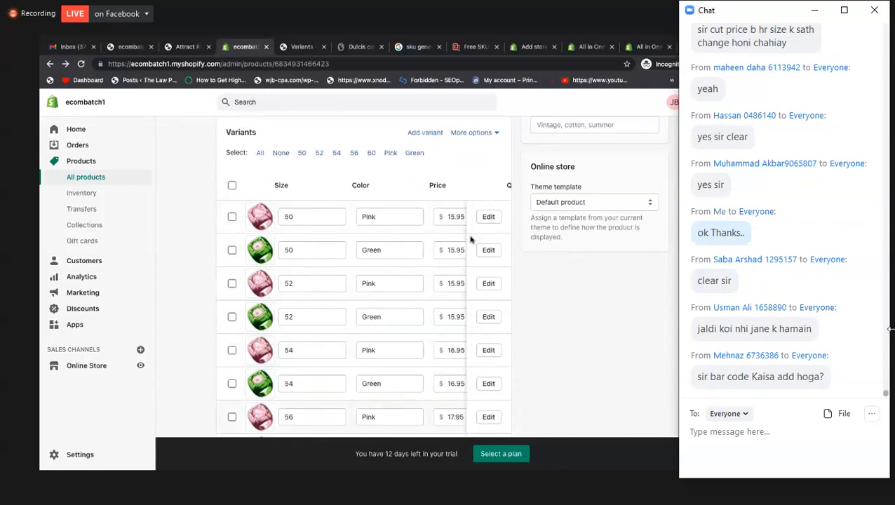
Step: Open the 50 / Pink variant and check its inventory details and compare-at price
left_click(489, 219)
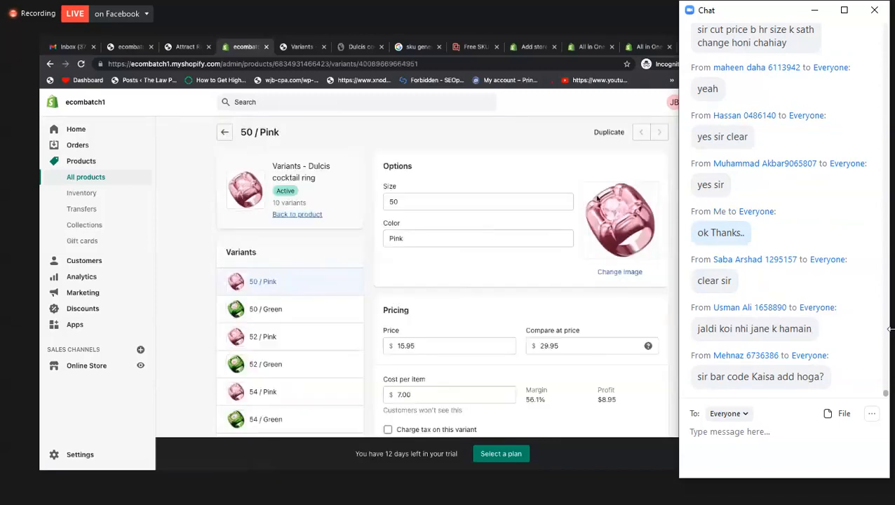
scroll(491, 281, "down", 3)
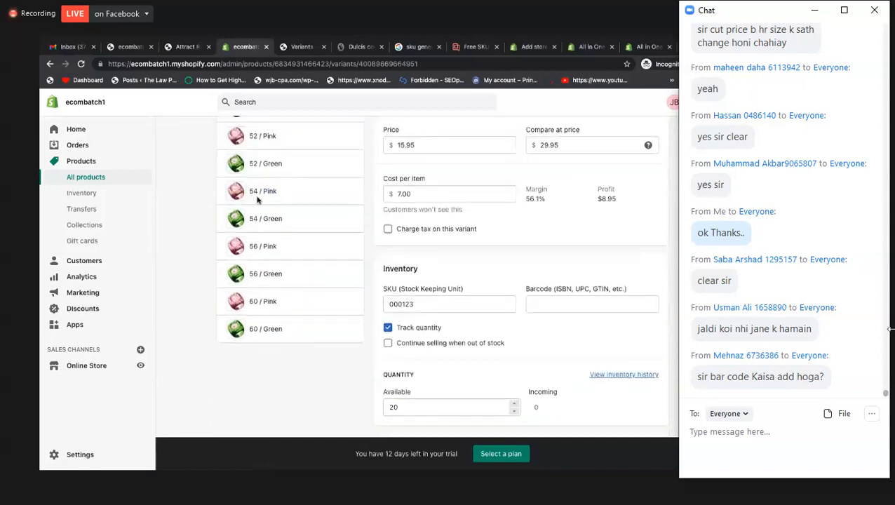
scroll(255, 225, "up", 2)
scroll(256, 256, "down", 1)
double_click(570, 266)
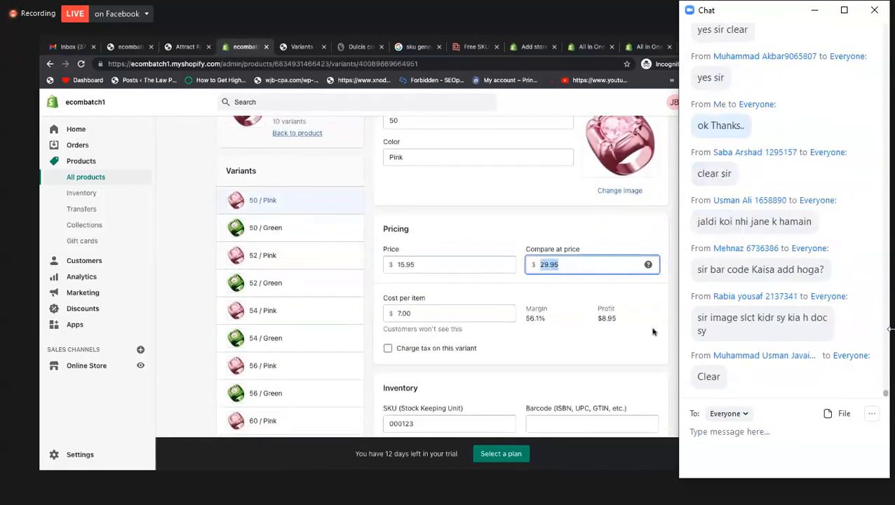
Step: Open the 56 / Green variant and check its compare-at price
left_click(270, 392)
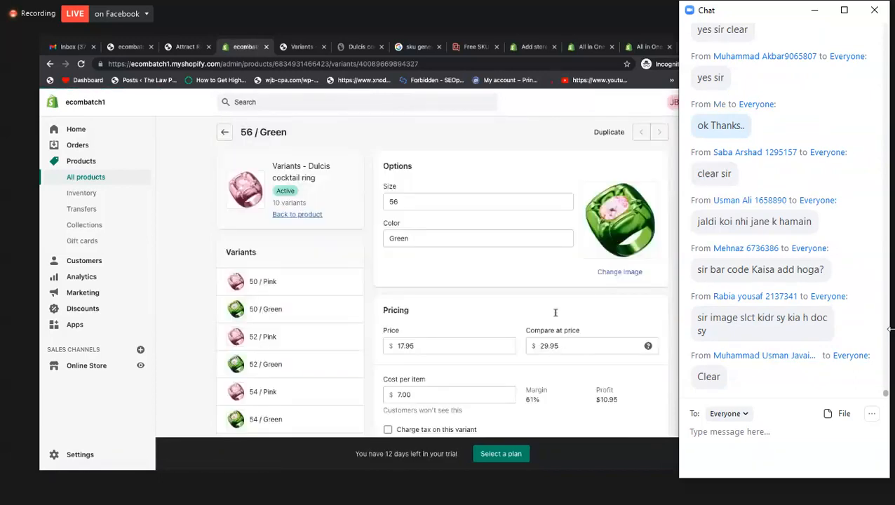
scroll(555, 313, "down", 1)
double_click(589, 289)
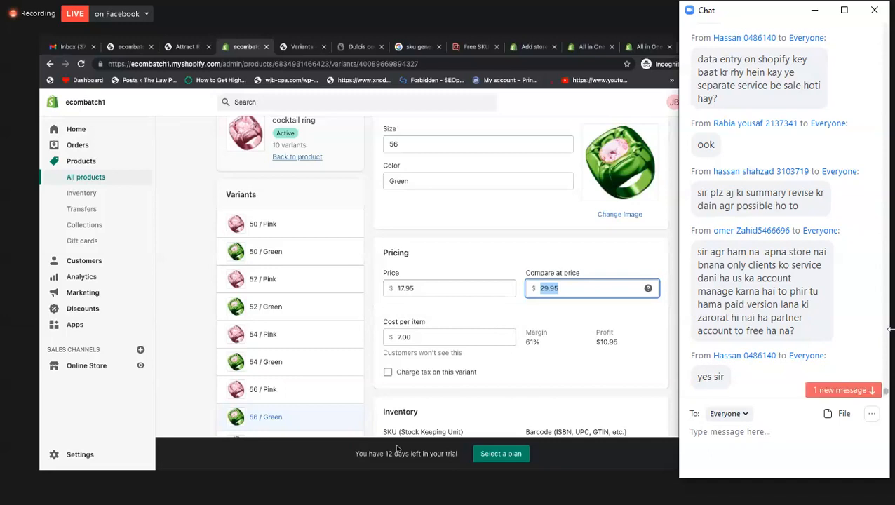
Step: Send the reply "Yes" to everyone in the Zoom meeting chat
type("d")
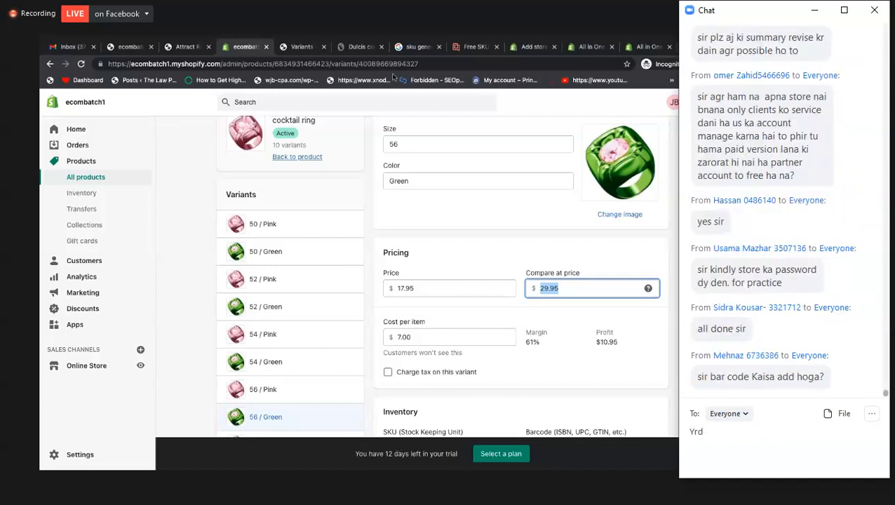
type("es")
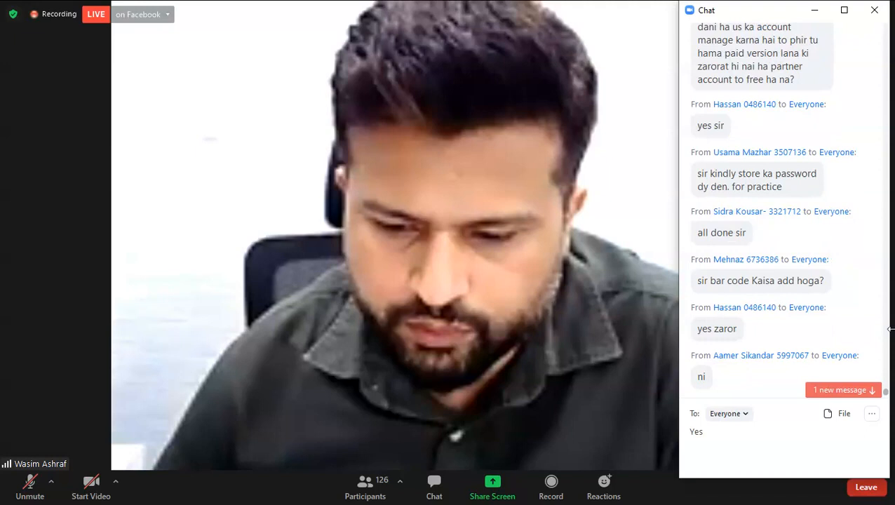
key("Return")
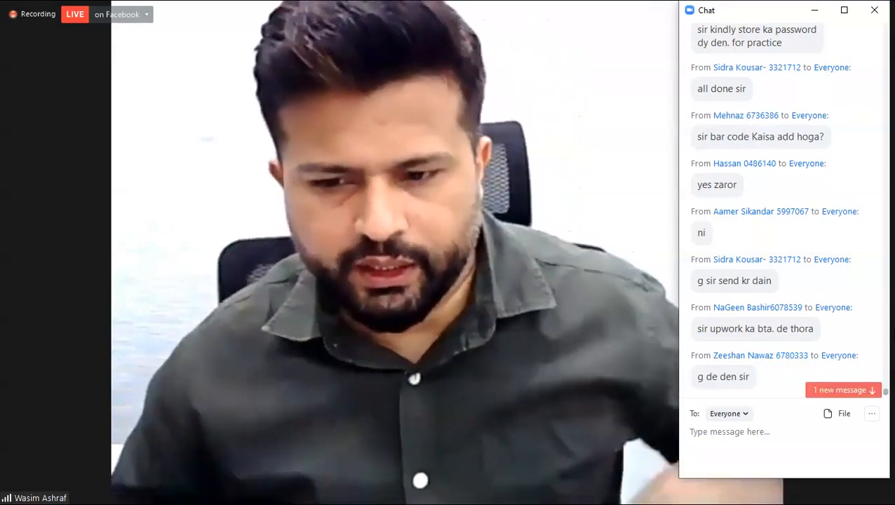
scroll(727, 221, "down", 3)
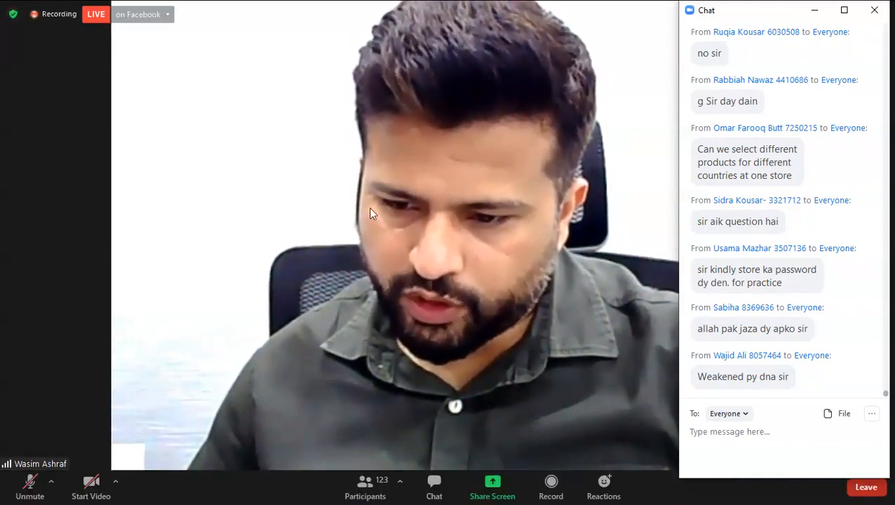
double_click(486, 215)
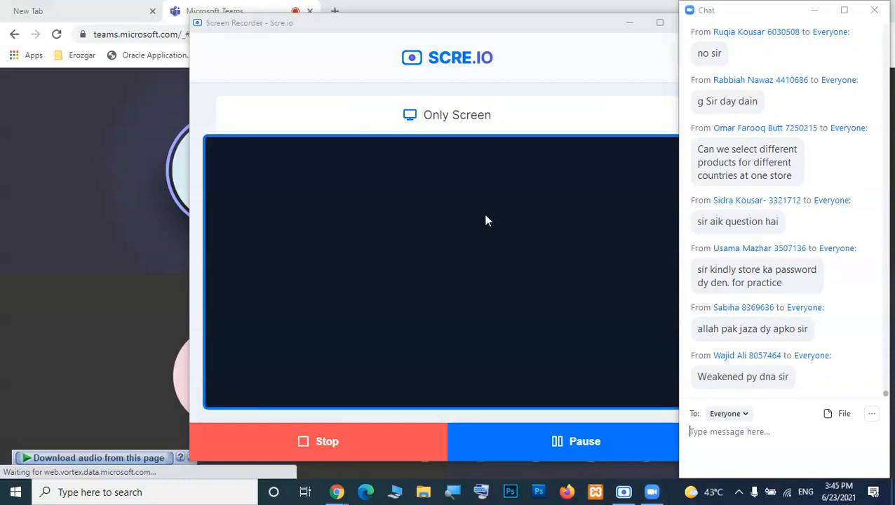